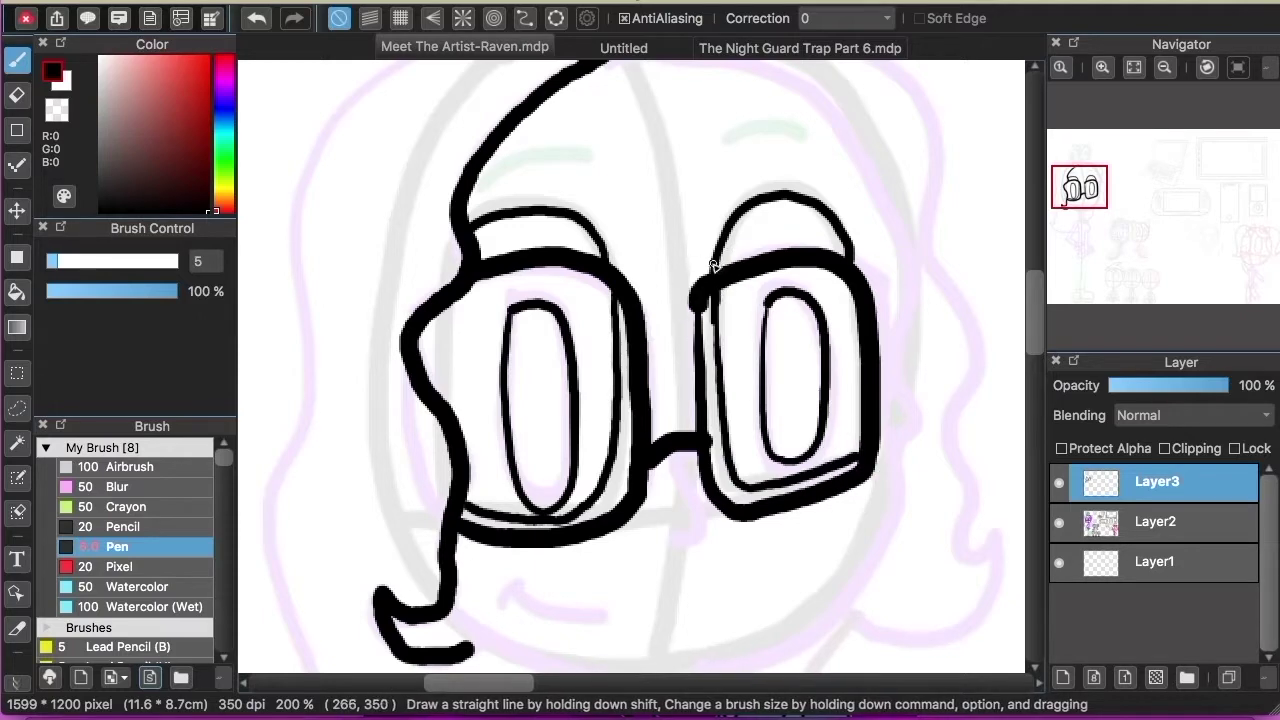
# Set the pen size to 10.4 and ink the top of the head and the right side of the face.
pyautogui.moveTo(72, 265); pyautogui.dragTo(70, 265)
pyautogui.moveTo(472, 192); pyautogui.dragTo(617, 156)
pyautogui.moveTo(1040, 347); pyautogui.dragTo(1040, 340)
pyautogui.click(671, 140)
pyautogui.press('super+z')
pyautogui.moveTo(609, 104); pyautogui.dragTo(897, 490)
pyautogui.moveTo(1040, 329); pyautogui.dragTo(1040, 358)
pyautogui.press('super+z')
# Ink the rounded jawline from the right cheek across the chin to the small hair curl, rotating the canvas for the stroke.
pyautogui.moveTo(896, 289)
pyautogui.mouseDown()
pyautogui.moveTo(456, 448)
pyautogui.moveTo(657, 527)
pyautogui.mouseUp()
pyautogui.press('super+z')
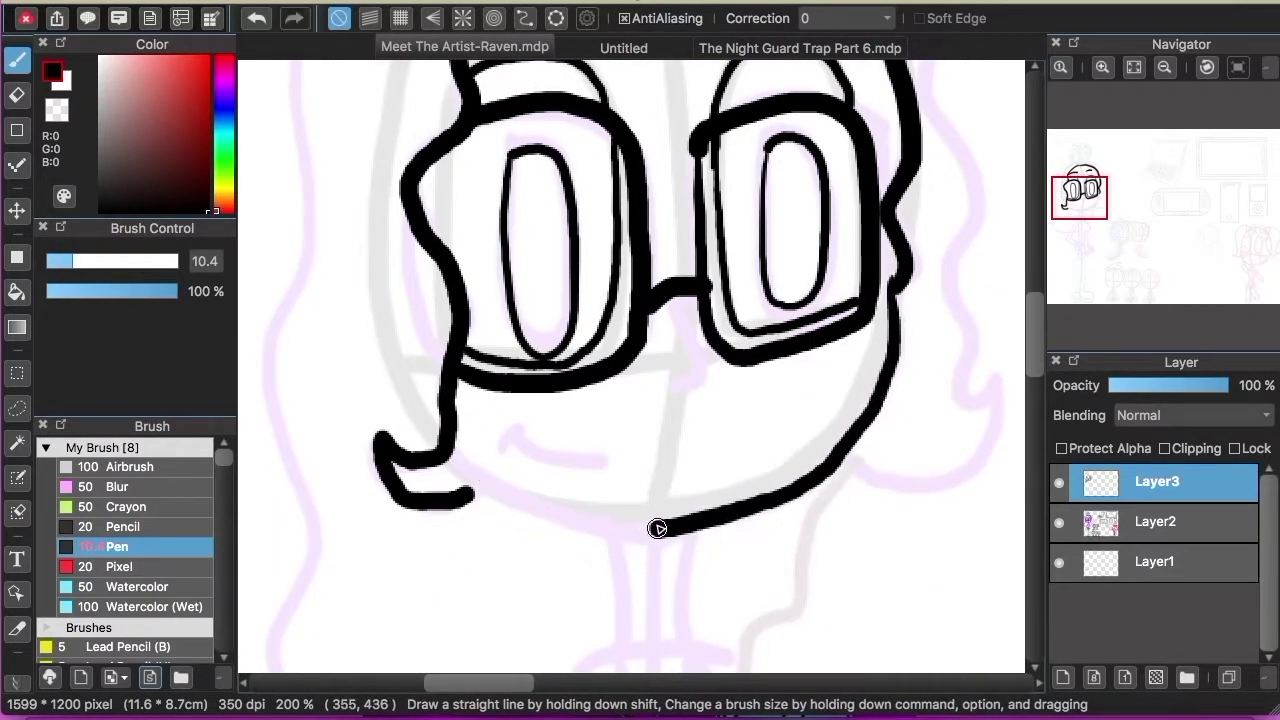
pyautogui.click(1211, 70)
pyautogui.click(1211, 70)
pyautogui.click(1211, 70)
pyautogui.moveTo(793, 332); pyautogui.dragTo(766, 465)
pyautogui.press('super+z')
pyautogui.moveTo(795, 346); pyautogui.dragTo(732, 537)
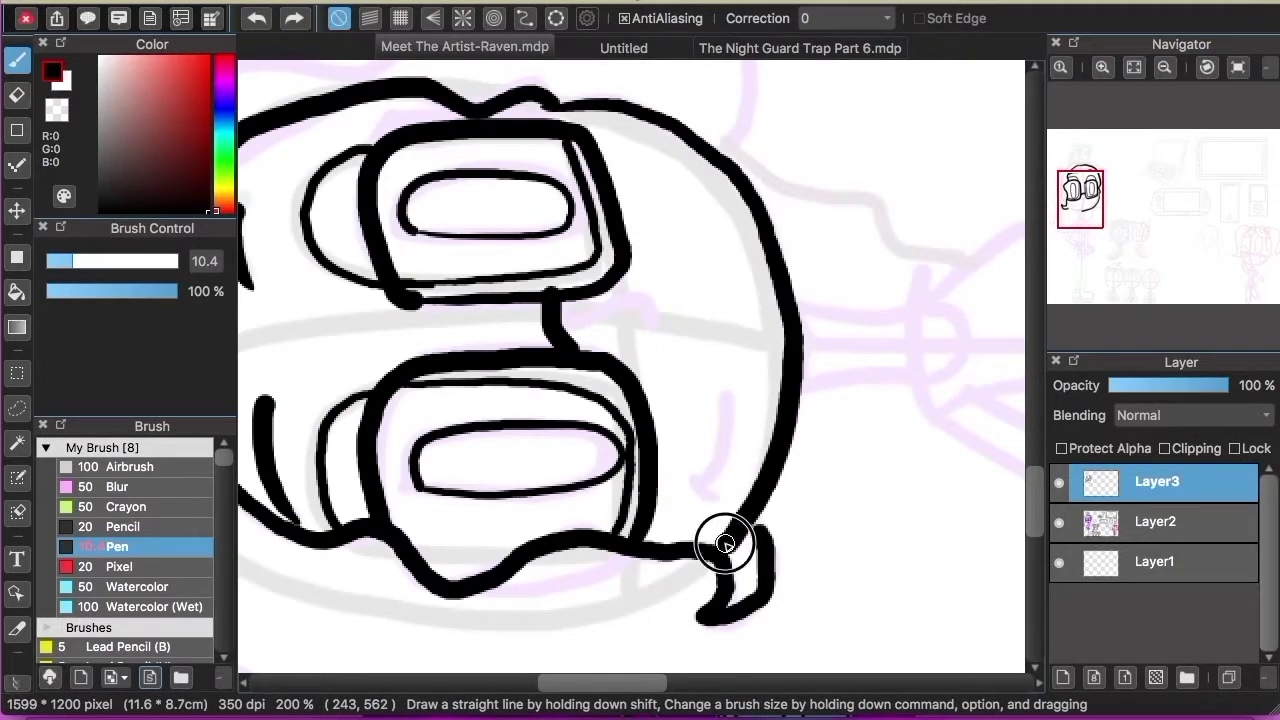
pyautogui.click(1239, 68)
# Ink the outer hair outline over the top of the head and down the wavy right side.
pyautogui.moveTo(520, 683); pyautogui.dragTo(538, 683)
pyautogui.moveTo(1036, 343); pyautogui.dragTo(1037, 306)
pyautogui.moveTo(480, 134)
pyautogui.mouseDown()
pyautogui.moveTo(488, 124)
pyautogui.moveTo(826, 492)
pyautogui.mouseUp()
pyautogui.moveTo(1036, 306); pyautogui.dragTo(1036, 347)
pyautogui.moveTo(840, 215)
pyautogui.mouseDown()
pyautogui.moveTo(823, 258)
pyautogui.moveTo(839, 399)
pyautogui.moveTo(825, 485)
pyautogui.moveTo(730, 465)
pyautogui.mouseUp()
pyautogui.moveTo(1034, 330); pyautogui.dragTo(1034, 354)
# With a size 5 pen, ink the spiky hair and right eye of the small character above the head.
pyautogui.moveTo(500, 683); pyautogui.dragTo(462, 686)
pyautogui.moveTo(1036, 366); pyautogui.dragTo(1034, 258)
pyautogui.click(1102, 67)
pyautogui.moveTo(457, 684); pyautogui.dragTo(480, 684)
pyautogui.moveTo(692, 140)
pyautogui.mouseDown()
pyautogui.moveTo(594, 368)
pyautogui.moveTo(609, 168)
pyautogui.mouseUp()
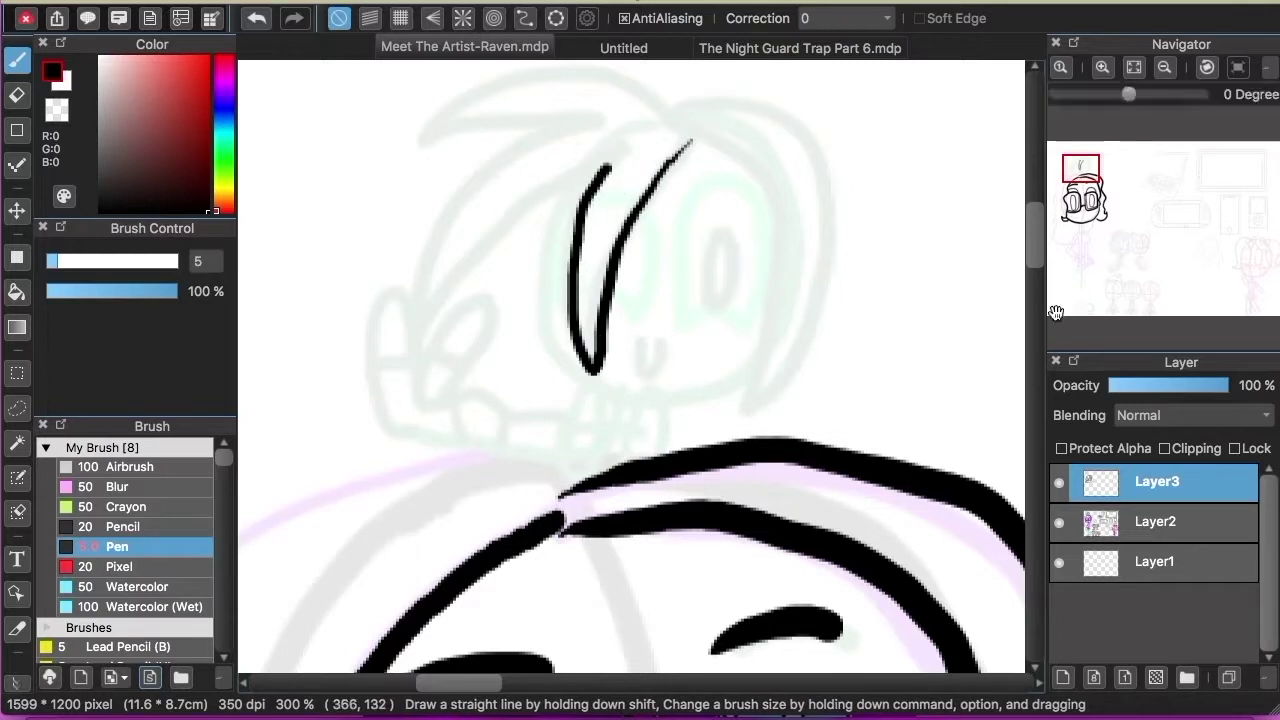
pyautogui.scroll(5, 640, 200)
pyautogui.moveTo(654, 214)
pyautogui.mouseDown()
pyautogui.moveTo(579, 225)
pyautogui.moveTo(385, 431)
pyautogui.moveTo(586, 268)
pyautogui.moveTo(798, 403)
pyautogui.moveTo(737, 313)
pyautogui.mouseUp()
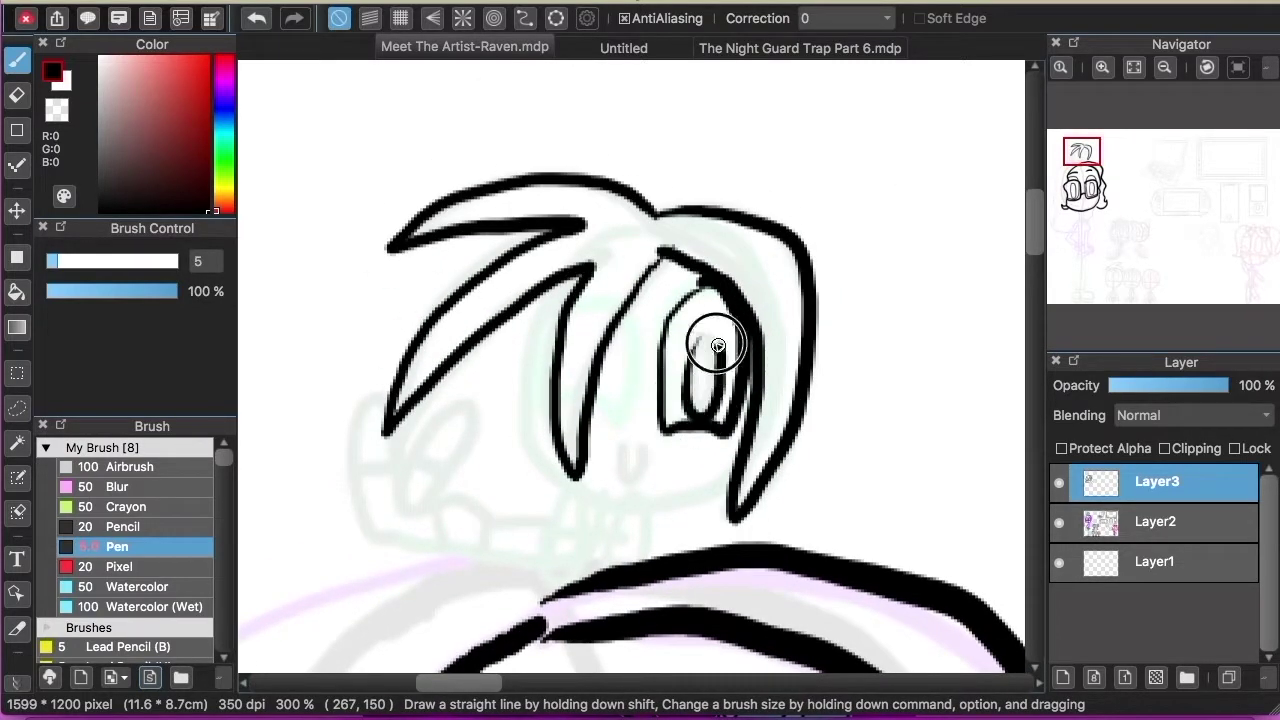
# Ink the rest of the small character's face and its segmented arms and hands resting on the head.
pyautogui.moveTo(543, 594); pyautogui.dragTo(572, 514)
pyautogui.press('super+z')
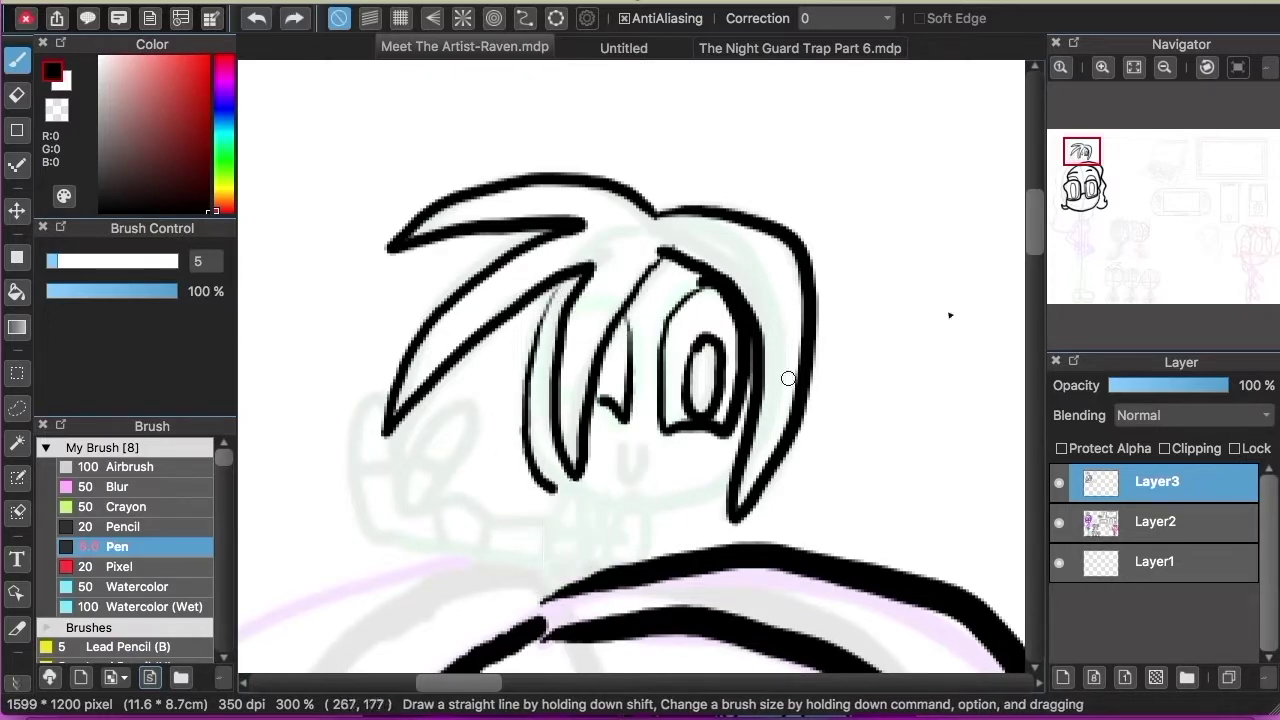
pyautogui.click(1102, 67)
pyautogui.moveTo(1035, 213); pyautogui.dragTo(1035, 223)
pyautogui.press('super+z')
pyautogui.moveTo(511, 550)
pyautogui.mouseDown()
pyautogui.moveTo(514, 463)
pyautogui.moveTo(586, 509)
pyautogui.moveTo(592, 500)
pyautogui.mouseUp()
pyautogui.moveTo(548, 125)
pyautogui.mouseDown()
pyautogui.moveTo(529, 387)
pyautogui.moveTo(520, 146)
pyautogui.moveTo(520, 400)
pyautogui.mouseUp()
pyautogui.press('super+z')
pyautogui.moveTo(535, 465)
pyautogui.mouseDown()
pyautogui.moveTo(354, 434)
pyautogui.moveTo(369, 317)
pyautogui.moveTo(423, 449)
pyautogui.mouseUp()
pyautogui.moveTo(302, 340)
pyautogui.mouseDown()
pyautogui.moveTo(268, 455)
pyautogui.moveTo(505, 512)
pyautogui.mouseUp()
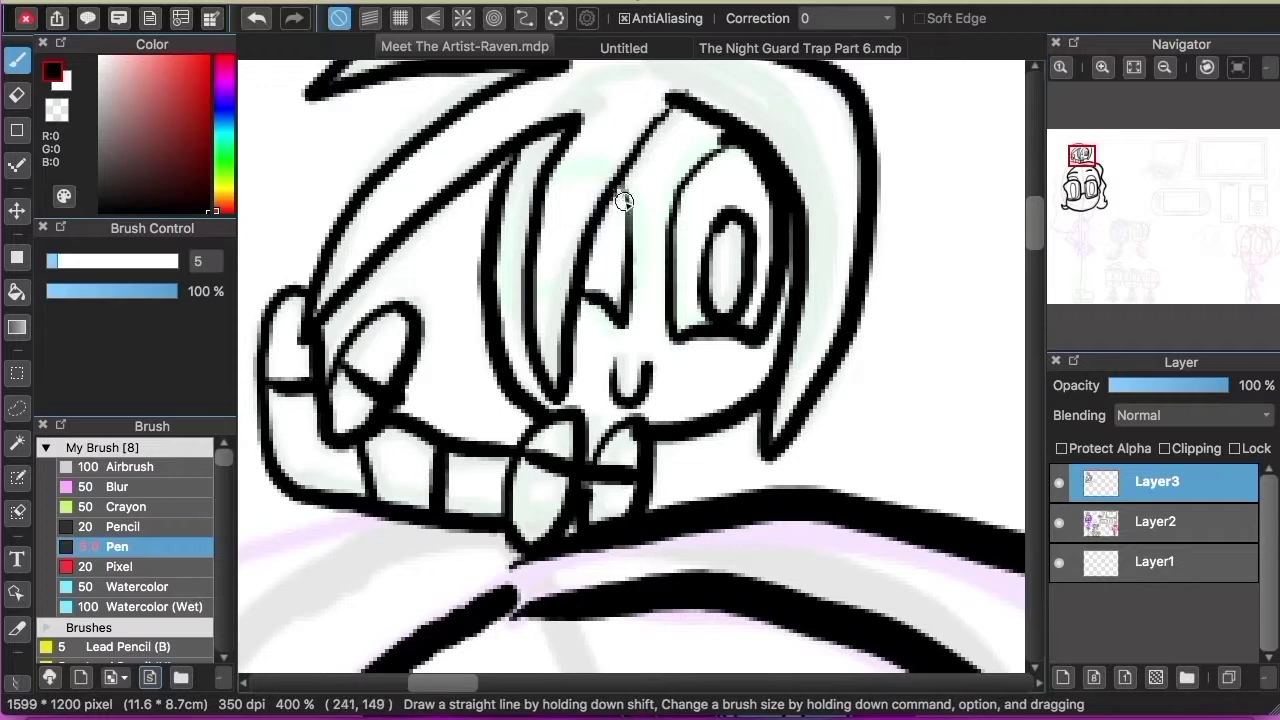
# Thicken the thin fringe line beside the small character's open eye.
pyautogui.click(1164, 67)
pyautogui.click(1102, 67)
pyautogui.moveTo(1033, 243); pyautogui.dragTo(1033, 232)
pyautogui.moveTo(675, 178); pyautogui.dragTo(632, 240)
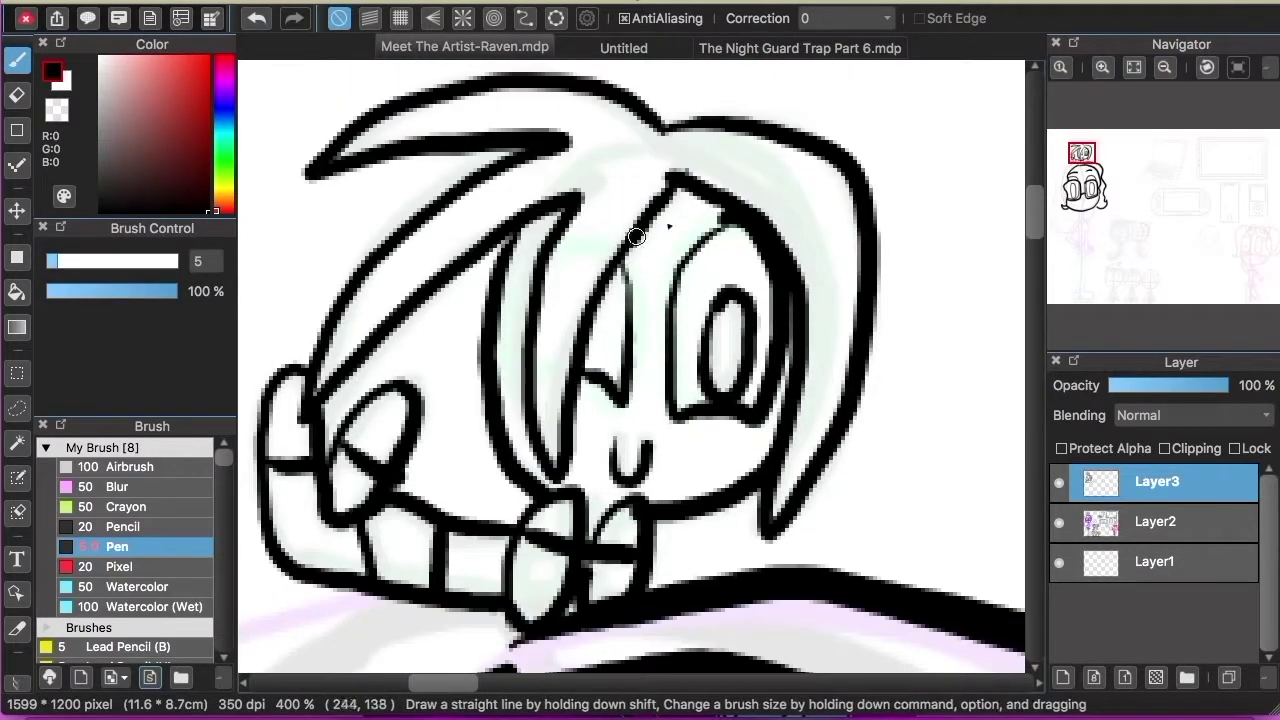
pyautogui.scroll(-1, 632, 240)
# Close the Untitled document.
pyautogui.rightClick(624, 48)
pyautogui.click(650, 72)
pyautogui.click(686, 369)
# Set the pen size to 10 and ink the long outer hair on the left side down to its lower edge.
pyautogui.scroll(-2, 1034, 288)
pyautogui.scroll(-2, 1034, 288)
pyautogui.click(67, 265)
pyautogui.click(1164, 67)
pyautogui.moveTo(1034, 301)
pyautogui.mouseDown()
pyautogui.moveTo(1036, 368)
pyautogui.moveTo(1038, 304)
pyautogui.mouseUp()
pyautogui.moveTo(524, 211)
pyautogui.mouseDown()
pyautogui.moveTo(395, 270)
pyautogui.moveTo(336, 566)
pyautogui.mouseUp()
pyautogui.scroll(-5, 1034, 354)
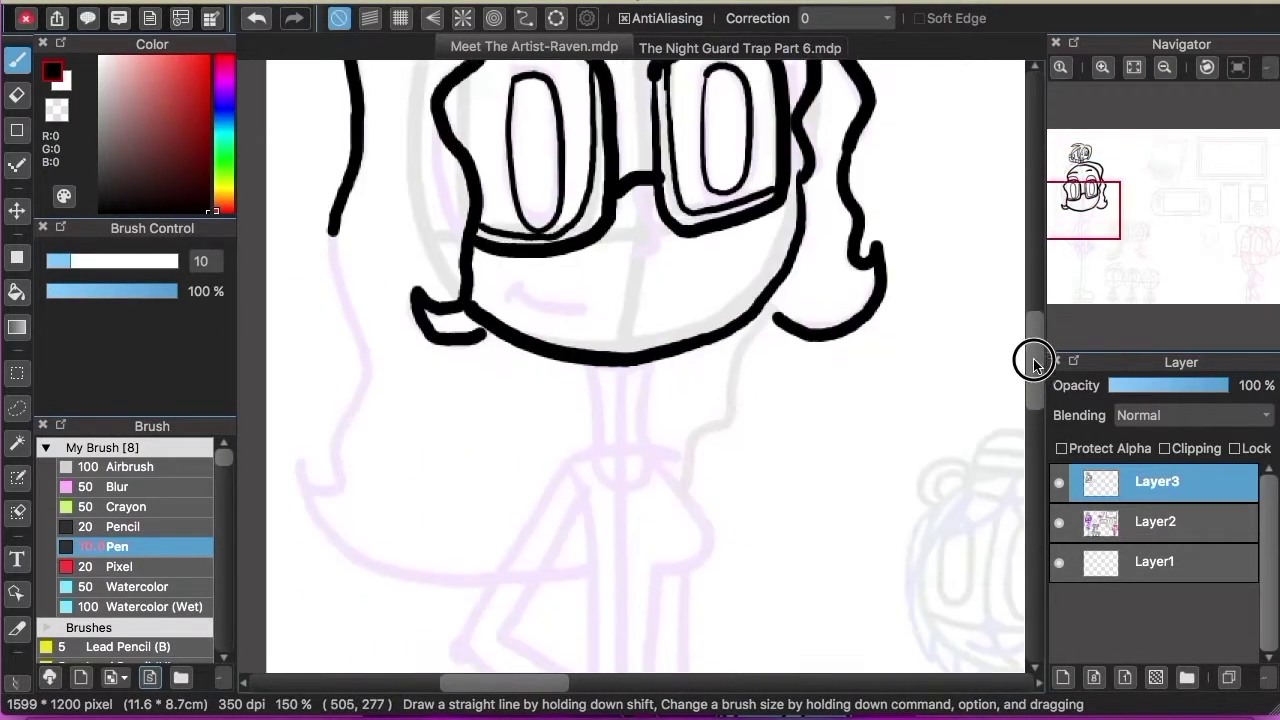
pyautogui.moveTo(333, 160)
pyautogui.mouseDown()
pyautogui.moveTo(346, 366)
pyautogui.moveTo(374, 508)
pyautogui.moveTo(404, 518)
pyautogui.mouseUp()
# Ink the two sides of the neck below the chin.
pyautogui.click(1103, 70)
pyautogui.scroll(-2, 598, 206)
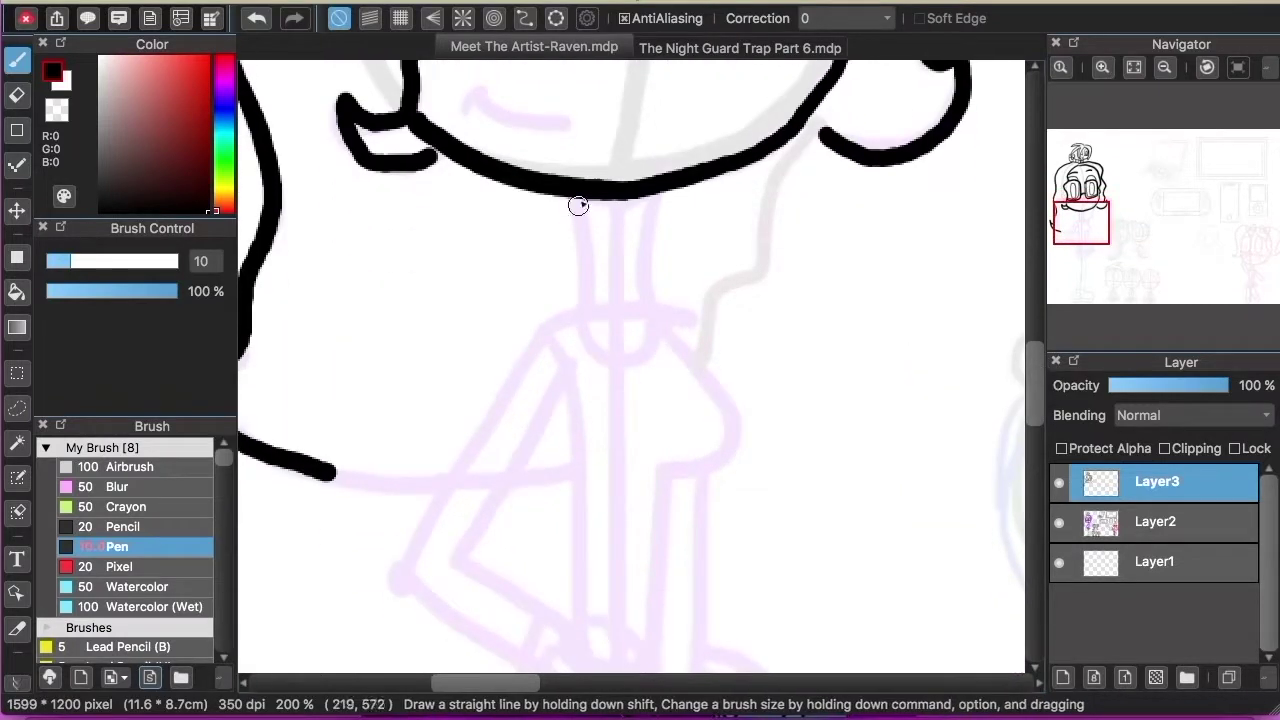
pyautogui.press('super+z')
pyautogui.moveTo(566, 197); pyautogui.dragTo(578, 316)
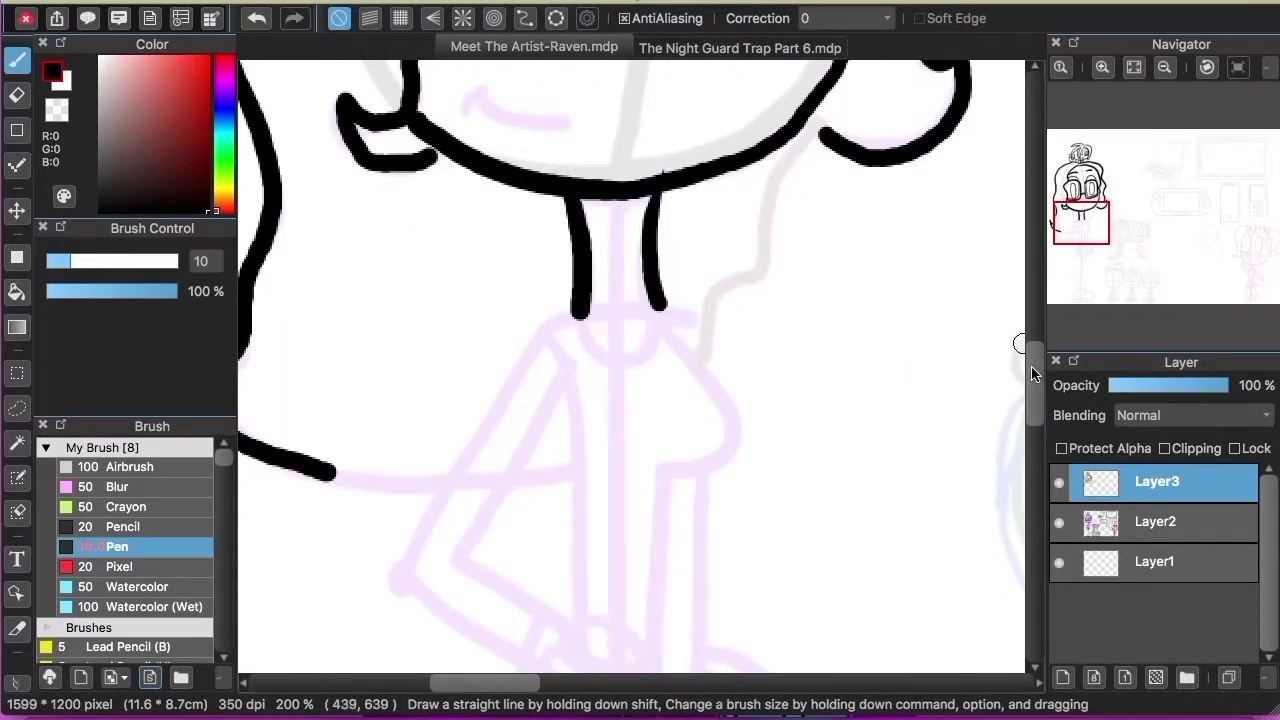
# Ink the left shoulder and both edges of the bent arm over the sketch.
pyautogui.moveTo(1031, 371); pyautogui.dragTo(1032, 388)
pyautogui.moveTo(578, 186)
pyautogui.mouseDown()
pyautogui.moveTo(494, 532)
pyautogui.moveTo(528, 246)
pyautogui.moveTo(468, 514)
pyautogui.moveTo(463, 337)
pyautogui.moveTo(391, 460)
pyautogui.mouseUp()
pyautogui.press('super+z')
pyautogui.press('super+z')
pyautogui.moveTo(545, 258); pyautogui.dragTo(537, 486)
pyautogui.press('super+z')
pyautogui.press('super+plus')
pyautogui.moveTo(525, 165)
pyautogui.mouseDown()
pyautogui.moveTo(380, 452)
pyautogui.moveTo(500, 555)
pyautogui.mouseUp()
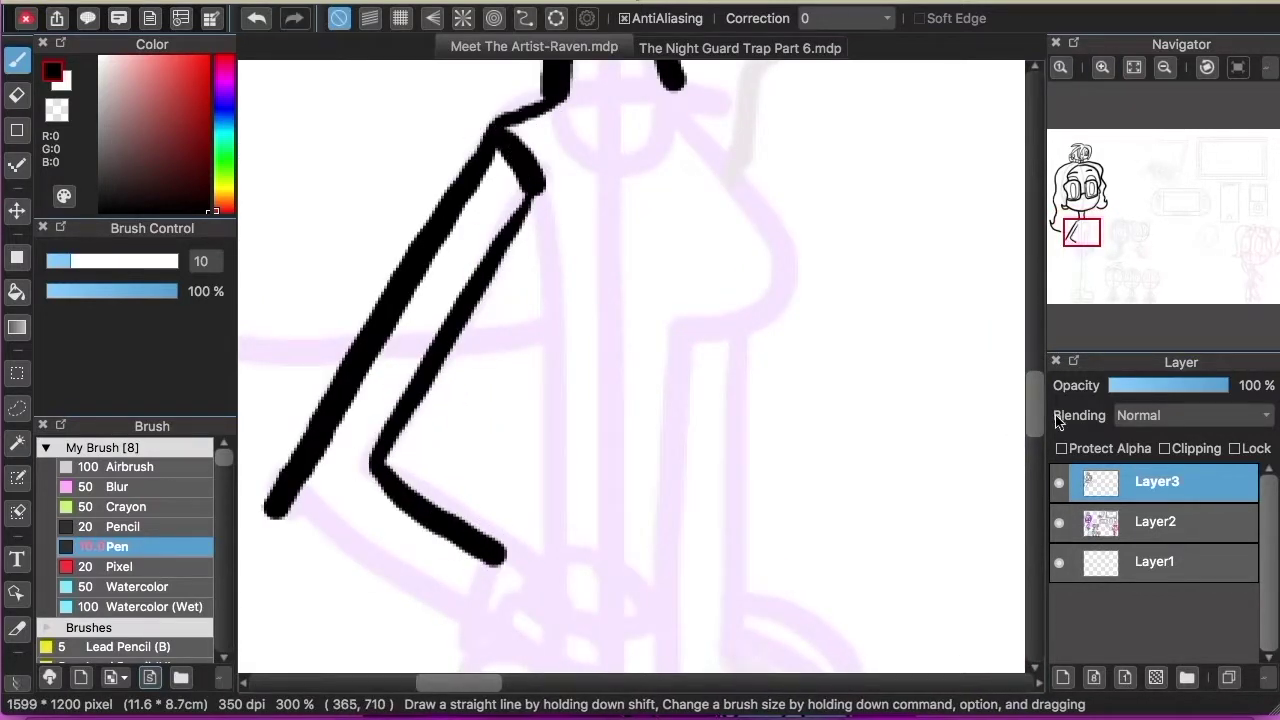
# Erase the blunt end of the outer upper-arm line at the elbow.
pyautogui.moveTo(1036, 411); pyautogui.dragTo(1036, 430)
pyautogui.press('super+z')
pyautogui.moveTo(278, 337)
pyautogui.mouseDown()
pyautogui.moveTo(454, 478)
pyautogui.moveTo(434, 456)
pyautogui.mouseUp()
pyautogui.press('super+z')
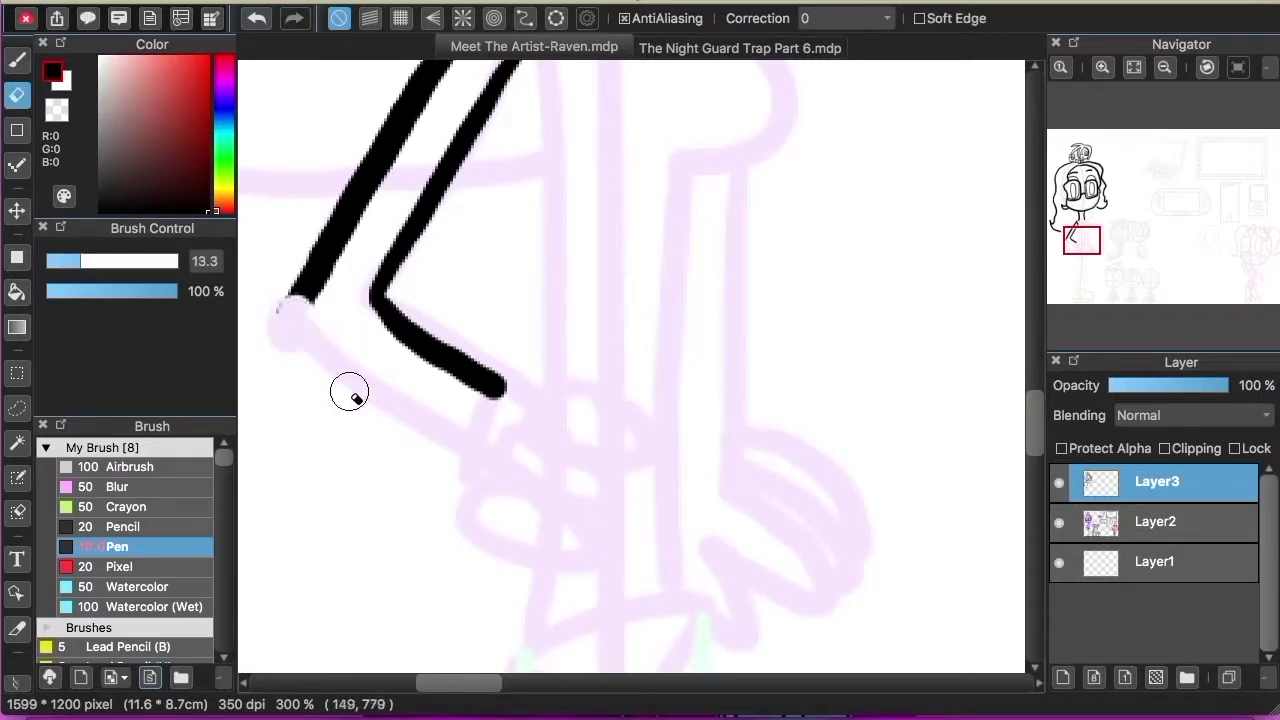
# Rotate the canvas and ink the rounded elbow and both edges of the forearm, then reset the rotation.
pyautogui.click(1207, 67)
pyautogui.click(1207, 67)
pyautogui.moveTo(1035, 516); pyautogui.dragTo(1035, 535)
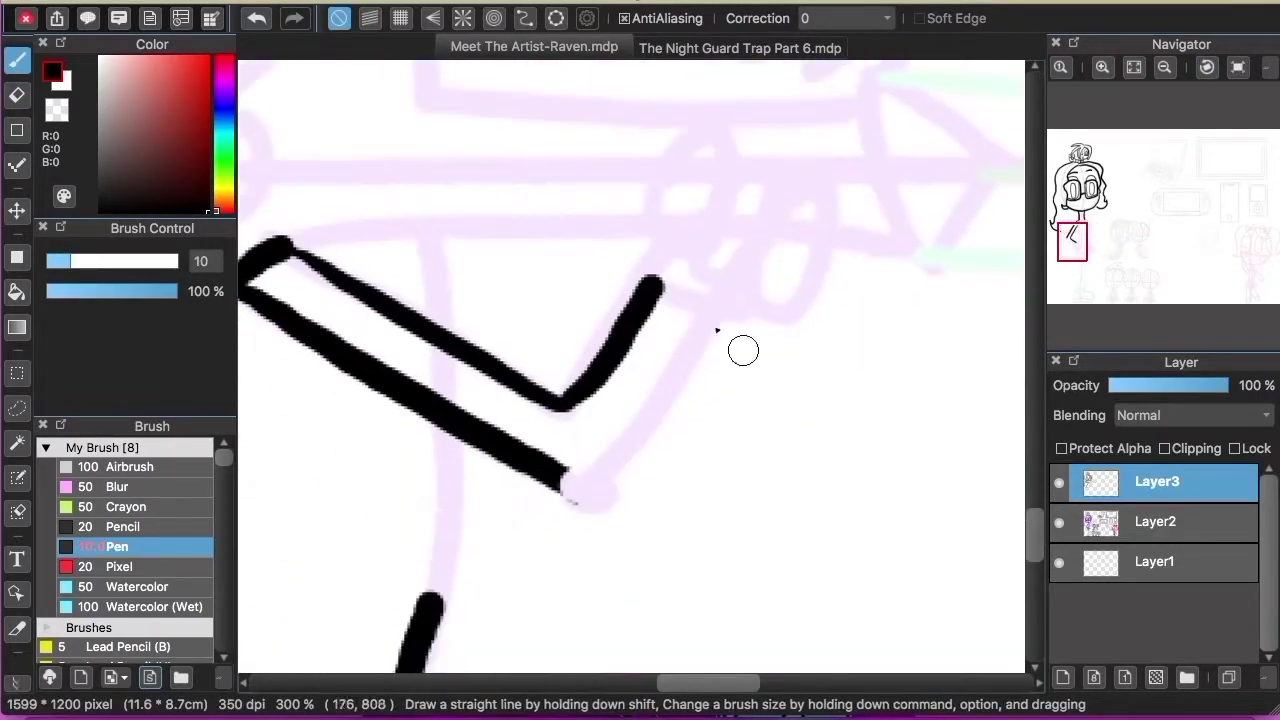
pyautogui.moveTo(651, 283); pyautogui.dragTo(576, 443)
pyautogui.moveTo(663, 237); pyautogui.dragTo(562, 410)
pyautogui.moveTo(714, 308)
pyautogui.mouseDown()
pyautogui.moveTo(572, 488)
pyautogui.moveTo(607, 491)
pyautogui.moveTo(719, 310)
pyautogui.moveTo(609, 490)
pyautogui.moveTo(675, 384)
pyautogui.moveTo(590, 496)
pyautogui.moveTo(713, 360)
pyautogui.moveTo(698, 320)
pyautogui.mouseUp()
pyautogui.press('super+z')
pyautogui.press('super+z')
pyautogui.press('super+z')
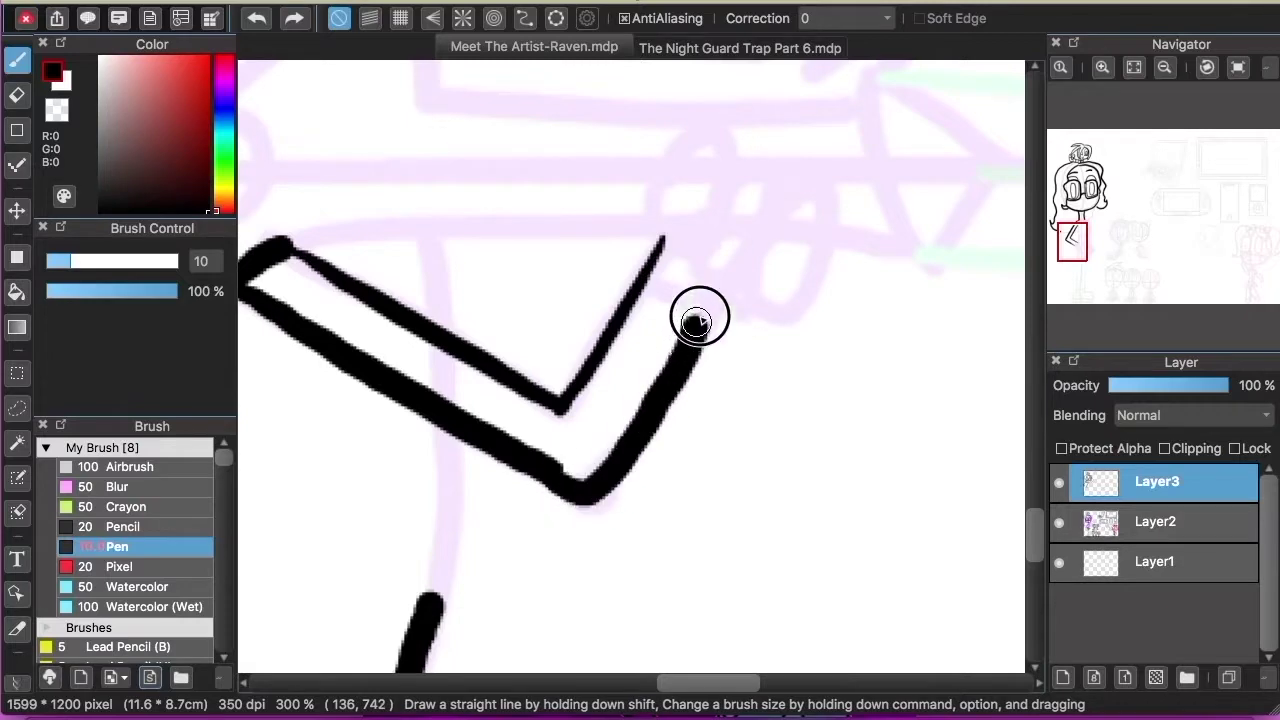
pyautogui.moveTo(634, 287); pyautogui.dragTo(565, 402)
pyautogui.click(1238, 67)
pyautogui.moveTo(469, 688); pyautogui.dragTo(493, 688)
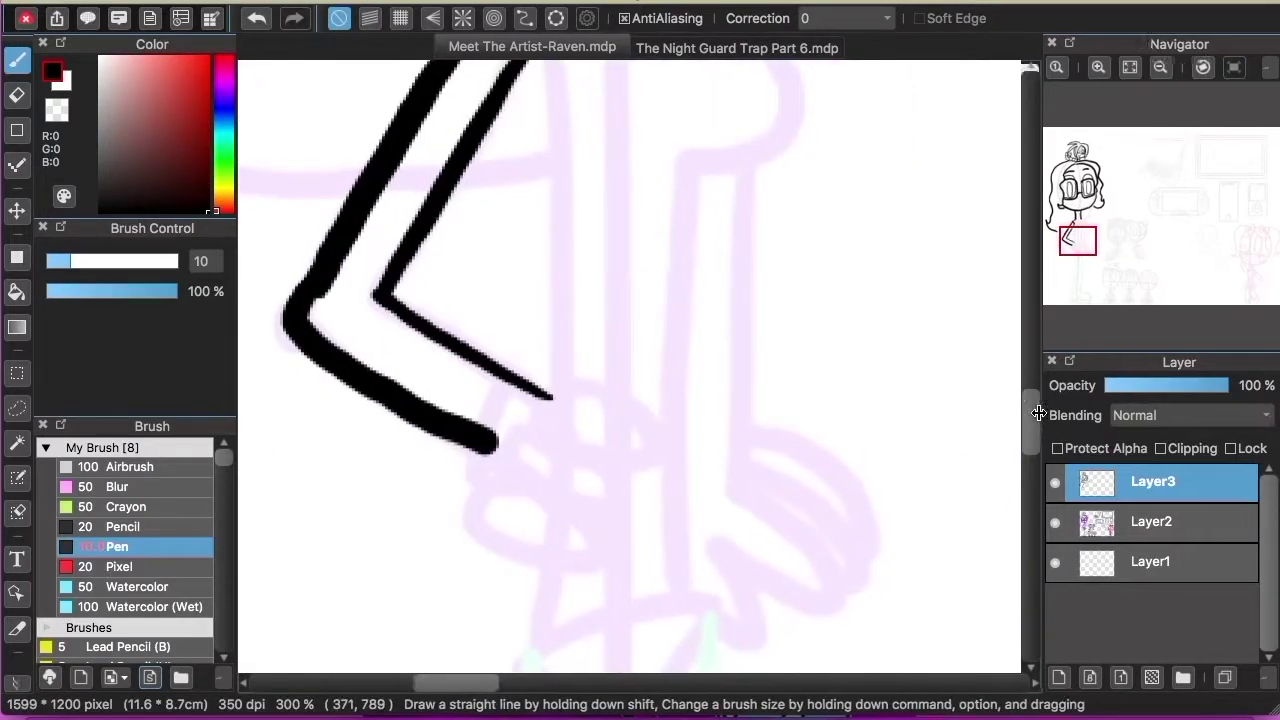
pyautogui.scroll(3, 560, 156)
pyautogui.moveTo(1041, 414); pyautogui.dragTo(1034, 446)
pyautogui.click(1102, 67)
pyautogui.moveTo(467, 325)
pyautogui.mouseDown()
pyautogui.moveTo(571, 432)
pyautogui.moveTo(572, 390)
pyautogui.mouseUp()
pyautogui.click(257, 18)
pyautogui.moveTo(468, 360)
pyautogui.mouseDown()
pyautogui.moveTo(507, 355)
pyautogui.moveTo(412, 356)
pyautogui.moveTo(506, 344)
pyautogui.moveTo(523, 276)
pyautogui.moveTo(607, 313)
pyautogui.moveTo(459, 287)
pyautogui.moveTo(562, 270)
pyautogui.moveTo(551, 229)
pyautogui.mouseUp()
pyautogui.press('super+z')
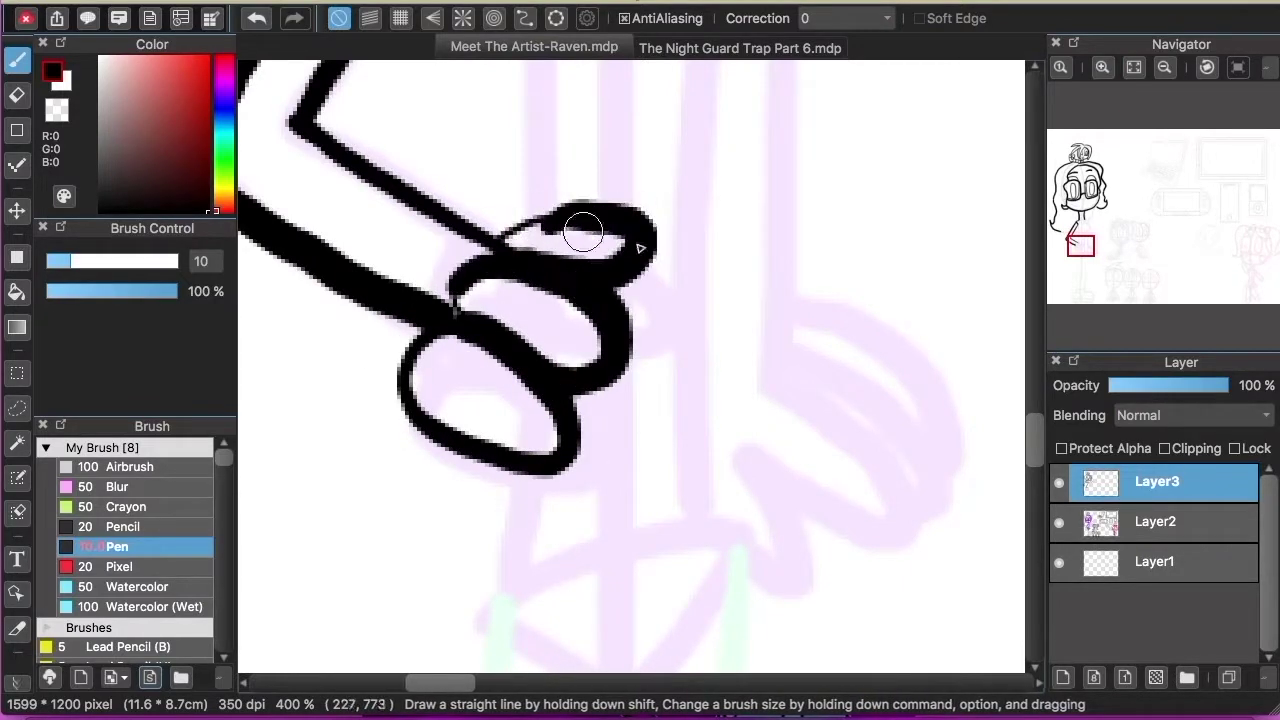
pyautogui.press('super+z')
pyautogui.press('super+z')
pyautogui.moveTo(456, 308)
pyautogui.mouseDown()
pyautogui.moveTo(617, 356)
pyautogui.moveTo(574, 386)
pyautogui.mouseUp()
pyautogui.press('super+z')
pyautogui.press('super+z')
pyautogui.moveTo(430, 325); pyautogui.dragTo(557, 457)
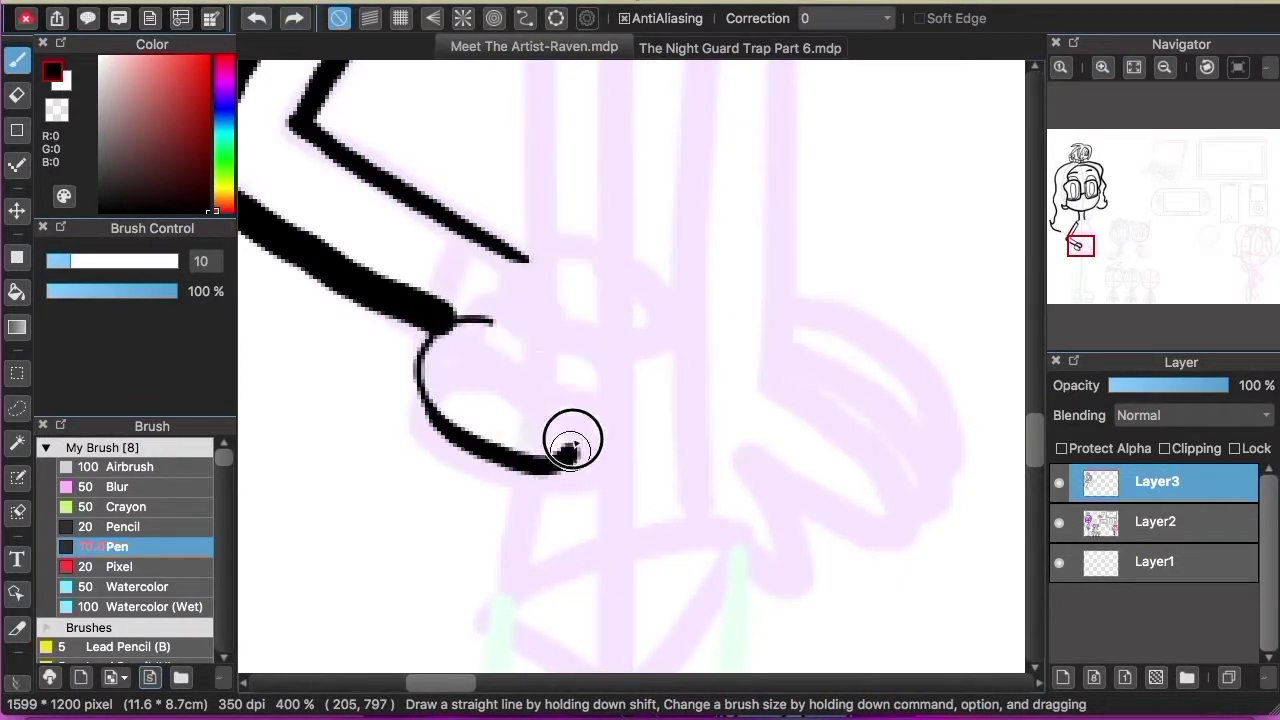
pyautogui.press('super+z')
pyautogui.moveTo(471, 349); pyautogui.dragTo(565, 405)
pyautogui.moveTo(496, 344)
pyautogui.mouseDown()
pyautogui.moveTo(526, 311)
pyautogui.moveTo(520, 271)
pyautogui.mouseUp()
pyautogui.press('super+z')
pyautogui.moveTo(545, 343); pyautogui.dragTo(570, 425)
pyautogui.press('super+z')
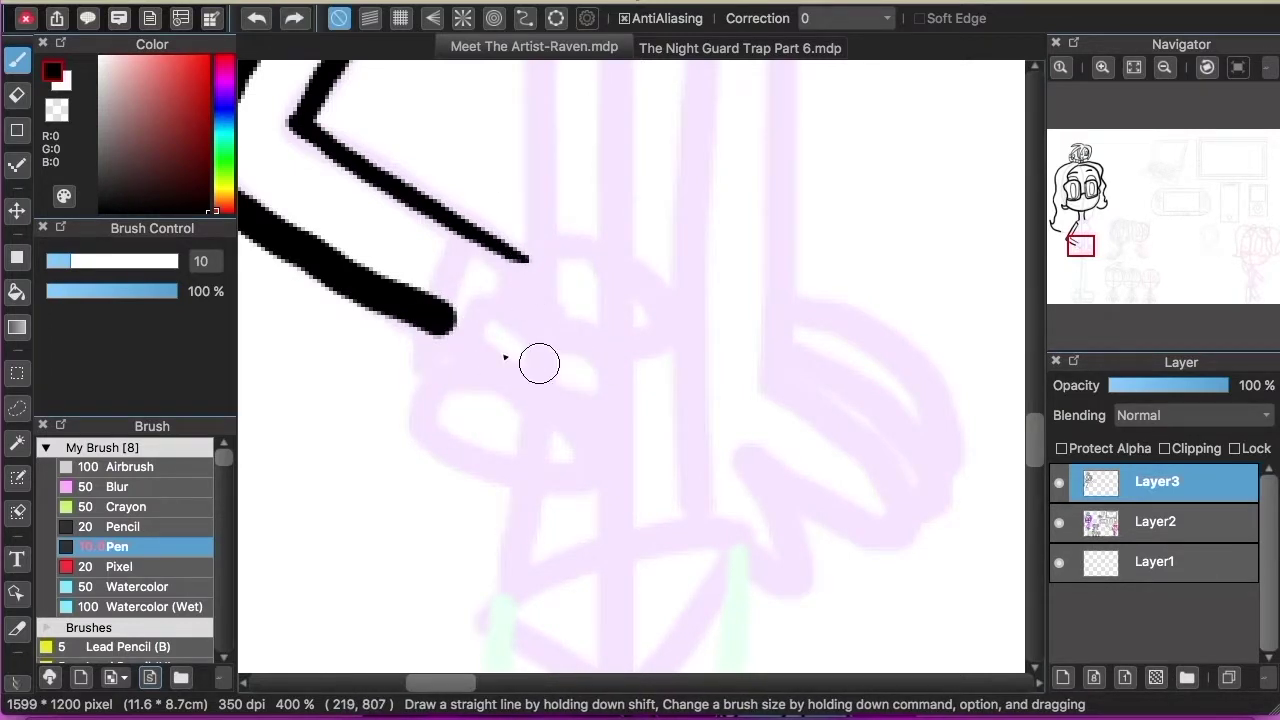
# Ink the three curled fingers of the hand resting on the hip.
pyautogui.moveTo(504, 358)
pyautogui.mouseDown()
pyautogui.moveTo(540, 342)
pyautogui.moveTo(583, 380)
pyautogui.moveTo(535, 350)
pyautogui.mouseUp()
pyautogui.press('super+z')
pyautogui.moveTo(541, 286)
pyautogui.mouseDown()
pyautogui.moveTo(571, 354)
pyautogui.moveTo(543, 279)
pyautogui.mouseUp()
pyautogui.press('super+z')
pyautogui.moveTo(500, 345)
pyautogui.mouseDown()
pyautogui.moveTo(471, 434)
pyautogui.moveTo(590, 370)
pyautogui.moveTo(414, 377)
pyautogui.moveTo(530, 370)
pyautogui.mouseUp()
pyautogui.press('super+z')
pyautogui.moveTo(545, 323); pyautogui.dragTo(557, 294)
pyautogui.press('super+z')
pyautogui.moveTo(500, 345)
pyautogui.mouseDown()
pyautogui.moveTo(537, 360)
pyautogui.moveTo(605, 310)
pyautogui.moveTo(576, 298)
pyautogui.mouseUp()
pyautogui.moveTo(578, 234)
pyautogui.mouseDown()
pyautogui.moveTo(631, 262)
pyautogui.moveTo(557, 241)
pyautogui.mouseUp()
# Ink the left edge of the torso and complete the hair's lower edge behind the bent arm.
pyautogui.moveTo(1047, 411); pyautogui.dragTo(1034, 396)
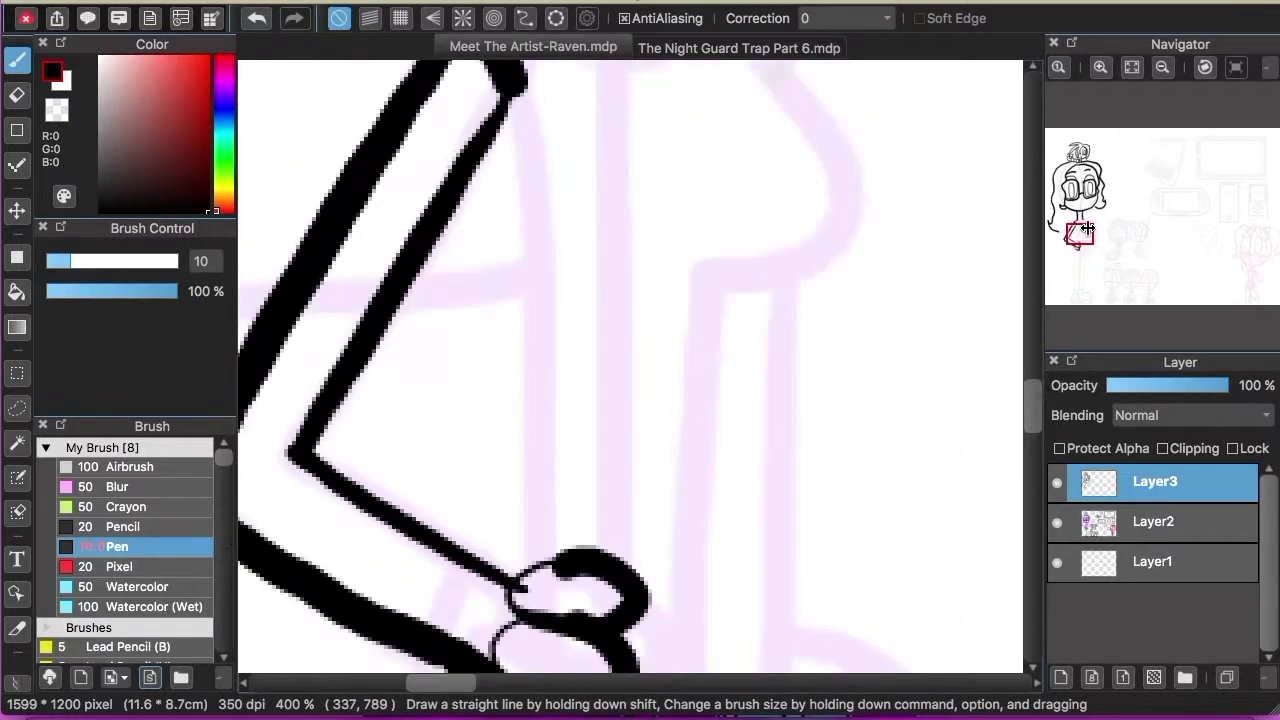
pyautogui.press('super+minus')
pyautogui.moveTo(546, 151); pyautogui.dragTo(555, 525)
pyautogui.moveTo(447, 313); pyautogui.dragTo(552, 308)
pyautogui.moveTo(444, 683)
pyautogui.mouseDown()
pyautogui.moveTo(423, 683)
pyautogui.moveTo(437, 683)
pyautogui.mouseUp()
pyautogui.moveTo(268, 296); pyautogui.dragTo(449, 319)
pyautogui.moveTo(476, 685); pyautogui.dragTo(496, 686)
# Ink the shoulder and chest curve on the right side of the torso.
pyautogui.moveTo(1034, 408); pyautogui.dragTo(1034, 393)
pyautogui.moveTo(548, 158)
pyautogui.mouseDown()
pyautogui.moveTo(620, 276)
pyautogui.moveTo(605, 268)
pyautogui.moveTo(570, 420)
pyautogui.mouseUp()
pyautogui.press('super+z')
# Ink the straight right arm and the spread fingers of its hand.
pyautogui.scroll(-5, 863, 350)
pyautogui.moveTo(565, 150); pyautogui.dragTo(549, 556)
pyautogui.press('super+z')
pyautogui.press('super+z')
pyautogui.moveTo(614, 145)
pyautogui.mouseDown()
pyautogui.moveTo(612, 450)
pyautogui.moveTo(634, 549)
pyautogui.moveTo(585, 588)
pyautogui.mouseUp()
pyautogui.moveTo(624, 433); pyautogui.dragTo(724, 560)
pyautogui.moveTo(627, 403); pyautogui.dragTo(764, 508)
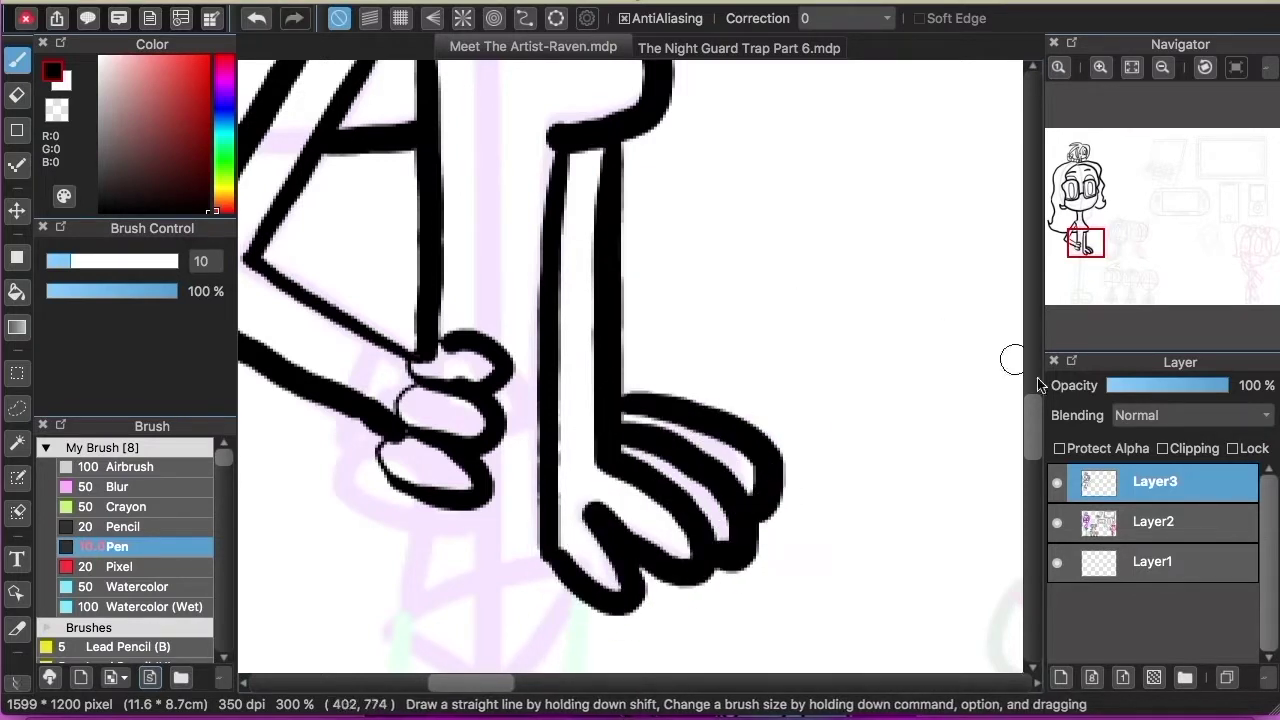
# Ink the lower left edge of the top and its hem between the two hands.
pyautogui.moveTo(1035, 412); pyautogui.dragTo(1035, 438)
pyautogui.moveTo(428, 398); pyautogui.dragTo(592, 494)
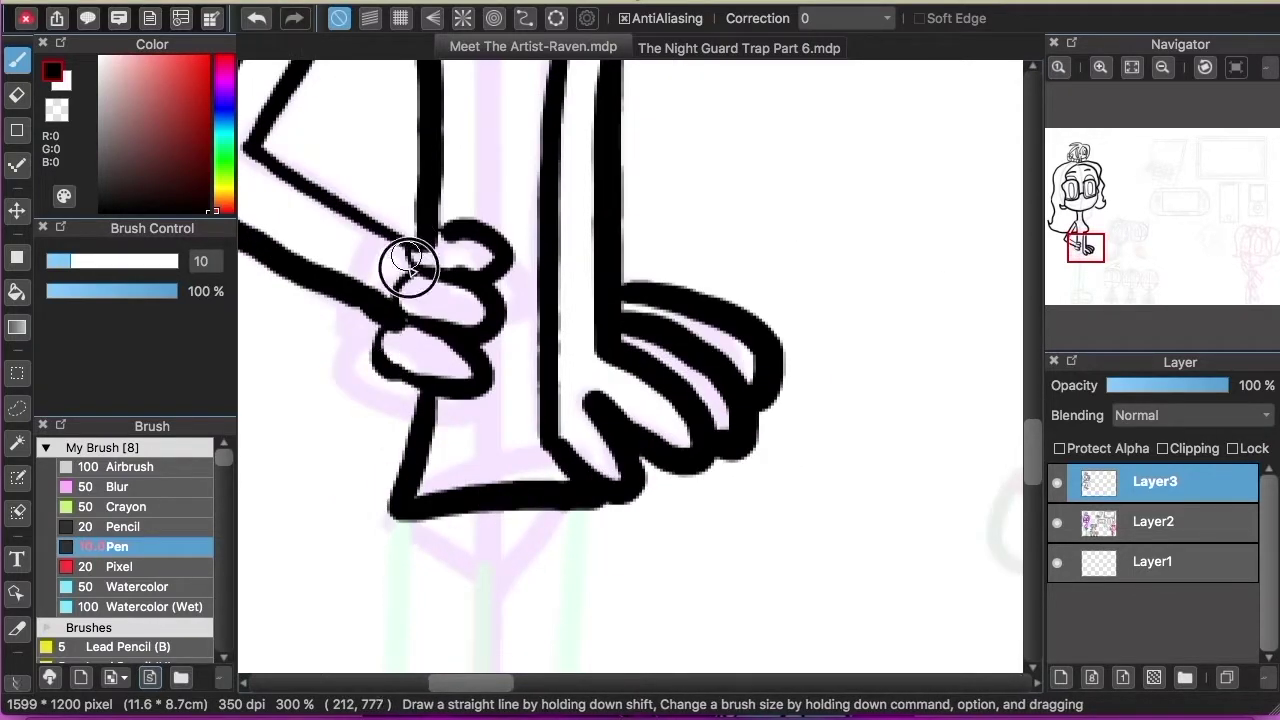
# Thicken the thin outlines of the fingers on the hip hand.
pyautogui.click(1100, 67)
pyautogui.moveTo(466, 685); pyautogui.dragTo(453, 685)
pyautogui.moveTo(446, 305); pyautogui.dragTo(460, 376)
pyautogui.moveTo(484, 236)
pyautogui.mouseDown()
pyautogui.moveTo(456, 296)
pyautogui.moveTo(456, 378)
pyautogui.mouseUp()
pyautogui.press('super+z')
pyautogui.press('super+z')
pyautogui.moveTo(482, 241)
pyautogui.mouseDown()
pyautogui.moveTo(460, 260)
pyautogui.moveTo(461, 286)
pyautogui.mouseUp()
pyautogui.moveTo(474, 204); pyautogui.dragTo(477, 234)
# Ink the curved neckline and the hair strand falling behind the right shoulder.
pyautogui.click(1161, 68)
pyautogui.click(1161, 68)
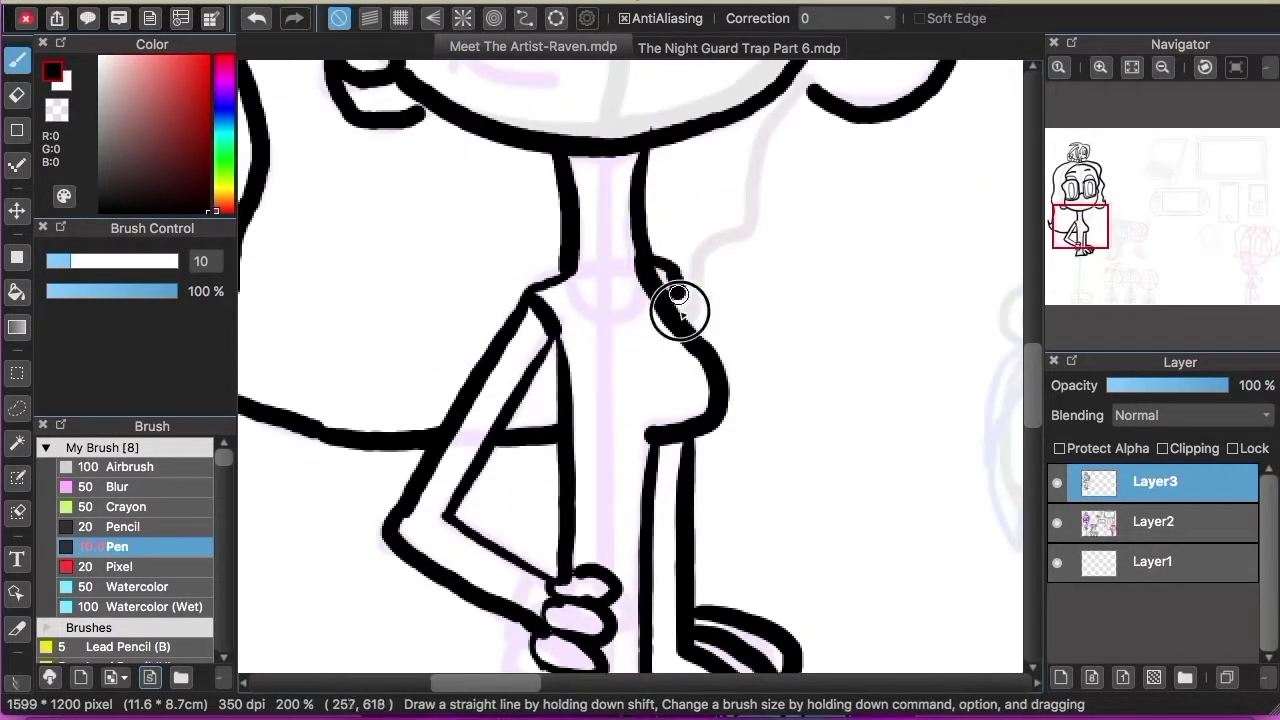
pyautogui.moveTo(760, 190); pyautogui.dragTo(700, 300)
pyautogui.press('super+z')
pyautogui.moveTo(808, 94); pyautogui.dragTo(700, 335)
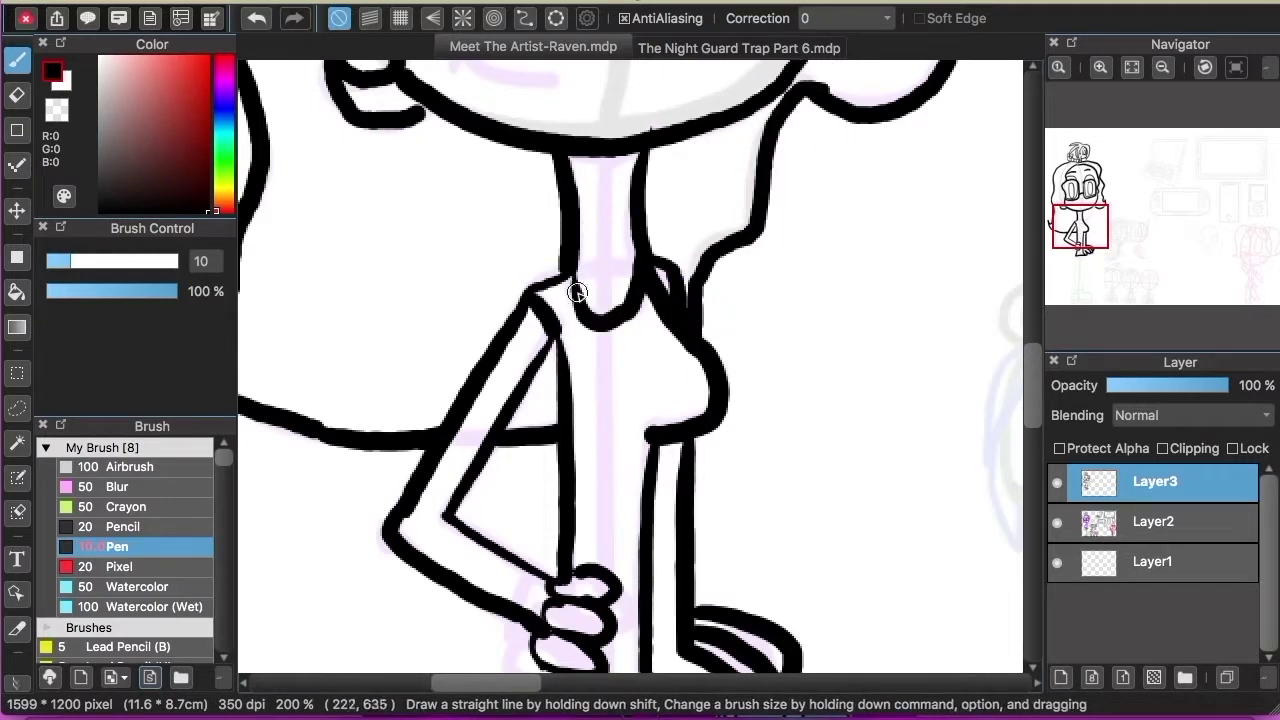
# Ink the nose, the smile and the small cheek lines on the face.
pyautogui.scroll(5, 1039, 370)
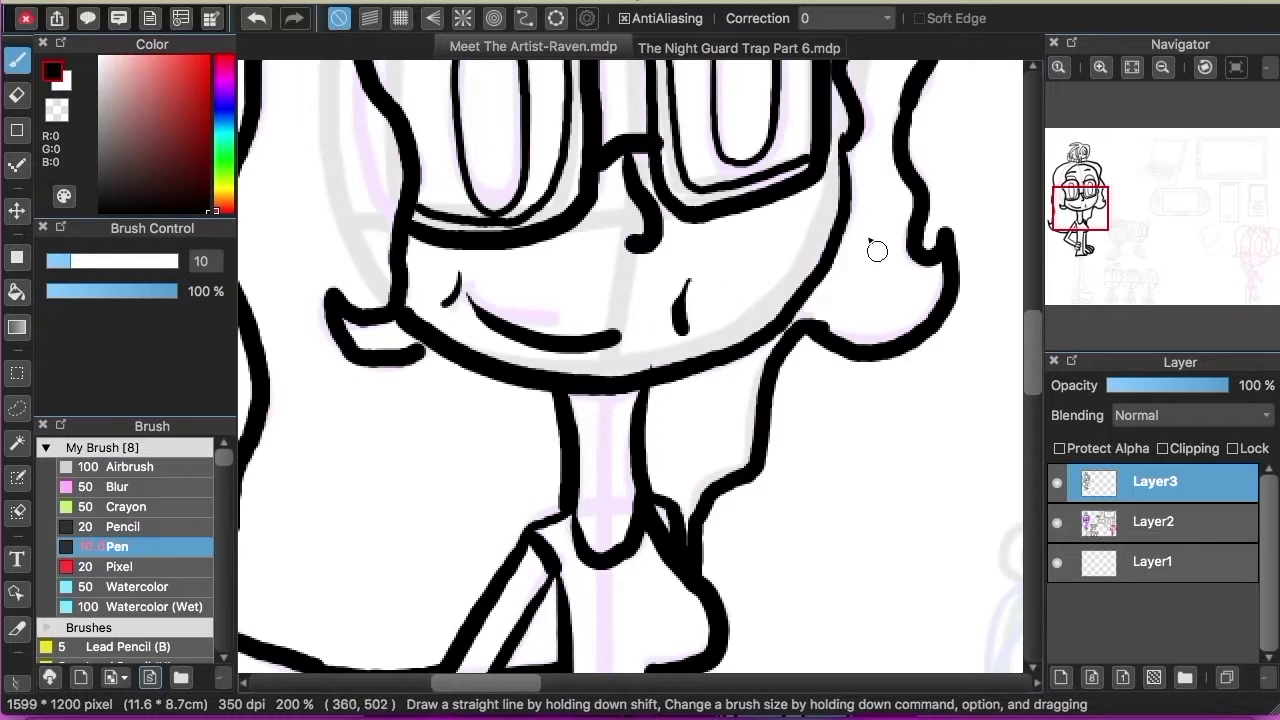
# Ink the outer edges and the dividing line of the two straight legs below the hem.
pyautogui.scroll(-20, 1037, 474)
pyautogui.press('super+z')
pyautogui.moveTo(543, 126); pyautogui.dragTo(525, 563)
pyautogui.moveTo(664, 105); pyautogui.dragTo(640, 533)
pyautogui.moveTo(604, 147); pyautogui.dragTo(616, 129)
pyautogui.moveTo(602, 152); pyautogui.dragTo(584, 556)
pyautogui.press('super+z')
pyautogui.moveTo(601, 152); pyautogui.dragTo(583, 553)
# Ink the ankles and both shoes, including the cuff lines and the sole lines.
pyautogui.moveTo(1034, 488); pyautogui.dragTo(1037, 520)
pyautogui.press('super+plus')
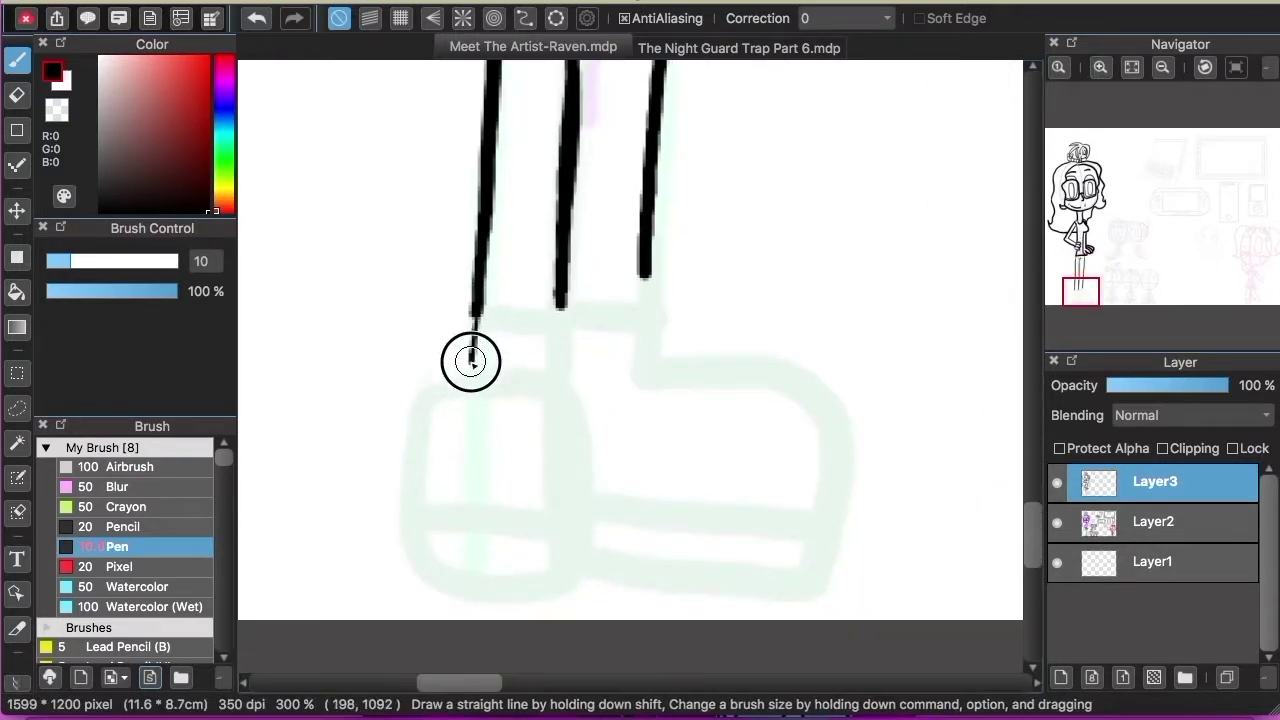
pyautogui.moveTo(472, 366)
pyautogui.mouseDown()
pyautogui.moveTo(500, 600)
pyautogui.moveTo(471, 370)
pyautogui.mouseUp()
pyautogui.moveTo(646, 332)
pyautogui.mouseDown()
pyautogui.moveTo(837, 551)
pyautogui.moveTo(598, 585)
pyautogui.mouseUp()
pyautogui.moveTo(406, 523); pyautogui.dragTo(806, 522)
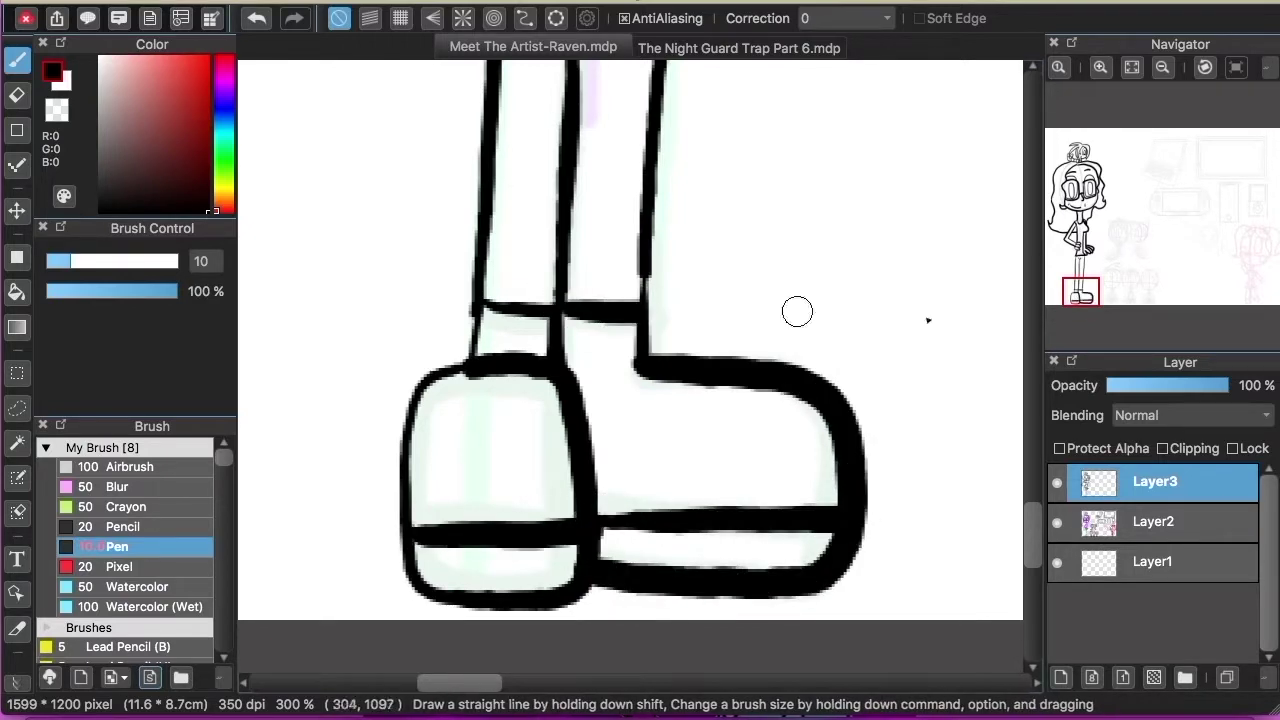
# Set the pen size to 5.3 and ink the hat and round ears of the bear-eared character beside the main figure.
pyautogui.press('super+minus')
pyautogui.press('super+minus')
pyautogui.moveTo(1106, 266); pyautogui.dragTo(1096, 184)
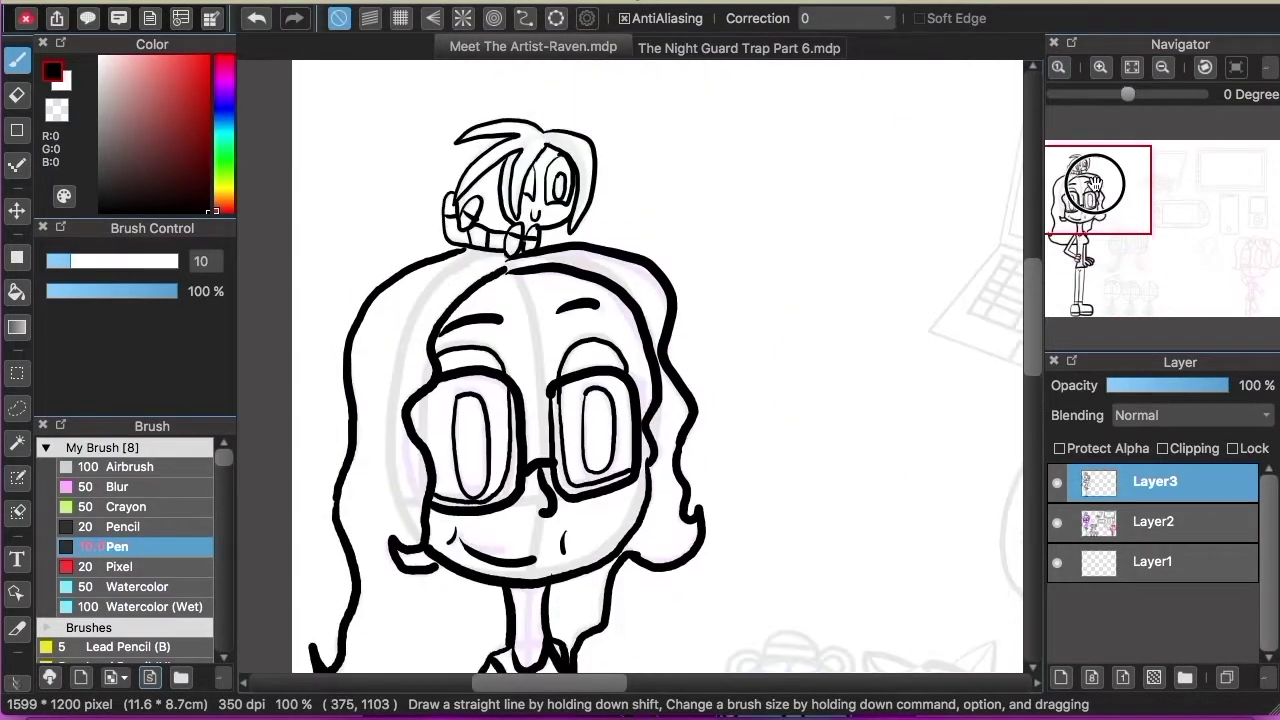
pyautogui.press('super+plus')
pyautogui.moveTo(1080, 211); pyautogui.dragTo(1112, 248)
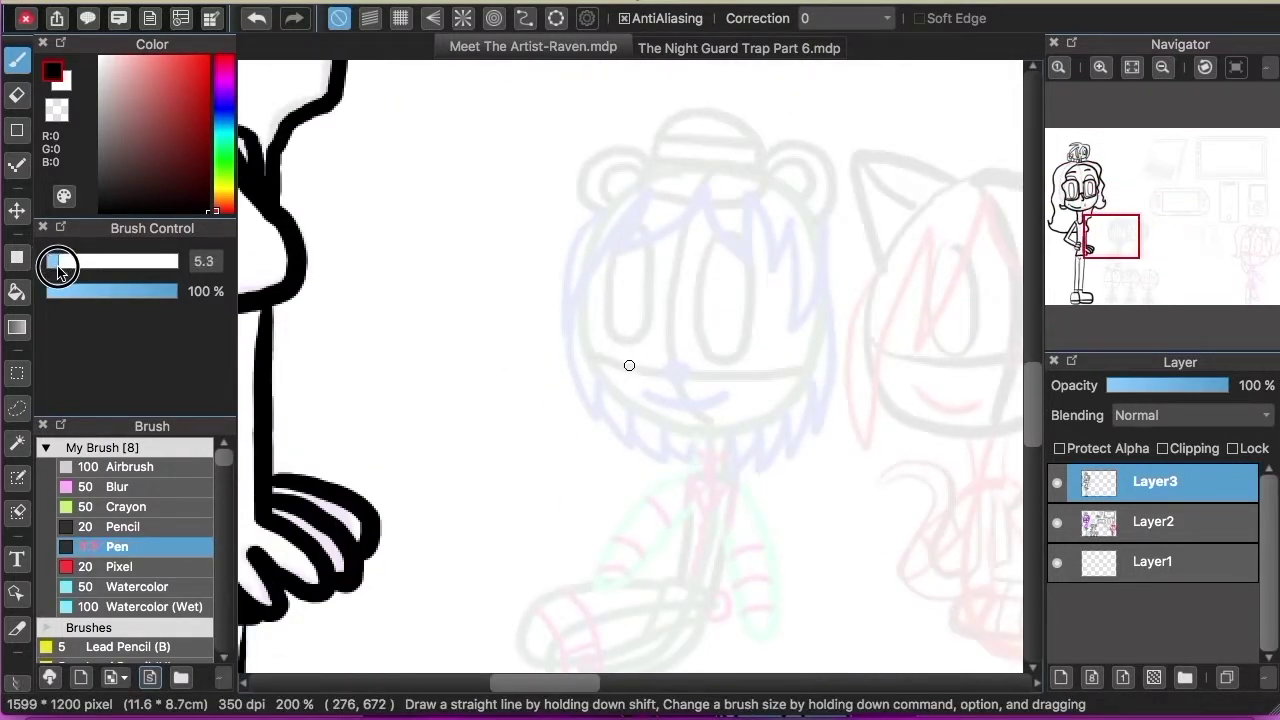
pyautogui.press('super+plus')
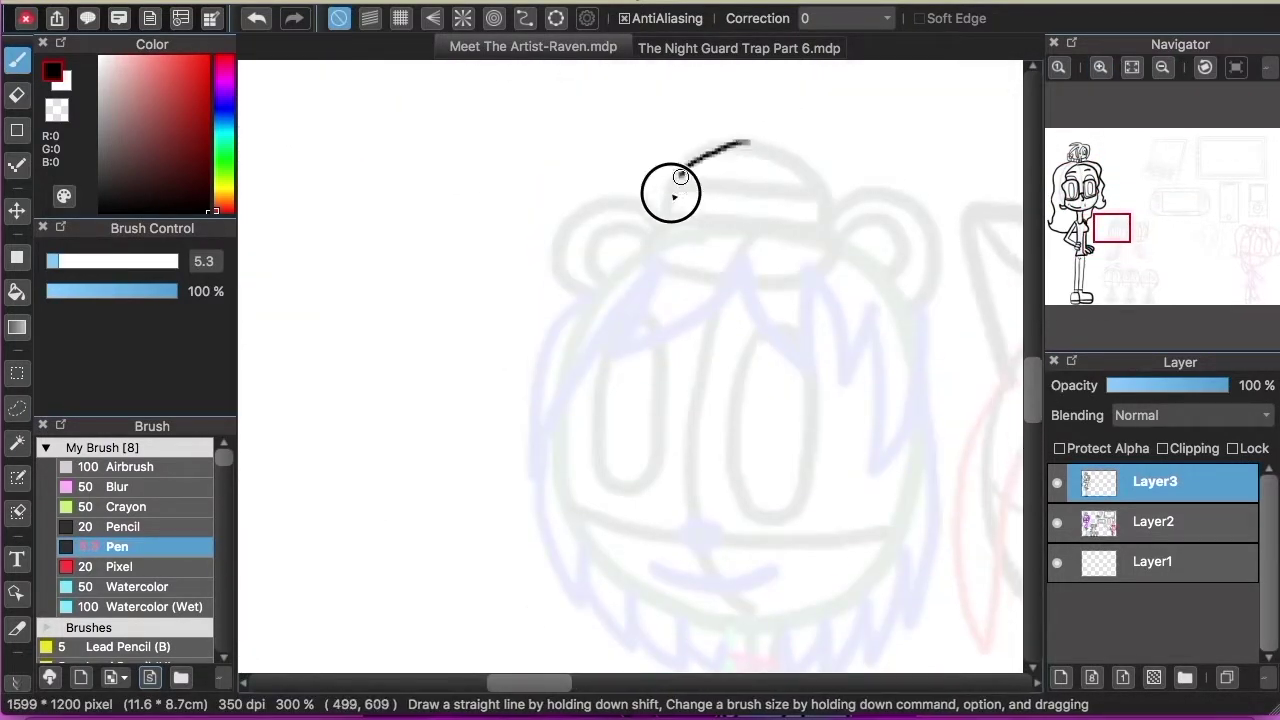
pyautogui.moveTo(650, 267)
pyautogui.mouseDown()
pyautogui.moveTo(734, 137)
pyautogui.moveTo(666, 209)
pyautogui.moveTo(828, 239)
pyautogui.mouseUp()
pyautogui.press('super+z')
pyautogui.moveTo(670, 235); pyautogui.dragTo(822, 238)
pyautogui.moveTo(676, 193)
pyautogui.mouseDown()
pyautogui.moveTo(828, 198)
pyautogui.moveTo(916, 305)
pyautogui.mouseUp()
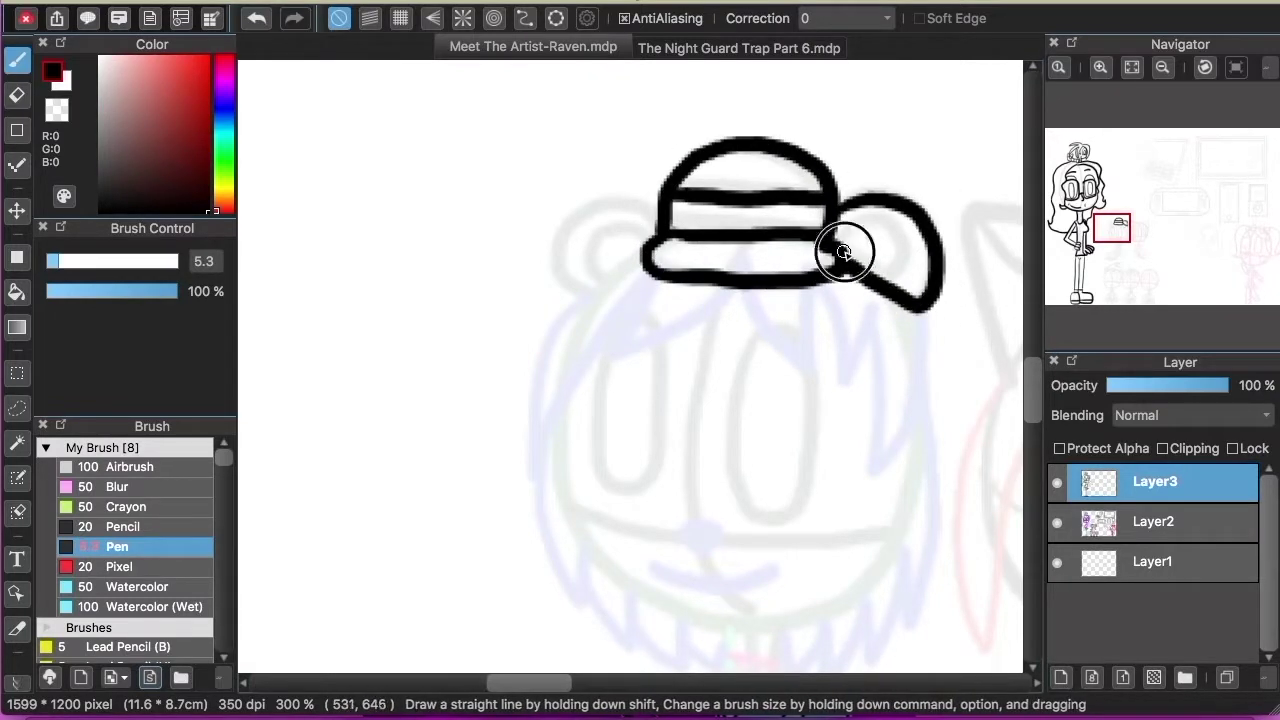
pyautogui.moveTo(585, 212)
pyautogui.mouseDown()
pyautogui.moveTo(643, 243)
pyautogui.moveTo(640, 255)
pyautogui.mouseUp()
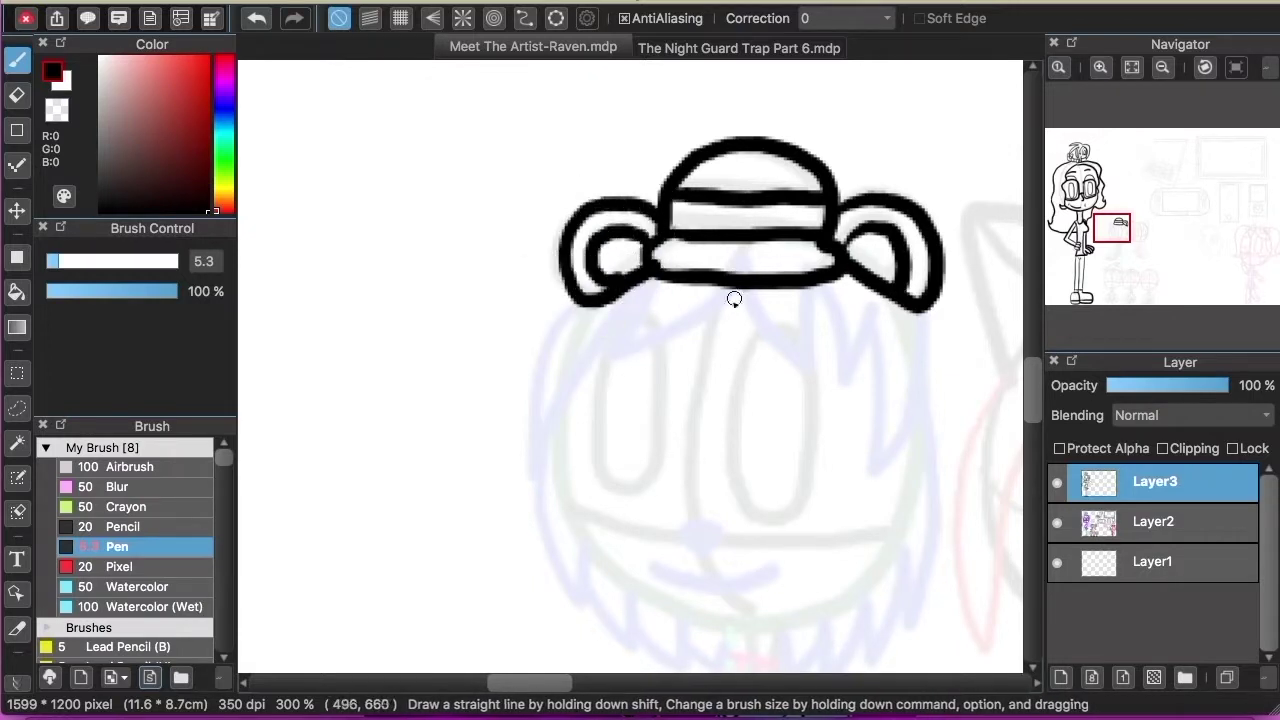
# Ink the pointed fringe strands hanging below the bear-eared character's hat and ears.
pyautogui.press('super+z')
pyautogui.moveTo(572, 292)
pyautogui.mouseDown()
pyautogui.moveTo(600, 345)
pyautogui.moveTo(734, 286)
pyautogui.moveTo(806, 297)
pyautogui.moveTo(914, 346)
pyautogui.mouseUp()
pyautogui.scroll(-5, 1029, 400)
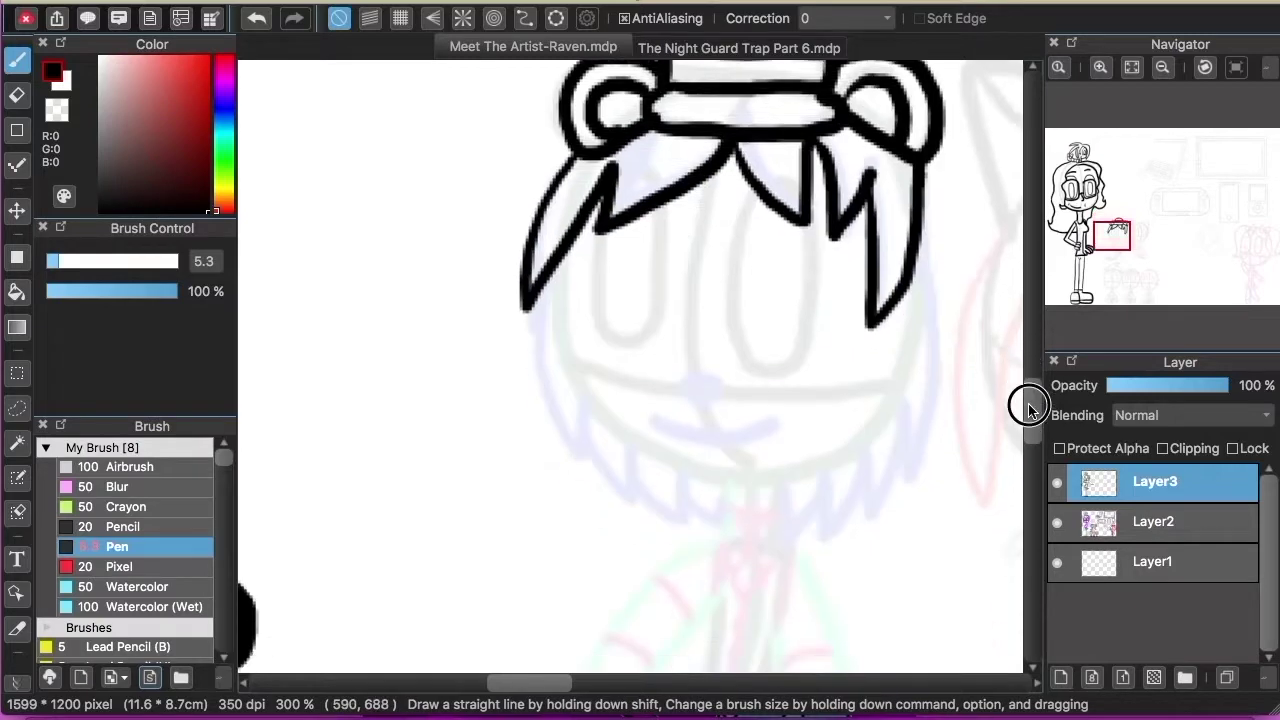
# Ink the bear-eared character's rounded face outline, rotating the canvas for the jaw and resetting the rotation.
pyautogui.moveTo(910, 261); pyautogui.dragTo(757, 460)
pyautogui.click(1205, 67)
pyautogui.moveTo(736, 205); pyautogui.dragTo(739, 230)
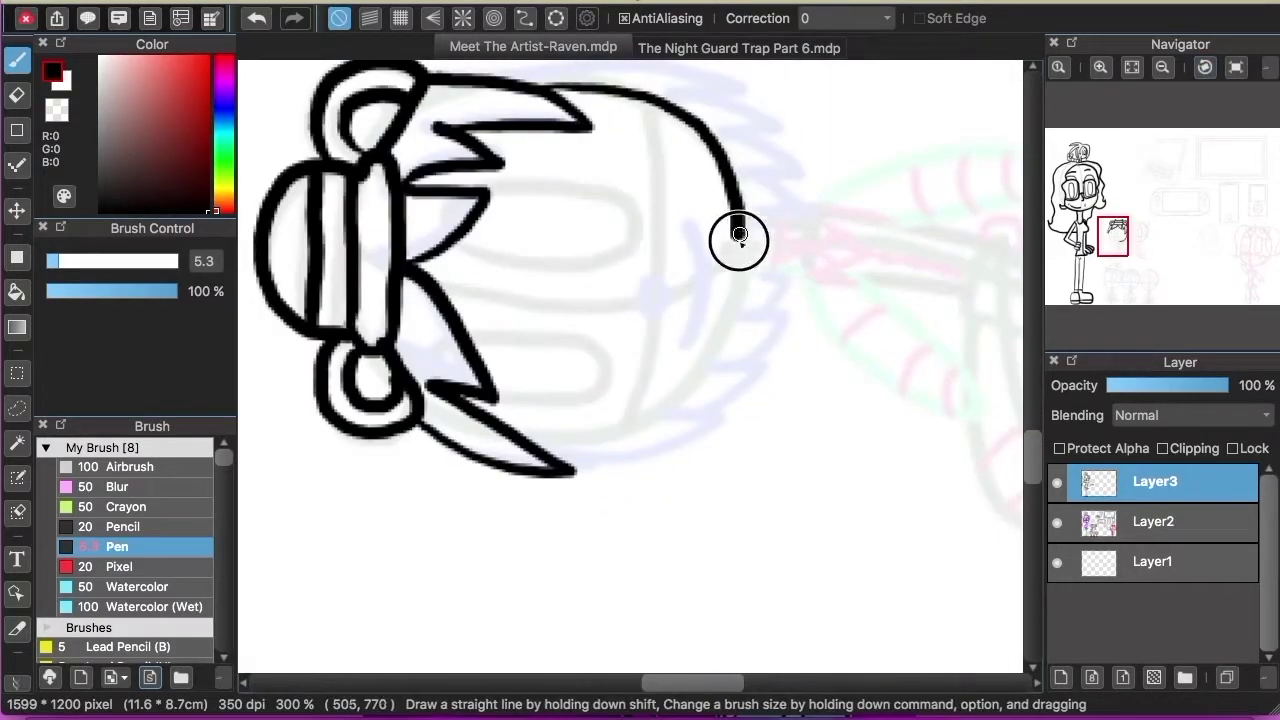
pyautogui.moveTo(736, 276); pyautogui.dragTo(520, 432)
pyautogui.click(1236, 67)
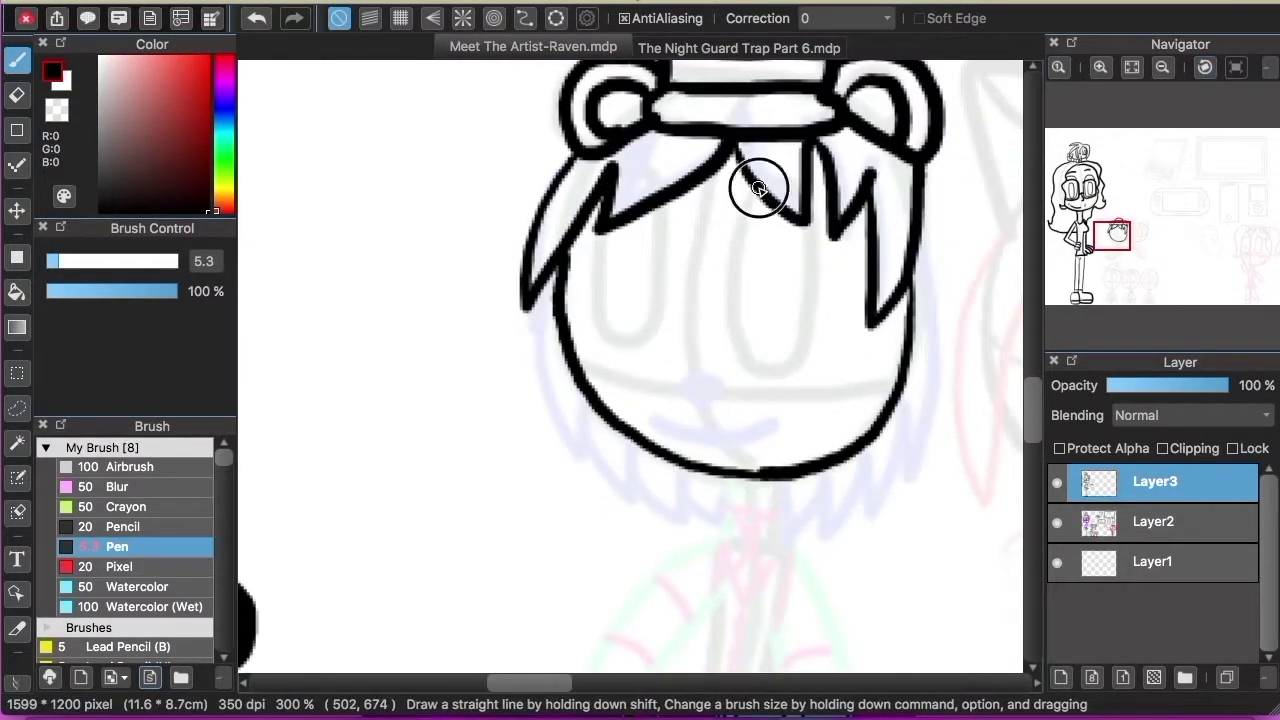
# Ink the bear-eared character's two oval eyes, triangular nose and curved smile.
pyautogui.moveTo(757, 197); pyautogui.dragTo(804, 233)
pyautogui.moveTo(608, 342); pyautogui.dragTo(601, 318)
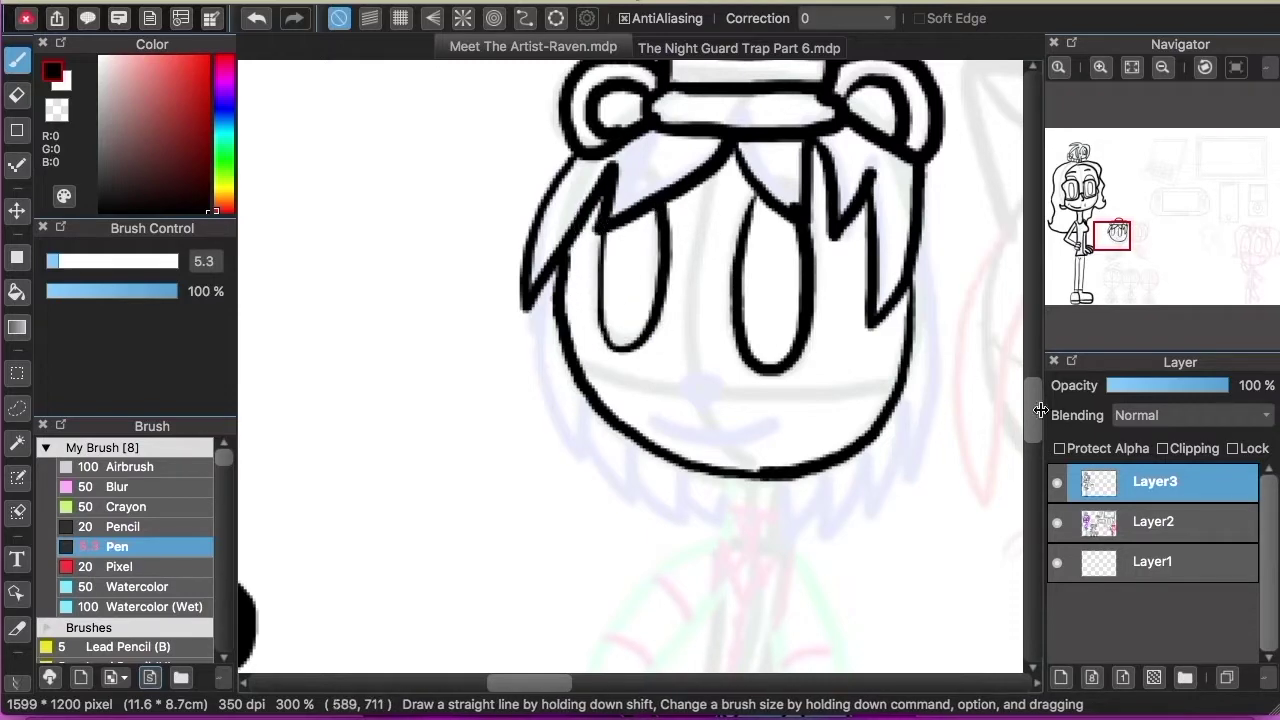
pyautogui.moveTo(1035, 410); pyautogui.dragTo(1035, 420)
pyautogui.click(1100, 67)
pyautogui.moveTo(754, 261); pyautogui.dragTo(705, 264)
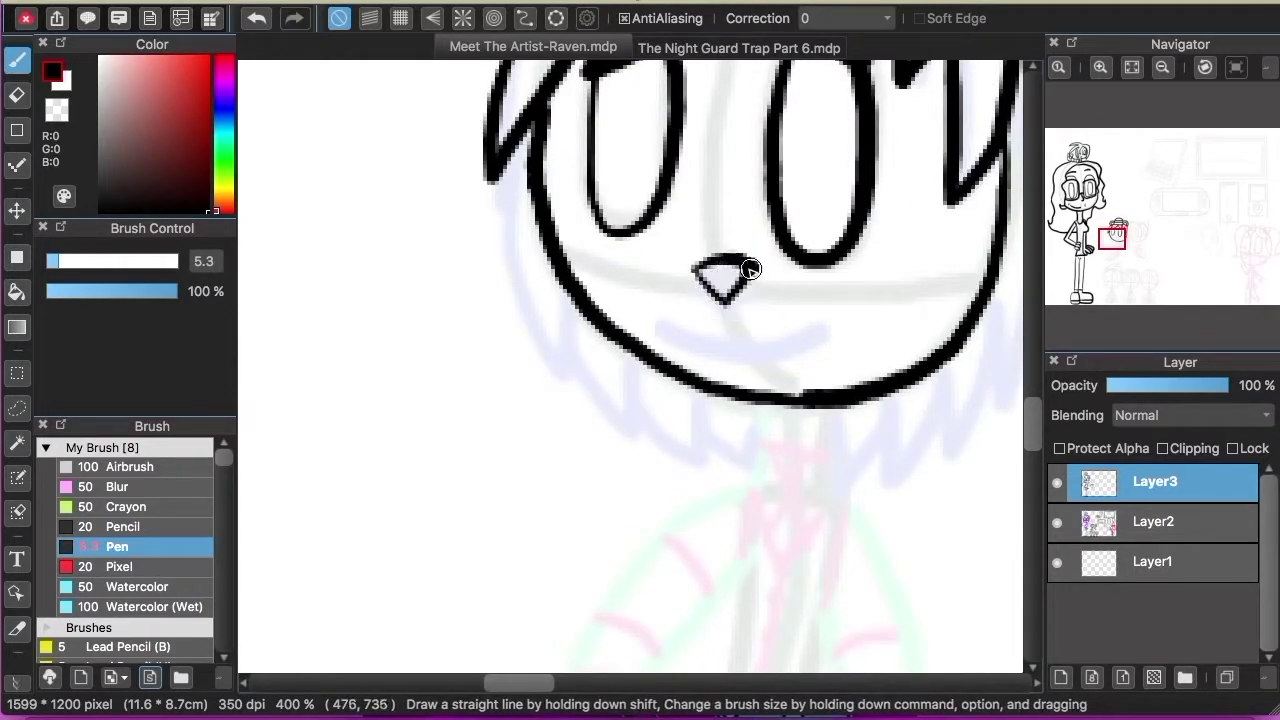
pyautogui.moveTo(655, 315); pyautogui.dragTo(838, 340)
# Ink the jagged hair strands around the sides and underside of the bear-eared character's face.
pyautogui.moveTo(500, 180); pyautogui.dragTo(549, 294)
pyautogui.hotkey('ctrl', 'z')
pyautogui.moveTo(500, 178)
pyautogui.mouseDown()
pyautogui.moveTo(555, 376)
pyautogui.moveTo(571, 357)
pyautogui.moveTo(748, 430)
pyautogui.mouseUp()
pyautogui.hotkey('ctrl', 'z')
pyautogui.hscroll(5, 951, 294)
pyautogui.moveTo(791, 118)
pyautogui.mouseDown()
pyautogui.moveTo(726, 314)
pyautogui.moveTo(614, 423)
pyautogui.moveTo(558, 419)
pyautogui.mouseUp()
# Ink the bear-eared character's neck and both arms, with stripes across each sleeve.
pyautogui.scroll(-4, 480, 237)
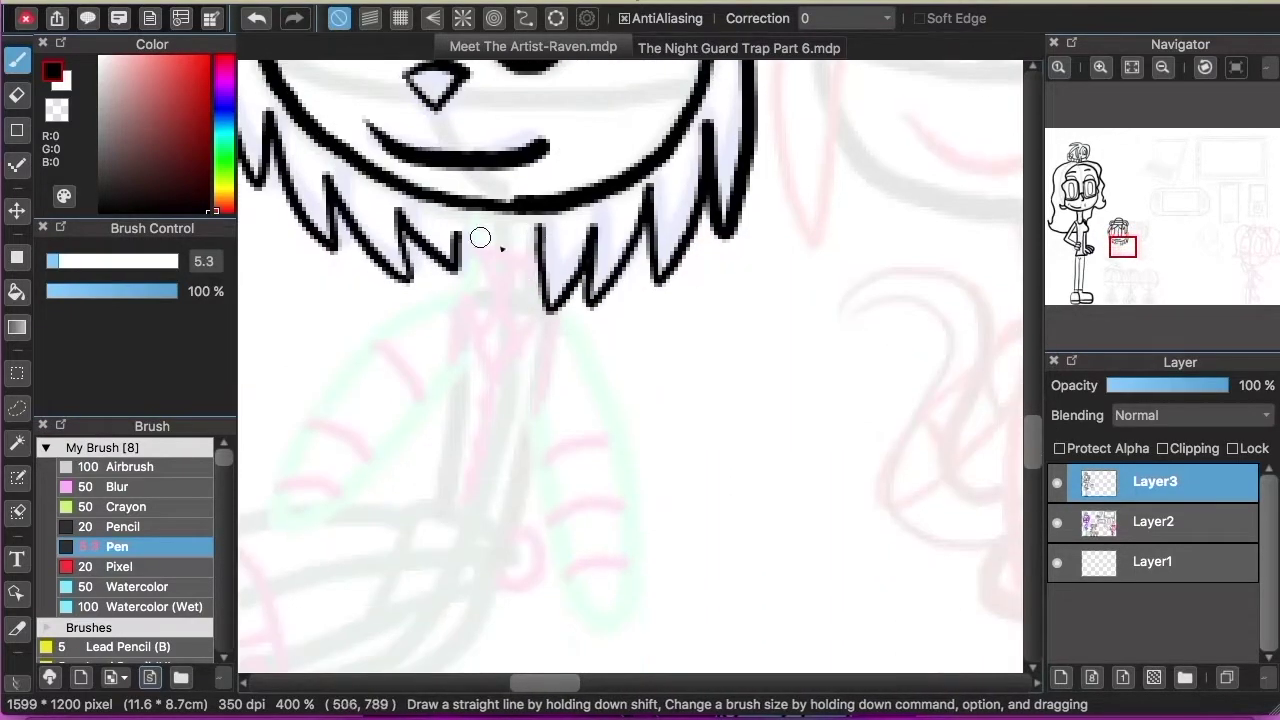
pyautogui.moveTo(470, 290)
pyautogui.mouseDown()
pyautogui.moveTo(323, 520)
pyautogui.moveTo(323, 394)
pyautogui.moveTo(465, 385)
pyautogui.mouseUp()
pyautogui.hotkey('ctrl', 'z')
pyautogui.moveTo(555, 310)
pyautogui.mouseDown()
pyautogui.moveTo(590, 615)
pyautogui.moveTo(550, 318)
pyautogui.mouseUp()
pyautogui.moveTo(432, 368); pyautogui.dragTo(458, 400)
pyautogui.press('b')
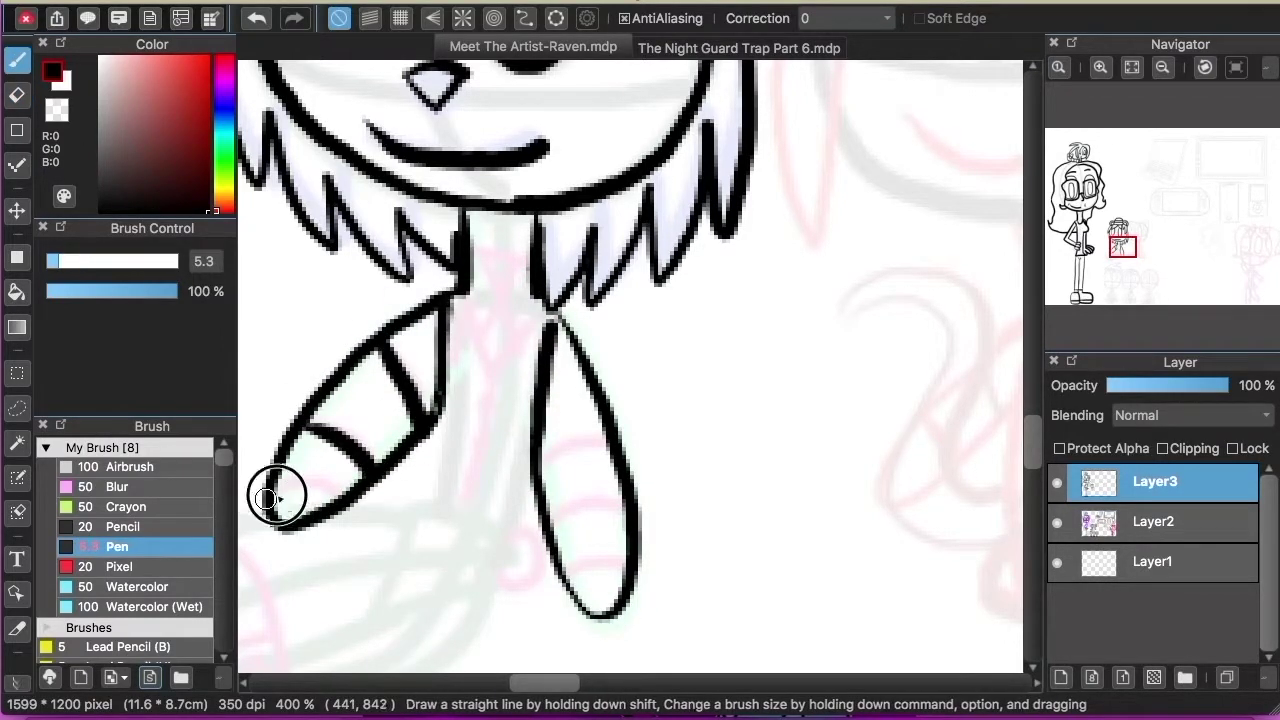
pyautogui.moveTo(548, 506); pyautogui.dragTo(626, 490)
pyautogui.moveTo(563, 582); pyautogui.dragTo(622, 562)
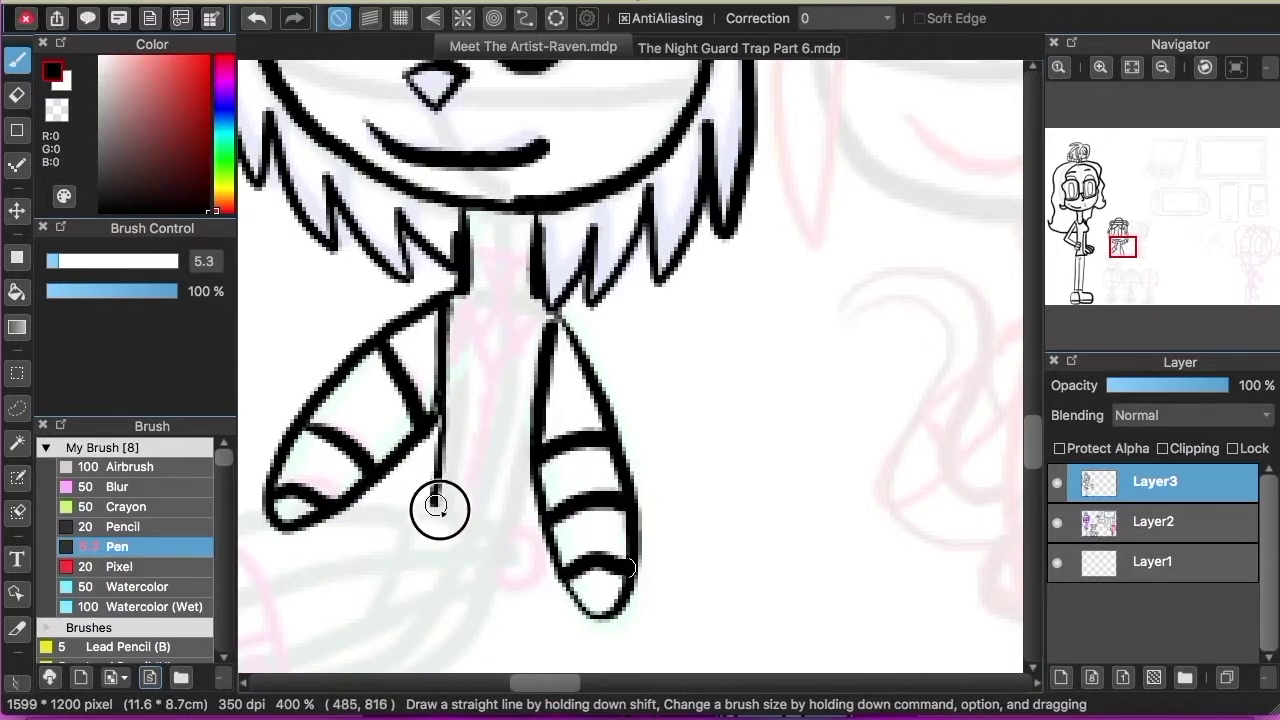
# Ink the bear-eared character's torso with its bow tie and jacket lines, and the large overlapping legs with their bands.
pyautogui.moveTo(437, 505); pyautogui.dragTo(544, 317)
pyautogui.press('super+z')
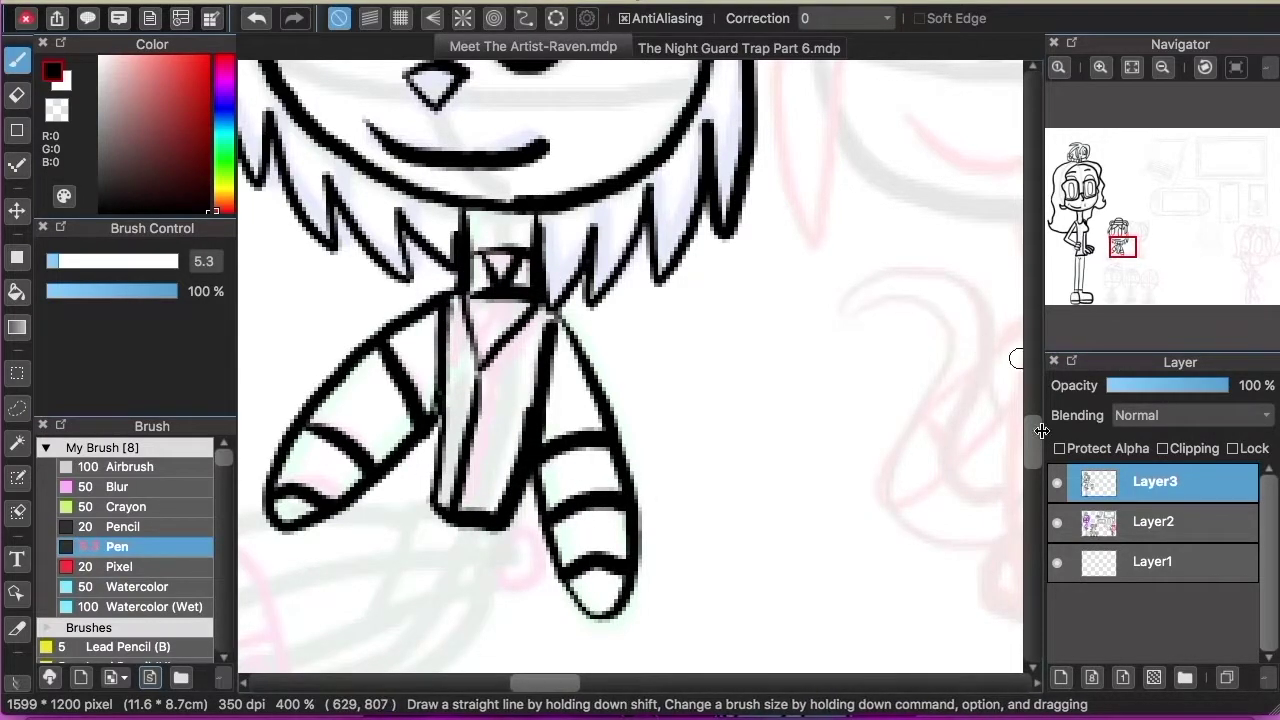
pyautogui.moveTo(1033, 440); pyautogui.dragTo(1033, 460)
pyautogui.moveTo(549, 683); pyautogui.dragTo(521, 683)
pyautogui.moveTo(771, 306)
pyautogui.mouseDown()
pyautogui.moveTo(471, 437)
pyautogui.moveTo(744, 330)
pyautogui.moveTo(490, 507)
pyautogui.moveTo(508, 517)
pyautogui.moveTo(805, 305)
pyautogui.mouseUp()
pyautogui.press('super+z')
pyautogui.press('super+z')
pyautogui.press('super+z')
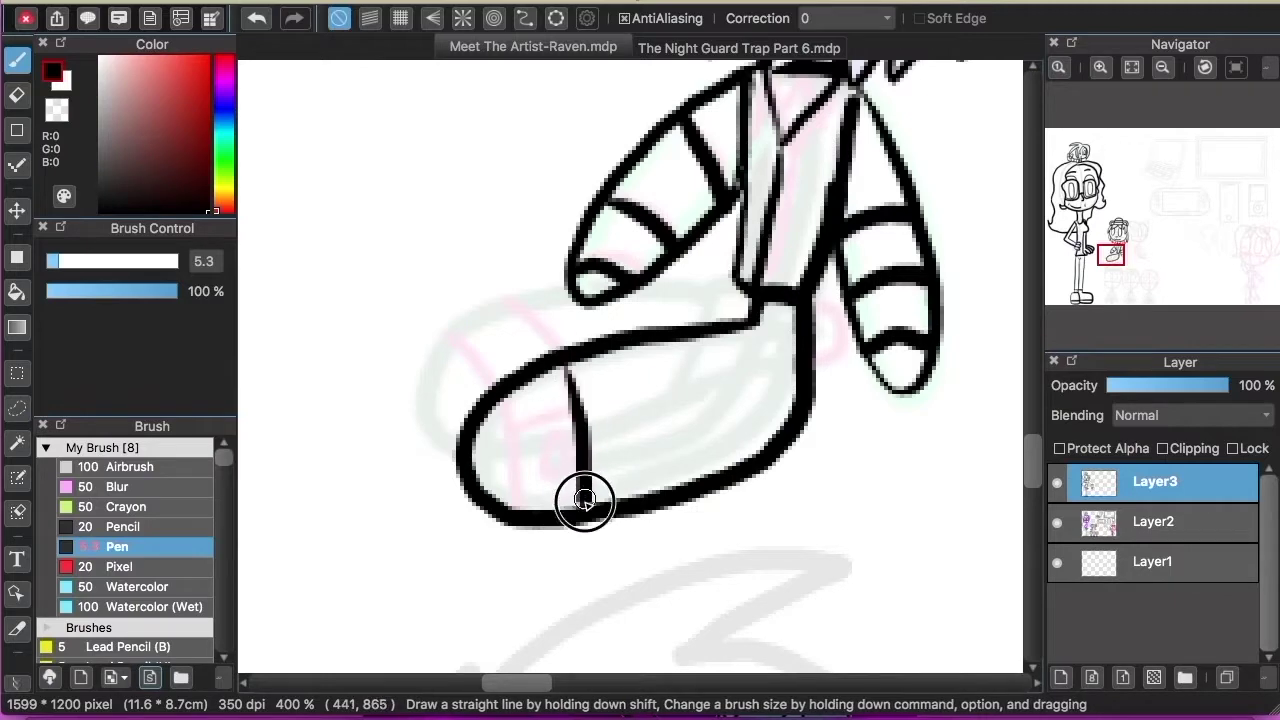
pyautogui.moveTo(760, 298)
pyautogui.mouseDown()
pyautogui.moveTo(634, 292)
pyautogui.moveTo(463, 460)
pyautogui.mouseUp()
# Ink the pointed ears with their inner lines and the top of the head on the neighbouring cat-eared character.
pyautogui.scroll(10, 835, 315)
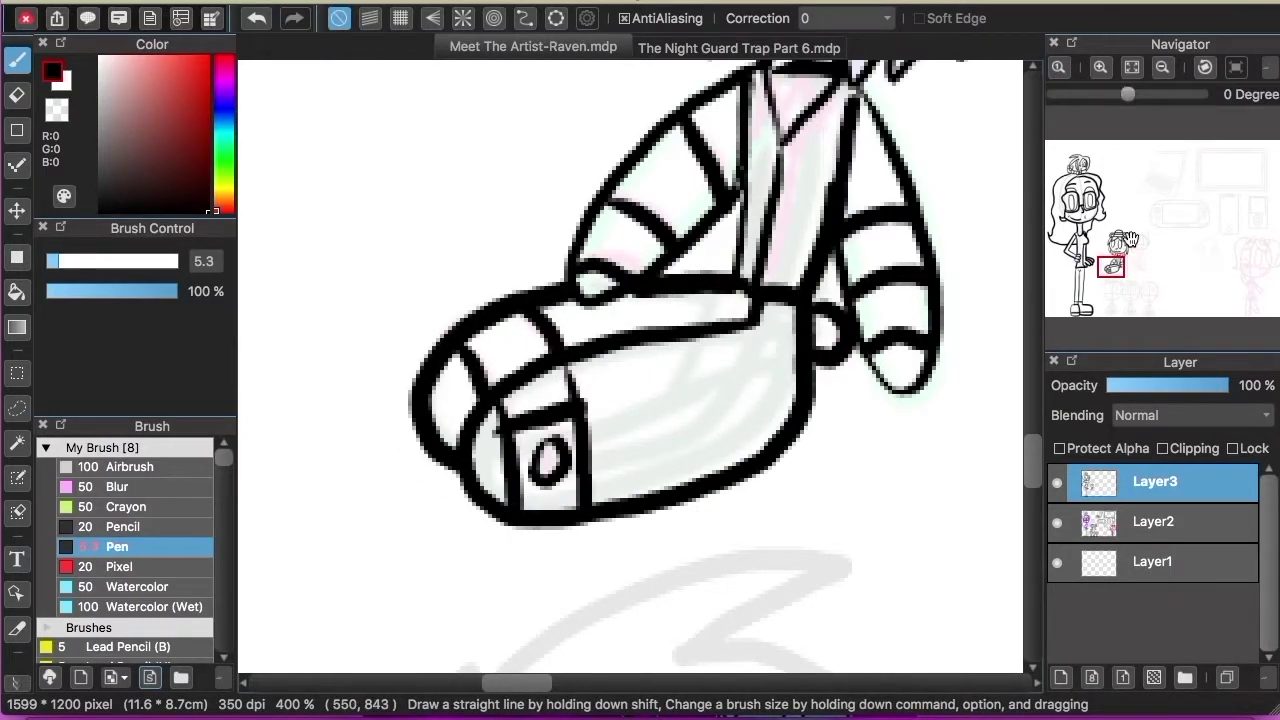
pyautogui.moveTo(717, 240)
pyautogui.mouseDown()
pyautogui.moveTo(882, 131)
pyautogui.moveTo(883, 356)
pyautogui.mouseUp()
pyautogui.press('super+z')
pyautogui.moveTo(883, 140)
pyautogui.mouseDown()
pyautogui.moveTo(803, 281)
pyautogui.moveTo(740, 241)
pyautogui.mouseUp()
pyautogui.press('super+z')
pyautogui.moveTo(806, 280); pyautogui.dragTo(876, 362)
pyautogui.moveTo(732, 222); pyautogui.dragTo(574, 231)
pyautogui.moveTo(383, 195); pyautogui.dragTo(421, 401)
pyautogui.moveTo(384, 200)
pyautogui.mouseDown()
pyautogui.moveTo(462, 200)
pyautogui.moveTo(576, 233)
pyautogui.moveTo(420, 400)
pyautogui.mouseUp()
pyautogui.press('super+z')
pyautogui.moveTo(385, 204); pyautogui.dragTo(497, 316)
# Ink the cat-eared character's pointed fringe, long side strand and face outline.
pyautogui.scroll(-3, 1034, 394)
pyautogui.moveTo(633, 185)
pyautogui.mouseDown()
pyautogui.moveTo(557, 400)
pyautogui.moveTo(500, 487)
pyautogui.moveTo(522, 252)
pyautogui.mouseUp()
pyautogui.moveTo(636, 192)
pyautogui.mouseDown()
pyautogui.moveTo(654, 271)
pyautogui.moveTo(826, 453)
pyautogui.moveTo(887, 278)
pyautogui.mouseUp()
pyautogui.moveTo(852, 272); pyautogui.dragTo(824, 442)
pyautogui.moveTo(1031, 394); pyautogui.dragTo(1032, 416)
pyautogui.moveTo(863, 172)
pyautogui.mouseDown()
pyautogui.moveTo(600, 420)
pyautogui.moveTo(423, 320)
pyautogui.mouseUp()
pyautogui.moveTo(1034, 418); pyautogui.dragTo(1034, 396)
pyautogui.moveTo(424, 285); pyautogui.dragTo(440, 435)
pyautogui.moveTo(514, 246); pyautogui.dragTo(410, 478)
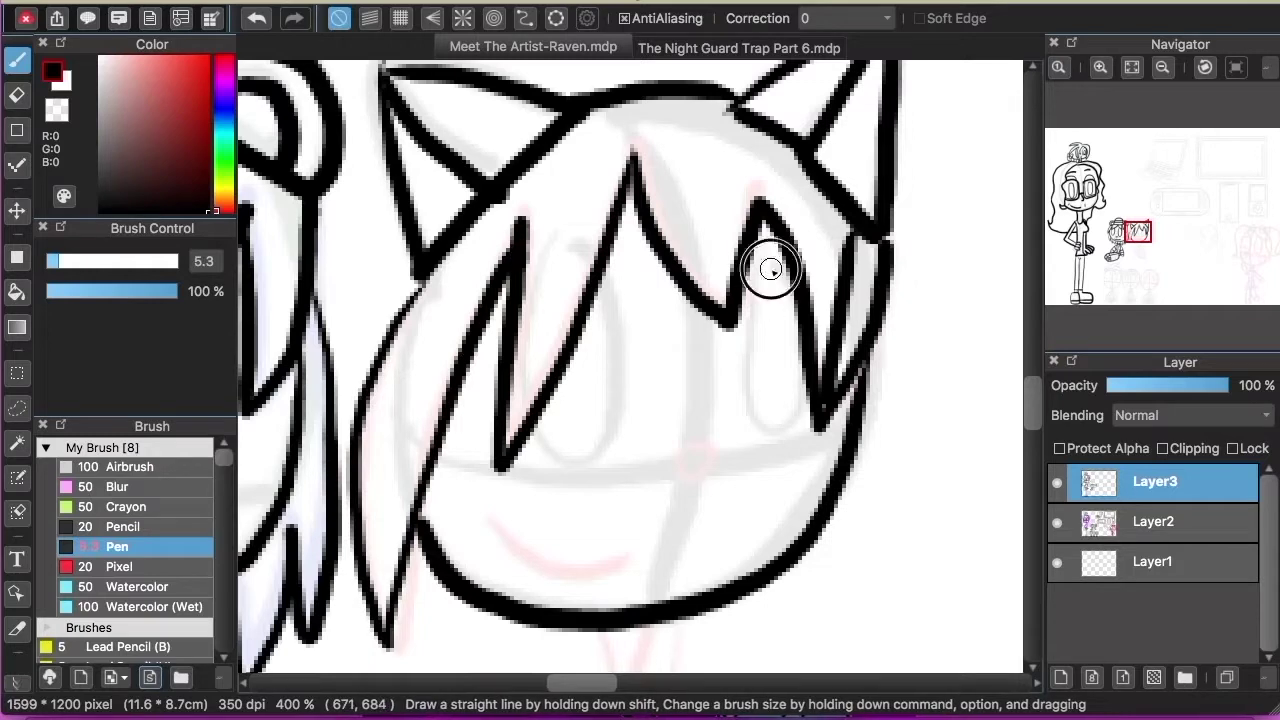
# Ink the cat-eared character's eyes, smile and small nose, plus the curved patch on the cheek.
pyautogui.moveTo(782, 260); pyautogui.dragTo(802, 380)
pyautogui.moveTo(605, 262); pyautogui.dragTo(572, 470)
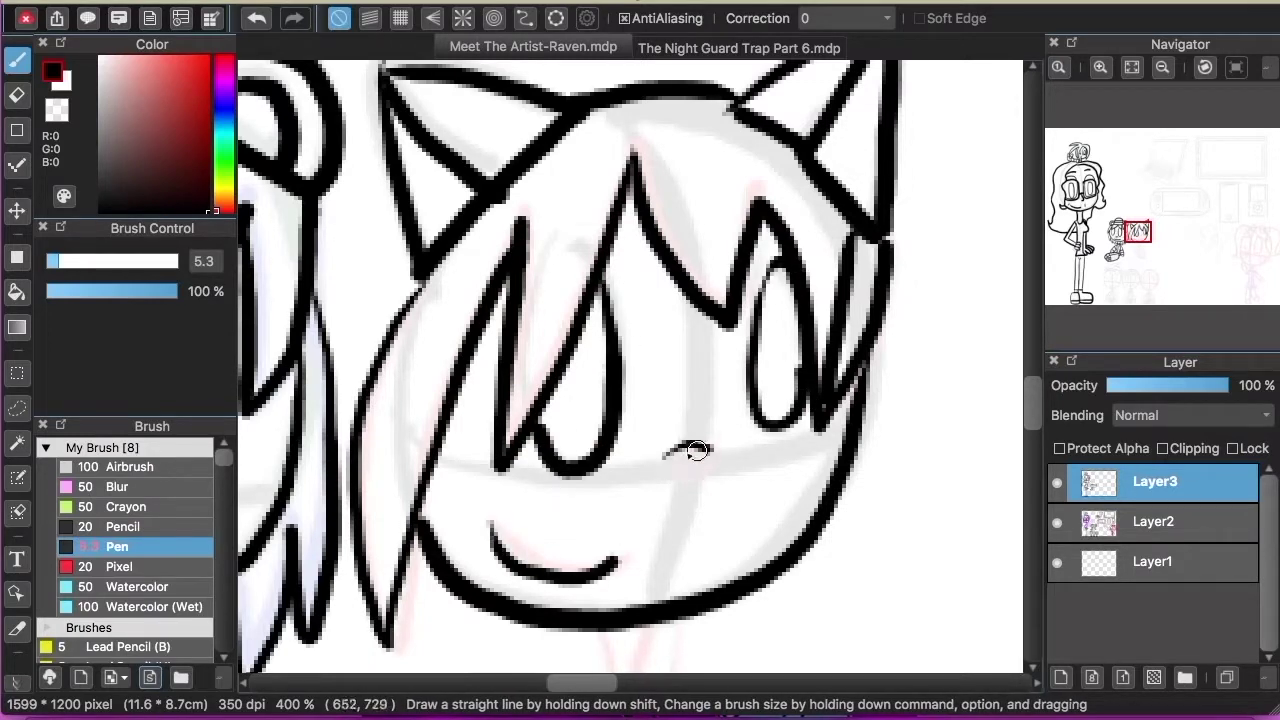
pyautogui.scroll(-4, 1031, 409)
pyautogui.moveTo(735, 330); pyautogui.dragTo(790, 410)
# Ink the pointed hair tufts hanging below the cat-eared character's jaw on both sides.
pyautogui.scroll(-5, 1031, 437)
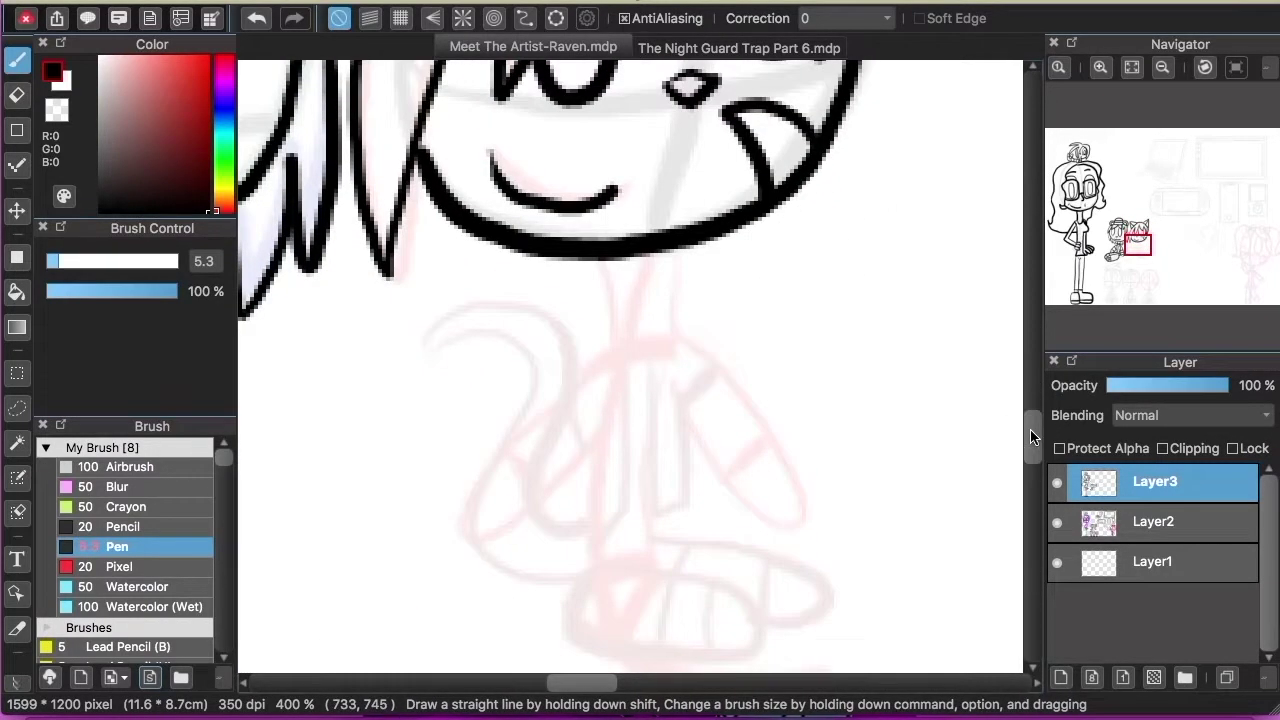
pyautogui.moveTo(466, 240); pyautogui.dragTo(540, 332)
pyautogui.moveTo(523, 251); pyautogui.dragTo(612, 346)
pyautogui.scroll(3, 1030, 430)
pyautogui.moveTo(686, 358); pyautogui.dragTo(754, 410)
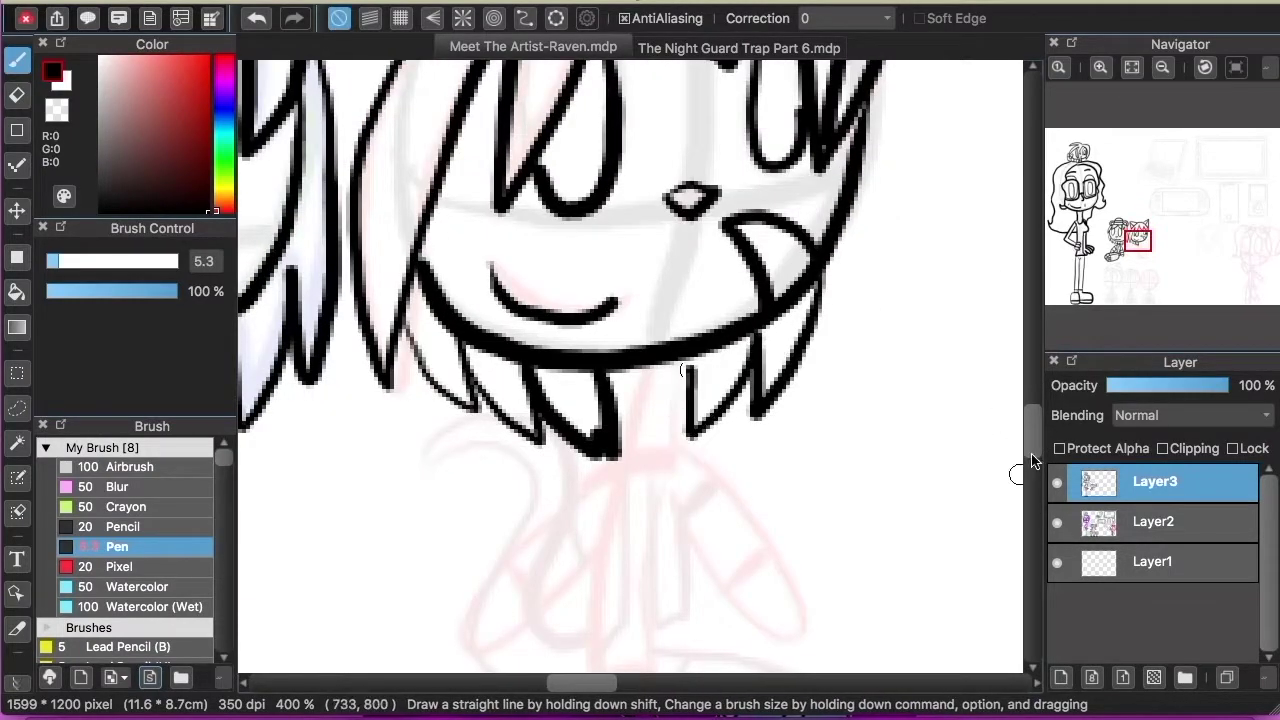
# Ink the cat-eared character's neck and both arms with bands across the sleeves.
pyautogui.scroll(-5, 1000, 463)
pyautogui.moveTo(608, 272)
pyautogui.mouseDown()
pyautogui.moveTo(506, 357)
pyautogui.moveTo(604, 256)
pyautogui.mouseUp()
pyautogui.moveTo(690, 250)
pyautogui.mouseDown()
pyautogui.moveTo(694, 346)
pyautogui.moveTo(713, 295)
pyautogui.mouseUp()
pyautogui.moveTo(768, 357); pyautogui.dragTo(738, 381)
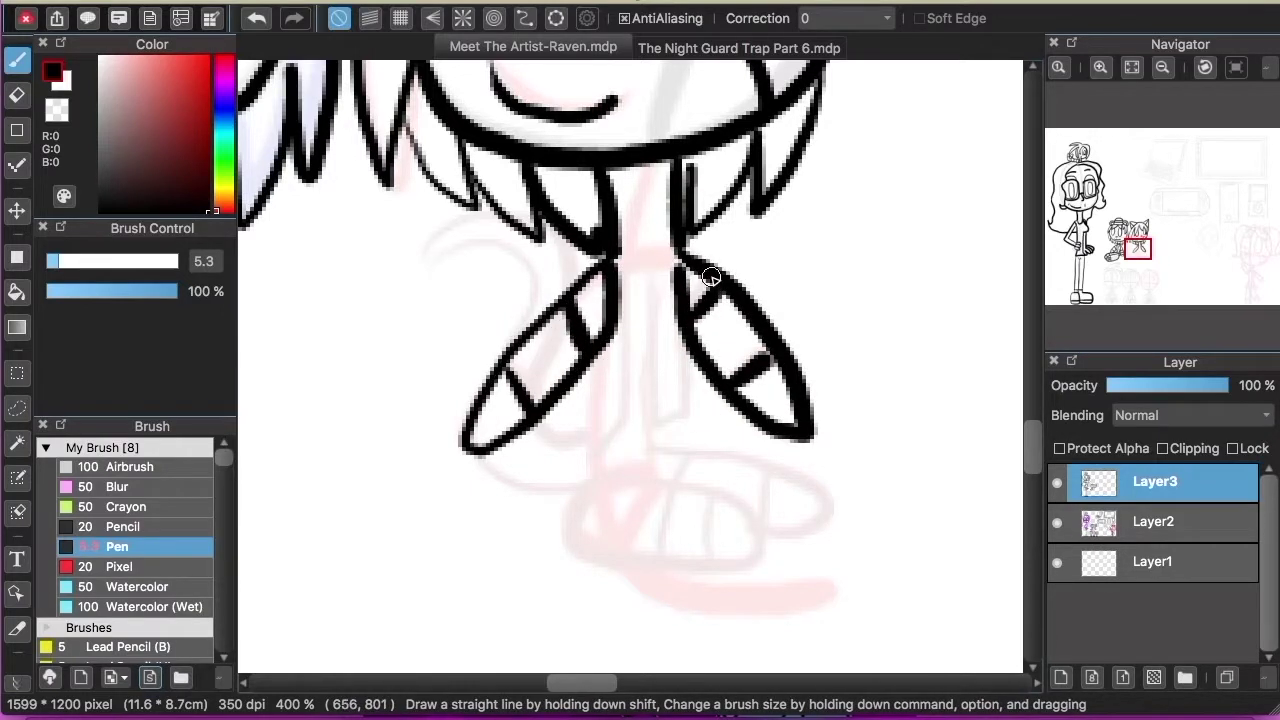
# Ink the cat-eared character's collar and torso panels, and the two overlapping legs below them.
pyautogui.moveTo(697, 291)
pyautogui.mouseDown()
pyautogui.moveTo(692, 414)
pyautogui.moveTo(644, 285)
pyautogui.moveTo(636, 413)
pyautogui.moveTo(679, 270)
pyautogui.moveTo(656, 410)
pyautogui.mouseUp()
pyautogui.press('super+z')
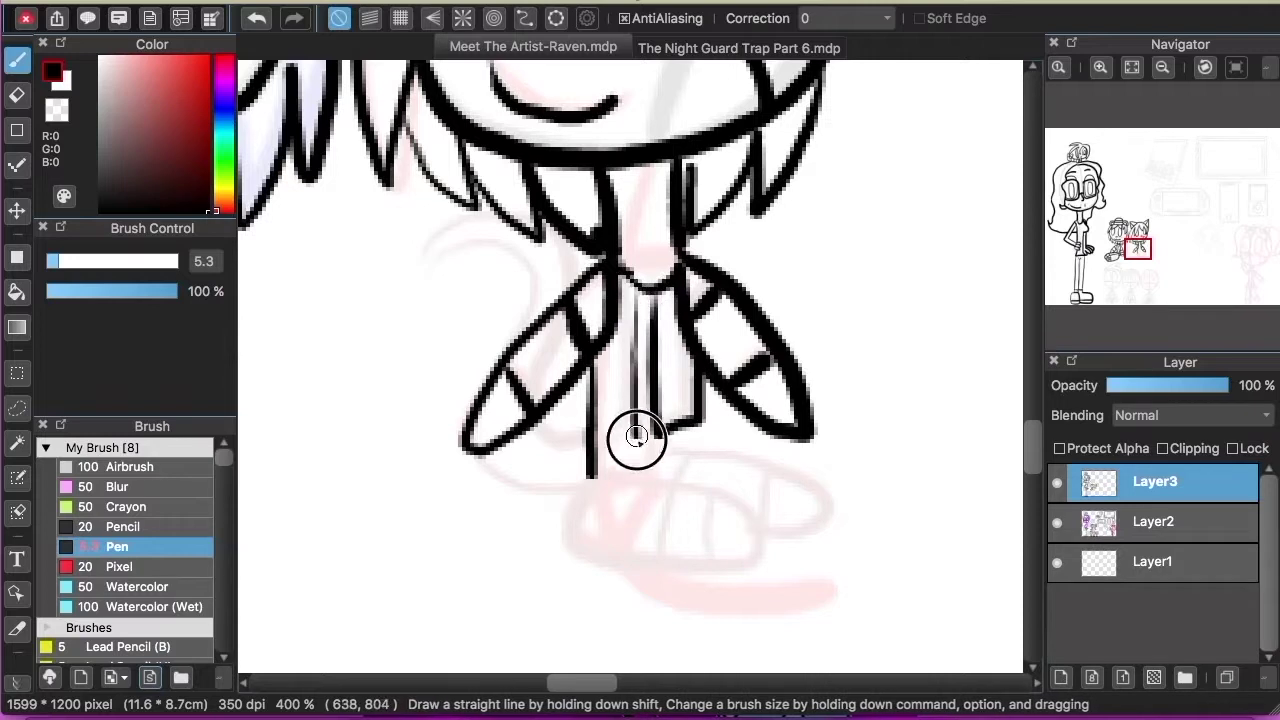
pyautogui.moveTo(602, 476)
pyautogui.mouseDown()
pyautogui.moveTo(676, 583)
pyautogui.moveTo(632, 476)
pyautogui.moveTo(646, 446)
pyautogui.moveTo(816, 519)
pyautogui.mouseUp()
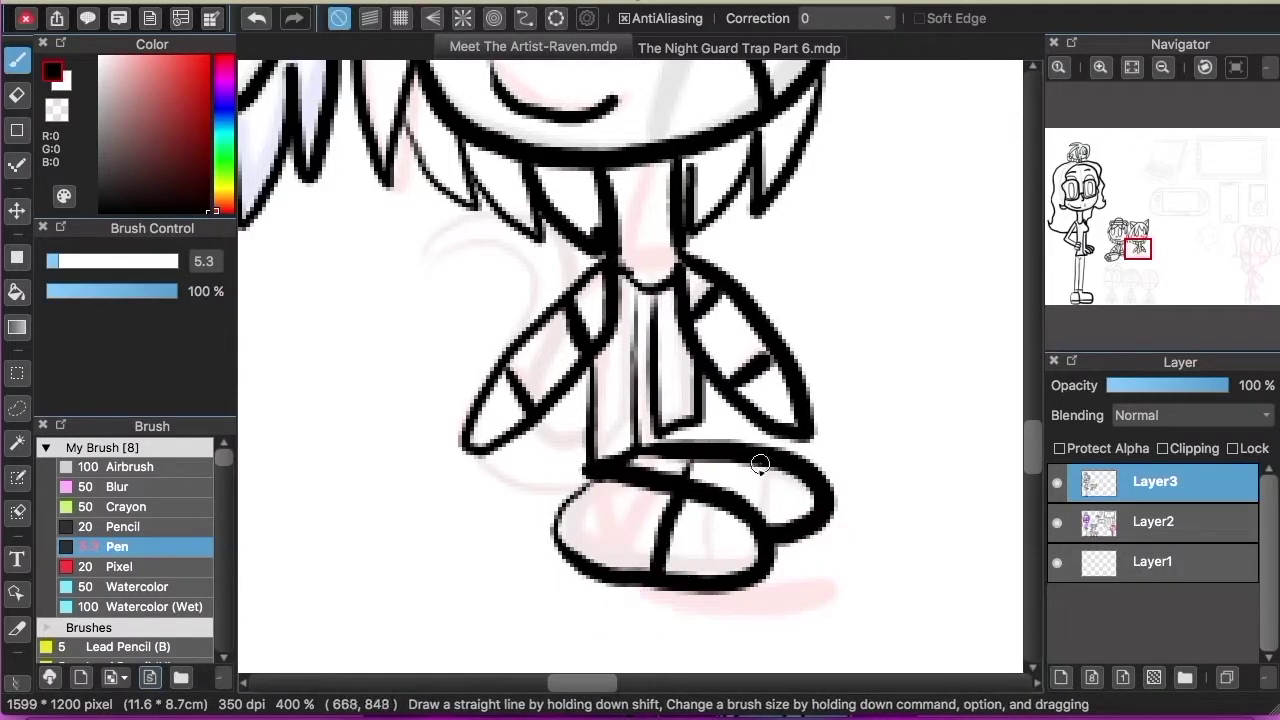
# Ink the curved tail rising behind the cat-eared character's arm.
pyautogui.moveTo(535, 340); pyautogui.dragTo(427, 257)
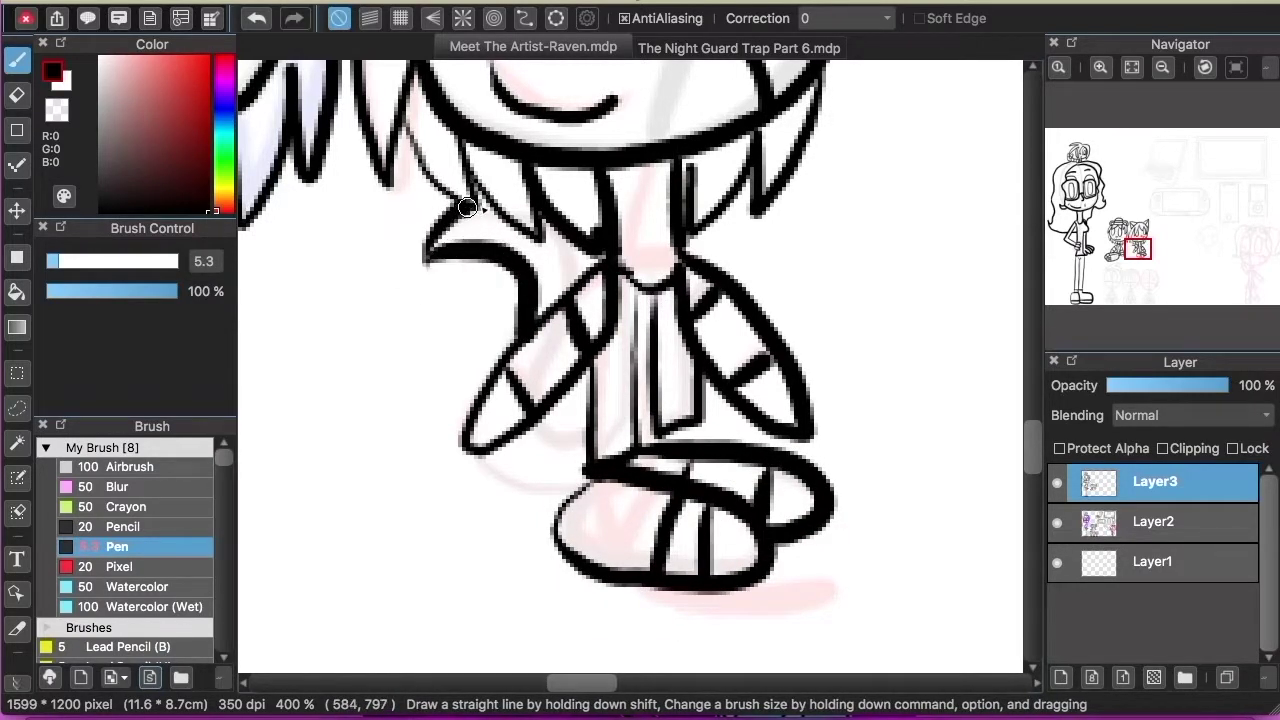
pyautogui.moveTo(465, 208); pyautogui.dragTo(476, 206)
pyautogui.moveTo(540, 216); pyautogui.dragTo(573, 296)
# Ink the swept spiky hair of the character sketched below the bear-eared one, redoing the side tufts.
pyautogui.click(1100, 67)
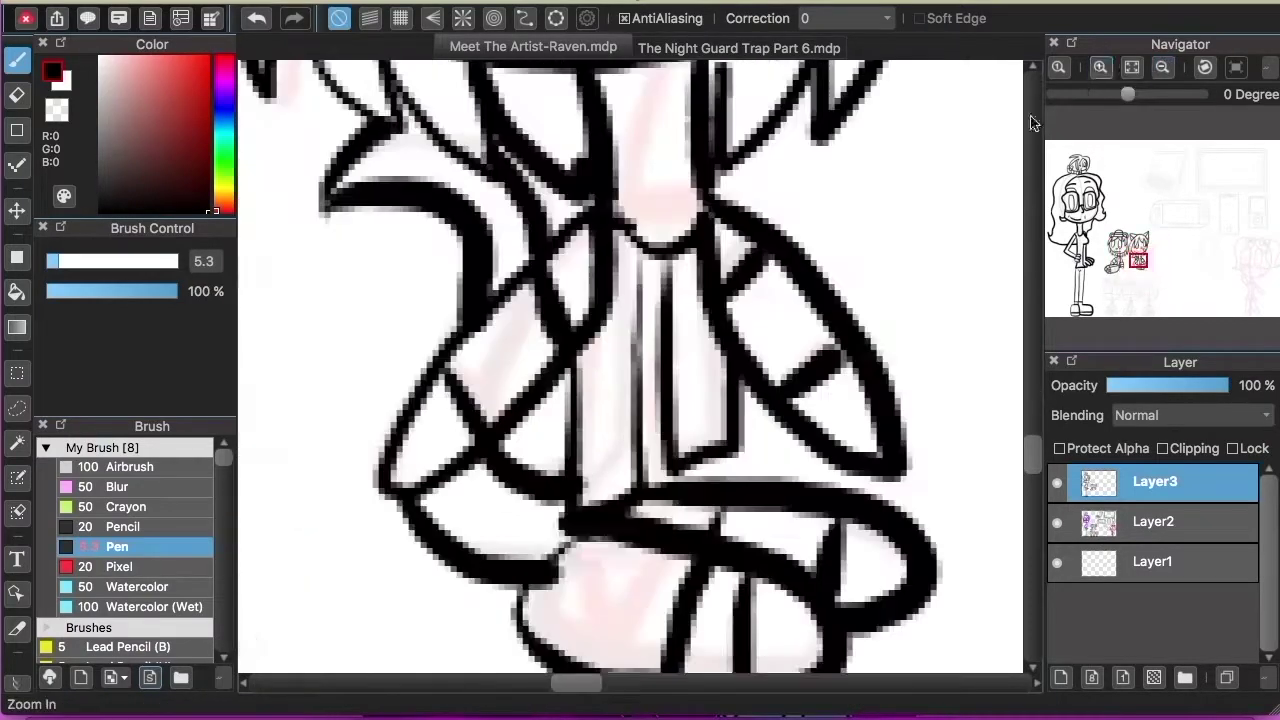
pyautogui.click(1162, 67)
pyautogui.click(1162, 67)
pyautogui.moveTo(1132, 262)
pyautogui.mouseDown()
pyautogui.moveTo(1120, 285)
pyautogui.moveTo(1137, 305)
pyautogui.moveTo(1100, 286)
pyautogui.moveTo(1107, 273)
pyautogui.mouseUp()
pyautogui.click(1100, 67)
pyautogui.click(1100, 67)
pyautogui.click(1143, 297)
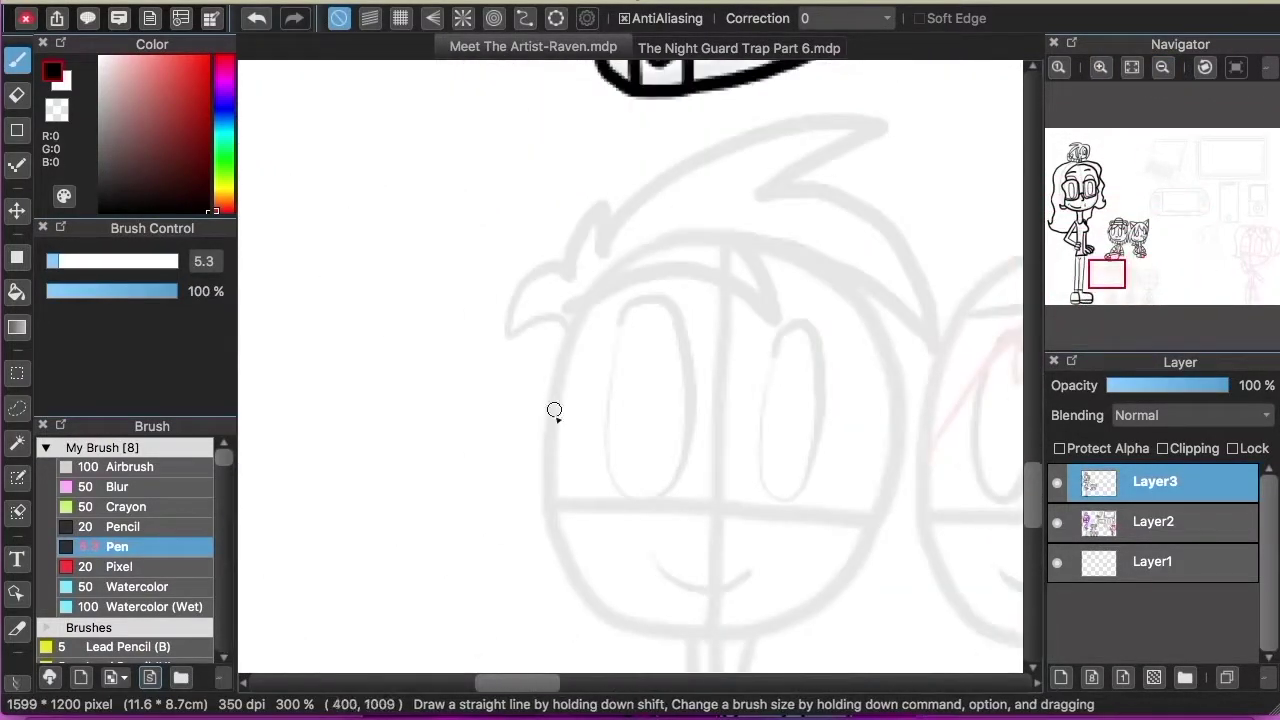
pyautogui.moveTo(572, 330); pyautogui.dragTo(504, 345)
pyautogui.moveTo(504, 345); pyautogui.dragTo(565, 281)
pyautogui.moveTo(565, 281)
pyautogui.mouseDown()
pyautogui.moveTo(609, 200)
pyautogui.moveTo(609, 258)
pyautogui.mouseUp()
pyautogui.moveTo(609, 258)
pyautogui.mouseDown()
pyautogui.moveTo(880, 110)
pyautogui.moveTo(943, 340)
pyautogui.moveTo(748, 249)
pyautogui.moveTo(576, 340)
pyautogui.mouseUp()
pyautogui.press('super+z')
pyautogui.press('super+z')
pyautogui.press('super+z')
pyautogui.moveTo(617, 195)
pyautogui.mouseDown()
pyautogui.moveTo(631, 217)
pyautogui.moveTo(886, 314)
pyautogui.moveTo(577, 337)
pyautogui.mouseUp()
# Ink the spiky-haired character's oval eyes, nose, smile and rounded face outline.
pyautogui.moveTo(1033, 485); pyautogui.dragTo(1033, 505)
pyautogui.moveTo(625, 140)
pyautogui.mouseDown()
pyautogui.moveTo(688, 263)
pyautogui.moveTo(622, 146)
pyautogui.mouseUp()
pyautogui.moveTo(777, 175)
pyautogui.mouseDown()
pyautogui.moveTo(771, 194)
pyautogui.moveTo(782, 160)
pyautogui.mouseUp()
pyautogui.press('super+z')
pyautogui.press('super+z')
pyautogui.moveTo(622, 142)
pyautogui.mouseDown()
pyautogui.moveTo(682, 153)
pyautogui.moveTo(612, 308)
pyautogui.moveTo(675, 140)
pyautogui.mouseUp()
pyautogui.press('super+z')
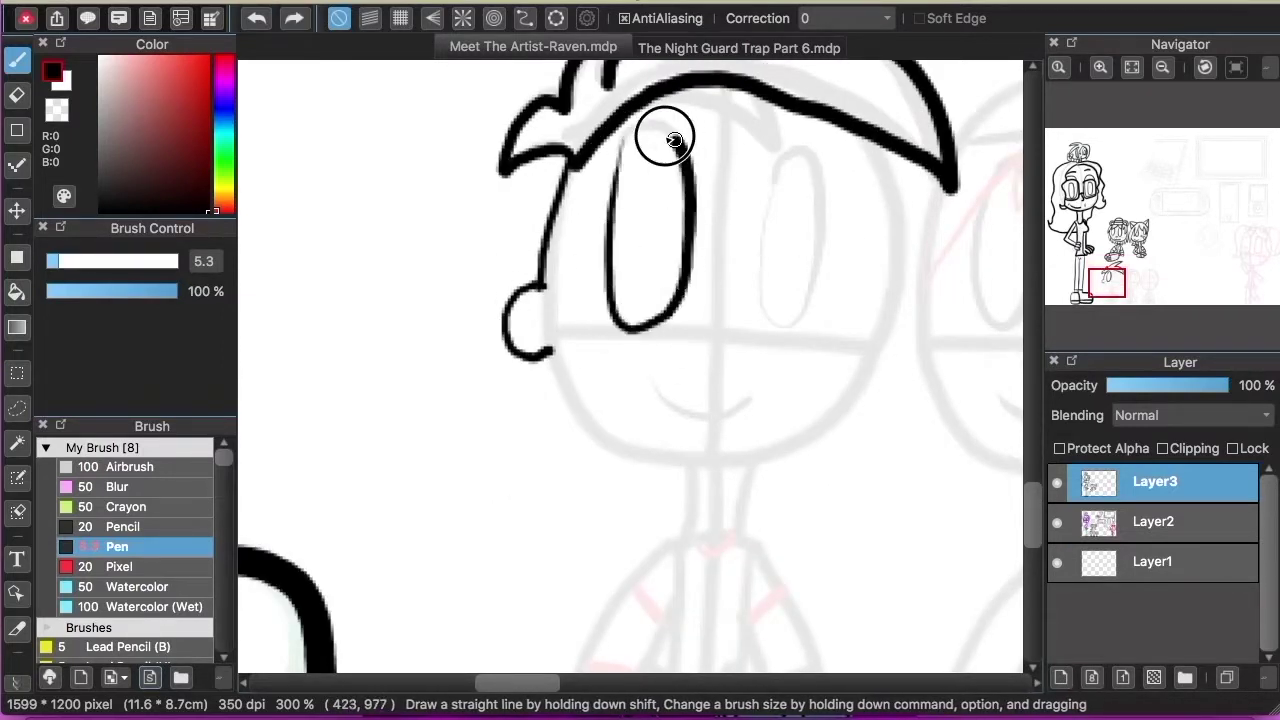
pyautogui.moveTo(769, 225); pyautogui.dragTo(785, 165)
pyautogui.moveTo(869, 139)
pyautogui.mouseDown()
pyautogui.moveTo(874, 352)
pyautogui.moveTo(712, 465)
pyautogui.moveTo(548, 352)
pyautogui.mouseUp()
# Ink the spiky-haired character's neck, collar, banded arms and small legs.
pyautogui.scroll(-5, 1016, 501)
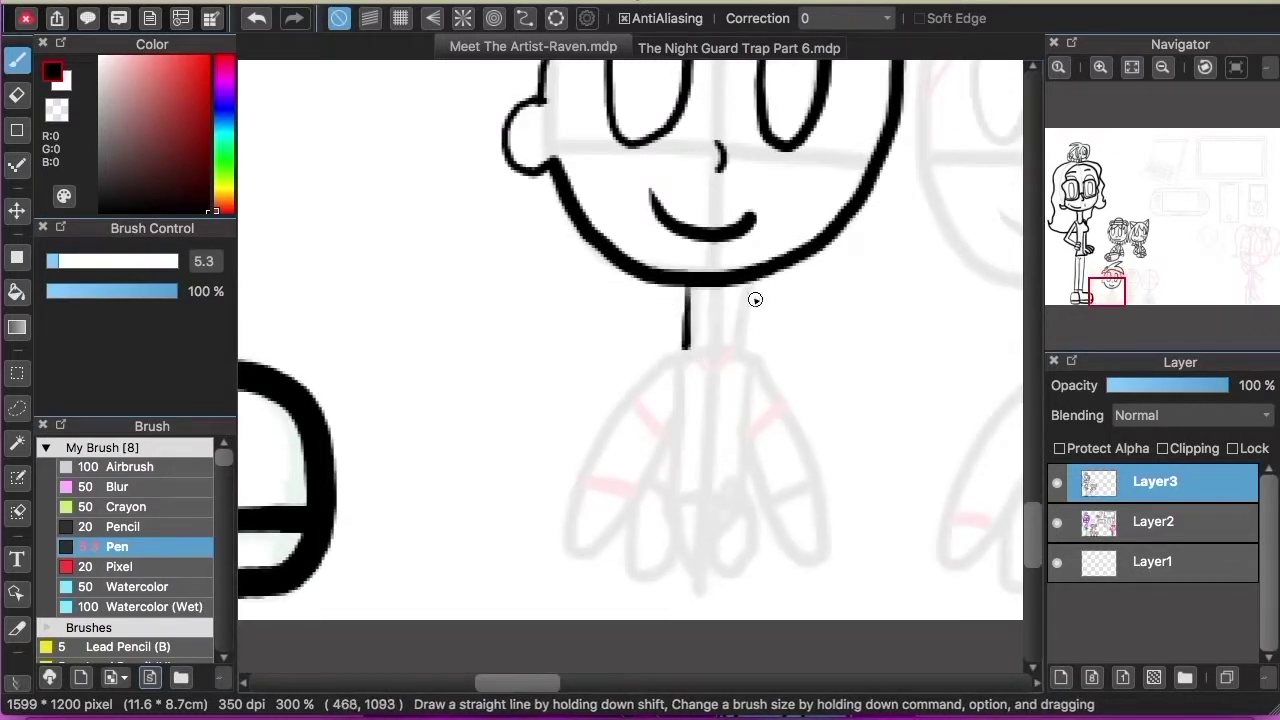
pyautogui.moveTo(684, 345)
pyautogui.mouseDown()
pyautogui.moveTo(748, 348)
pyautogui.moveTo(663, 451)
pyautogui.moveTo(685, 368)
pyautogui.mouseUp()
pyautogui.moveTo(752, 360)
pyautogui.mouseDown()
pyautogui.moveTo(822, 522)
pyautogui.moveTo(742, 362)
pyautogui.mouseUp()
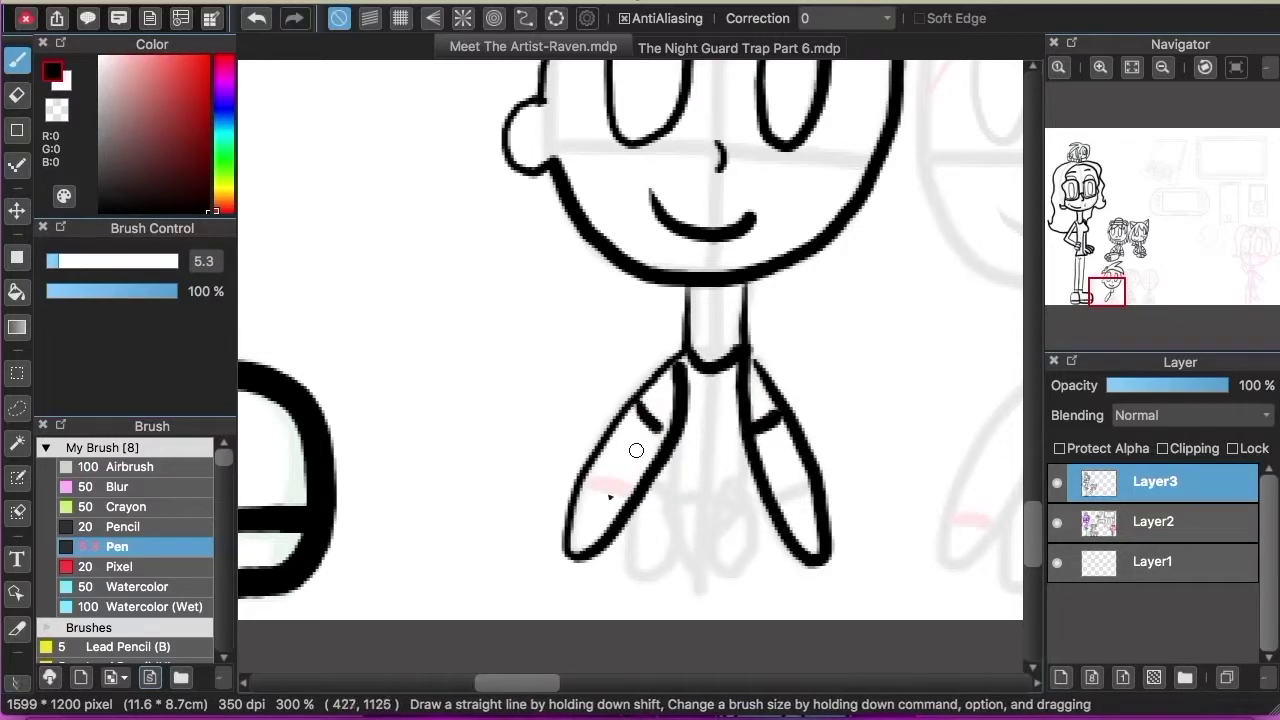
pyautogui.moveTo(646, 496)
pyautogui.mouseDown()
pyautogui.moveTo(794, 493)
pyautogui.moveTo(718, 489)
pyautogui.mouseUp()
pyautogui.moveTo(681, 505); pyautogui.dragTo(711, 500)
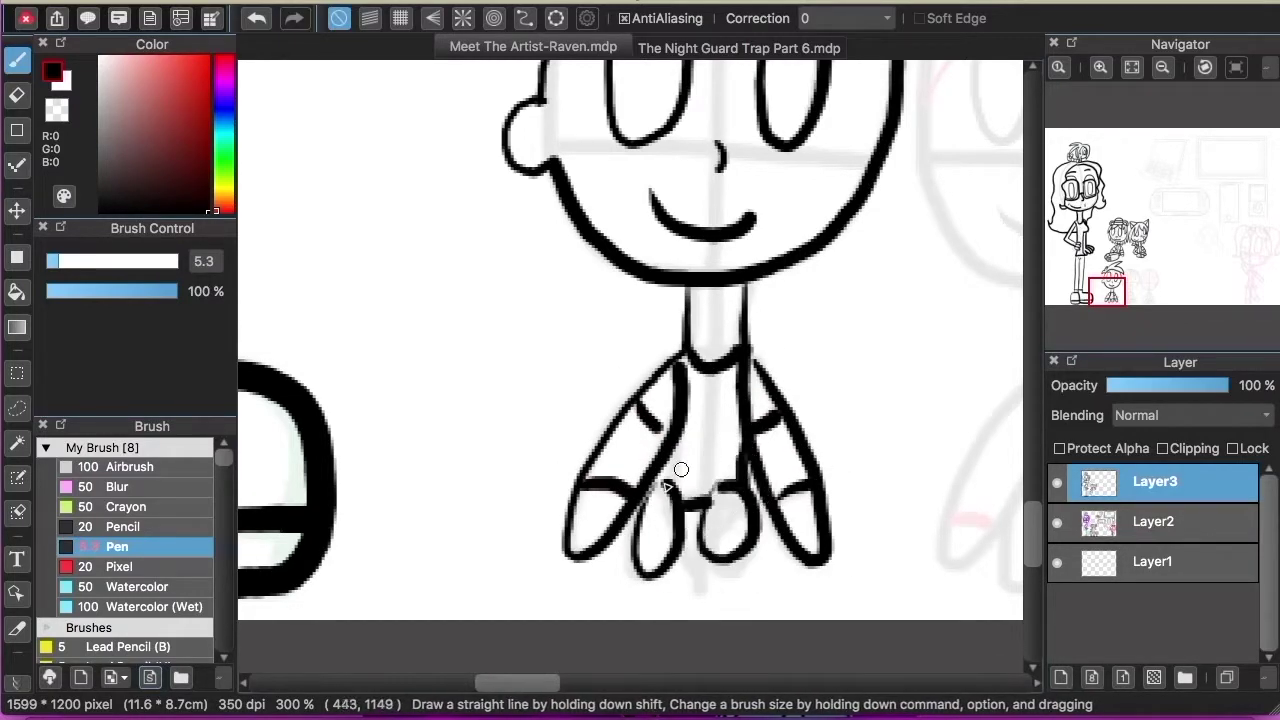
# Ink the domed cap of the next sketched character, with its lower edge and small half-round opening.
pyautogui.moveTo(519, 682); pyautogui.dragTo(562, 682)
pyautogui.moveTo(1035, 513); pyautogui.dragTo(1033, 474)
pyautogui.click(1100, 67)
pyautogui.moveTo(489, 329)
pyautogui.mouseDown()
pyautogui.moveTo(834, 299)
pyautogui.moveTo(740, 236)
pyautogui.mouseUp()
pyautogui.press('super+z')
pyautogui.moveTo(825, 297)
pyautogui.mouseDown()
pyautogui.moveTo(493, 307)
pyautogui.moveTo(647, 232)
pyautogui.moveTo(835, 300)
pyautogui.mouseUp()
pyautogui.press('super+z')
pyautogui.moveTo(590, 300); pyautogui.dragTo(705, 290)
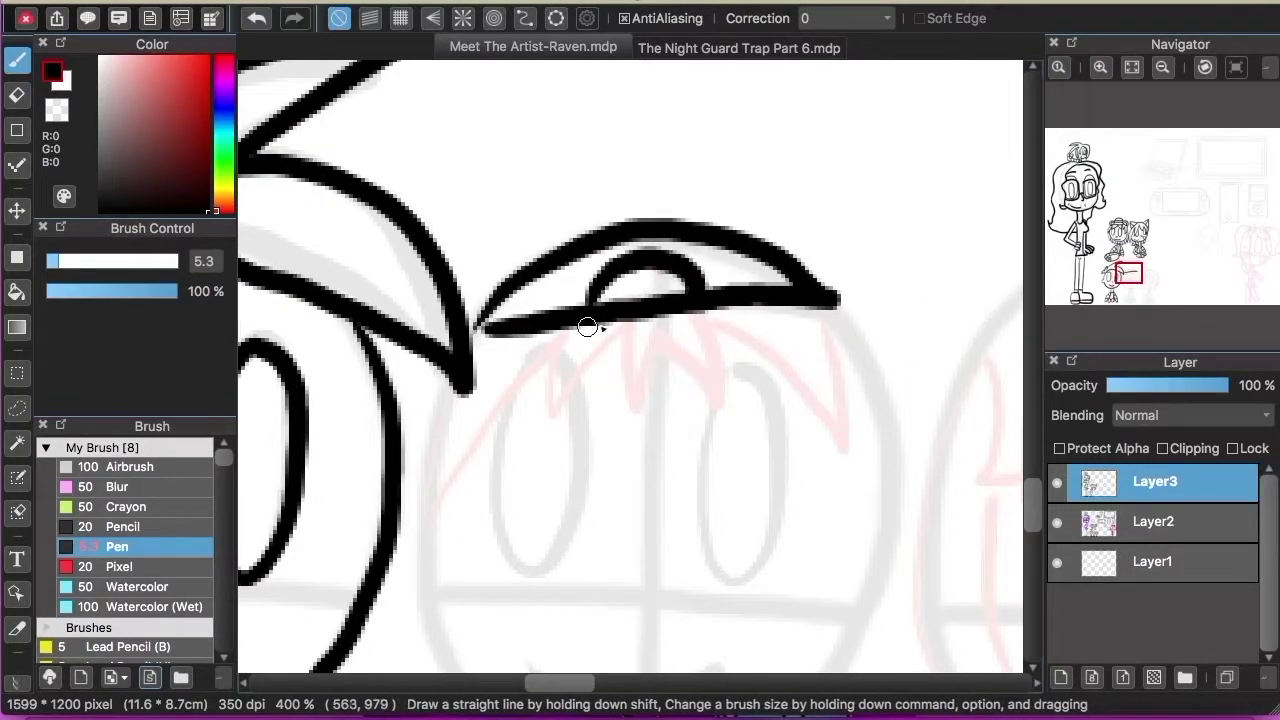
# Undo the cap's lower edge and half-round opening and ink them again.
pyautogui.press('super+z')
pyautogui.press('super+z')
pyautogui.press('super+z')
pyautogui.moveTo(598, 297)
pyautogui.mouseDown()
pyautogui.moveTo(655, 378)
pyautogui.moveTo(688, 294)
pyautogui.moveTo(737, 305)
pyautogui.mouseUp()
pyautogui.moveTo(830, 302); pyautogui.dragTo(480, 314)
pyautogui.moveTo(588, 300); pyautogui.dragTo(691, 289)
pyautogui.moveTo(486, 312)
pyautogui.mouseDown()
pyautogui.moveTo(634, 226)
pyautogui.moveTo(810, 292)
pyautogui.moveTo(478, 315)
pyautogui.mouseUp()
pyautogui.press('super+z')
# Ink the capped character's face outline and the pointed fringe strands below the cap.
pyautogui.moveTo(1032, 493); pyautogui.dragTo(1031, 504)
pyautogui.moveTo(432, 414)
pyautogui.mouseDown()
pyautogui.moveTo(411, 510)
pyautogui.moveTo(470, 253)
pyautogui.mouseUp()
pyautogui.moveTo(836, 185); pyautogui.dragTo(897, 318)
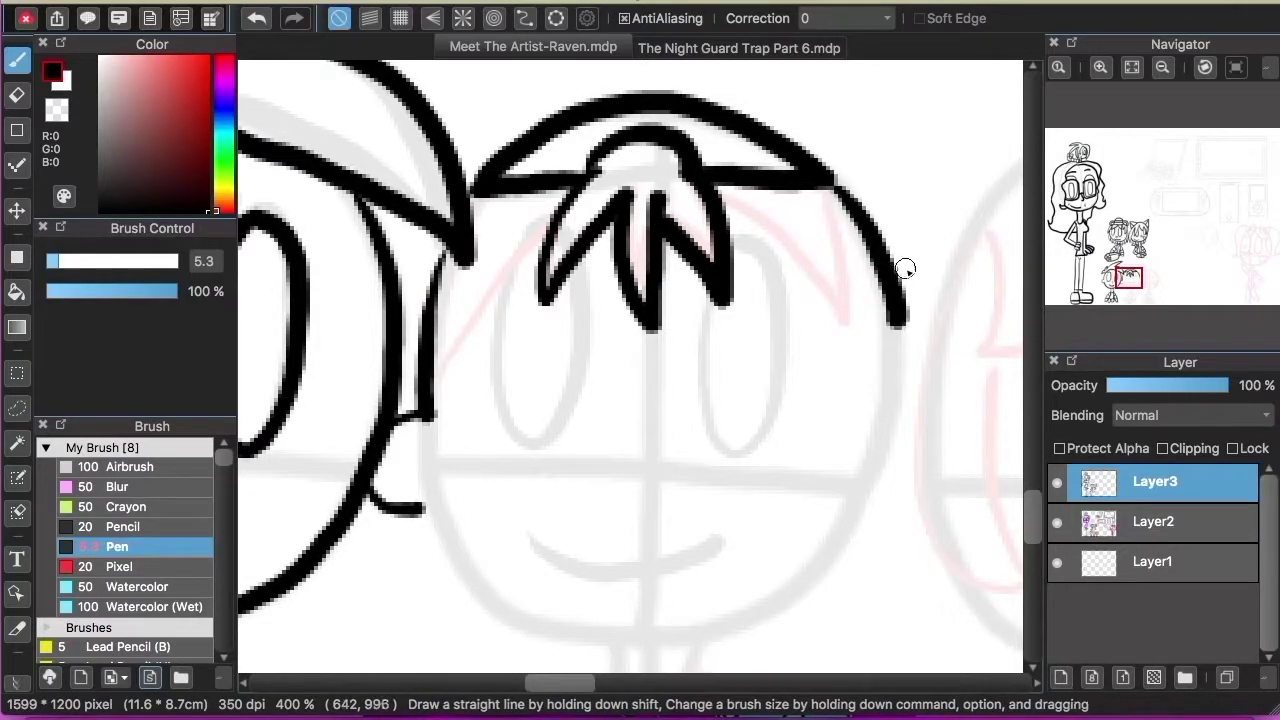
pyautogui.press('super+z')
pyautogui.moveTo(1033, 510); pyautogui.dragTo(1033, 516)
pyautogui.moveTo(828, 136)
pyautogui.mouseDown()
pyautogui.moveTo(891, 298)
pyautogui.moveTo(897, 380)
pyautogui.moveTo(894, 333)
pyautogui.moveTo(790, 551)
pyautogui.moveTo(656, 584)
pyautogui.moveTo(514, 563)
pyautogui.moveTo(424, 452)
pyautogui.mouseUp()
pyautogui.press('super+z')
pyautogui.press('super+z')
pyautogui.moveTo(550, 182); pyautogui.dragTo(433, 336)
pyautogui.moveTo(726, 153)
pyautogui.mouseDown()
pyautogui.moveTo(840, 301)
pyautogui.moveTo(880, 284)
pyautogui.mouseUp()
# Ink the capped character's two oval eyes and curved smile.
pyautogui.moveTo(502, 240)
pyautogui.mouseDown()
pyautogui.moveTo(498, 371)
pyautogui.moveTo(580, 203)
pyautogui.mouseUp()
pyautogui.press('super+z')
pyautogui.moveTo(722, 247); pyautogui.dragTo(742, 200)
pyautogui.moveTo(530, 492); pyautogui.dragTo(714, 514)
# Ink the capped character's neck, wavy-edged collar and the outline of one arm.
pyautogui.scroll(-5, 829, 336)
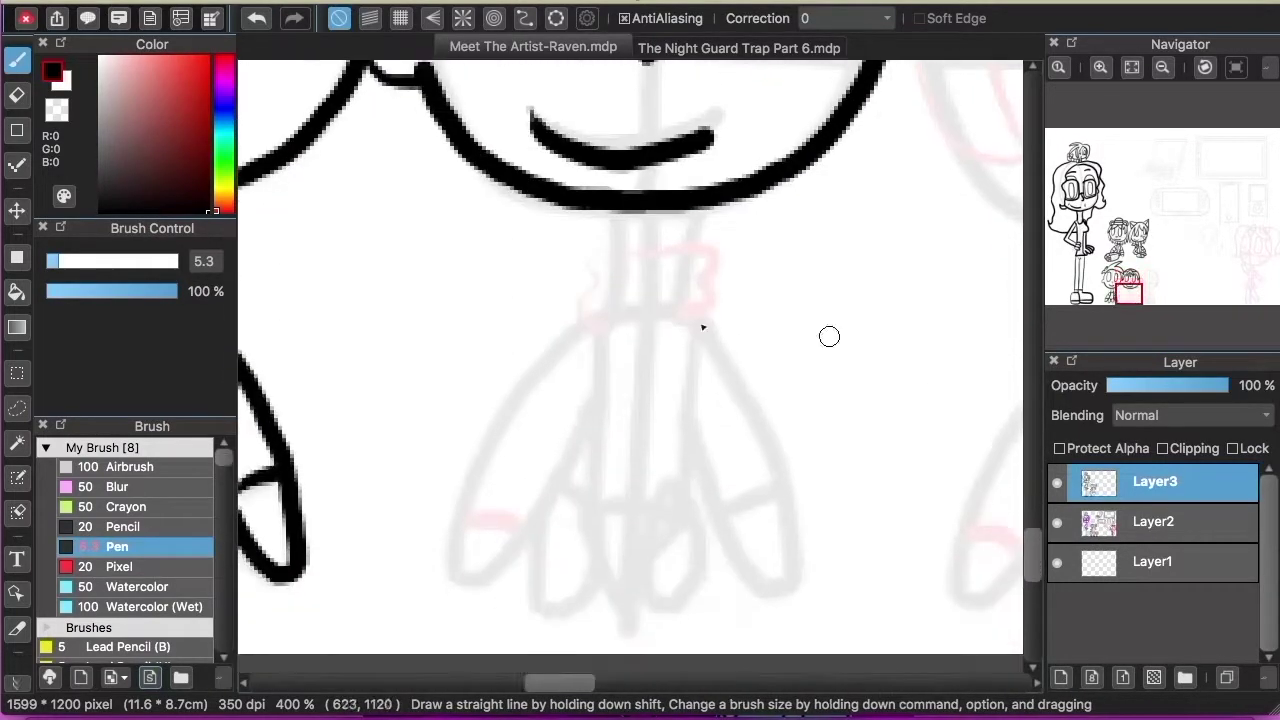
pyautogui.moveTo(605, 251); pyautogui.dragTo(605, 327)
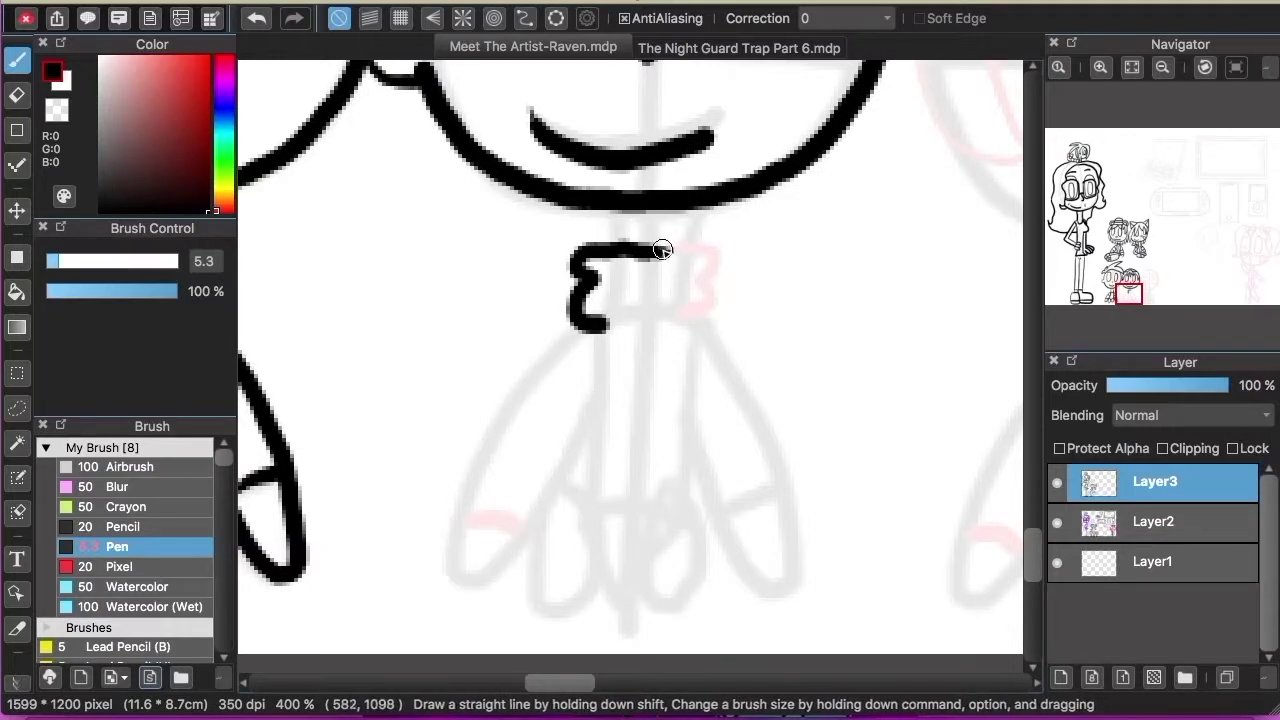
pyautogui.moveTo(662, 250); pyautogui.dragTo(692, 322)
pyautogui.moveTo(608, 248); pyautogui.dragTo(608, 206)
pyautogui.moveTo(700, 208); pyautogui.dragTo(702, 245)
pyautogui.moveTo(582, 327); pyautogui.dragTo(598, 370)
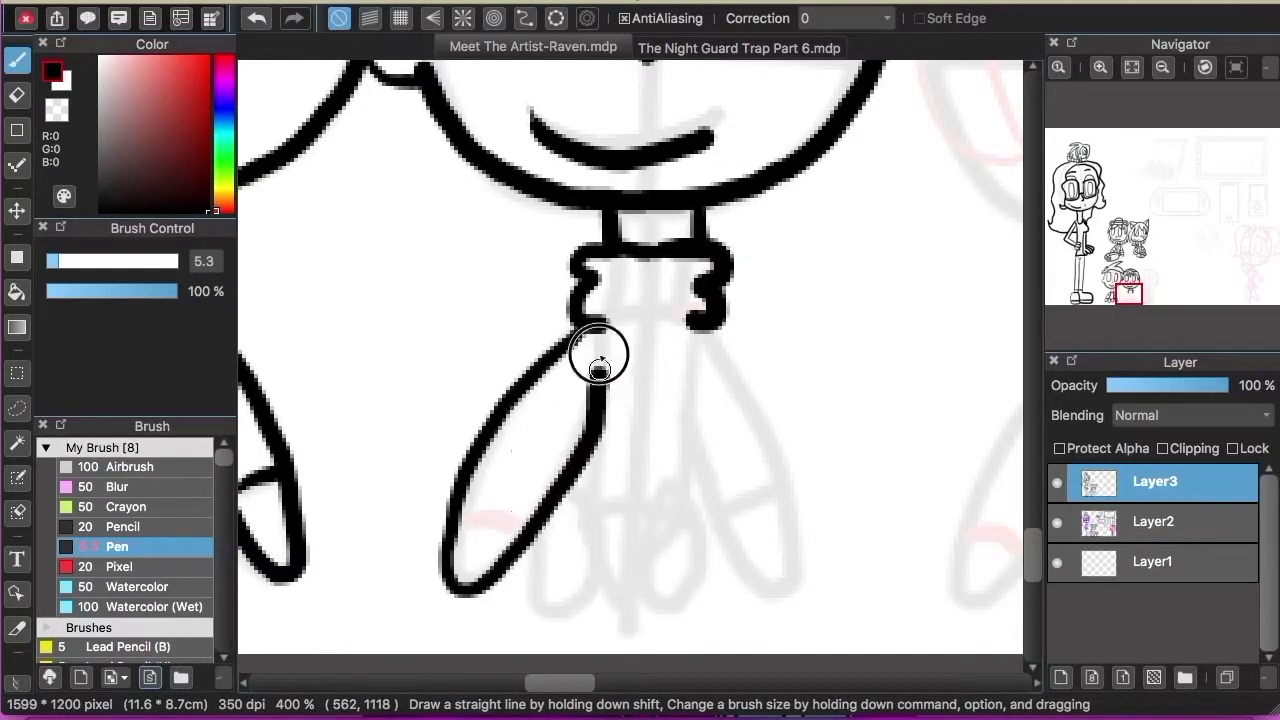
# Ink the capped character's second arm and lower body over the sketch.
pyautogui.moveTo(700, 335)
pyautogui.mouseDown()
pyautogui.moveTo(743, 563)
pyautogui.moveTo(771, 491)
pyautogui.moveTo(594, 506)
pyautogui.moveTo(666, 492)
pyautogui.mouseUp()
pyautogui.moveTo(556, 684); pyautogui.dragTo(589, 684)
pyautogui.moveTo(1033, 551); pyautogui.dragTo(1033, 511)
pyautogui.moveTo(792, 212)
pyautogui.mouseDown()
pyautogui.moveTo(621, 339)
pyautogui.moveTo(617, 275)
pyautogui.mouseUp()
pyautogui.moveTo(615, 683); pyautogui.dragTo(638, 683)
pyautogui.moveTo(568, 193)
pyautogui.mouseDown()
pyautogui.moveTo(742, 326)
pyautogui.moveTo(453, 353)
pyautogui.moveTo(395, 268)
pyautogui.mouseUp()
pyautogui.press('super+z')
pyautogui.press('super+z')
pyautogui.press('super+z')
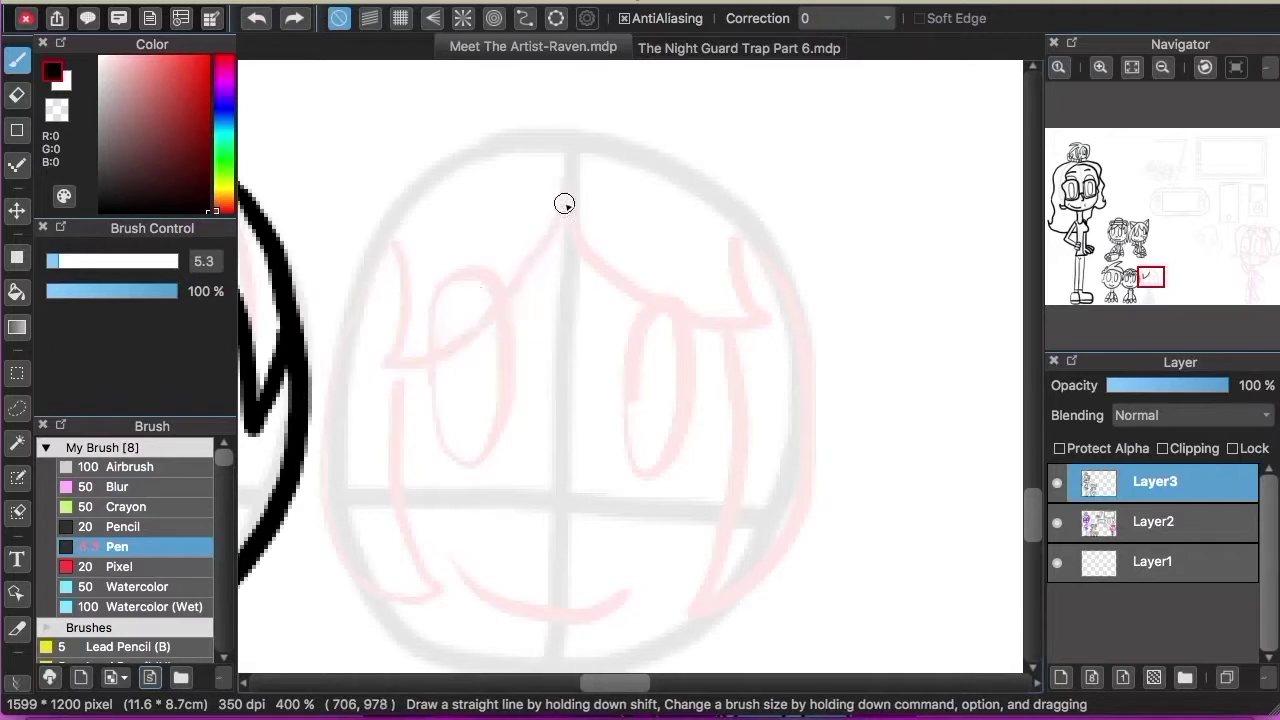
# Ink the parted fringe and pointed side locks of the small character beside the capped one.
pyautogui.moveTo(565, 192); pyautogui.dragTo(400, 262)
pyautogui.moveTo(572, 215); pyautogui.dragTo(747, 273)
pyautogui.moveTo(592, 133)
pyautogui.mouseDown()
pyautogui.moveTo(320, 429)
pyautogui.moveTo(409, 580)
pyautogui.moveTo(420, 370)
pyautogui.mouseUp()
pyautogui.scroll(-3, 707, 293)
pyautogui.moveTo(707, 293)
pyautogui.mouseDown()
pyautogui.moveTo(777, 374)
pyautogui.moveTo(552, 88)
pyautogui.moveTo(736, 170)
pyautogui.mouseUp()
# Ink the rounded outer hair outline around that small character's head.
pyautogui.press('e')
pyautogui.click(17, 60)
pyautogui.moveTo(540, 86)
pyautogui.mouseDown()
pyautogui.moveTo(641, 98)
pyautogui.moveTo(746, 188)
pyautogui.mouseUp()
pyautogui.click(257, 18)
pyautogui.click(1206, 68)
pyautogui.click(1206, 68)
pyautogui.click(1206, 68)
pyautogui.moveTo(469, 247); pyautogui.dragTo(344, 462)
pyautogui.click(1236, 68)
# Ink the small character's two oval eyes beneath the fringe and the curved smile.
pyautogui.moveTo(411, 318); pyautogui.dragTo(477, 263)
pyautogui.moveTo(620, 268); pyautogui.dragTo(657, 277)
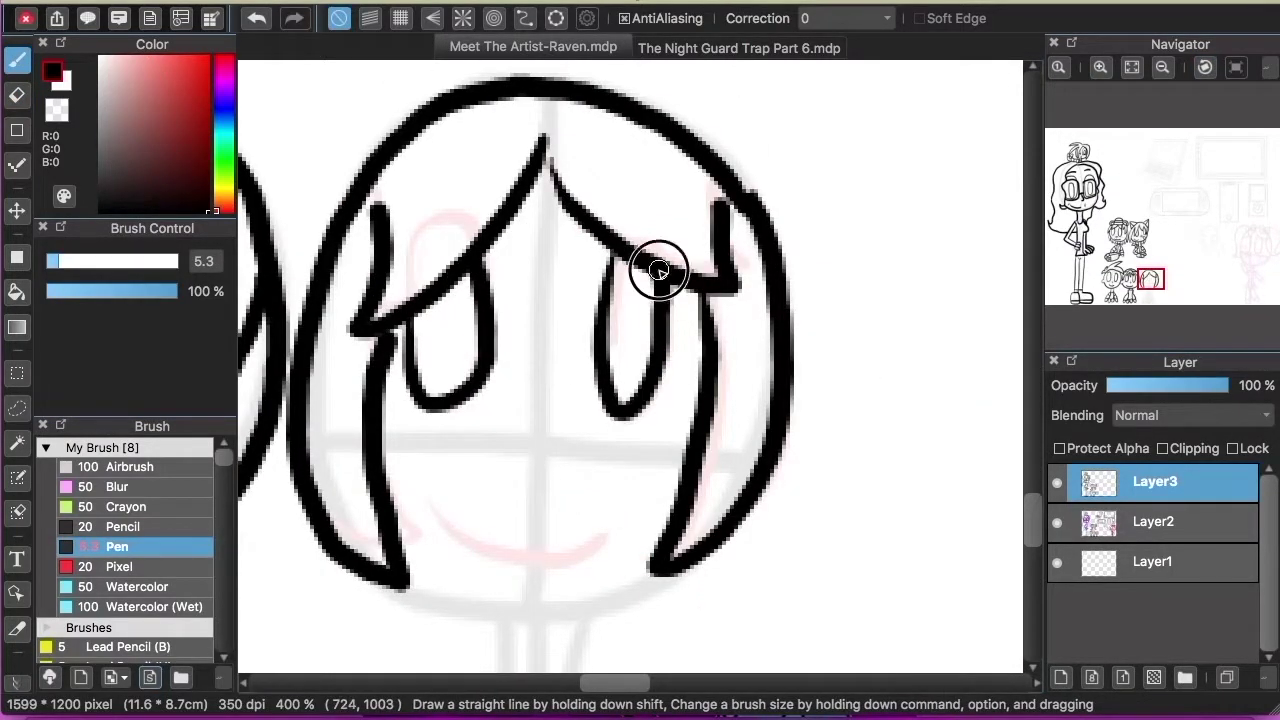
pyautogui.scroll(-3, 562, 302)
pyautogui.moveTo(429, 385); pyautogui.dragTo(605, 410)
# Ink the small character's chin between the side locks and both sides of the neck.
pyautogui.scroll(-3, 394, 297)
pyautogui.moveTo(394, 297); pyautogui.dragTo(690, 272)
pyautogui.scroll(-3, 504, 222)
pyautogui.moveTo(500, 222); pyautogui.dragTo(493, 305)
pyautogui.moveTo(583, 226); pyautogui.dragTo(583, 300)
# Ink the small character's two arms with a curved line across each hand.
pyautogui.moveTo(484, 314)
pyautogui.mouseDown()
pyautogui.moveTo(437, 480)
pyautogui.moveTo(484, 325)
pyautogui.mouseUp()
pyautogui.moveTo(585, 318)
pyautogui.mouseDown()
pyautogui.moveTo(588, 470)
pyautogui.moveTo(581, 322)
pyautogui.mouseUp()
pyautogui.moveTo(347, 508); pyautogui.dragTo(409, 527)
pyautogui.moveTo(612, 511); pyautogui.dragTo(674, 497)
# Ink the small character's oval feet and the torso lines between the arms.
pyautogui.moveTo(460, 497)
pyautogui.mouseDown()
pyautogui.moveTo(494, 563)
pyautogui.moveTo(460, 490)
pyautogui.mouseUp()
pyautogui.moveTo(543, 487); pyautogui.dragTo(546, 484)
pyautogui.moveTo(507, 295)
pyautogui.mouseDown()
pyautogui.moveTo(461, 490)
pyautogui.moveTo(522, 314)
pyautogui.mouseUp()
pyautogui.moveTo(574, 294); pyautogui.dragTo(548, 482)
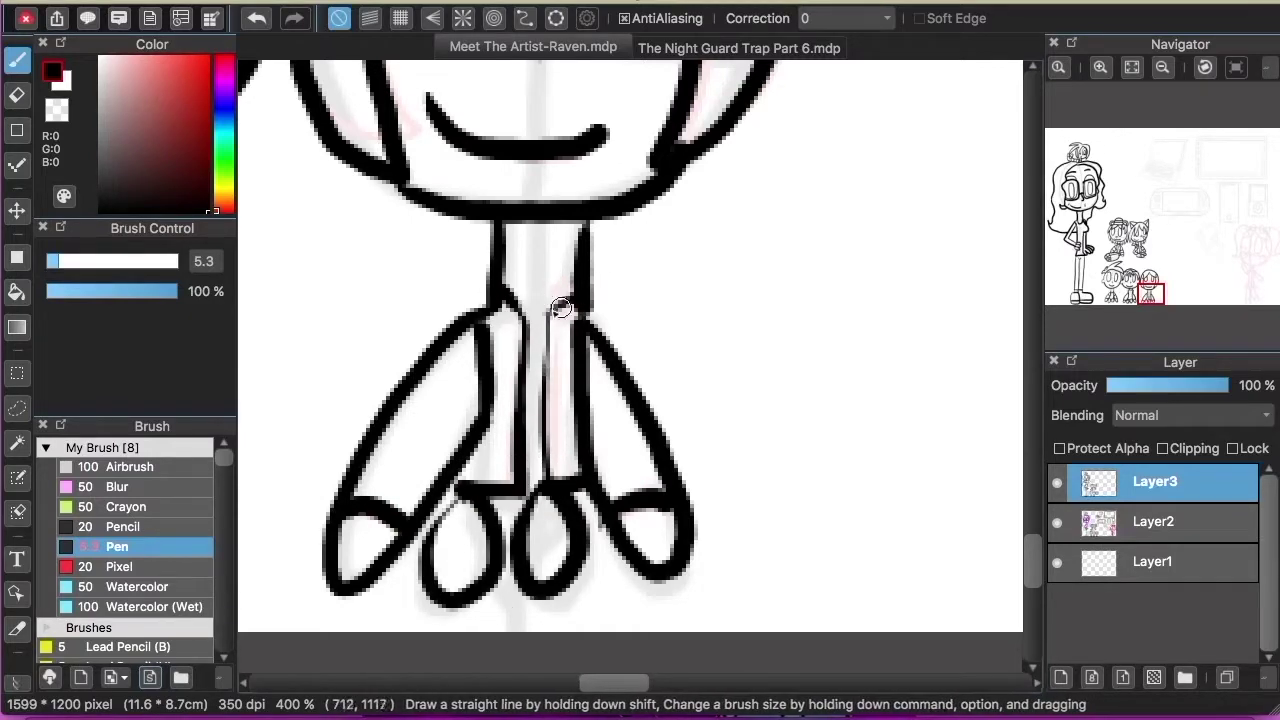
# Ink the right hair bow of the large pigtailed character, with its two loops, knot and creases.
pyautogui.click(1059, 67)
pyautogui.moveTo(1143, 300)
pyautogui.mouseDown()
pyautogui.moveTo(1129, 286)
pyautogui.moveTo(1258, 256)
pyautogui.mouseUp()
pyautogui.click(1100, 67)
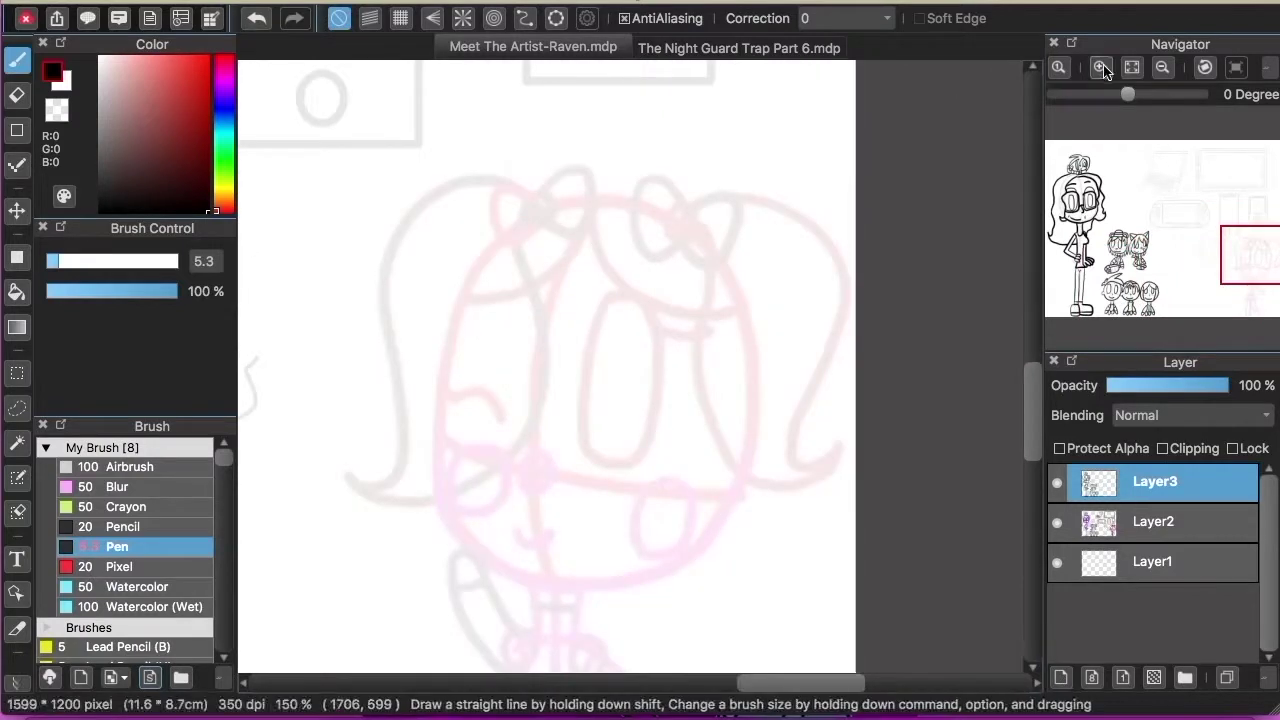
pyautogui.click(1100, 67)
pyautogui.moveTo(706, 152); pyautogui.dragTo(690, 198)
pyautogui.press('super+z')
pyautogui.press('super+z')
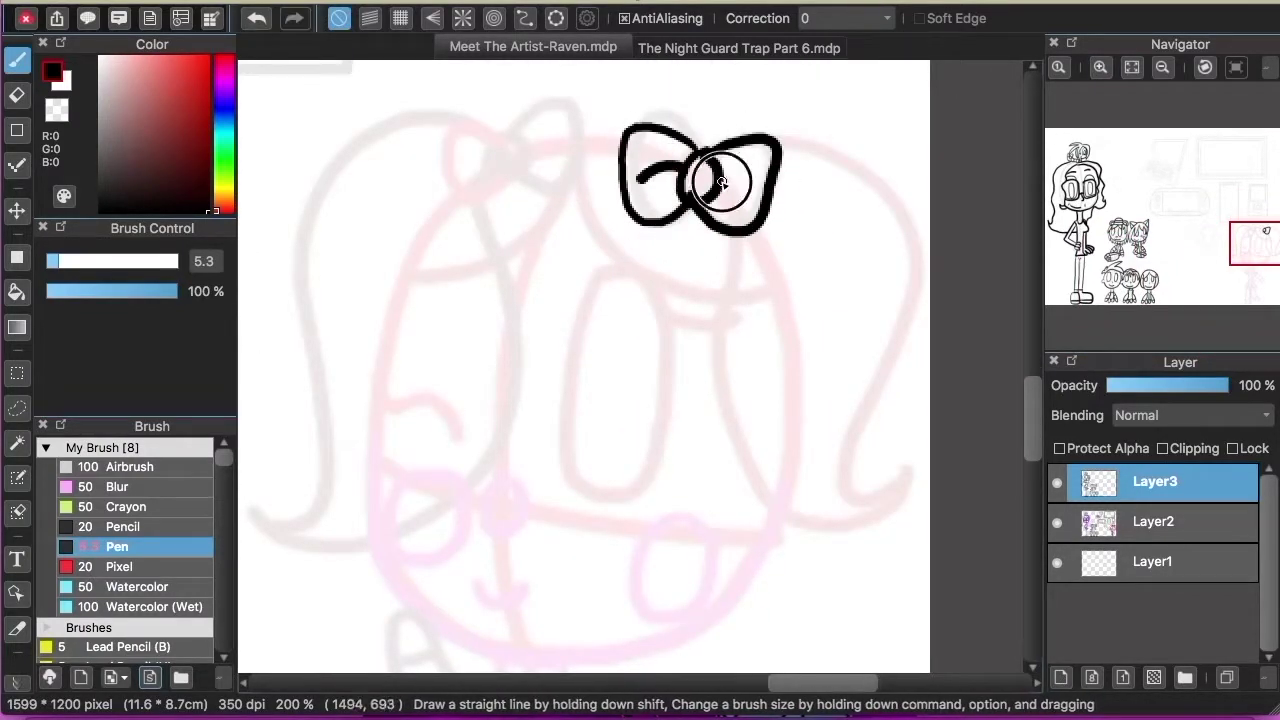
# Ink the right pigtail as one curling outline that starts and ends at its bow.
pyautogui.moveTo(786, 683); pyautogui.dragTo(815, 683)
pyautogui.moveTo(700, 185)
pyautogui.mouseDown()
pyautogui.moveTo(774, 466)
pyautogui.moveTo(628, 337)
pyautogui.moveTo(630, 240)
pyautogui.mouseUp()
pyautogui.press('super+z')
pyautogui.moveTo(710, 160)
pyautogui.mouseDown()
pyautogui.moveTo(780, 434)
pyautogui.moveTo(651, 263)
pyautogui.moveTo(663, 228)
pyautogui.mouseUp()
# Ink the left hair bow and the left pigtail flicking outward at its tip.
pyautogui.moveTo(838, 683); pyautogui.dragTo(776, 683)
pyautogui.moveTo(634, 143)
pyautogui.mouseDown()
pyautogui.moveTo(626, 122)
pyautogui.moveTo(686, 97)
pyautogui.moveTo(629, 137)
pyautogui.moveTo(651, 150)
pyautogui.mouseUp()
pyautogui.press('super+z')
pyautogui.moveTo(560, 127); pyautogui.dragTo(434, 521)
pyautogui.press('super+z')
pyautogui.press('super+z')
pyautogui.moveTo(628, 137)
pyautogui.mouseDown()
pyautogui.moveTo(428, 350)
pyautogui.moveTo(431, 286)
pyautogui.moveTo(486, 551)
pyautogui.mouseUp()
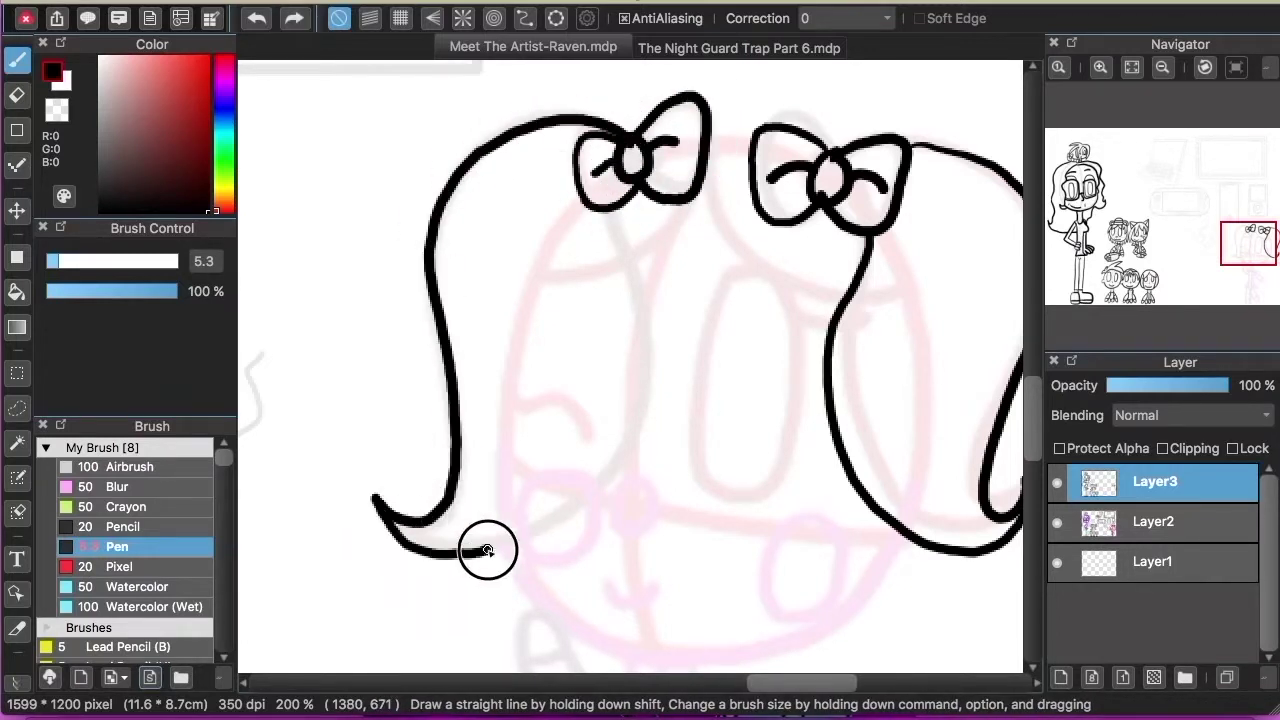
# Ink the pigtailed character's fringe, sweeping from a central parting into pointed strands on both sides.
pyautogui.moveTo(515, 308)
pyautogui.mouseDown()
pyautogui.moveTo(723, 190)
pyautogui.moveTo(828, 345)
pyautogui.mouseUp()
pyautogui.press('super+z')
pyautogui.moveTo(580, 193)
pyautogui.mouseDown()
pyautogui.moveTo(724, 242)
pyautogui.moveTo(560, 195)
pyautogui.moveTo(510, 380)
pyautogui.moveTo(723, 215)
pyautogui.moveTo(514, 385)
pyautogui.moveTo(692, 238)
pyautogui.mouseUp()
pyautogui.press('super+z')
pyautogui.press('super+z')
pyautogui.press('super+z')
pyautogui.press('super+z')
pyautogui.moveTo(771, 281); pyautogui.dragTo(820, 380)
pyautogui.press('super+z')
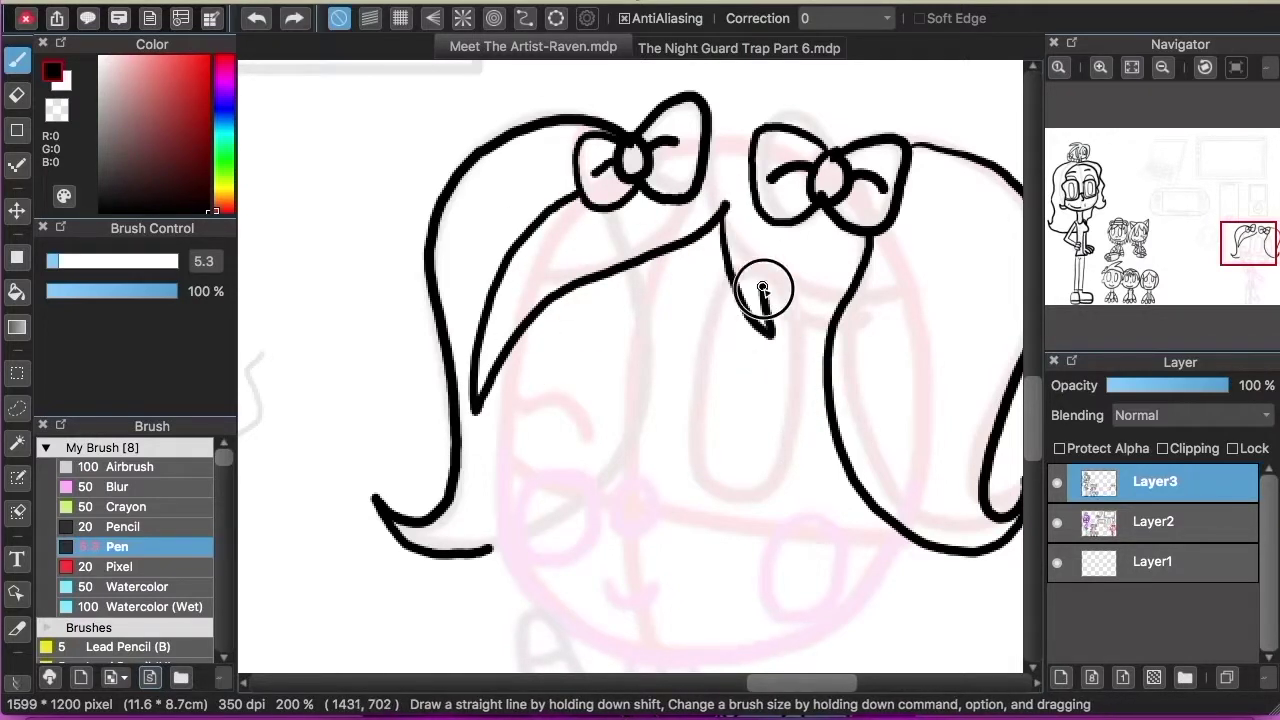
pyautogui.scroll(-3, 1033, 398)
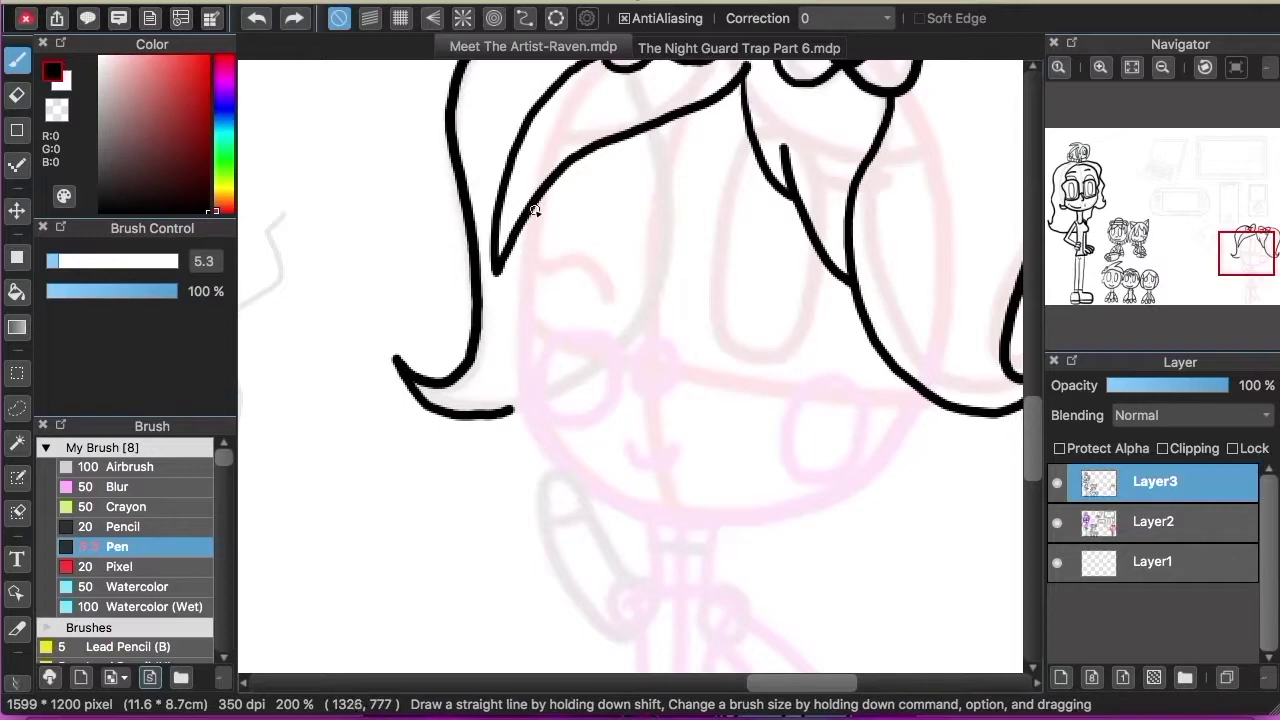
# Ink the pigtailed character's face outline from the fringe down around the chin to the opposite pigtail.
pyautogui.moveTo(531, 218); pyautogui.dragTo(527, 402)
pyautogui.click(1205, 67)
pyautogui.moveTo(1126, 95); pyautogui.dragTo(1096, 95)
pyautogui.press('super+z')
pyautogui.moveTo(655, 80)
pyautogui.mouseDown()
pyautogui.moveTo(768, 226)
pyautogui.moveTo(751, 224)
pyautogui.mouseUp()
pyautogui.press('super+z')
pyautogui.moveTo(654, 82)
pyautogui.mouseDown()
pyautogui.moveTo(700, 102)
pyautogui.moveTo(680, 463)
pyautogui.mouseUp()
pyautogui.press('super+z')
pyautogui.scroll(6, 680, 463)
pyautogui.hscroll(-5, 680, 463)
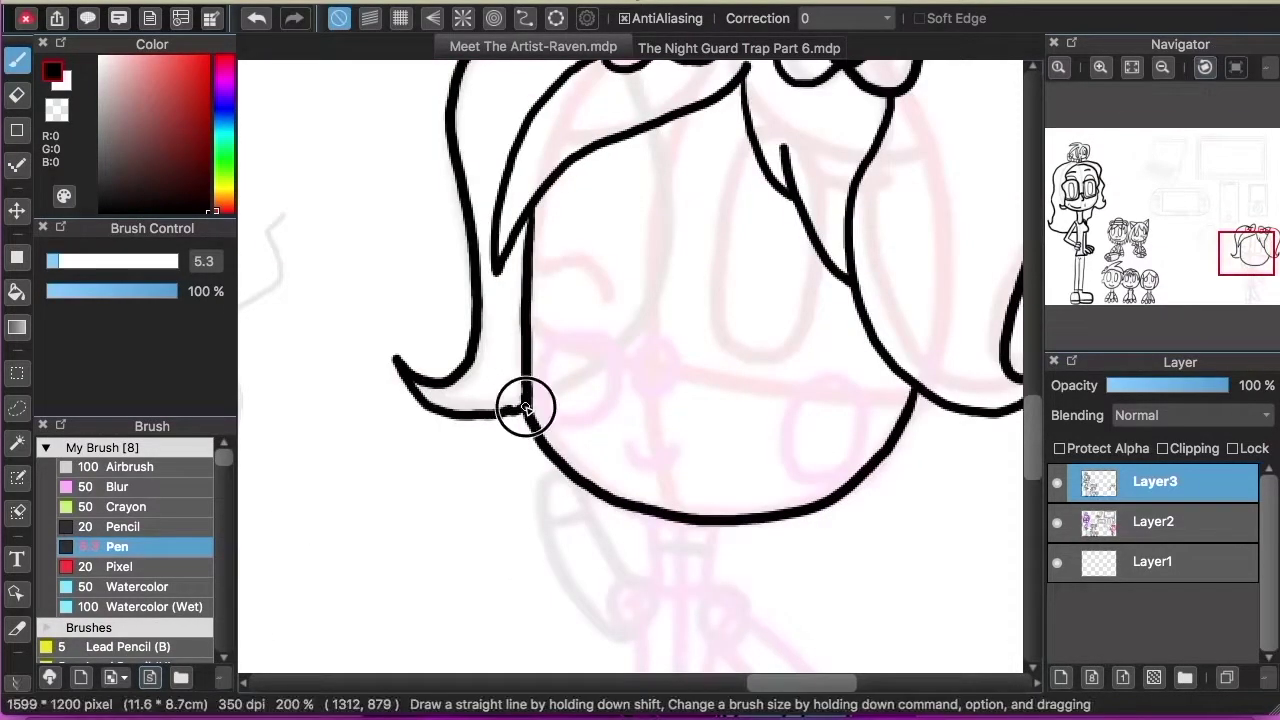
# Ink the pigtailed character's wavy winking eye, tall open oval eye and small oval nose.
pyautogui.moveTo(755, 128); pyautogui.dragTo(800, 245)
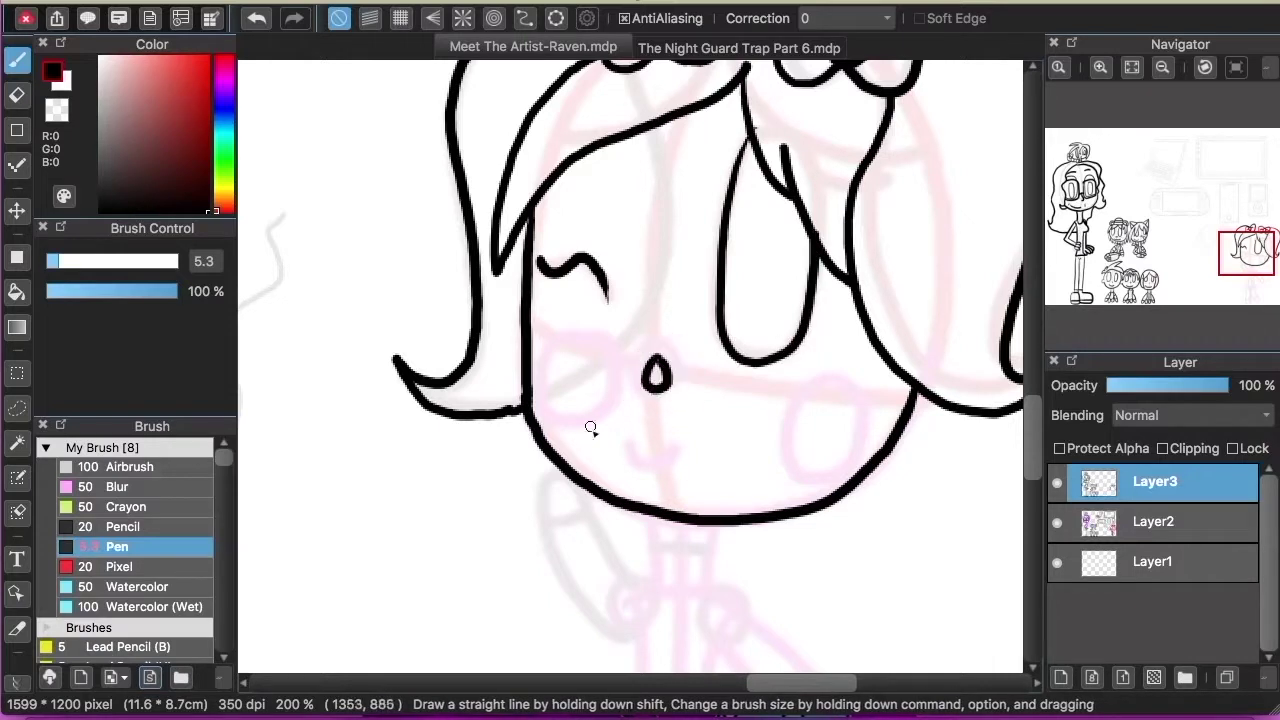
pyautogui.moveTo(562, 345); pyautogui.dragTo(586, 340)
pyautogui.moveTo(795, 428); pyautogui.dragTo(832, 388)
pyautogui.press('super+z')
pyautogui.press('super+z')
# Ink a vertical seam from the hair parting to the chin and a curved seam across the lower face.
pyautogui.scroll(3, 1001, 358)
pyautogui.moveTo(741, 150)
pyautogui.mouseDown()
pyautogui.moveTo(661, 562)
pyautogui.moveTo(661, 390)
pyautogui.moveTo(671, 579)
pyautogui.mouseUp()
pyautogui.press('super+z')
pyautogui.moveTo(530, 420); pyautogui.dragTo(876, 486)
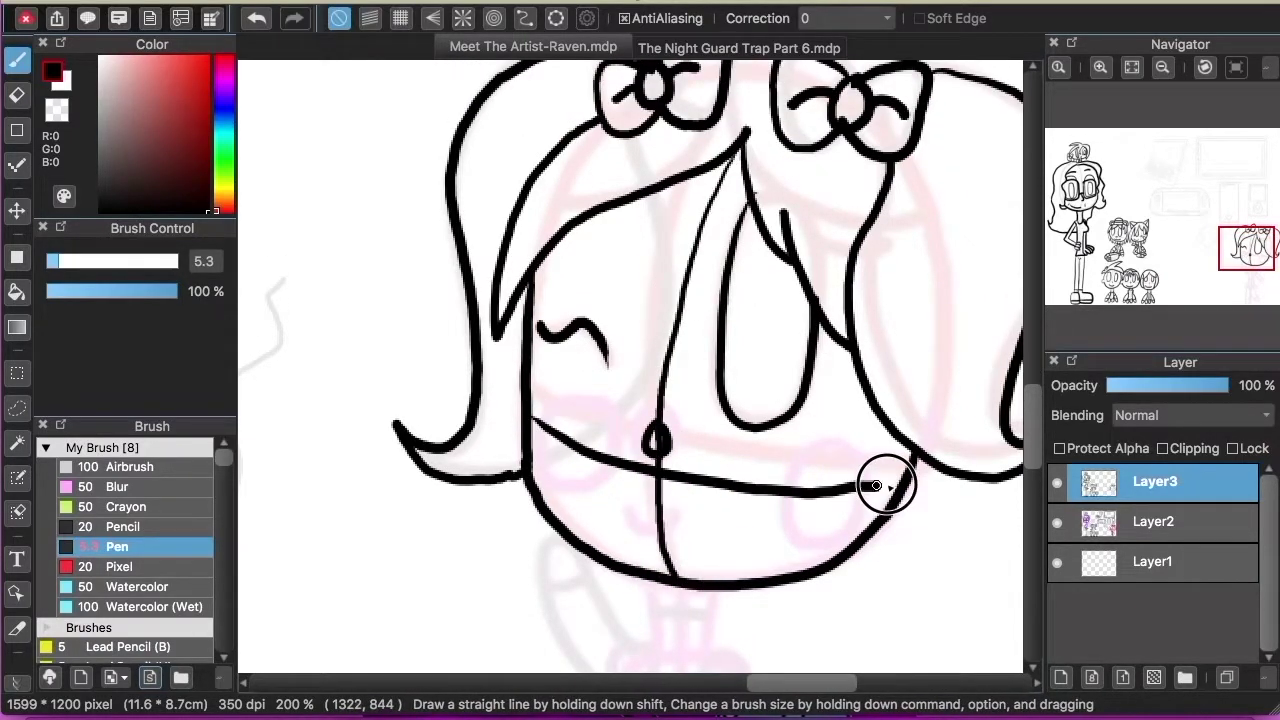
# Ink the small smile and a round cheek on each side below the horizontal seam.
pyautogui.moveTo(822, 451); pyautogui.dragTo(814, 432)
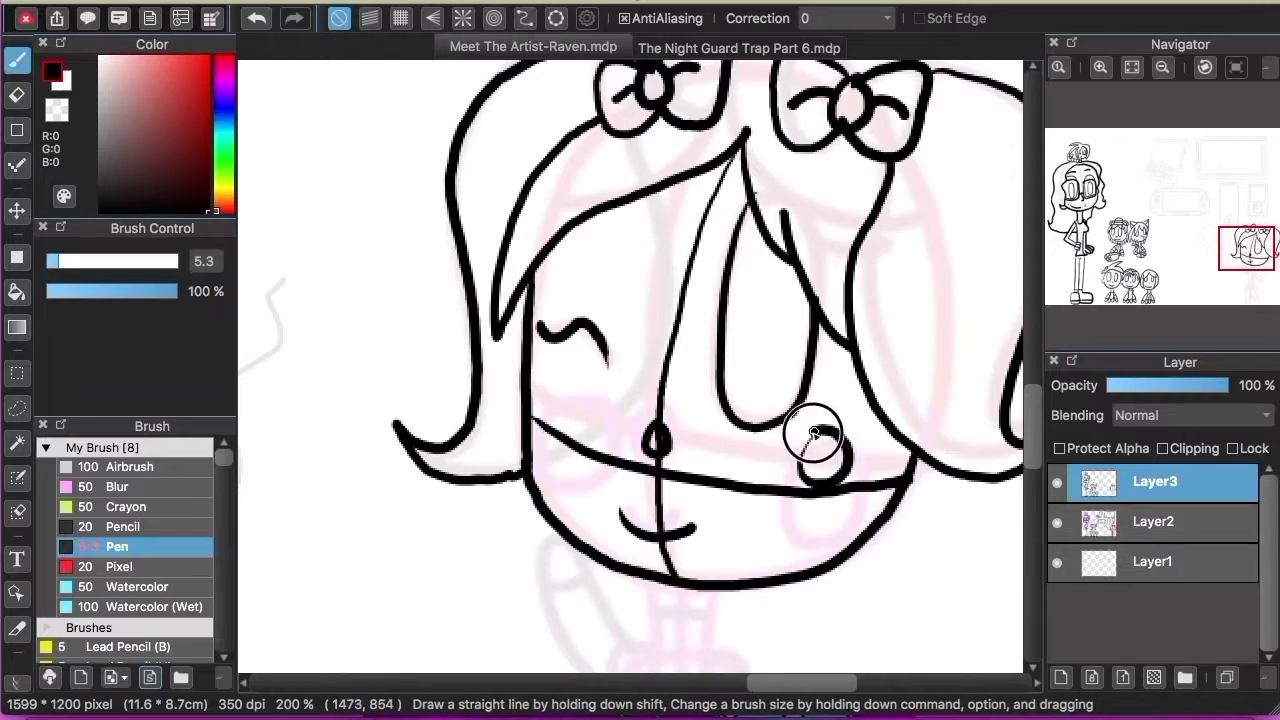
pyautogui.press('super+z')
pyautogui.moveTo(797, 510); pyautogui.dragTo(816, 504)
pyautogui.moveTo(562, 468); pyautogui.dragTo(580, 473)
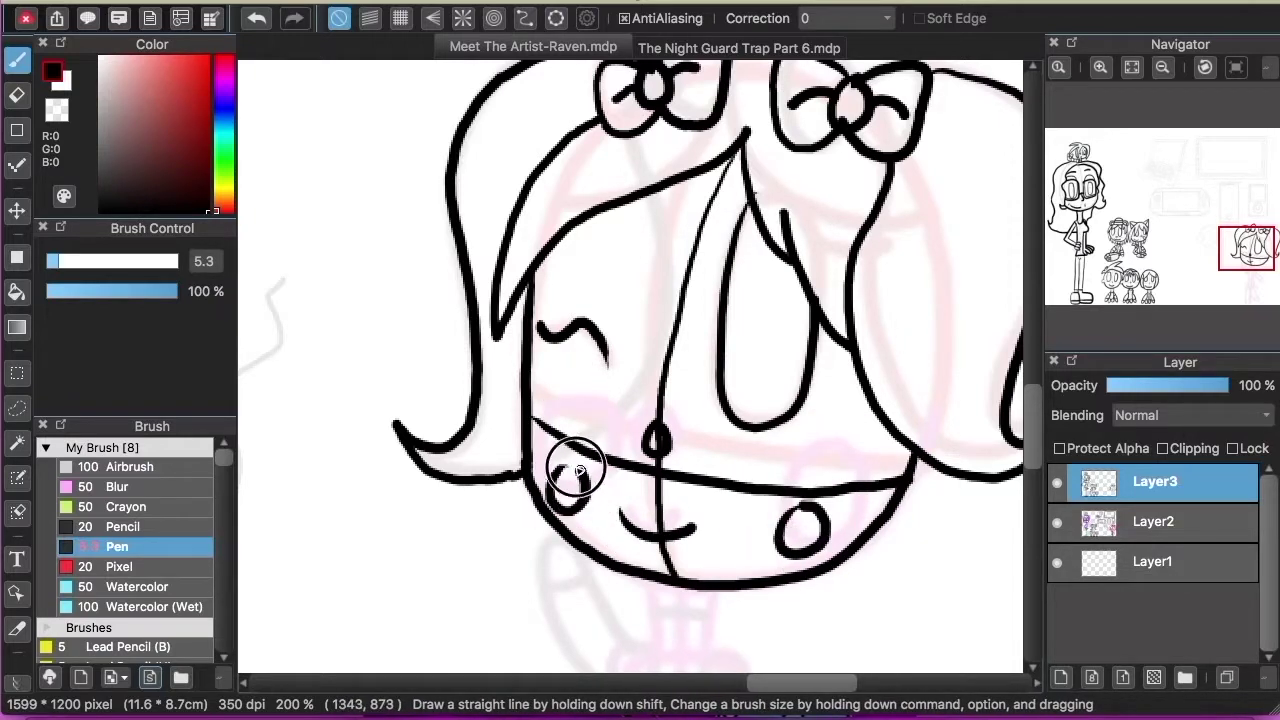
# Ink both sides of the pigtailed character's neck and the round shoulder joint of the lowered arm.
pyautogui.scroll(-8, 1020, 425)
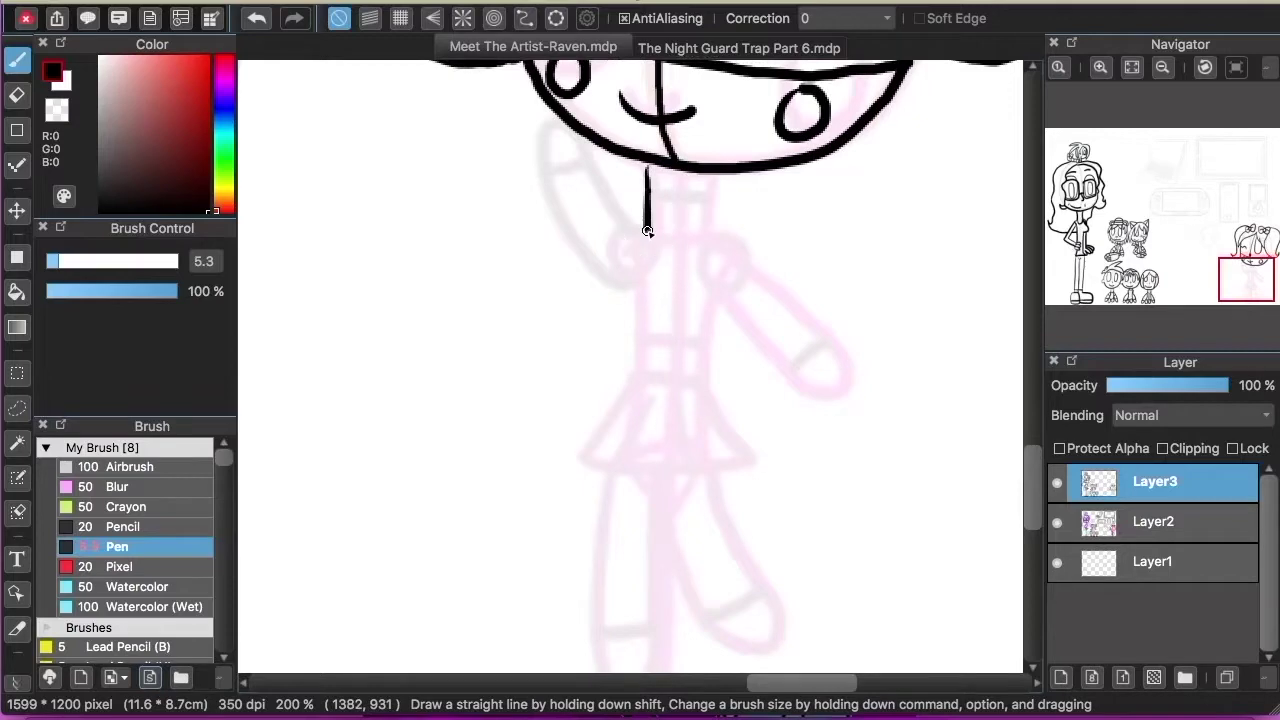
pyautogui.press('super+z')
pyautogui.moveTo(725, 294)
pyautogui.mouseDown()
pyautogui.moveTo(751, 262)
pyautogui.moveTo(797, 309)
pyautogui.moveTo(739, 324)
pyautogui.mouseUp()
pyautogui.press('super+z')
pyautogui.press('super+z')
pyautogui.click(1205, 68)
pyautogui.click(1212, 95)
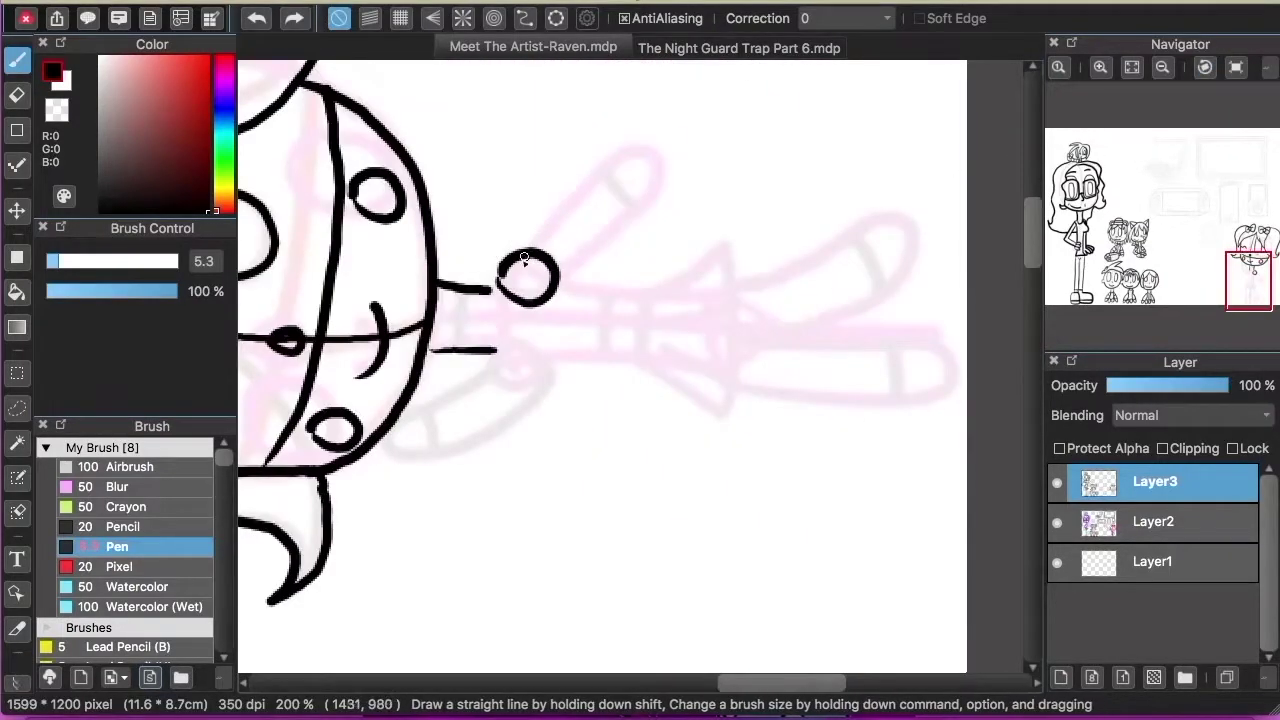
# Ink the lowered arm with its cuff line and the bands across the neck.
pyautogui.moveTo(533, 247); pyautogui.dragTo(563, 277)
pyautogui.moveTo(606, 170); pyautogui.dragTo(628, 222)
pyautogui.moveTo(497, 262)
pyautogui.mouseDown()
pyautogui.moveTo(500, 345)
pyautogui.moveTo(488, 350)
pyautogui.mouseUp()
# Ink the other round shoulder joint and the raised arm with its cuff line.
pyautogui.moveTo(490, 378)
pyautogui.mouseDown()
pyautogui.moveTo(394, 462)
pyautogui.moveTo(532, 385)
pyautogui.moveTo(417, 410)
pyautogui.moveTo(531, 384)
pyautogui.mouseUp()
pyautogui.press('super+z')
pyautogui.moveTo(421, 412); pyautogui.dragTo(438, 453)
# Ink the pigtailed character's torso and flared skirt with a curved hem.
pyautogui.click(1205, 67)
pyautogui.click(1236, 67)
pyautogui.scroll(-2, 651, 264)
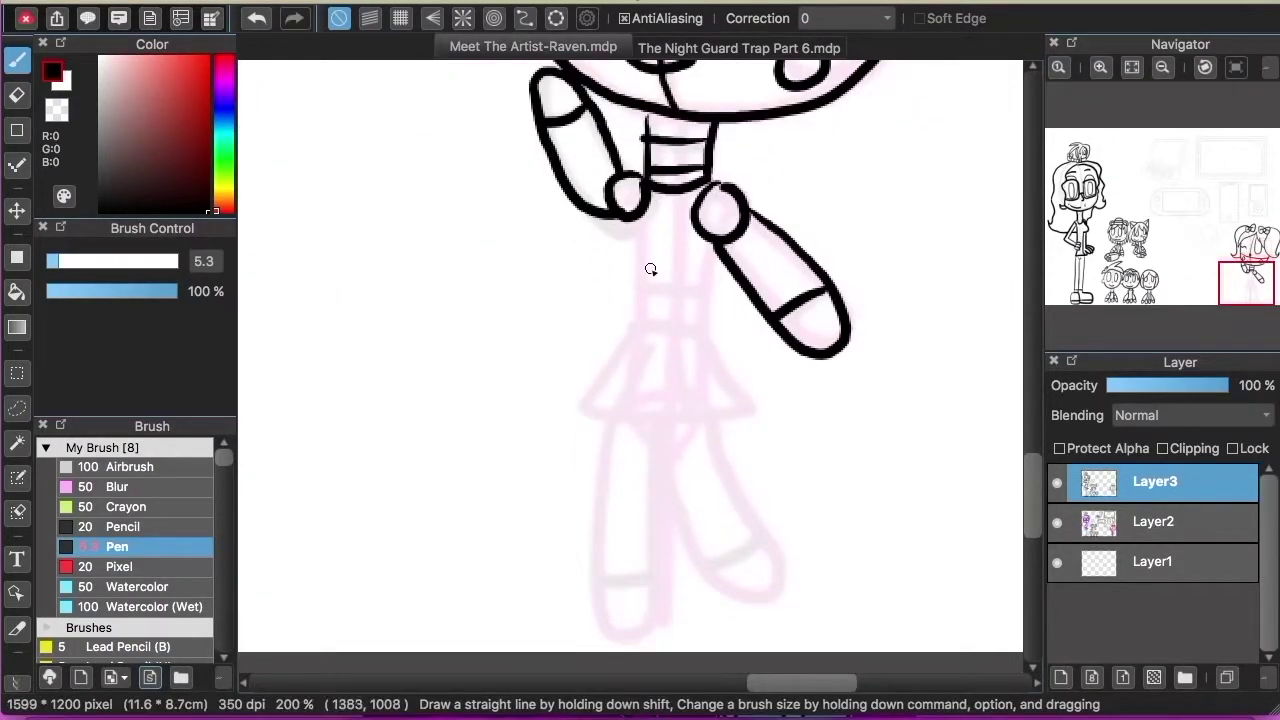
pyautogui.moveTo(633, 222); pyautogui.dragTo(579, 408)
pyautogui.press('super+z')
pyautogui.moveTo(633, 225); pyautogui.dragTo(675, 420)
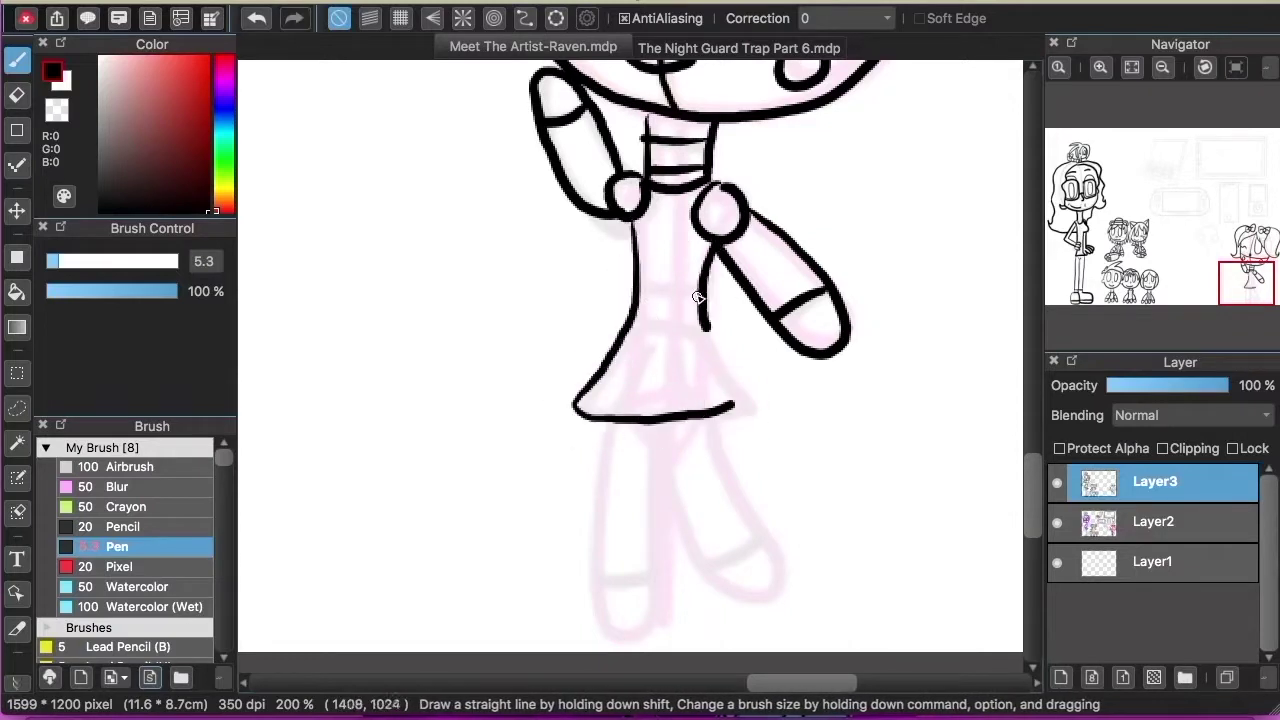
pyautogui.moveTo(610, 425)
pyautogui.mouseDown()
pyautogui.moveTo(632, 626)
pyautogui.moveTo(608, 617)
pyautogui.mouseUp()
pyautogui.press('super+z')
pyautogui.press('super+z')
# Ink the pigtailed character's two rounded legs below the skirt, each with a line across the foot.
pyautogui.moveTo(1037, 472); pyautogui.dragTo(1040, 490)
pyautogui.click(1103, 72)
pyautogui.moveTo(583, 210)
pyautogui.mouseDown()
pyautogui.moveTo(563, 491)
pyautogui.moveTo(682, 208)
pyautogui.mouseUp()
pyautogui.moveTo(566, 520); pyautogui.dragTo(675, 508)
pyautogui.moveTo(700, 232)
pyautogui.mouseDown()
pyautogui.moveTo(848, 356)
pyautogui.moveTo(790, 195)
pyautogui.mouseUp()
pyautogui.moveTo(694, 203); pyautogui.dragTo(718, 332)
pyautogui.moveTo(766, 480); pyautogui.dragTo(884, 424)
# Ink the short top-of-head line joining the pigtailed character's two bows.
pyautogui.click(1163, 70)
pyautogui.click(1163, 70)
pyautogui.click(1163, 70)
pyautogui.moveTo(1207, 225); pyautogui.dragTo(1251, 250)
pyautogui.click(1101, 68)
pyautogui.click(1101, 68)
pyautogui.moveTo(664, 190); pyautogui.dragTo(705, 194)
# Ink the phone's body and the music player's body and screen as straight rectangles.
pyautogui.click(1164, 70)
pyautogui.click(1164, 70)
pyautogui.moveTo(1222, 230)
pyautogui.mouseDown()
pyautogui.moveTo(1209, 209)
pyautogui.moveTo(1226, 211)
pyautogui.mouseUp()
pyautogui.click(1100, 70)
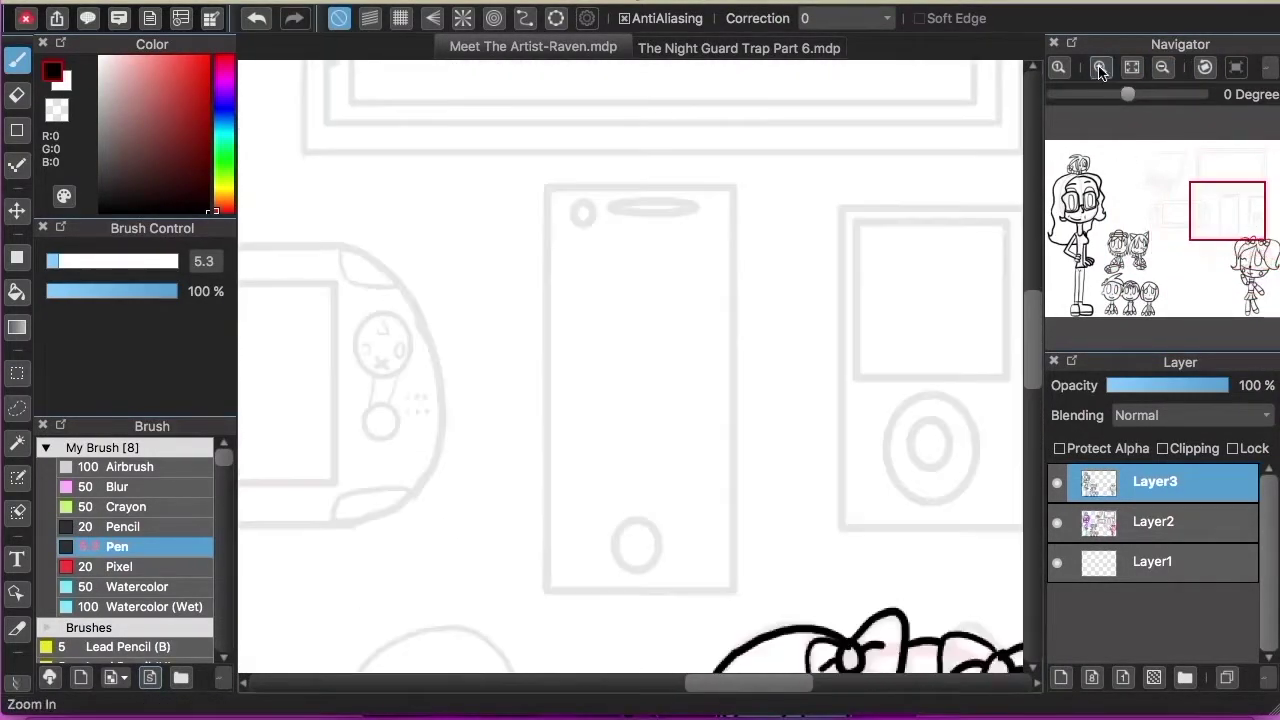
pyautogui.press('u')
pyautogui.moveTo(547, 186); pyautogui.dragTo(737, 588)
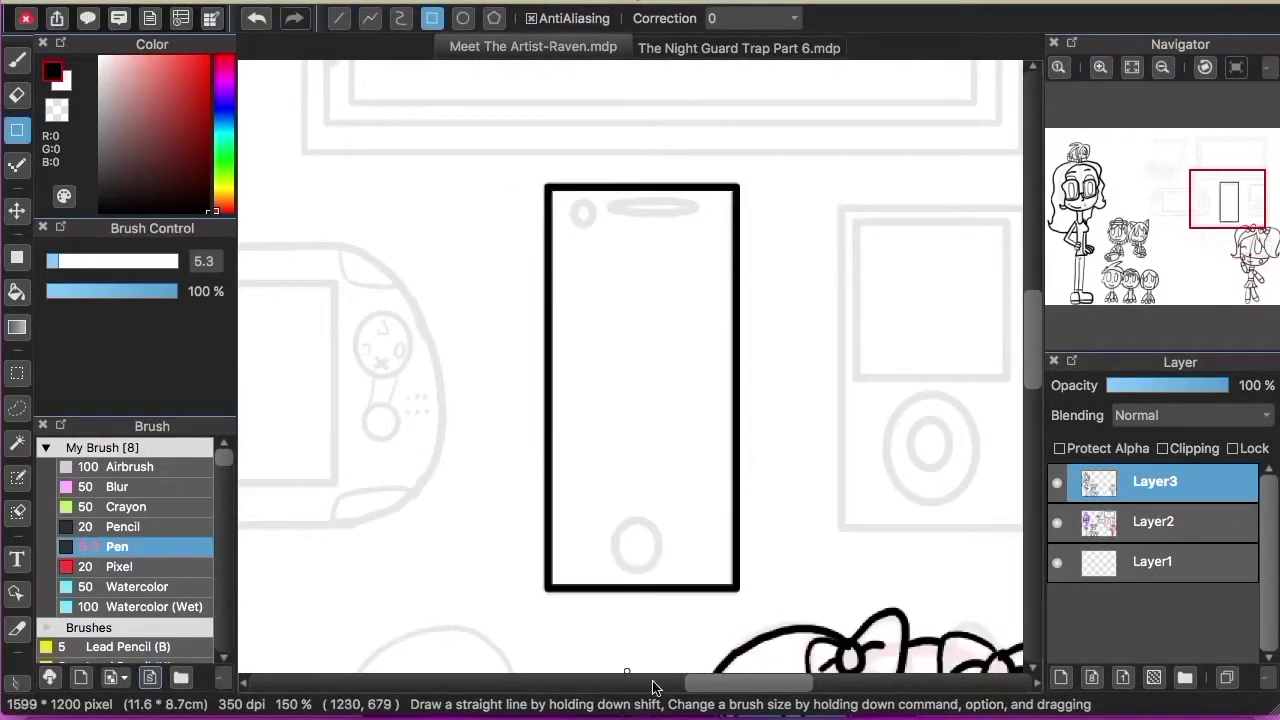
pyautogui.hscroll(3, 700, 209)
pyautogui.moveTo(703, 210)
pyautogui.mouseDown()
pyautogui.moveTo(884, 549)
pyautogui.moveTo(855, 369)
pyautogui.moveTo(868, 379)
pyautogui.mouseUp()
# Ink the nested rectangular frames of the large wide screen above the phone.
pyautogui.click(1162, 69)
pyautogui.moveTo(1199, 192); pyautogui.dragTo(1217, 180)
pyautogui.moveTo(480, 157)
pyautogui.mouseDown()
pyautogui.moveTo(957, 437)
pyautogui.moveTo(929, 414)
pyautogui.moveTo(941, 421)
pyautogui.mouseUp()
pyautogui.moveTo(511, 183); pyautogui.dragTo(929, 408)
# Ink the four outer edges of the laptop's slanted screen with straight lines.
pyautogui.click(1180, 191)
pyautogui.click(339, 18)
pyautogui.click(1100, 67)
pyautogui.moveTo(1172, 186); pyautogui.dragTo(1164, 175)
pyautogui.moveTo(519, 120)
pyautogui.mouseDown()
pyautogui.moveTo(857, 121)
pyautogui.moveTo(783, 431)
pyautogui.mouseUp()
pyautogui.moveTo(516, 122)
pyautogui.mouseDown()
pyautogui.moveTo(475, 332)
pyautogui.moveTo(783, 432)
pyautogui.mouseUp()
pyautogui.click(249, 18)
pyautogui.click(249, 18)
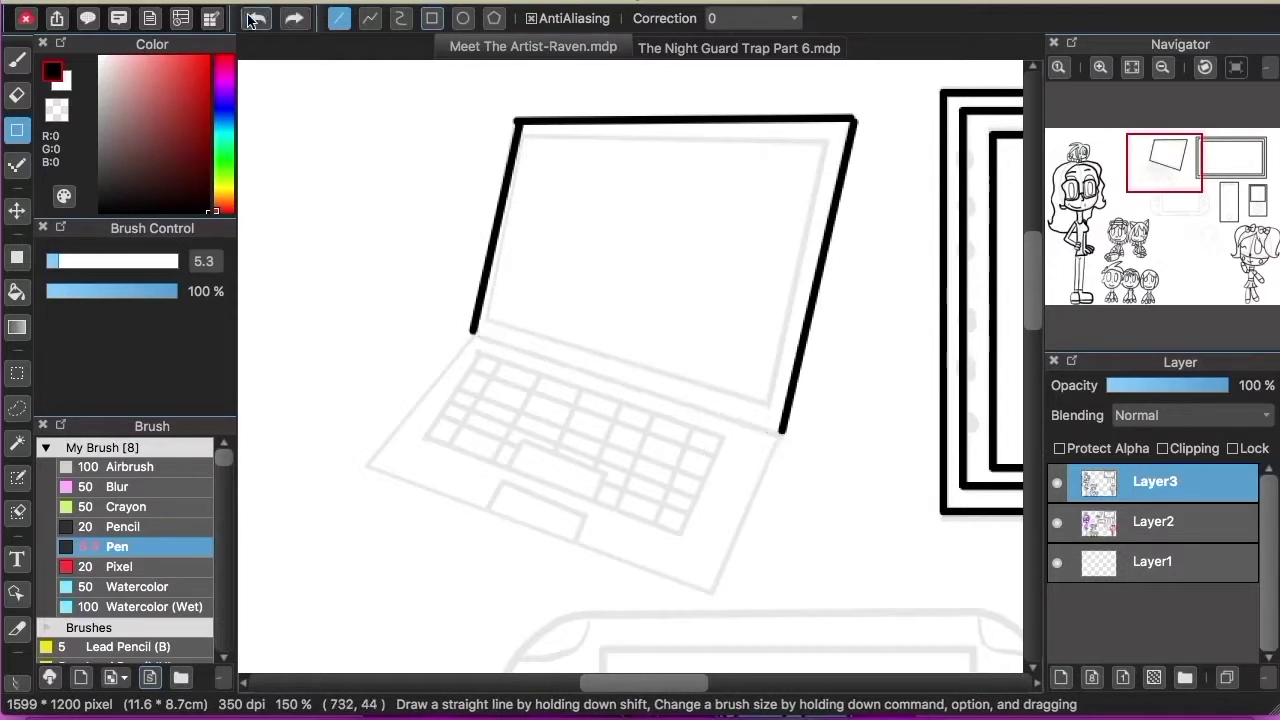
pyautogui.moveTo(511, 124)
pyautogui.mouseDown()
pyautogui.moveTo(476, 330)
pyautogui.moveTo(783, 432)
pyautogui.mouseUp()
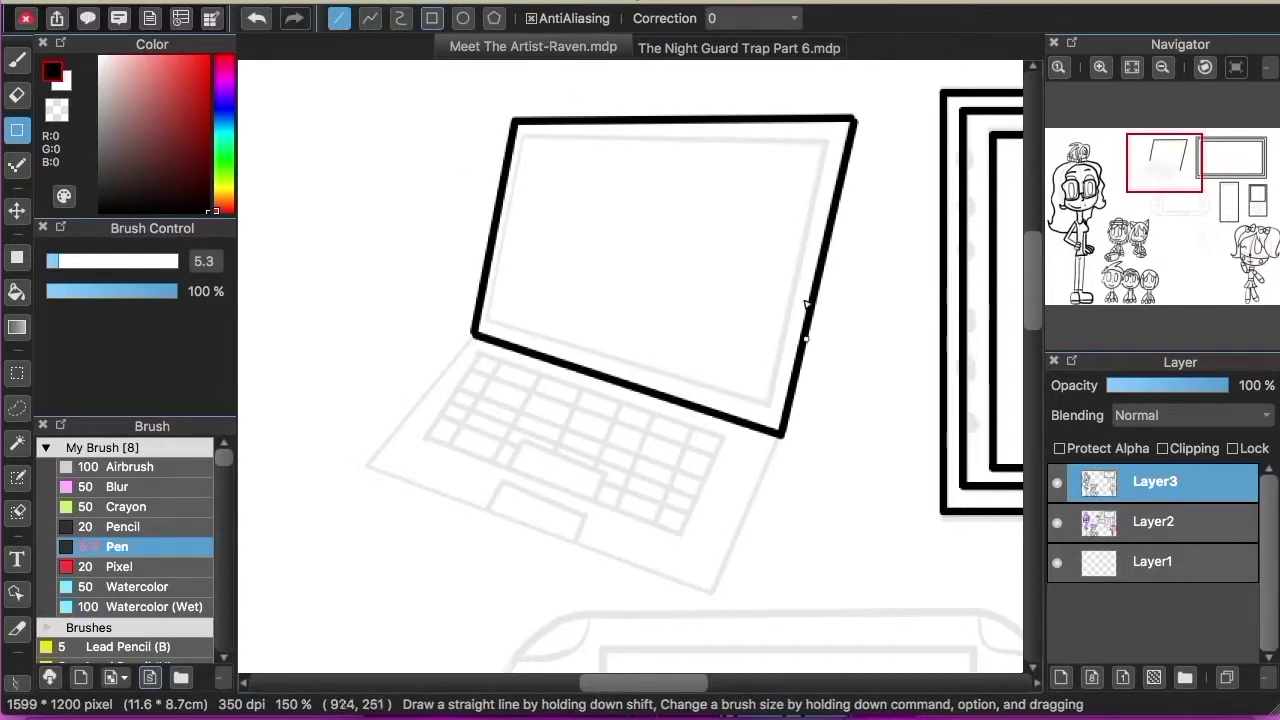
# Ink the inner display border of the laptop's screen with straight lines parallel to the outer edges.
pyautogui.moveTo(797, 164); pyautogui.dragTo(828, 143)
pyautogui.moveTo(828, 144)
pyautogui.mouseDown()
pyautogui.moveTo(771, 402)
pyautogui.moveTo(777, 390)
pyautogui.mouseUp()
pyautogui.press('super+z')
pyautogui.press('super+z')
pyautogui.keyDown('shift'); pyautogui.click(768, 400); pyautogui.keyUp('shift')
pyautogui.moveTo(488, 320); pyautogui.dragTo(766, 400)
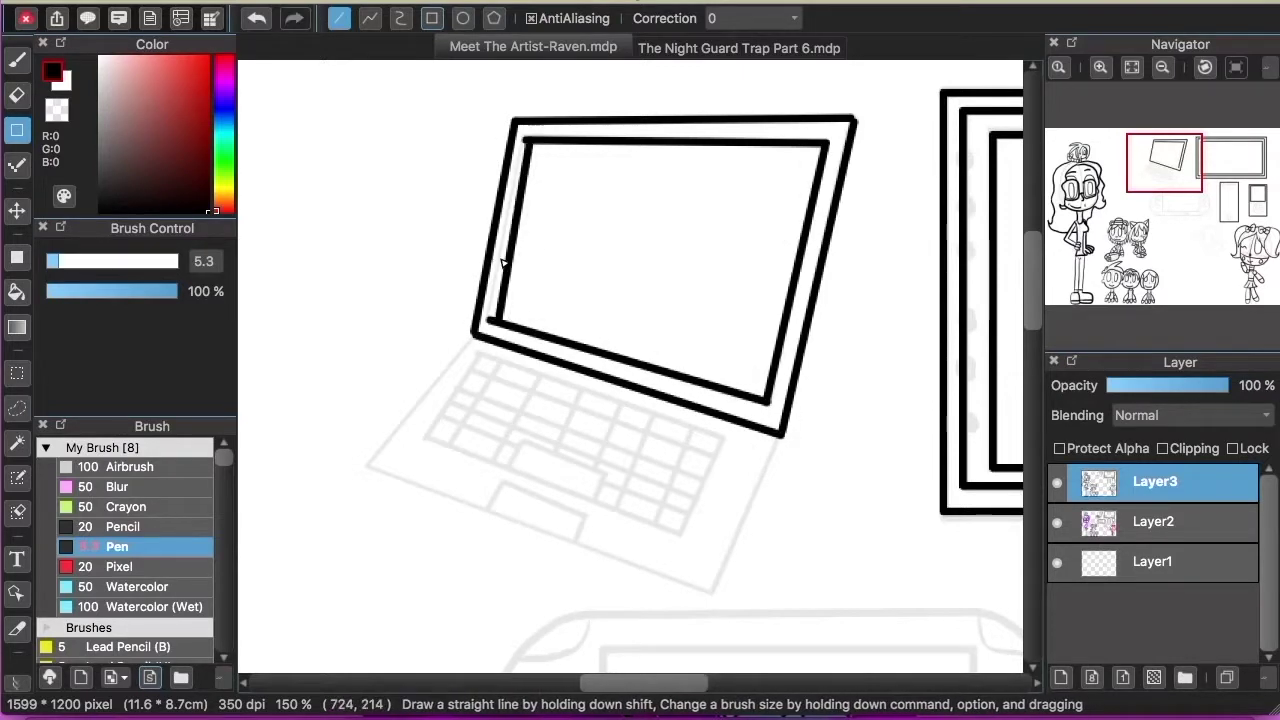
pyautogui.keyDown('shift'); pyautogui.click(489, 322); pyautogui.keyUp('shift')
pyautogui.press('super+plus')
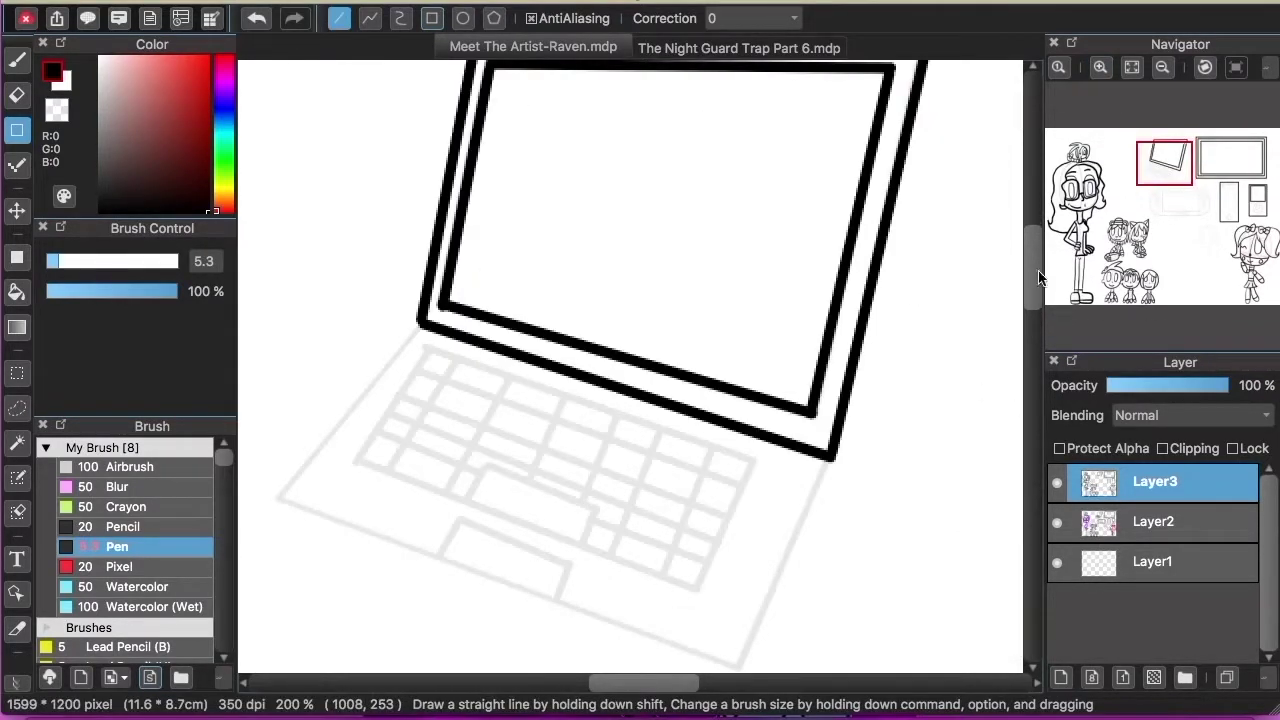
# Ink the outer edges of the laptop's base with straight lines joined to the screen's lower edge.
pyautogui.scroll(-2, 419, 226)
pyautogui.keyDown('shift'); pyautogui.click(276, 395); pyautogui.keyUp('shift')
pyautogui.moveTo(734, 564); pyautogui.dragTo(734, 565)
pyautogui.moveTo(278, 395)
pyautogui.mouseDown()
pyautogui.moveTo(743, 570)
pyautogui.moveTo(443, 454)
pyautogui.moveTo(733, 566)
pyautogui.mouseUp()
pyautogui.press('super+z')
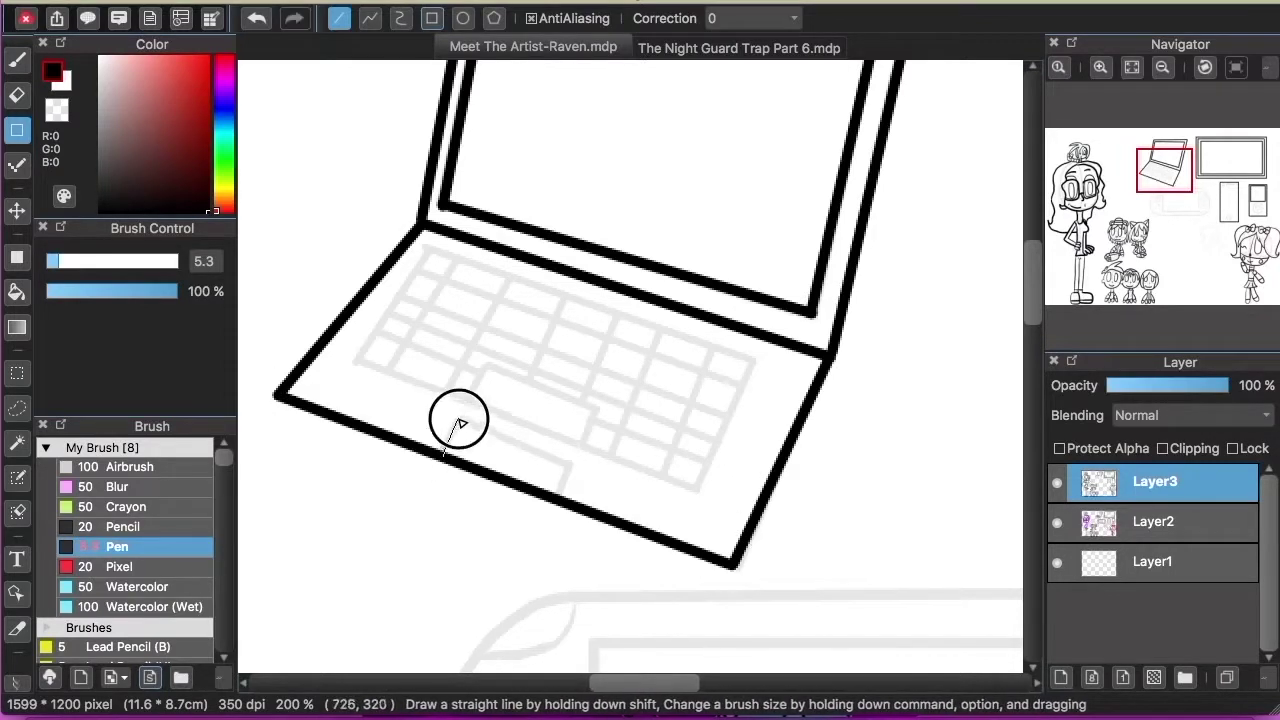
# Ink the laptop's trackpad and the slanted outer frame of its keyboard with straight lines.
pyautogui.keyDown('shift'); pyautogui.click(459, 418); pyautogui.keyUp('shift')
pyautogui.keyDown('shift'); pyautogui.click(569, 463); pyautogui.keyUp('shift')
pyautogui.keyDown('shift'); pyautogui.click(757, 360); pyautogui.keyUp('shift')
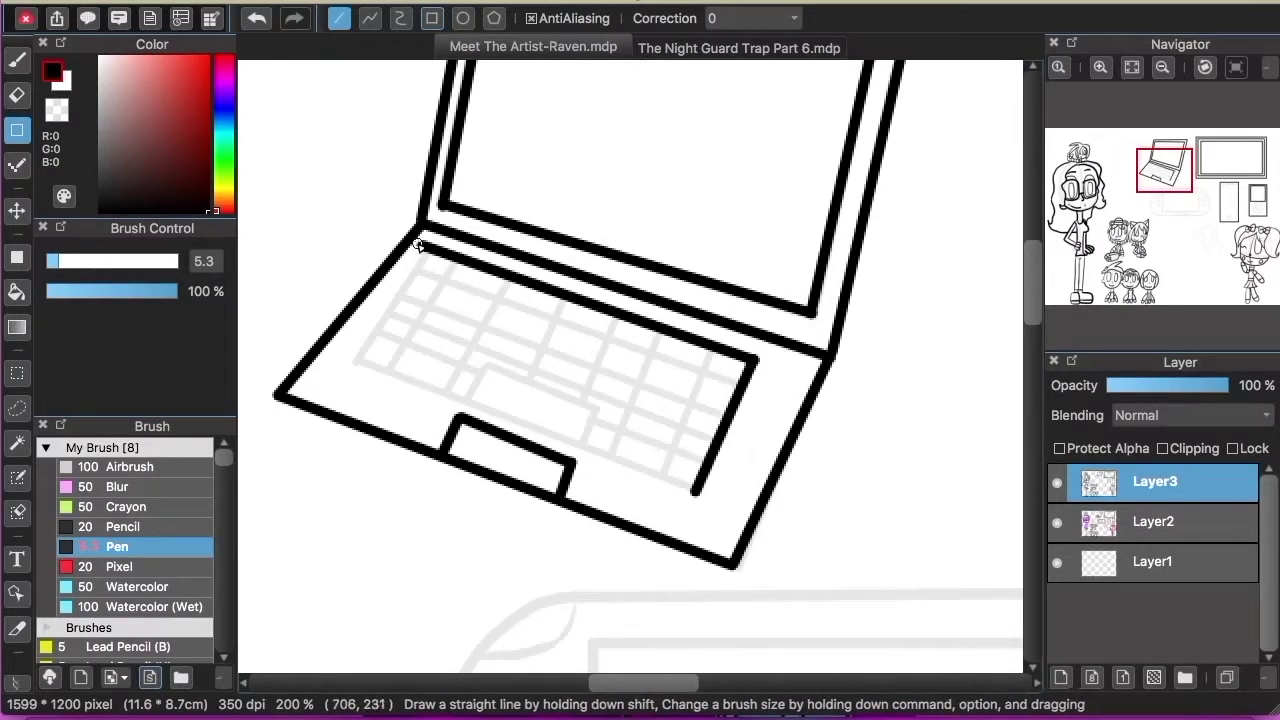
pyautogui.keyDown('shift'); pyautogui.click(360, 360); pyautogui.keyUp('shift')
pyautogui.keyDown('shift'); pyautogui.click(695, 491); pyautogui.keyUp('shift')
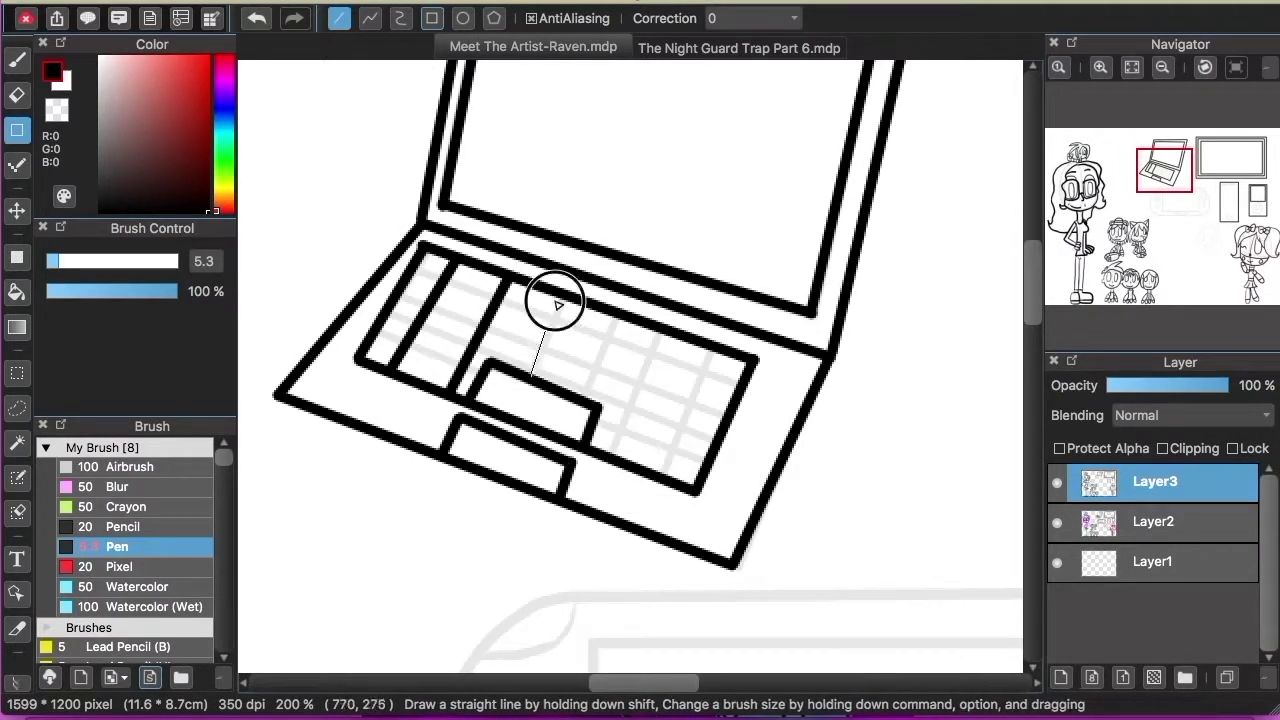
# Ink the dividing lines of the laptop's key rows across the keyboard, leaving the space bar clear.
pyautogui.moveTo(422, 270); pyautogui.dragTo(741, 380)
pyautogui.moveTo(405, 297)
pyautogui.mouseDown()
pyautogui.moveTo(584, 380)
pyautogui.moveTo(716, 412)
pyautogui.moveTo(706, 445)
pyautogui.moveTo(728, 416)
pyautogui.mouseUp()
pyautogui.press('super+z')
pyautogui.press('super+z')
pyautogui.press('super+z')
pyautogui.moveTo(390, 318); pyautogui.dragTo(493, 358)
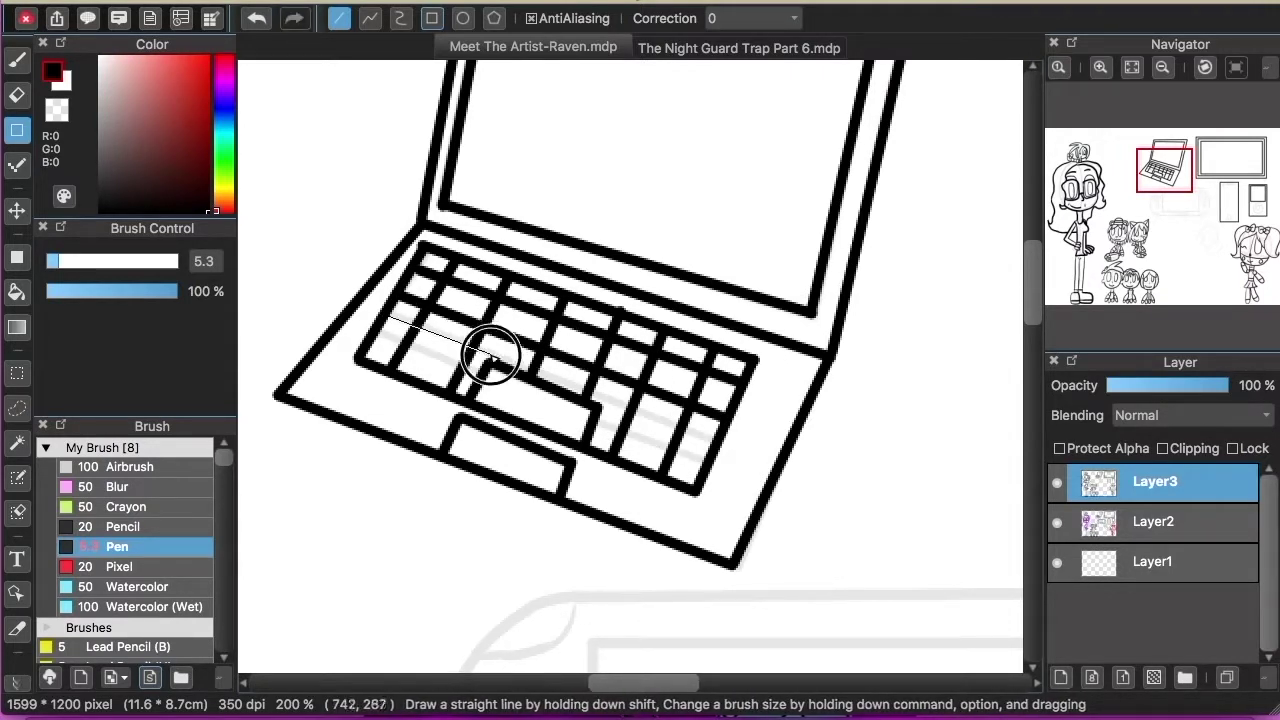
pyautogui.moveTo(397, 312); pyautogui.dragTo(622, 413)
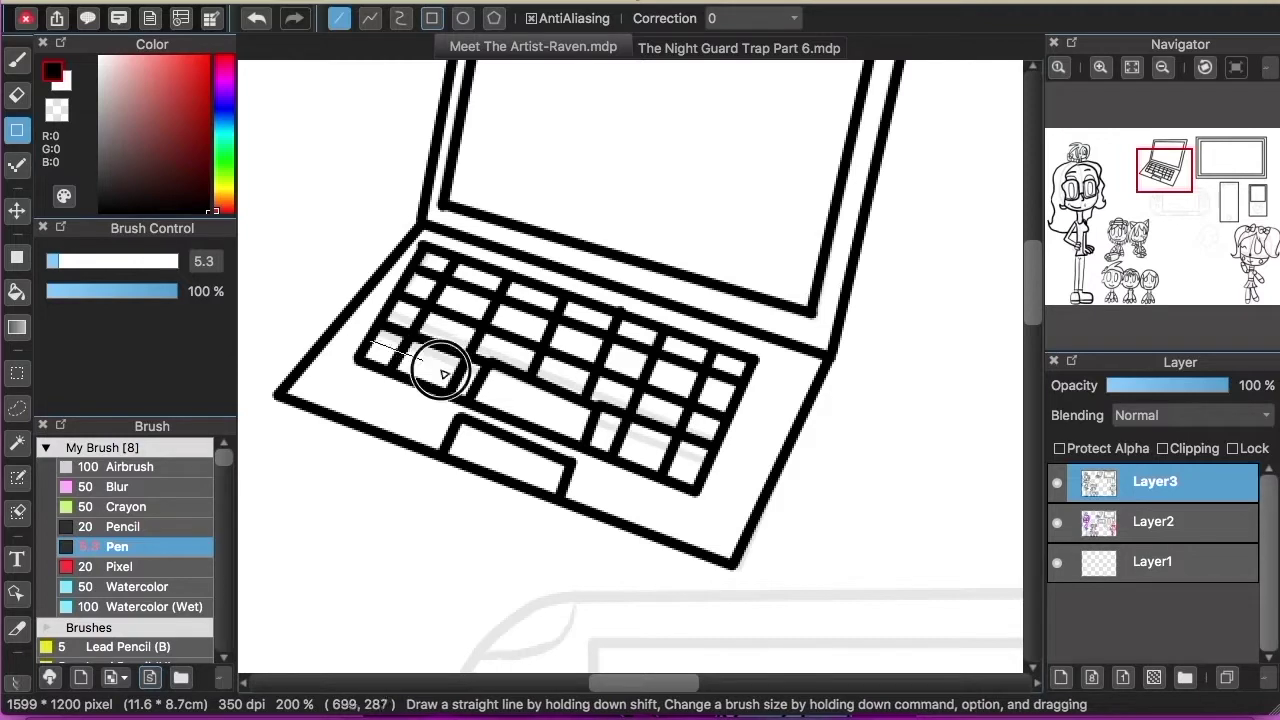
pyautogui.moveTo(585, 428); pyautogui.dragTo(713, 477)
# Ink the long upper and lower edges of the PS Vita's body as straight lines.
pyautogui.click(1162, 67)
pyautogui.moveTo(1196, 192)
pyautogui.mouseDown()
pyautogui.moveTo(1194, 262)
pyautogui.moveTo(1175, 205)
pyautogui.mouseUp()
pyautogui.click(1100, 67)
pyautogui.click(434, 208)
pyautogui.keyDown('shift'); pyautogui.click(940, 208); pyautogui.keyUp('shift')
pyautogui.click(452, 577)
pyautogui.keyDown('shift'); pyautogui.click(940, 577); pyautogui.keyUp('shift')
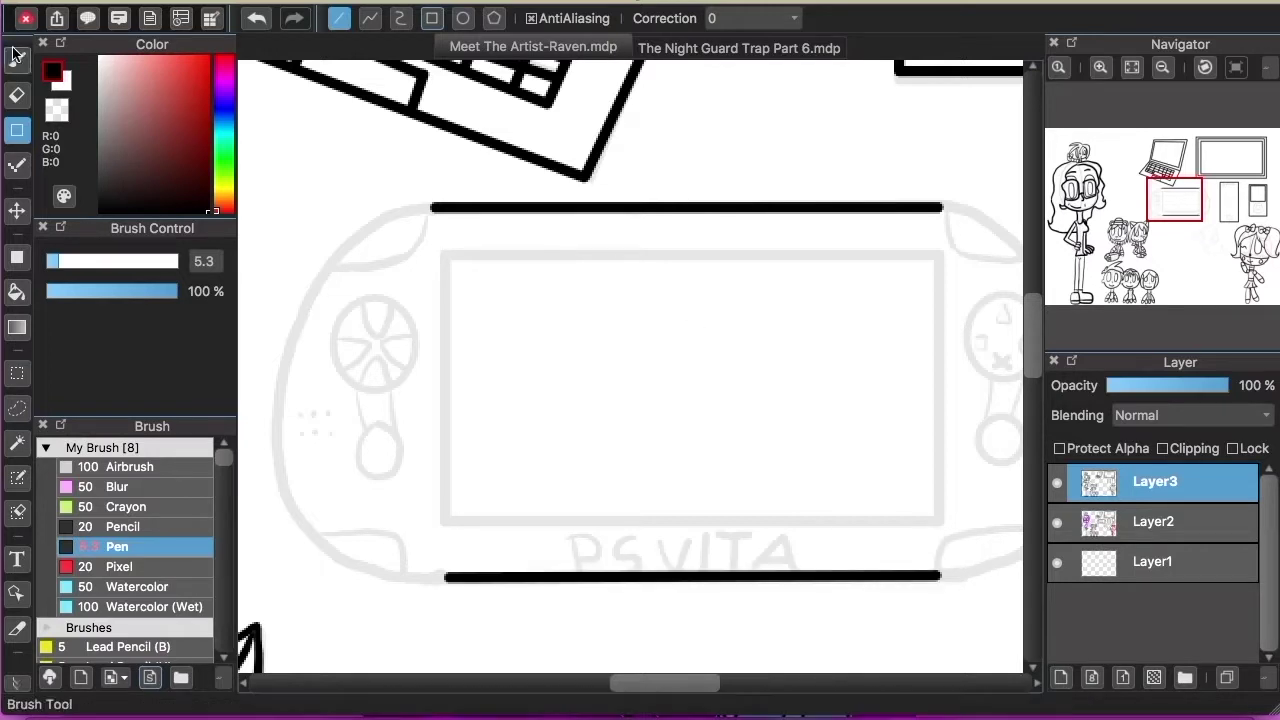
pyautogui.press('b')
pyautogui.moveTo(432, 208)
pyautogui.mouseDown()
pyautogui.moveTo(340, 258)
pyautogui.moveTo(298, 513)
pyautogui.moveTo(436, 579)
pyautogui.mouseUp()
pyautogui.press('super+z')
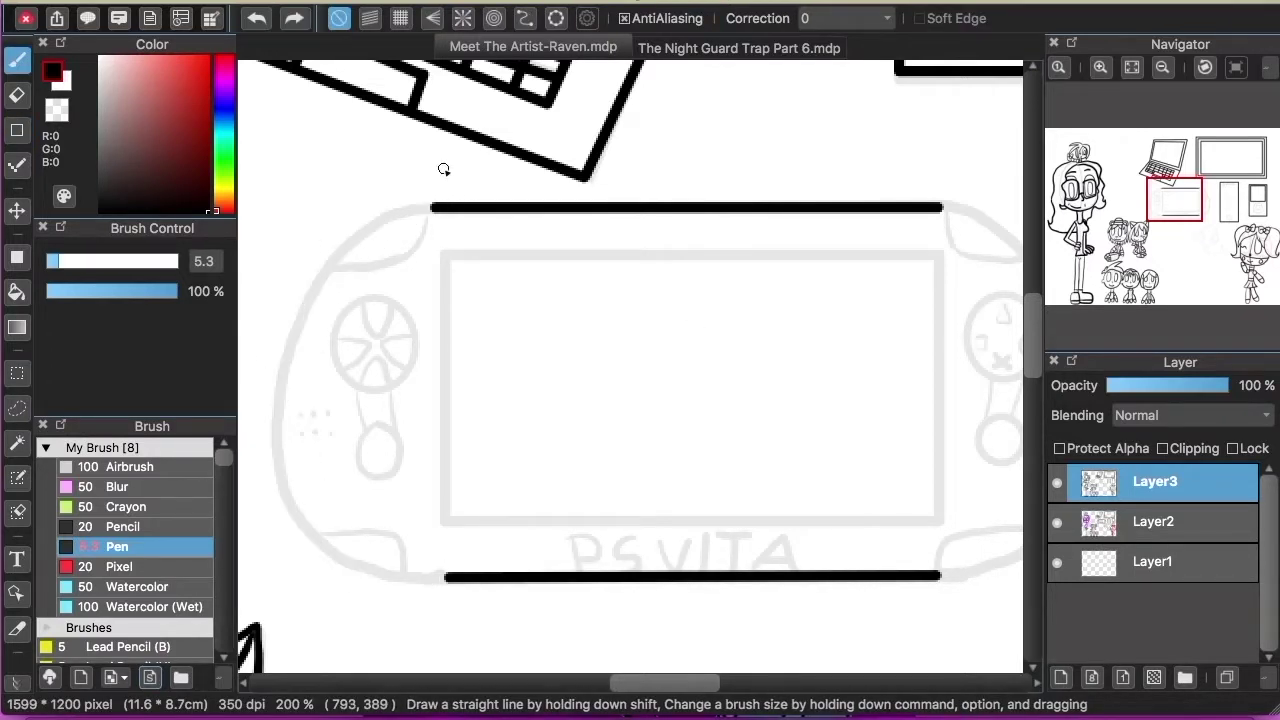
pyautogui.moveTo(414, 212)
pyautogui.mouseDown()
pyautogui.moveTo(386, 491)
pyautogui.moveTo(436, 579)
pyautogui.moveTo(274, 386)
pyautogui.mouseUp()
pyautogui.press('super+z')
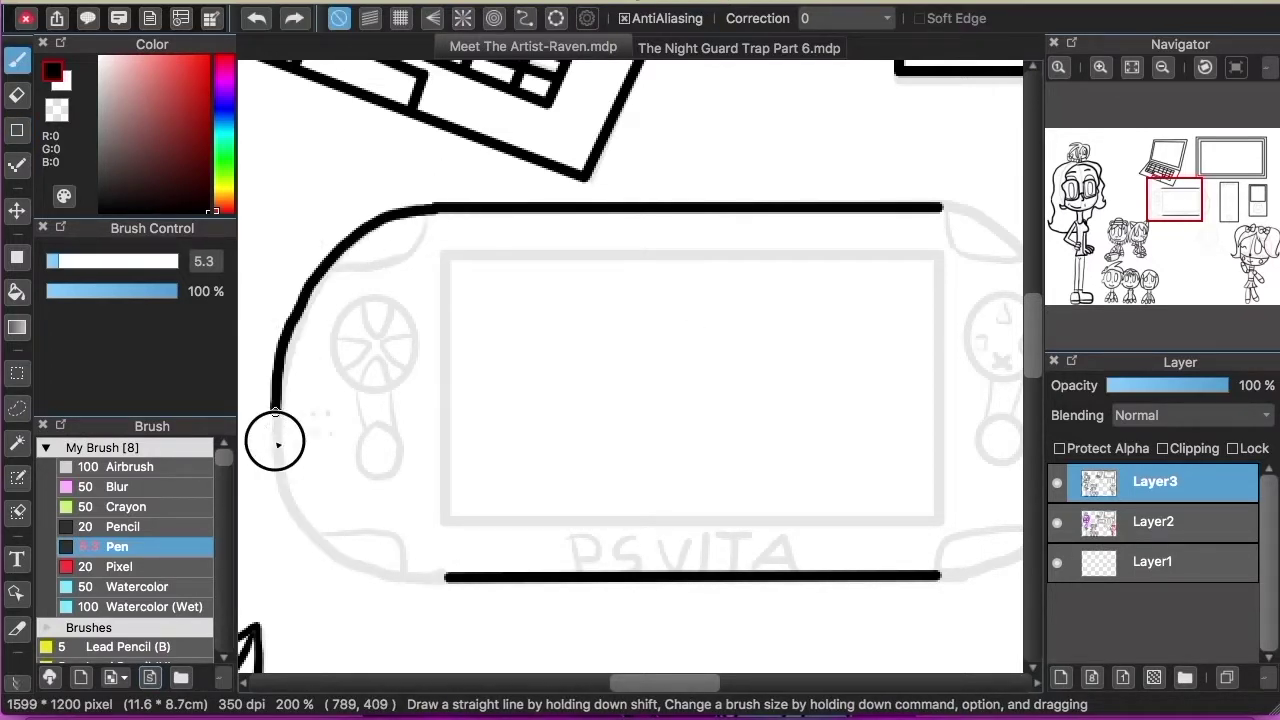
pyautogui.press('super+z')
# Ink the two rounded ends of the PS Vita's body freehand on a rotated canvas.
pyautogui.click(1205, 67)
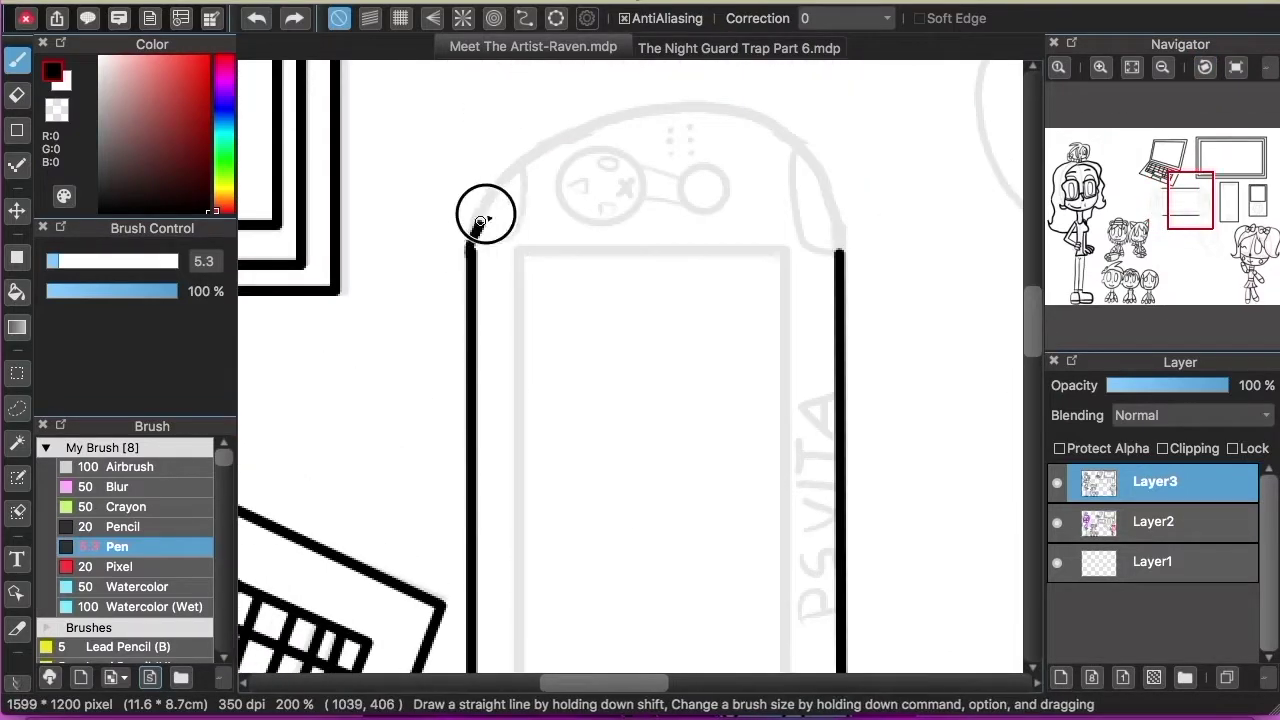
pyautogui.moveTo(512, 174); pyautogui.dragTo(840, 252)
pyautogui.moveTo(1031, 335); pyautogui.dragTo(1034, 390)
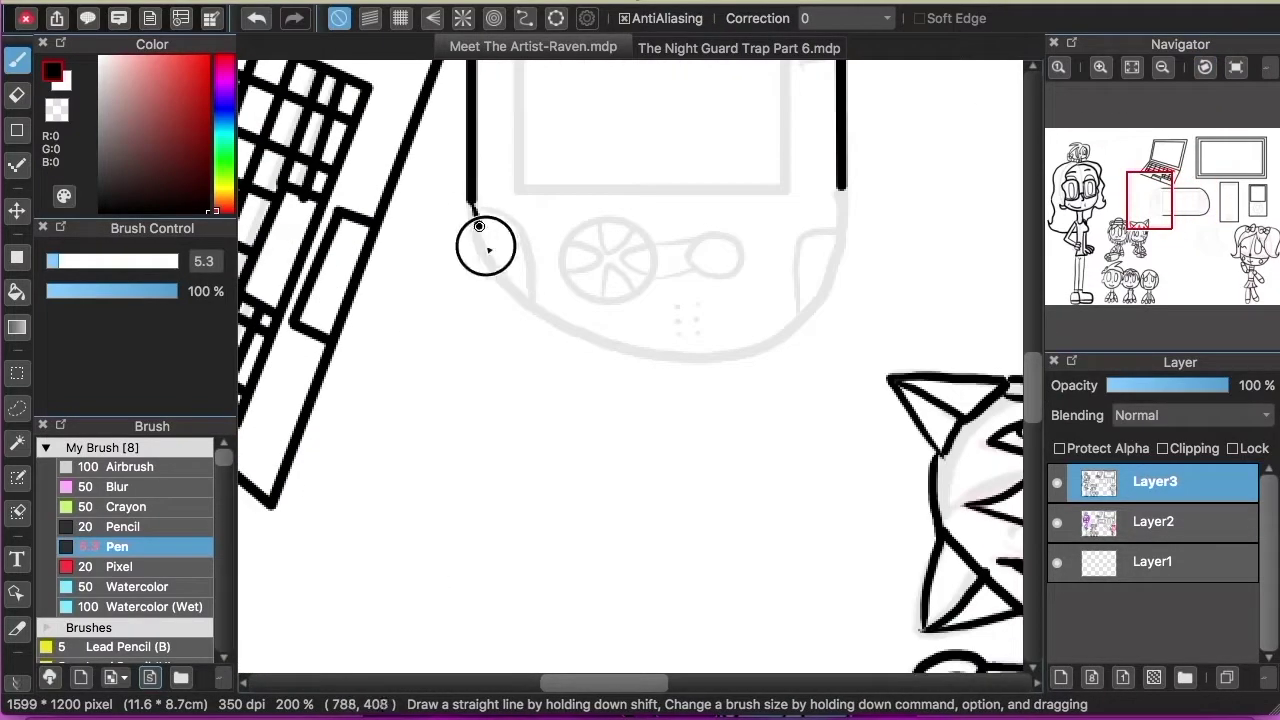
pyautogui.moveTo(842, 187)
pyautogui.mouseDown()
pyautogui.moveTo(812, 309)
pyautogui.moveTo(714, 354)
pyautogui.moveTo(565, 331)
pyautogui.moveTo(470, 192)
pyautogui.mouseUp()
pyautogui.click(1205, 67)
# Ink the curved corner sections at the four corners of the PS Vita's body.
pyautogui.moveTo(795, 210); pyautogui.dragTo(766, 256)
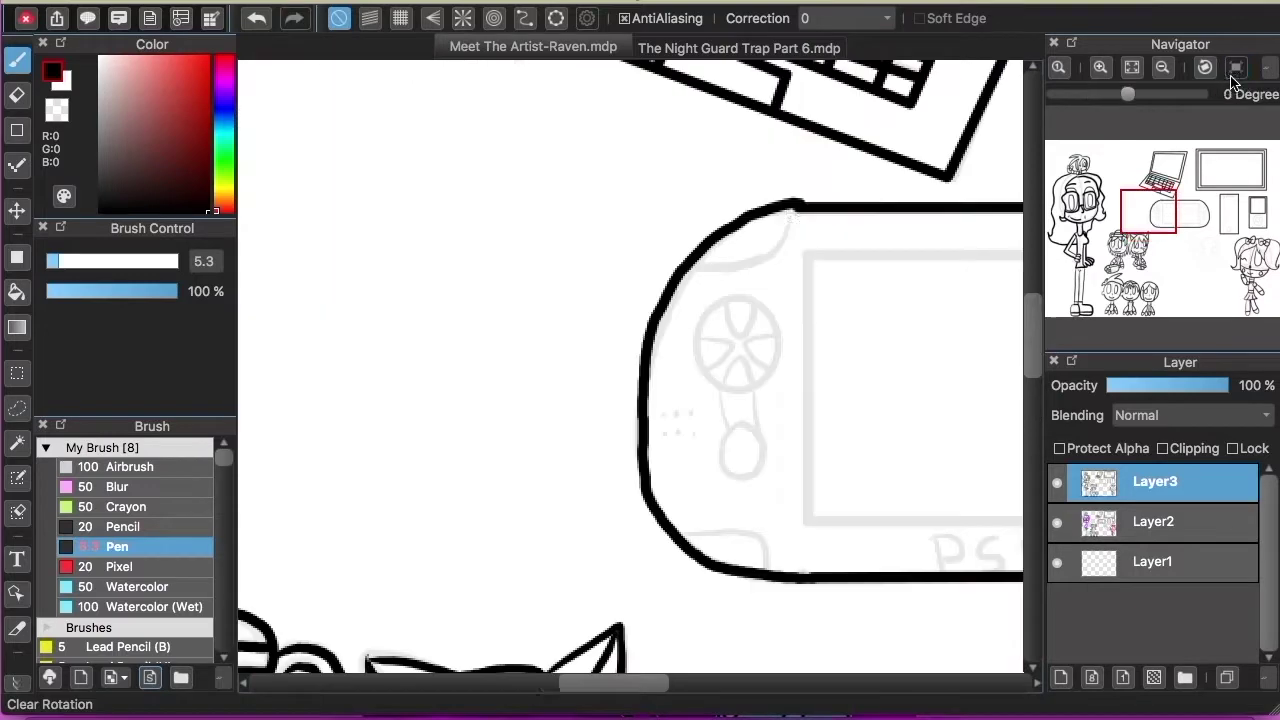
pyautogui.moveTo(595, 695); pyautogui.dragTo(666, 695)
pyautogui.moveTo(823, 206); pyautogui.dragTo(898, 262)
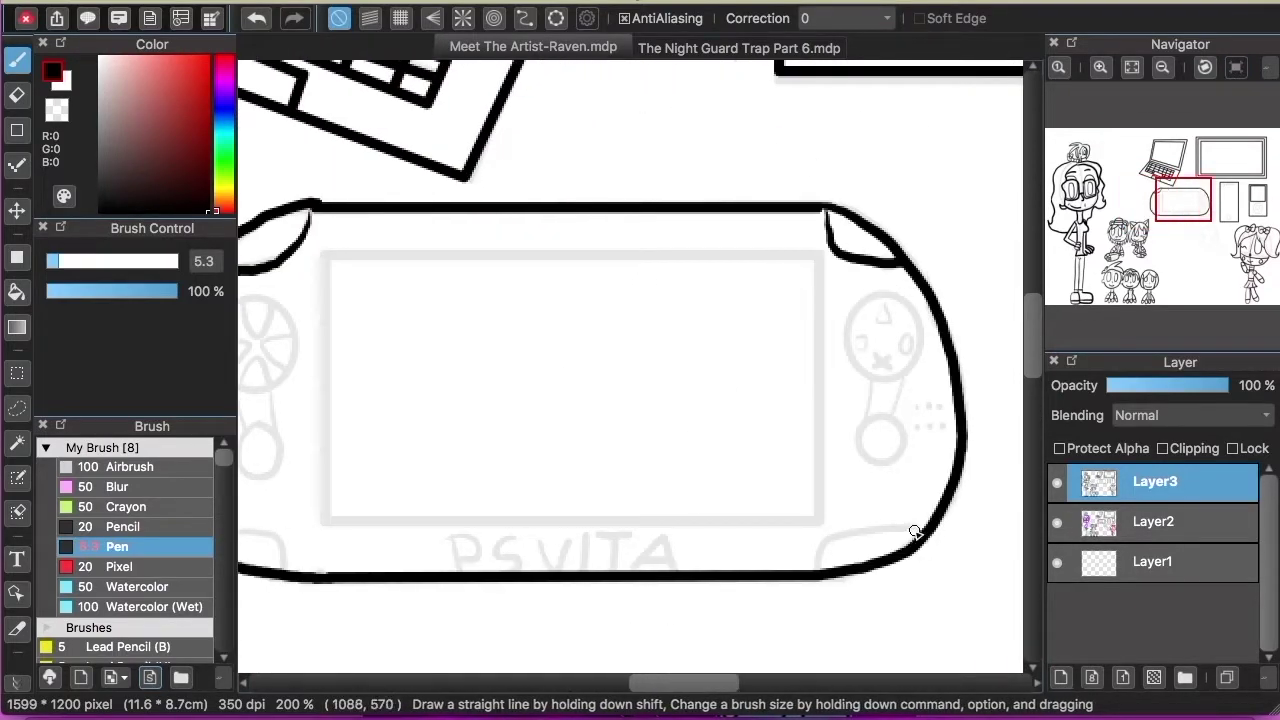
pyautogui.hscroll(-5, 430, 511)
pyautogui.moveTo(422, 540); pyautogui.dragTo(505, 572)
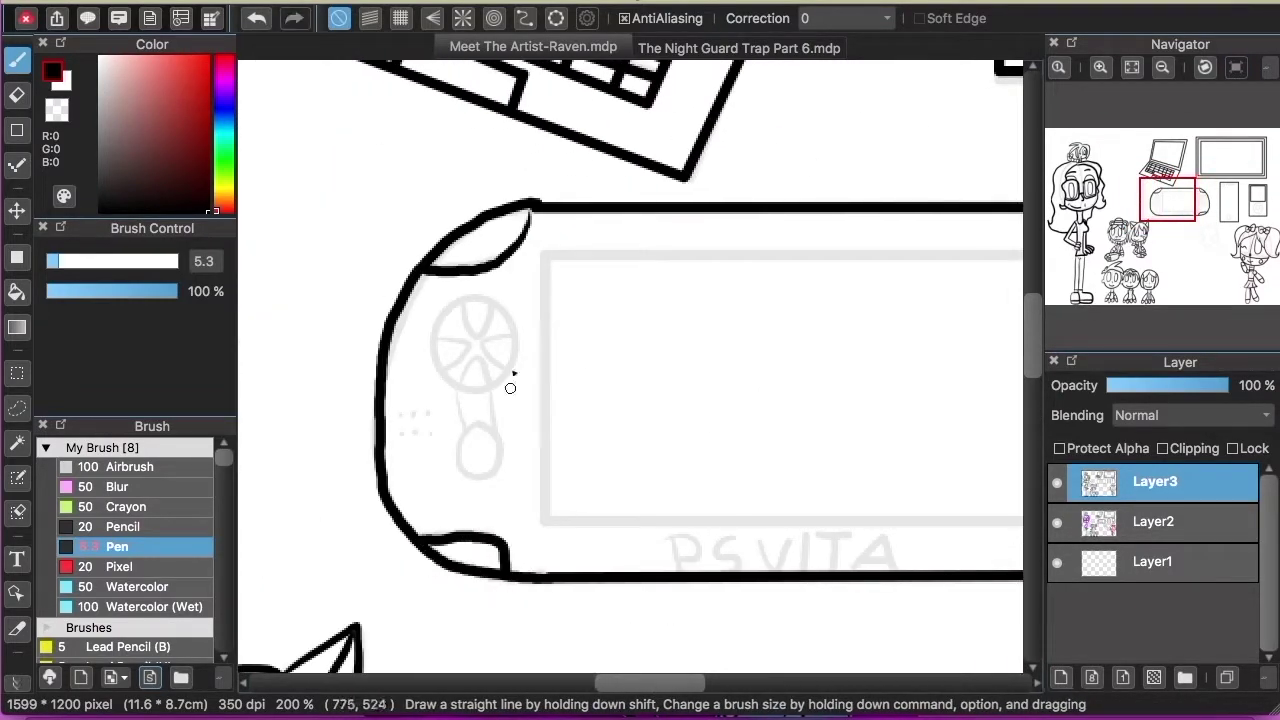
pyautogui.moveTo(1033, 318); pyautogui.dragTo(1033, 336)
pyautogui.press('super+plus')
pyautogui.moveTo(320, 456); pyautogui.dragTo(454, 513)
pyautogui.moveTo(1035, 371); pyautogui.dragTo(1035, 357)
pyautogui.moveTo(405, 231)
pyautogui.mouseDown()
pyautogui.moveTo(418, 362)
pyautogui.moveTo(343, 284)
pyautogui.moveTo(411, 224)
pyautogui.mouseUp()
pyautogui.press('super+z')
pyautogui.press('super+z')
# Ink the PS Vita's directional pad as a circle with the Ellipse shape and draw its direction marks inside freehand.
pyautogui.click(17, 130)
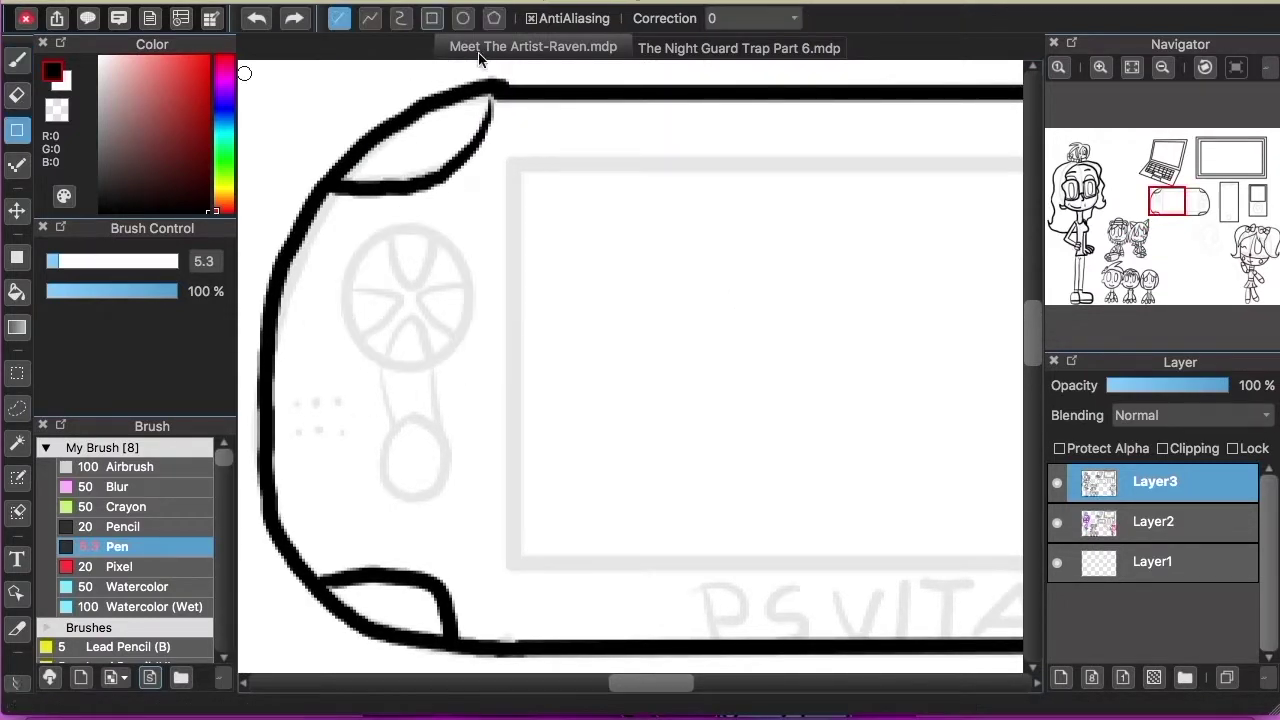
pyautogui.click(463, 18)
pyautogui.moveTo(455, 364); pyautogui.dragTo(471, 360)
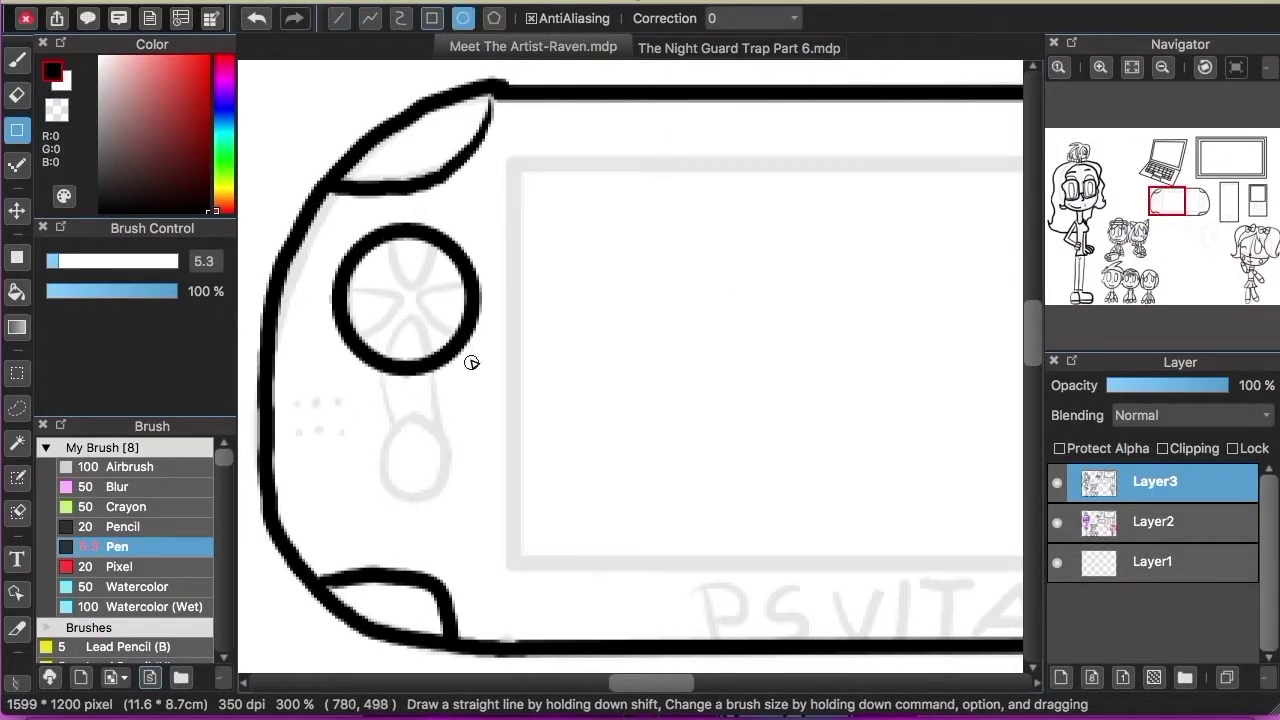
pyautogui.press('b')
pyautogui.press('super+z')
pyautogui.moveTo(385, 358); pyautogui.dragTo(428, 362)
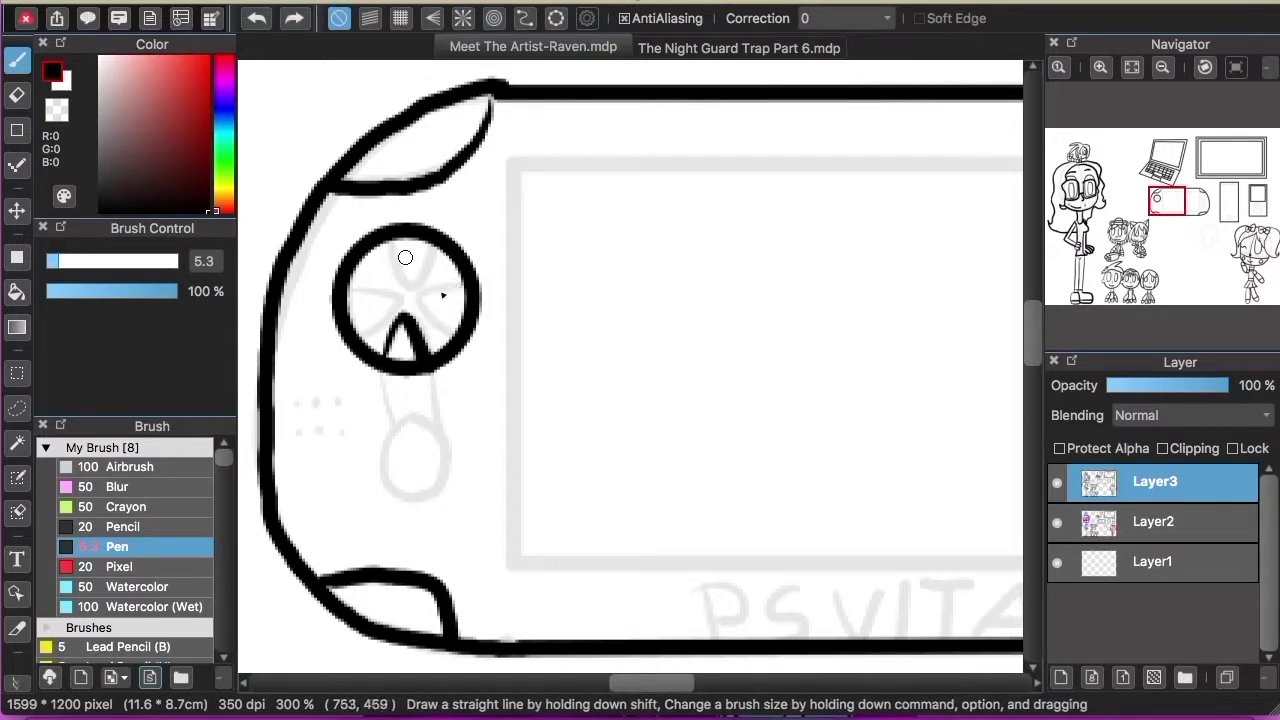
pyautogui.moveTo(345, 294); pyautogui.dragTo(362, 347)
pyautogui.press('super+z')
pyautogui.press('super+z')
pyautogui.moveTo(463, 287); pyautogui.dragTo(453, 336)
pyautogui.moveTo(353, 295); pyautogui.dragTo(355, 295)
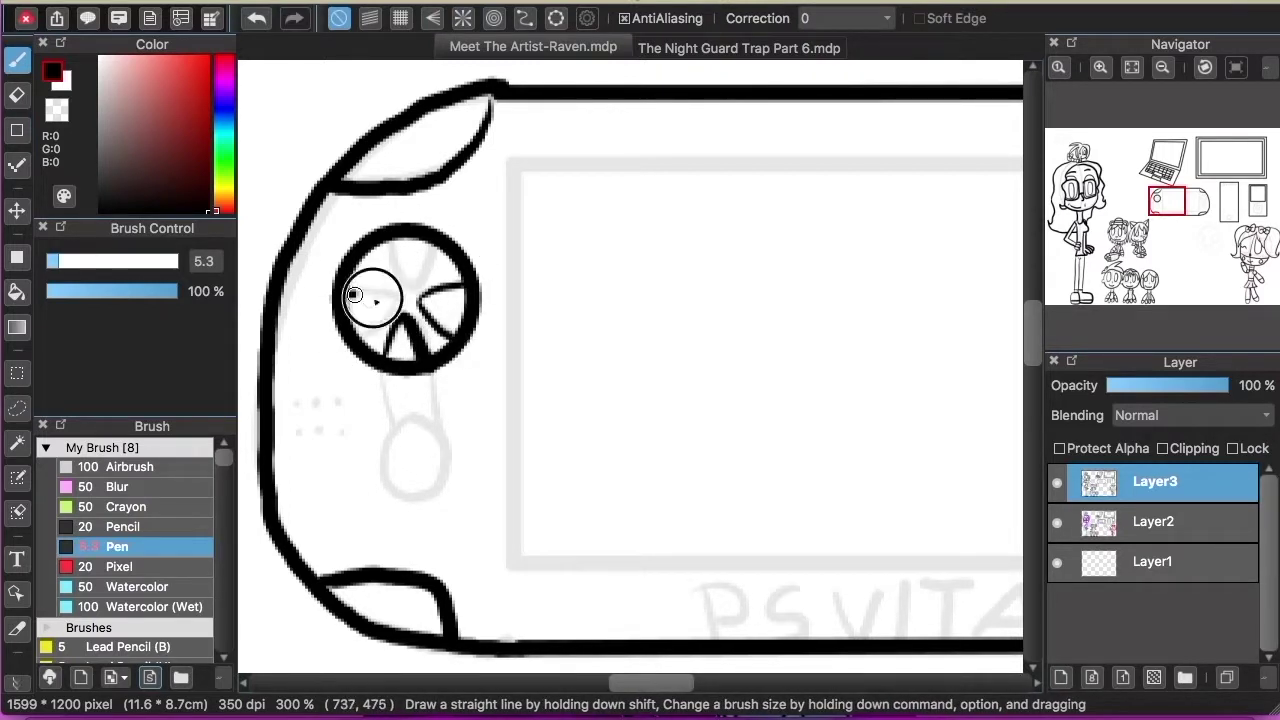
# Ink the PS Vita's left thumbstick, its connecting lines to the directional pad and the speaker dots beside it.
pyautogui.moveTo(409, 424); pyautogui.dragTo(408, 428)
pyautogui.moveTo(384, 374)
pyautogui.mouseDown()
pyautogui.moveTo(404, 431)
pyautogui.moveTo(393, 429)
pyautogui.mouseUp()
pyautogui.press('super+z')
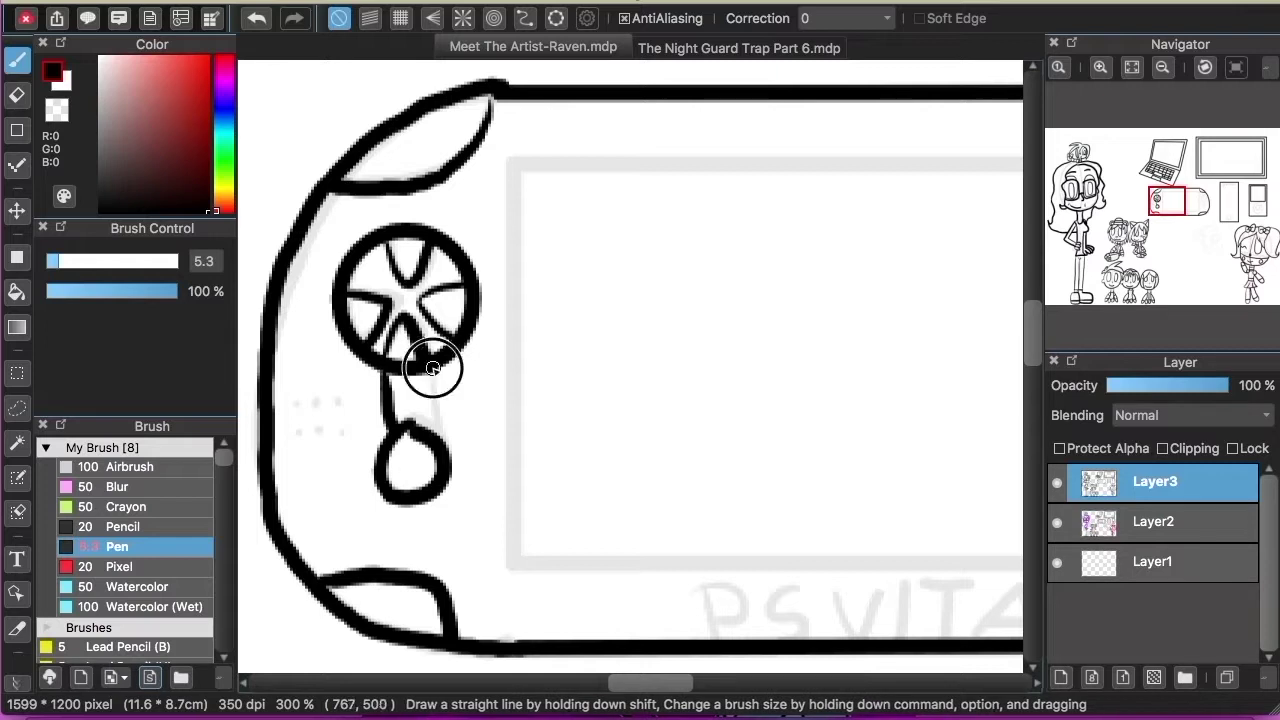
pyautogui.click(326, 402)
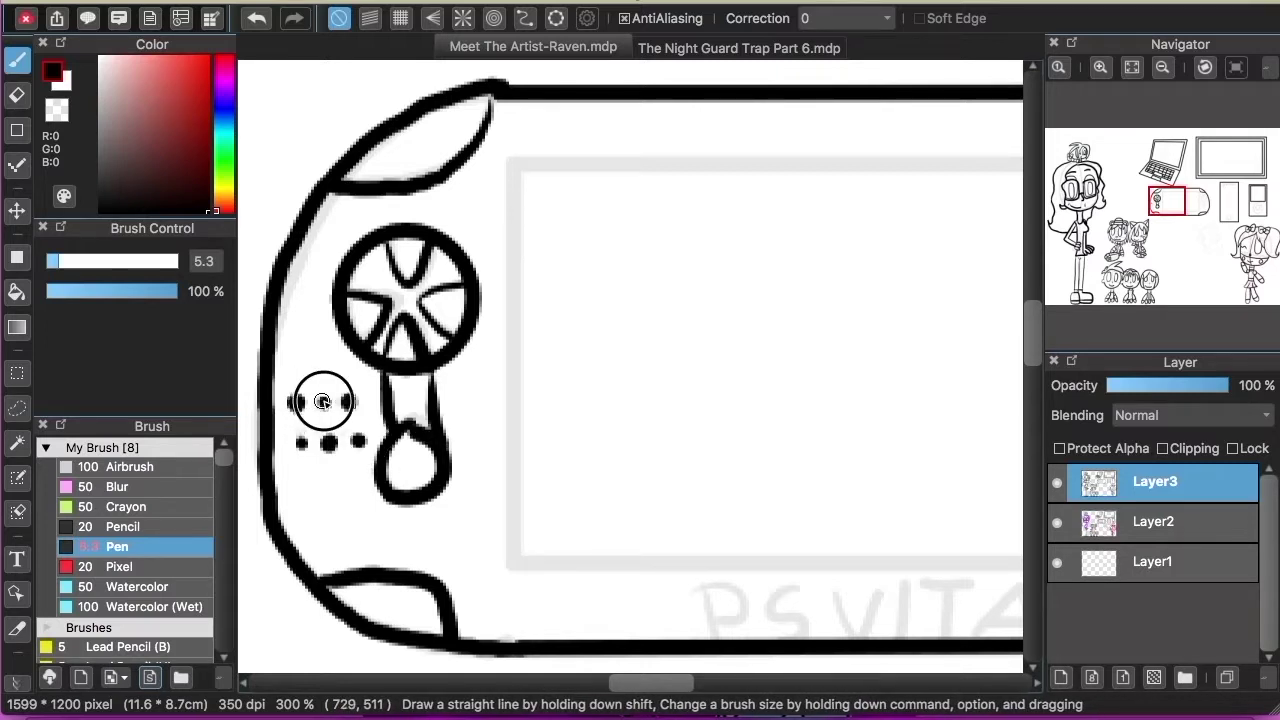
# Ink the PS Vita's round action-button pad with its symbols, the right thumbstick and the neighbouring speaker dots.
pyautogui.hscroll(10, 620, 560)
pyautogui.moveTo(492, 232)
pyautogui.mouseDown()
pyautogui.moveTo(449, 343)
pyautogui.moveTo(468, 245)
pyautogui.mouseUp()
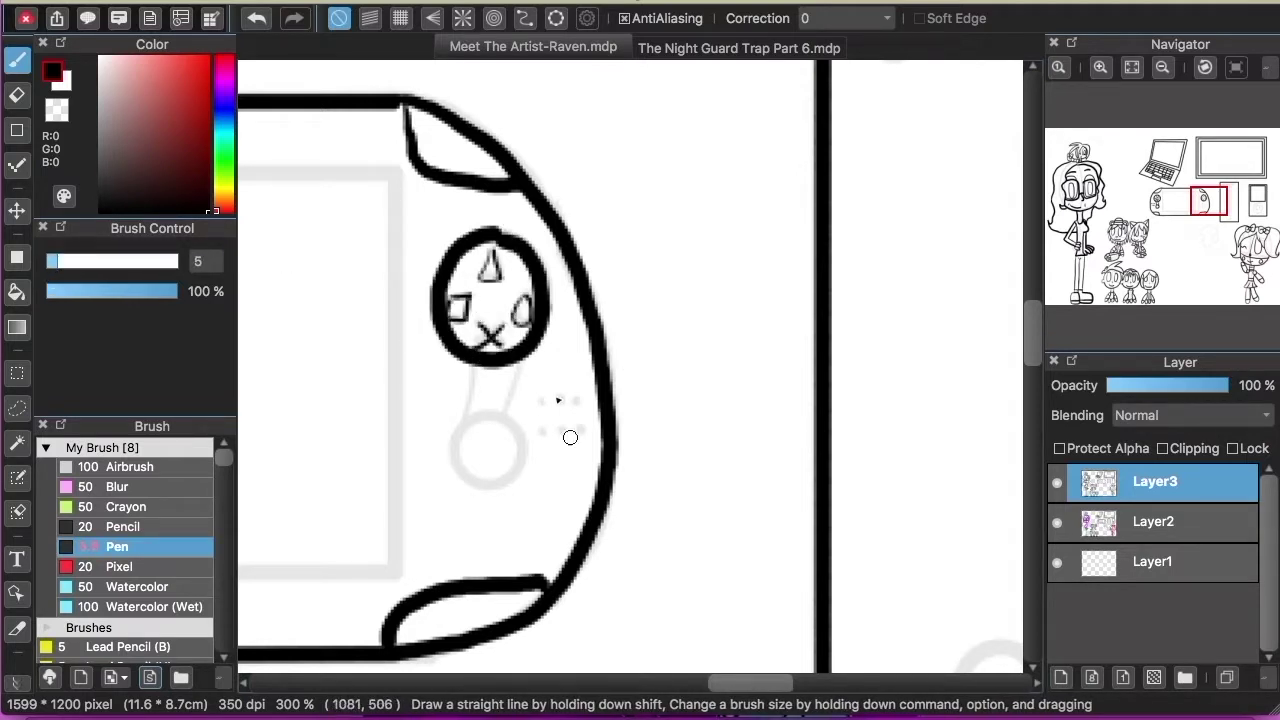
pyautogui.moveTo(471, 481); pyautogui.dragTo(513, 367)
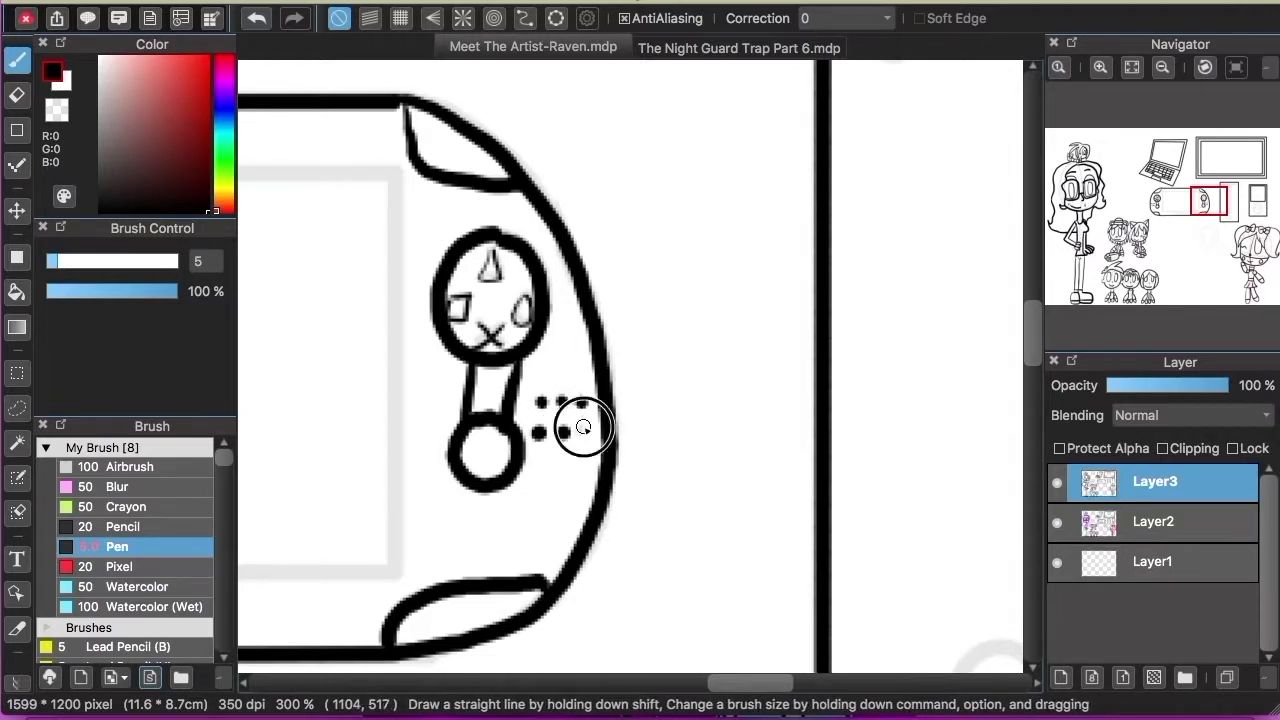
# Ink the PS Vita's screen as a rectangle over its sketch.
pyautogui.click(1162, 67)
pyautogui.click(1162, 67)
pyautogui.click(1190, 206)
pyautogui.click(17, 130)
pyautogui.click(432, 18)
pyautogui.moveTo(340, 224)
pyautogui.mouseDown()
pyautogui.moveTo(708, 397)
pyautogui.moveTo(708, 423)
pyautogui.mouseUp()
# Letter "PSVITA" freehand with the pen below the handheld's screen.
pyautogui.click(17, 60)
pyautogui.click(1186, 220)
pyautogui.click(1100, 67)
pyautogui.click(1100, 67)
pyautogui.click(1100, 67)
pyautogui.click(1176, 227)
pyautogui.moveTo(478, 102)
pyautogui.mouseDown()
pyautogui.moveTo(503, 149)
pyautogui.moveTo(674, 171)
pyautogui.moveTo(777, 103)
pyautogui.moveTo(890, 104)
pyautogui.moveTo(938, 178)
pyautogui.mouseUp()
pyautogui.moveTo(864, 150); pyautogui.dragTo(922, 149)
# Ink the round shape with two side circles and a wavy tail beside the pigtailed girl.
pyautogui.doubleClick(1162, 67)
pyautogui.doubleClick(1162, 67)
pyautogui.click(1200, 267)
pyautogui.click(1100, 67)
pyautogui.doubleClick(1100, 67)
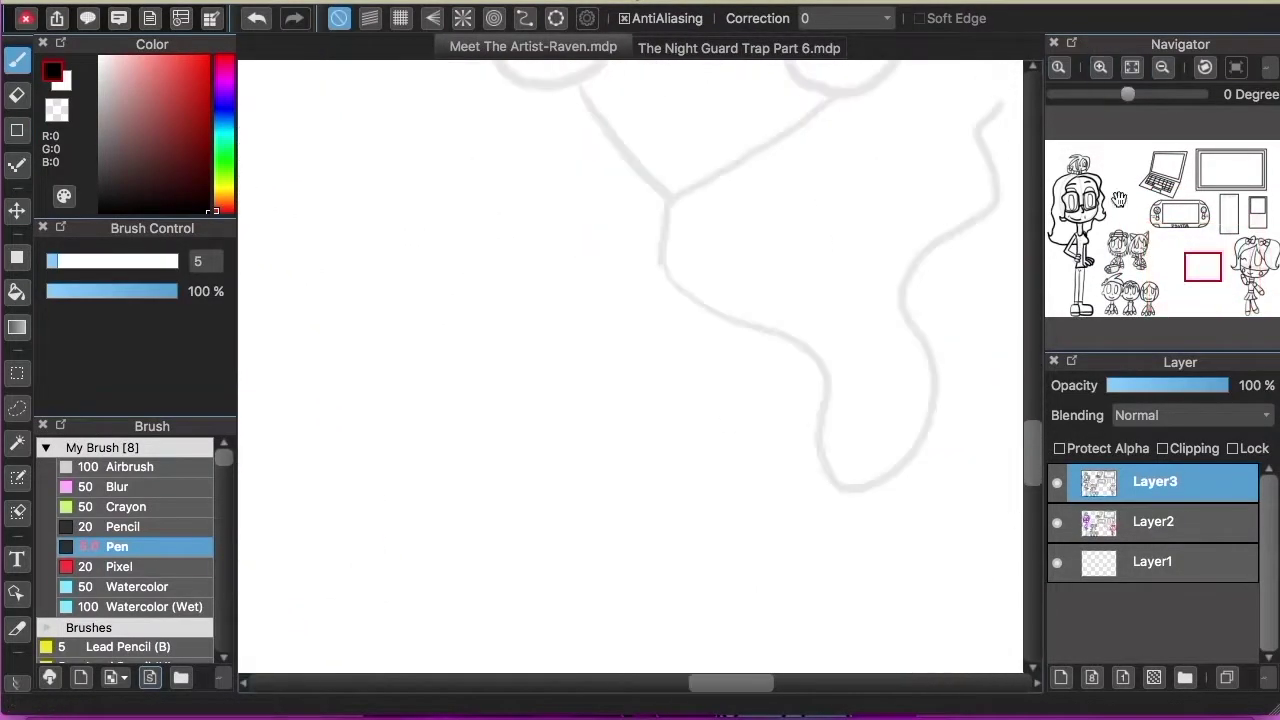
pyautogui.click(1203, 250)
pyautogui.moveTo(568, 246)
pyautogui.mouseDown()
pyautogui.moveTo(551, 251)
pyautogui.moveTo(625, 245)
pyautogui.mouseUp()
pyautogui.hscroll(5, 1034, 400)
pyautogui.scroll(-2, 1034, 400)
pyautogui.scroll(3, 1034, 415)
pyautogui.hscroll(-2, 1034, 415)
pyautogui.moveTo(373, 362)
pyautogui.mouseDown()
pyautogui.moveTo(685, 258)
pyautogui.moveTo(719, 392)
pyautogui.moveTo(372, 345)
pyautogui.mouseUp()
pyautogui.press('super+z')
pyautogui.scroll(-4, 371, 348)
pyautogui.moveTo(430, 234); pyautogui.dragTo(526, 360)
pyautogui.press('super+z')
pyautogui.moveTo(685, 248)
pyautogui.mouseDown()
pyautogui.moveTo(530, 349)
pyautogui.moveTo(817, 389)
pyautogui.moveTo(853, 240)
pyautogui.mouseUp()
# Ink the music player's control wheel as two nested circles below its screen.
pyautogui.moveTo(726, 683); pyautogui.dragTo(832, 683)
pyautogui.moveTo(1034, 430); pyautogui.dragTo(1036, 332)
pyautogui.click(16, 129)
pyautogui.click(463, 18)
pyautogui.moveTo(500, 322)
pyautogui.mouseDown()
pyautogui.moveTo(674, 531)
pyautogui.moveTo(705, 535)
pyautogui.mouseUp()
pyautogui.moveTo(548, 362)
pyautogui.mouseDown()
pyautogui.moveTo(603, 437)
pyautogui.moveTo(650, 472)
pyautogui.mouseUp()
# Ink the phone's round home button, its camera circle and the narrow speaker slot with the Ellipse shape.
pyautogui.click(1162, 67)
pyautogui.click(1100, 67)
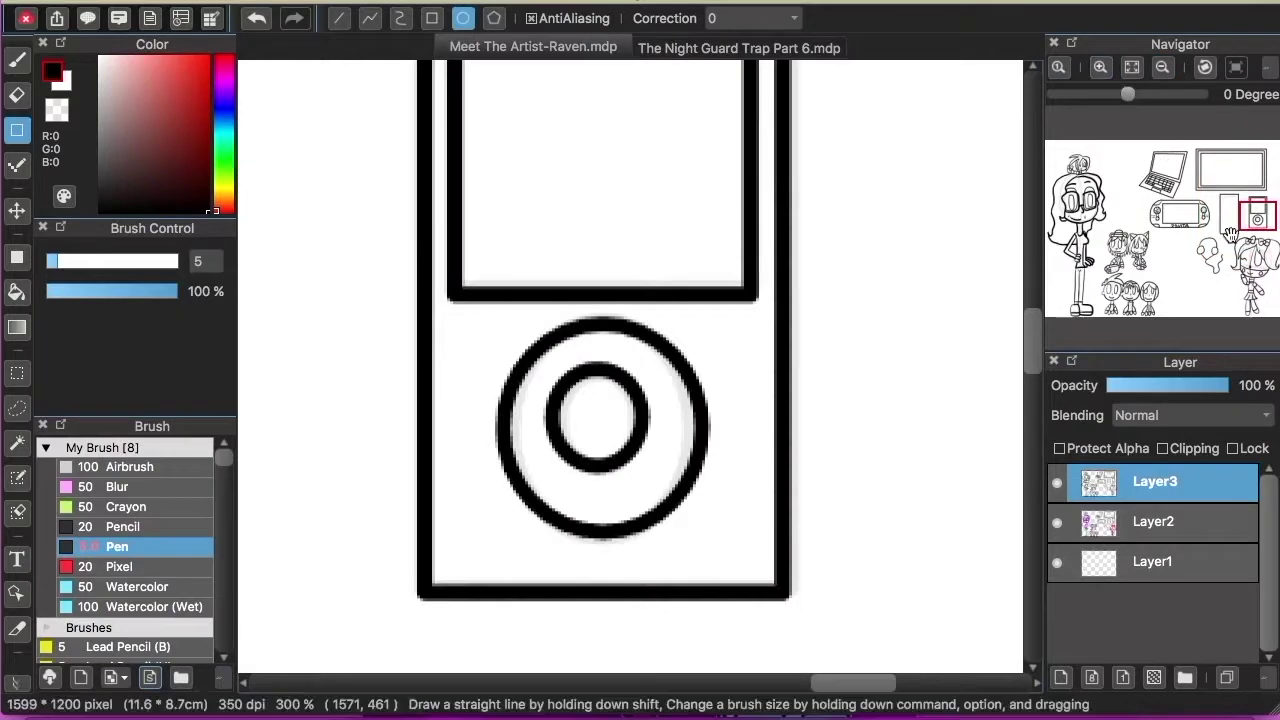
pyautogui.click(1233, 230)
pyautogui.moveTo(473, 266); pyautogui.dragTo(563, 369)
pyautogui.moveTo(1034, 362); pyautogui.dragTo(1032, 296)
pyautogui.moveTo(392, 228); pyautogui.dragTo(436, 276)
pyautogui.moveTo(467, 240); pyautogui.dragTo(667, 270)
# Delete the faded sketch layer, Layer2, from beneath the line art.
pyautogui.click(1162, 70)
pyautogui.click(1170, 523)
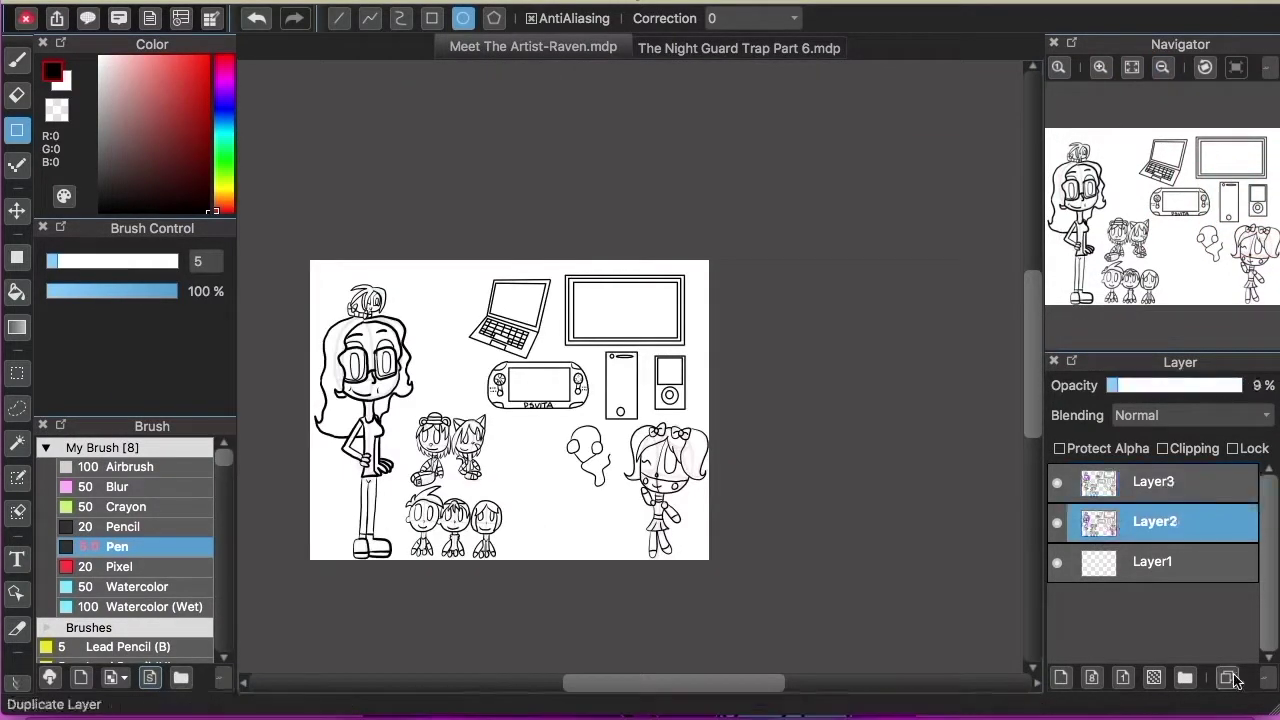
pyautogui.click(1227, 678)
pyautogui.press('super+z')
pyautogui.click(1262, 677)
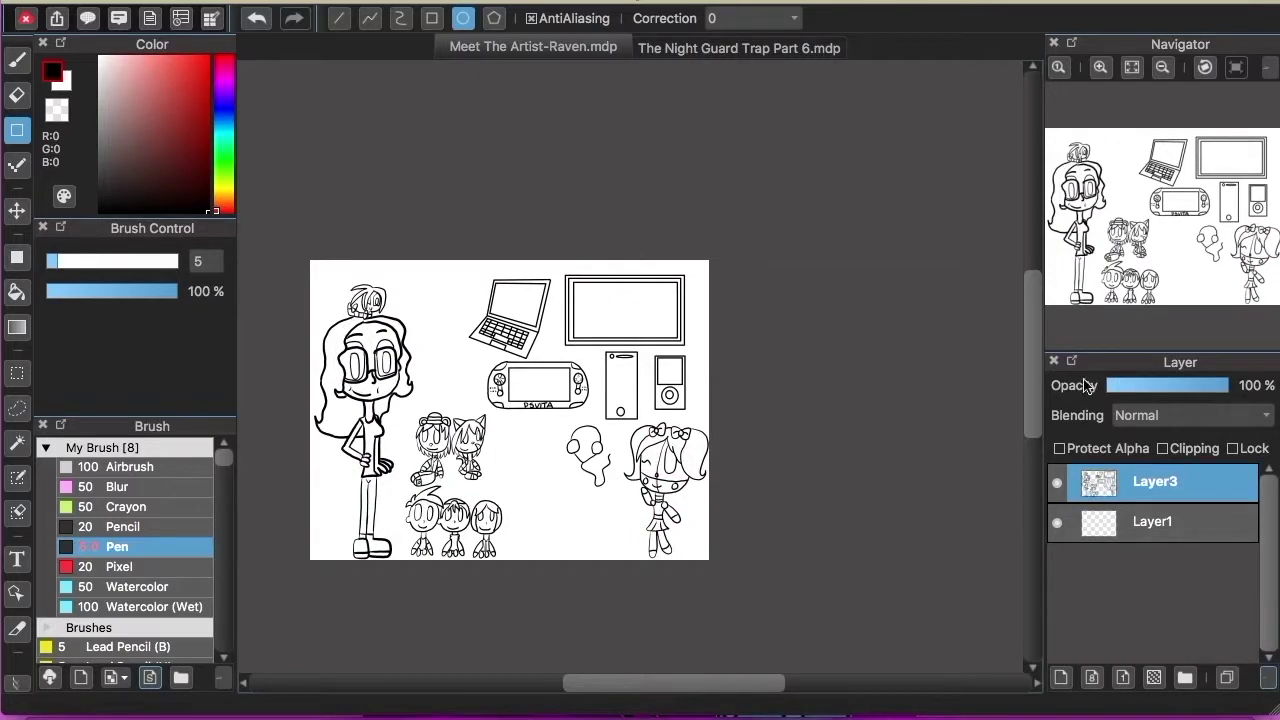
# Paint a solid light grey backdrop on Layer1 with the Pen enlarged to size 1000.
pyautogui.click(103, 98)
pyautogui.moveTo(99, 118); pyautogui.dragTo(99, 119)
pyautogui.click(17, 61)
pyautogui.moveTo(62, 262); pyautogui.dragTo(200, 270)
pyautogui.click(1154, 521)
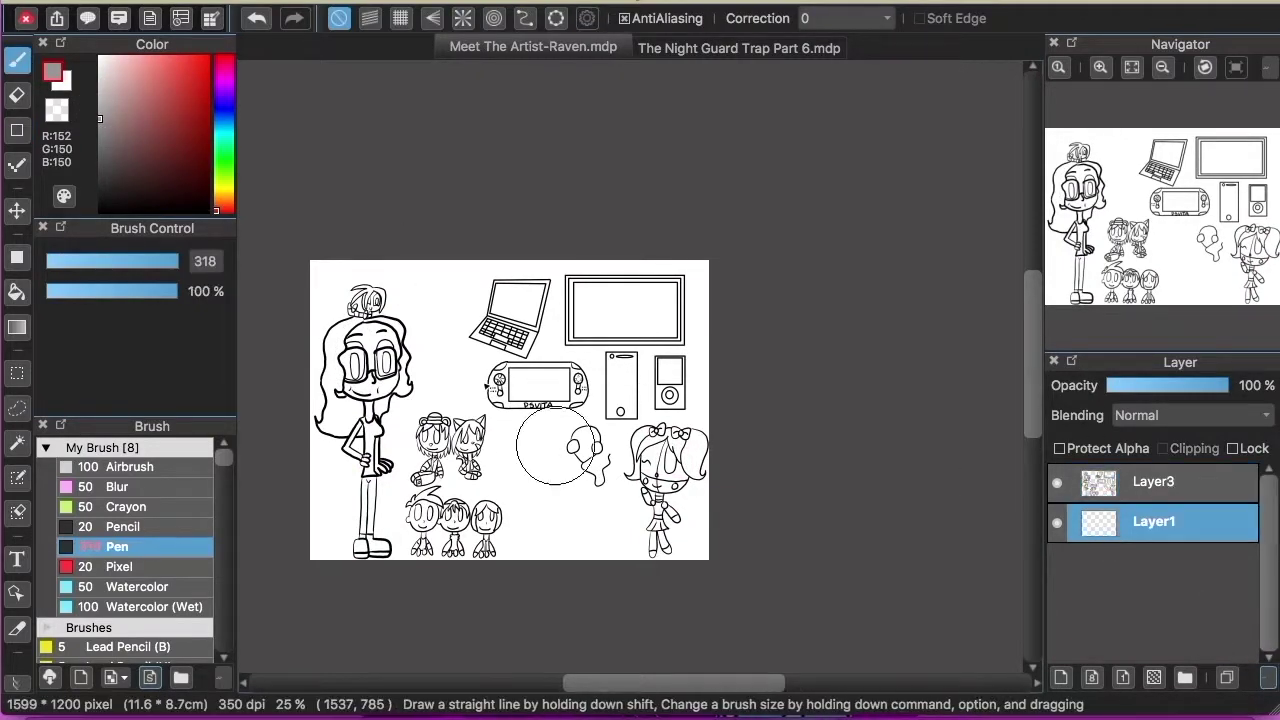
pyautogui.moveTo(320, 256); pyautogui.dragTo(318, 340)
pyautogui.moveTo(156, 267); pyautogui.dragTo(198, 267)
pyautogui.moveTo(351, 245)
pyautogui.mouseDown()
pyautogui.moveTo(323, 322)
pyautogui.moveTo(310, 430)
pyautogui.mouseUp()
pyautogui.press('super+z')
pyautogui.press('super+z')
pyautogui.click(101, 88)
pyautogui.moveTo(306, 263)
pyautogui.mouseDown()
pyautogui.moveTo(698, 346)
pyautogui.moveTo(611, 515)
pyautogui.moveTo(518, 606)
pyautogui.moveTo(522, 384)
pyautogui.moveTo(567, 300)
pyautogui.moveTo(575, 557)
pyautogui.moveTo(496, 341)
pyautogui.moveTo(405, 309)
pyautogui.moveTo(327, 566)
pyautogui.moveTo(444, 380)
pyautogui.moveTo(409, 478)
pyautogui.moveTo(394, 351)
pyautogui.moveTo(353, 368)
pyautogui.moveTo(331, 433)
pyautogui.moveTo(364, 358)
pyautogui.mouseUp()
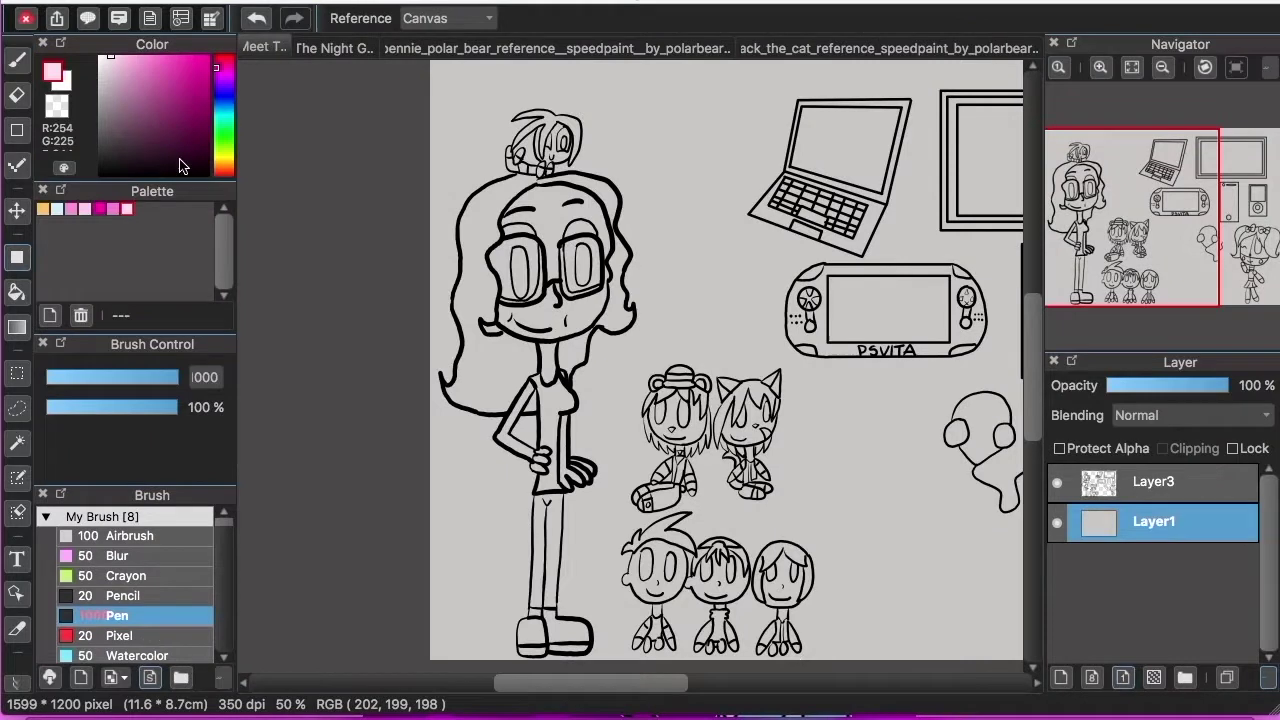
# Fill the main character's face, neck, arms and hands with a skin tone of RGB 230, 189, 156.
pyautogui.moveTo(153, 332); pyautogui.dragTo(153, 356)
pyautogui.moveTo(216, 98); pyautogui.dragTo(219, 188)
pyautogui.moveTo(174, 68); pyautogui.dragTo(169, 49)
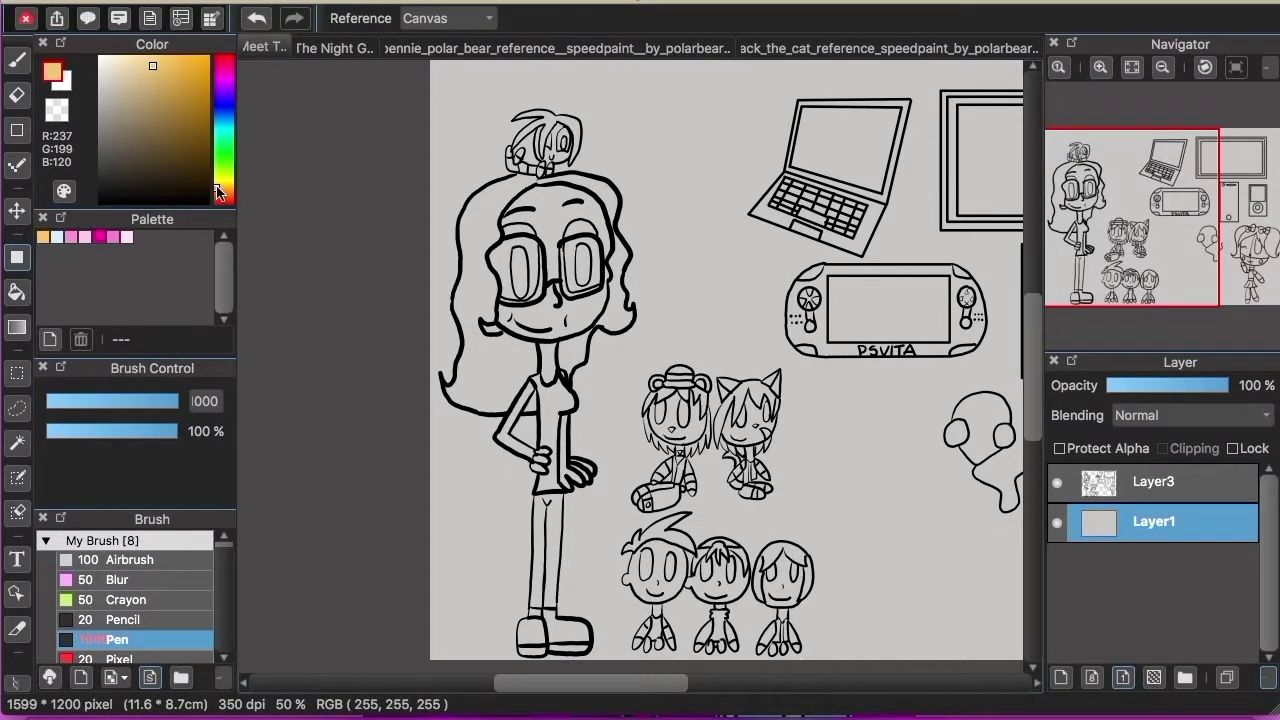
pyautogui.moveTo(218, 193); pyautogui.dragTo(221, 198)
pyautogui.click(133, 70)
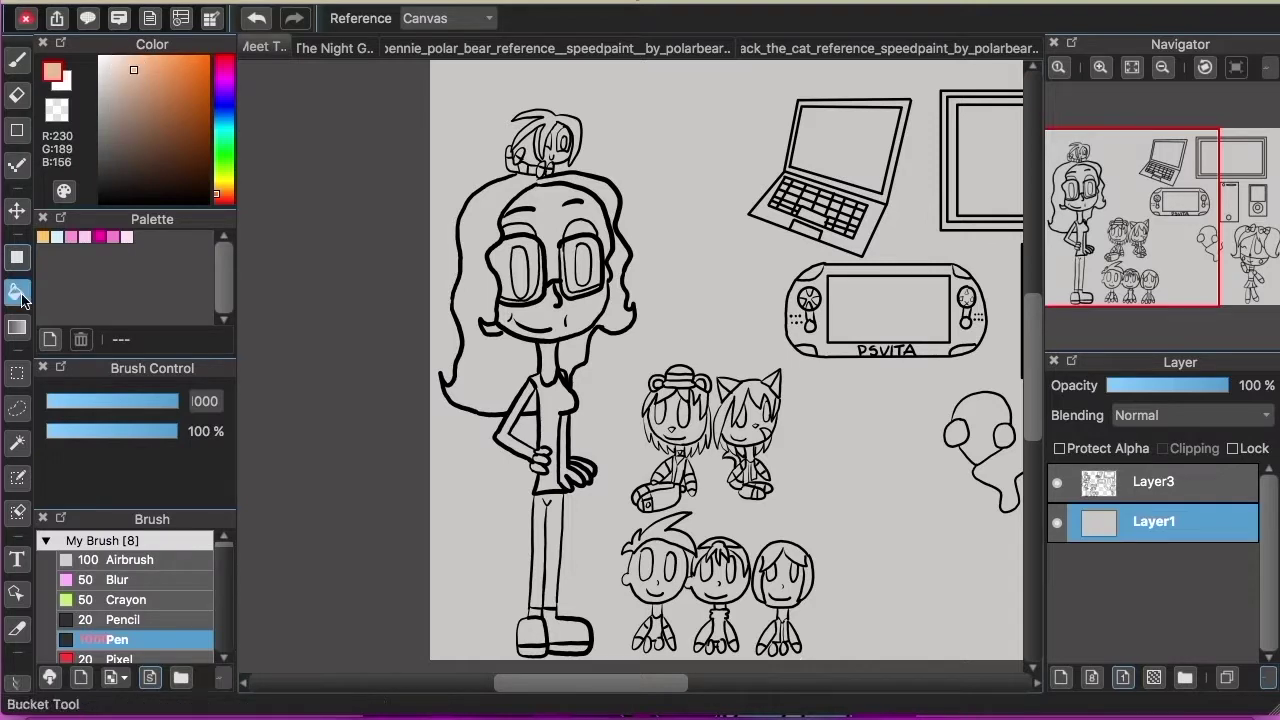
pyautogui.click(16, 291)
pyautogui.click(557, 260)
pyautogui.scroll(2, 476, 316)
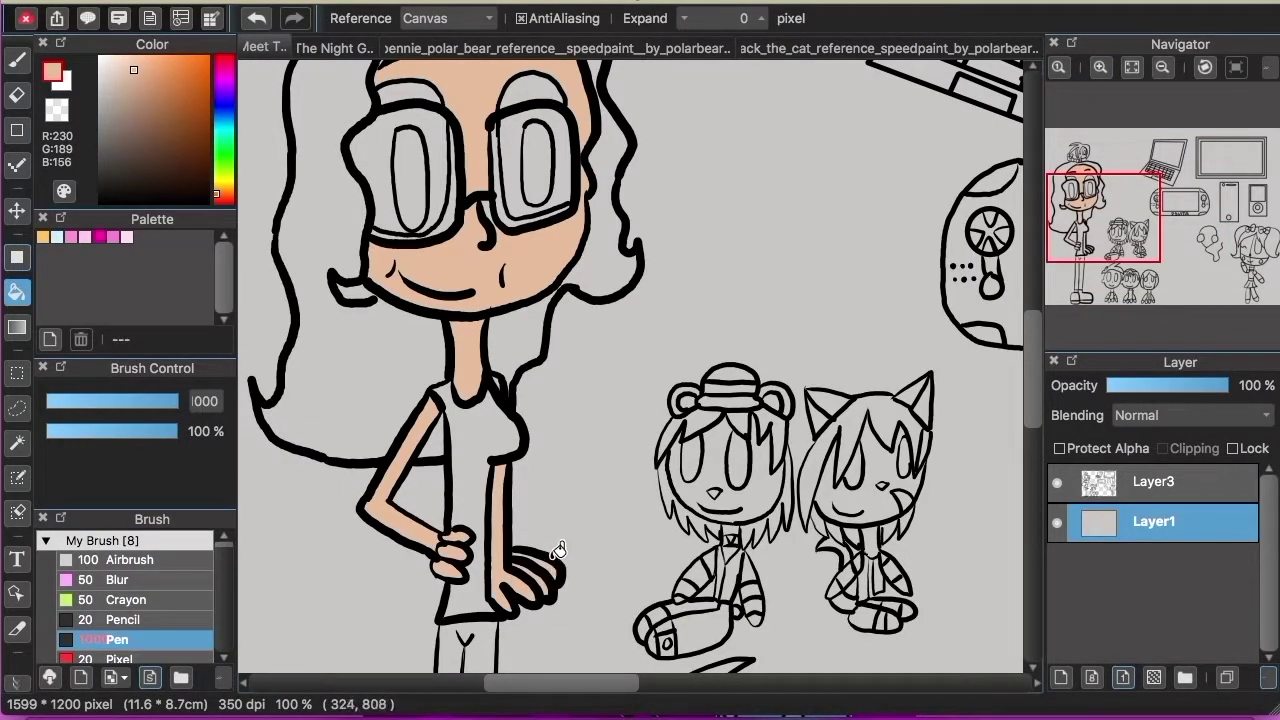
# Fill the whites of the main character's eyes with pure white, and pick up the skin tone for the surrounding gaps.
pyautogui.click(432, 130)
pyautogui.click(564, 158)
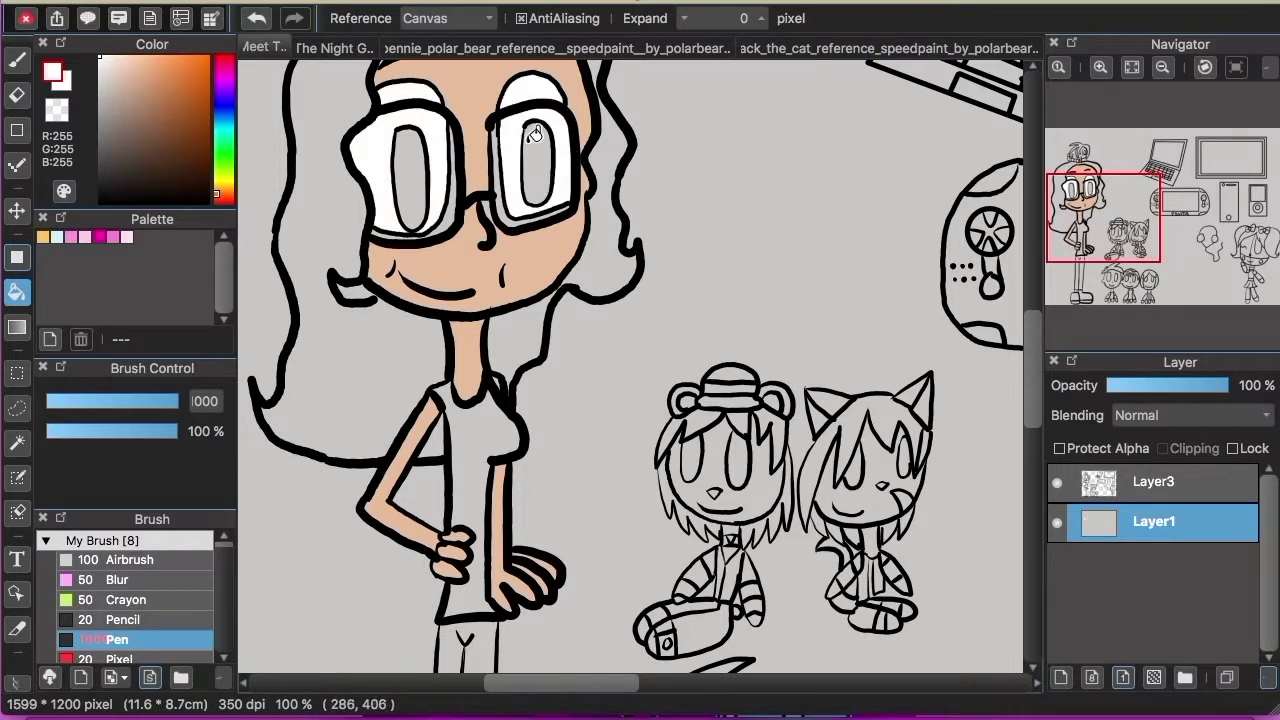
pyautogui.click(17, 683)
pyautogui.click(51, 59)
pyautogui.click(455, 90)
pyautogui.press('g')
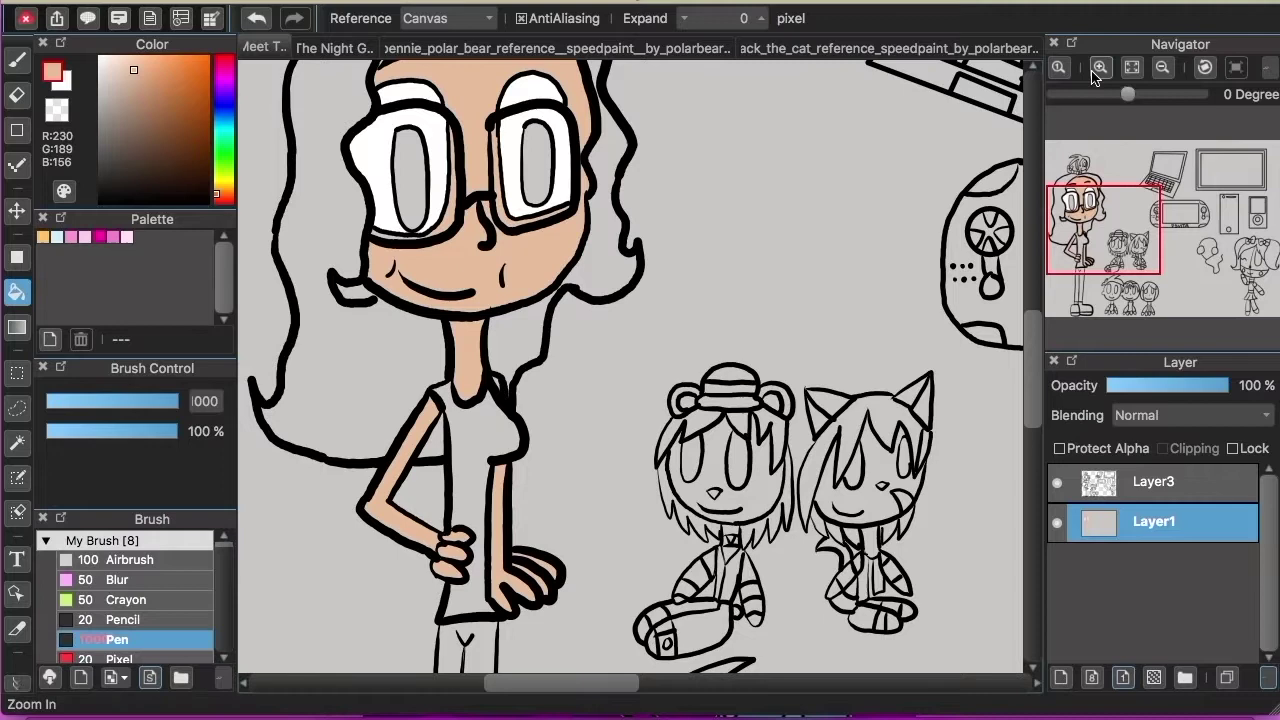
# Fill both of the main character's irises with brown.
pyautogui.scroll(2, 497, 197)
pyautogui.moveTo(1031, 333); pyautogui.dragTo(1031, 305)
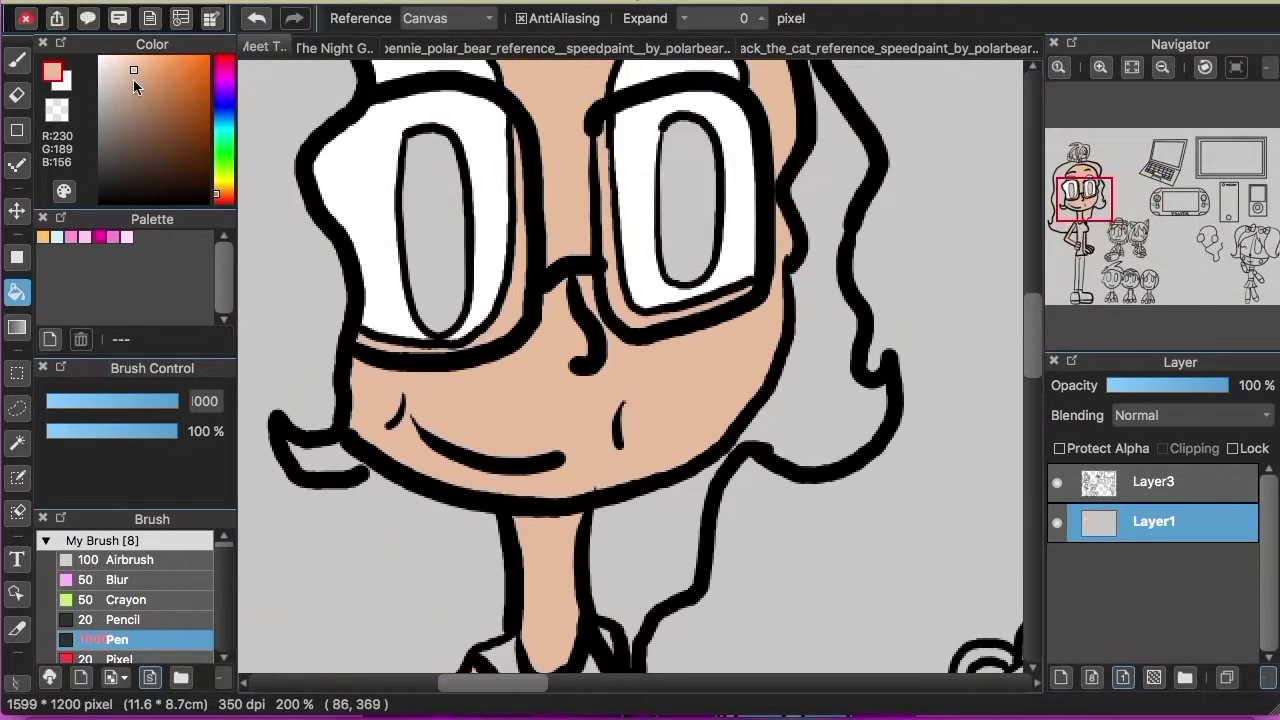
pyautogui.click(455, 145)
pyautogui.click(700, 168)
# Paint narrow black pupils inside the main character's brown irises with the Pen at size 10.7.
pyautogui.press('b')
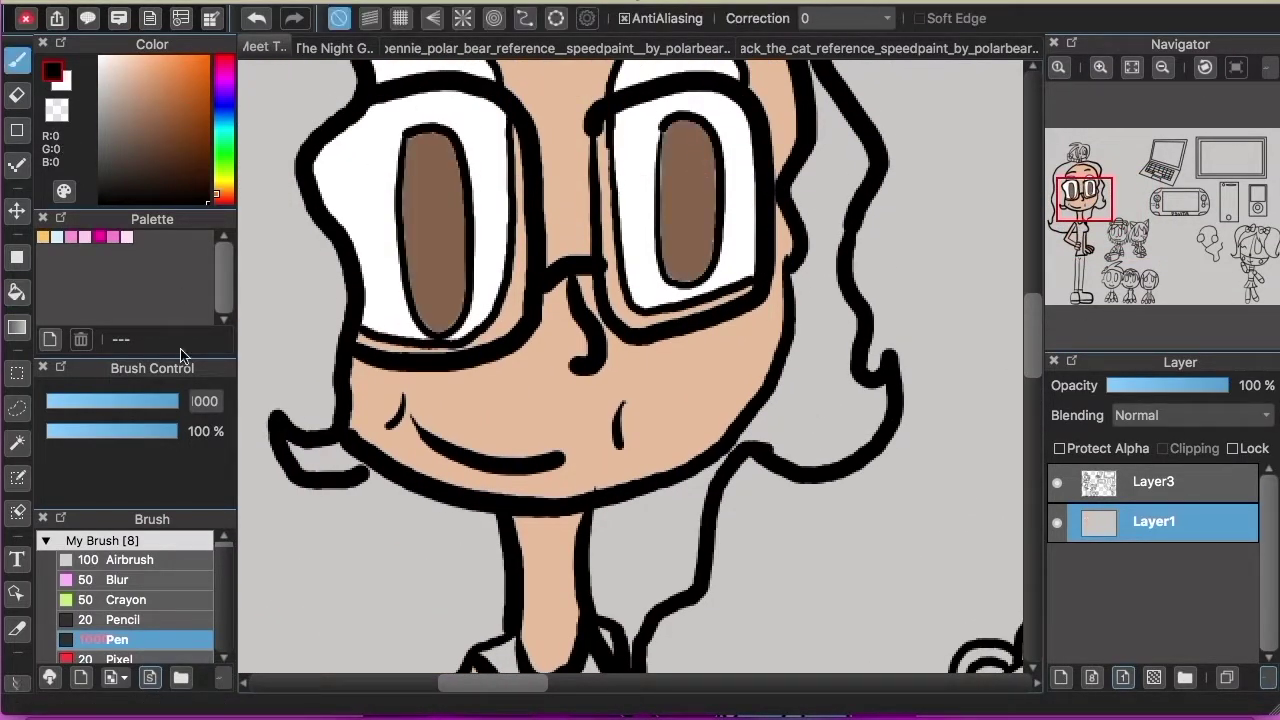
pyautogui.moveTo(430, 145); pyautogui.dragTo(432, 246)
pyautogui.moveTo(685, 145)
pyautogui.mouseDown()
pyautogui.moveTo(674, 243)
pyautogui.moveTo(681, 133)
pyautogui.moveTo(697, 197)
pyautogui.moveTo(709, 158)
pyautogui.mouseUp()
pyautogui.press('super+z')
pyautogui.click(1100, 67)
pyautogui.scroll(3, 672, 72)
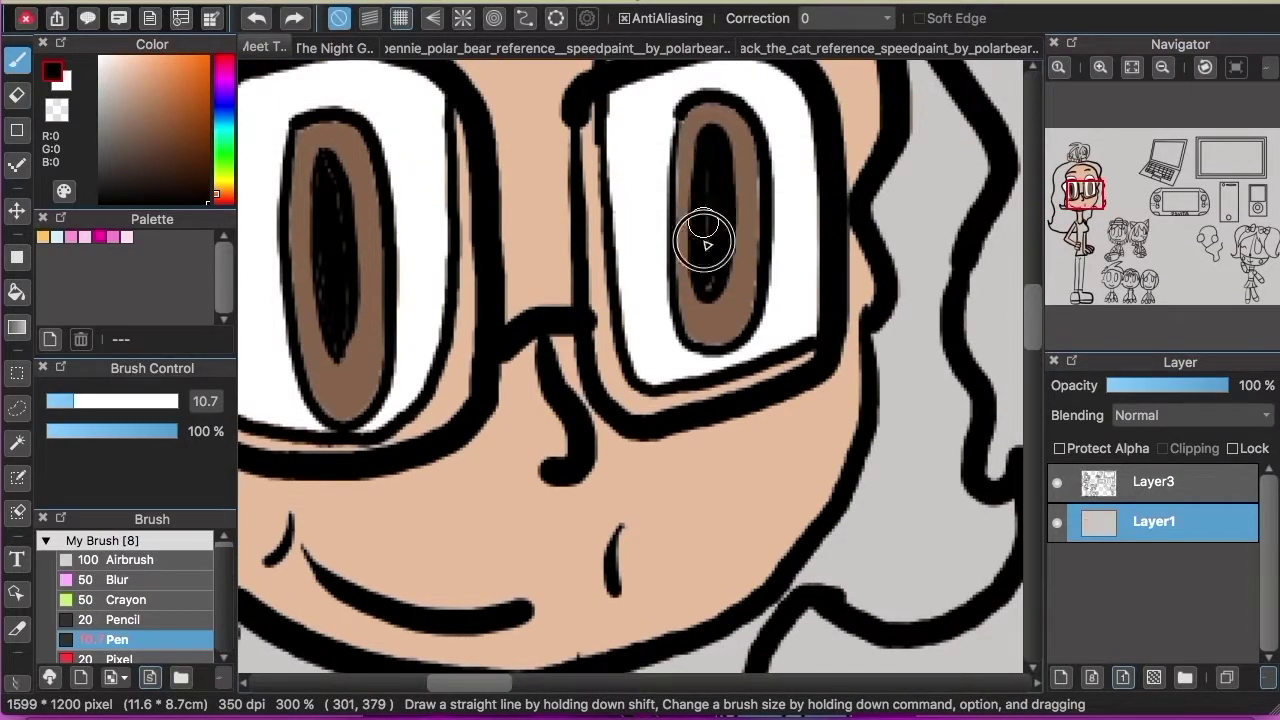
# Paint a white highlight in each of the main character's pupils with the Pen.
pyautogui.click(99, 57)
pyautogui.moveTo(342, 168); pyautogui.dragTo(338, 196)
pyautogui.moveTo(722, 150); pyautogui.dragTo(729, 157)
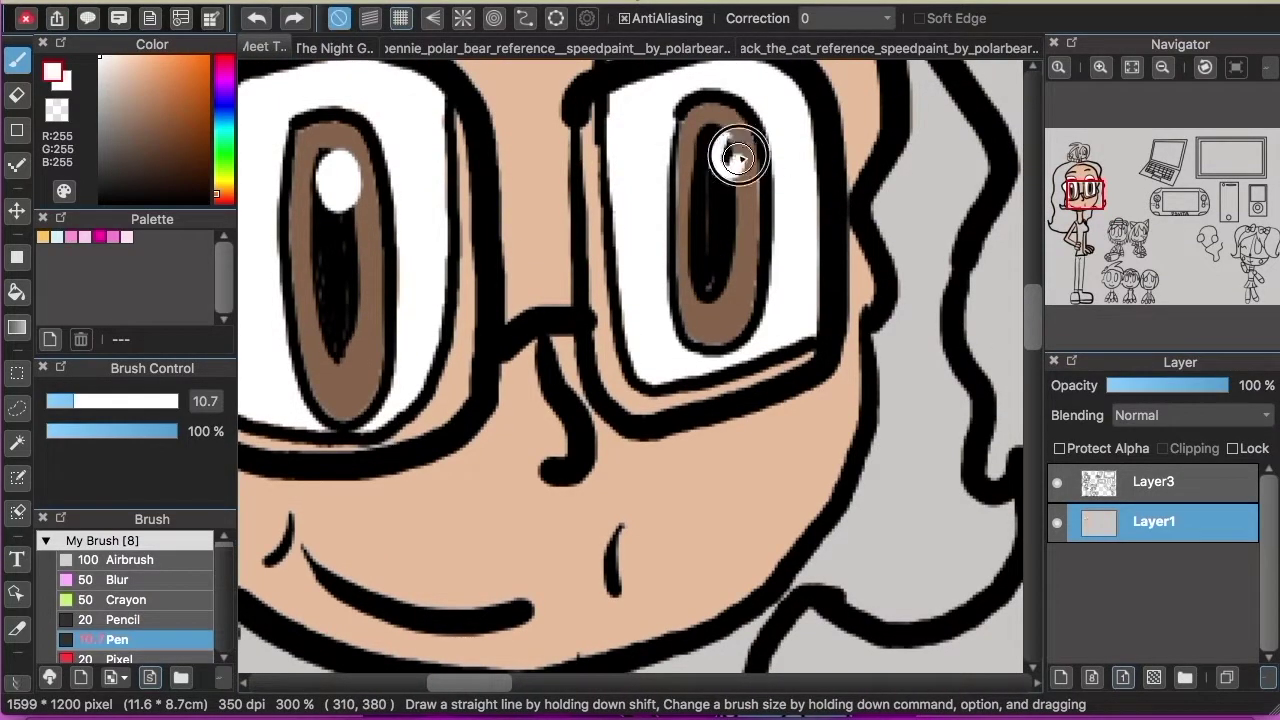
# Fill all sections of the main character's long hair with black, including the curls and the part behind the neck.
pyautogui.click(1161, 67)
pyautogui.click(1161, 67)
pyautogui.click(208, 203)
pyautogui.click(17, 293)
pyautogui.click(448, 325)
pyautogui.click(700, 182)
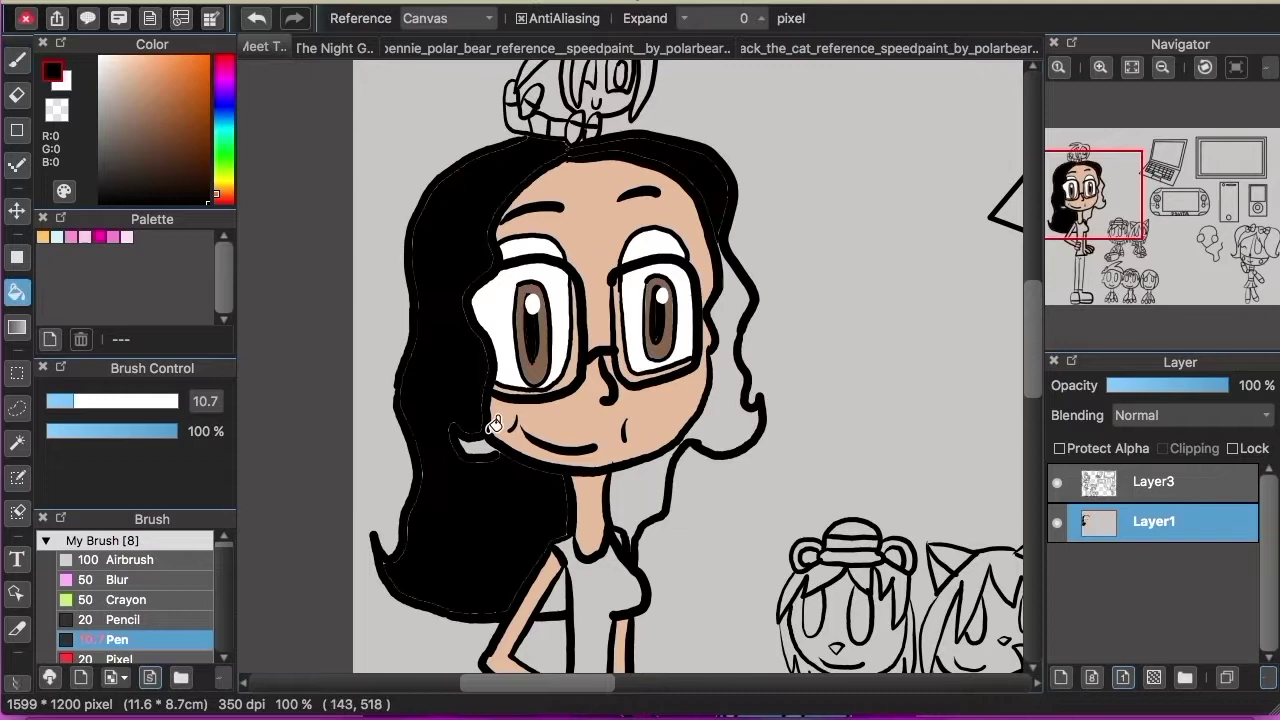
pyautogui.click(475, 446)
pyautogui.click(650, 487)
pyautogui.click(733, 403)
# Fill the main character's top with light cyan and the trousers with blue.
pyautogui.scroll(-4, 1014, 326)
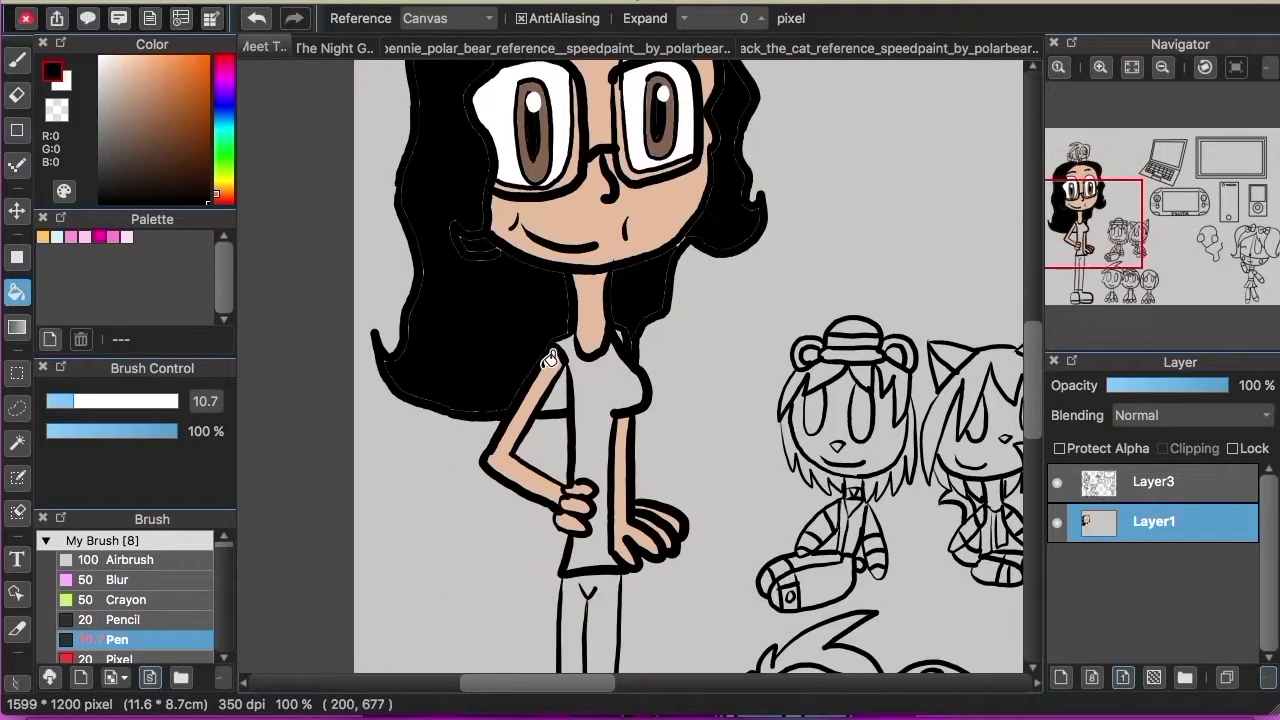
pyautogui.click(217, 132)
pyautogui.click(164, 56)
pyautogui.click(606, 390)
pyautogui.scroll(-4, 690, 365)
pyautogui.click(216, 109)
pyautogui.click(574, 440)
# Fill the sections of the main character's shoes with white.
pyautogui.moveTo(1103, 270); pyautogui.dragTo(1104, 287)
pyautogui.click(100, 57)
pyautogui.click(512, 483)
pyautogui.click(530, 524)
pyautogui.click(442, 494)
pyautogui.click(449, 455)
pyautogui.click(460, 525)
# Fill the face and side strip of the small character on the main character's head with white, undoing the misplaced fill.
pyautogui.moveTo(1097, 214); pyautogui.dragTo(1085, 165)
pyautogui.click(1100, 67)
pyautogui.click(1100, 67)
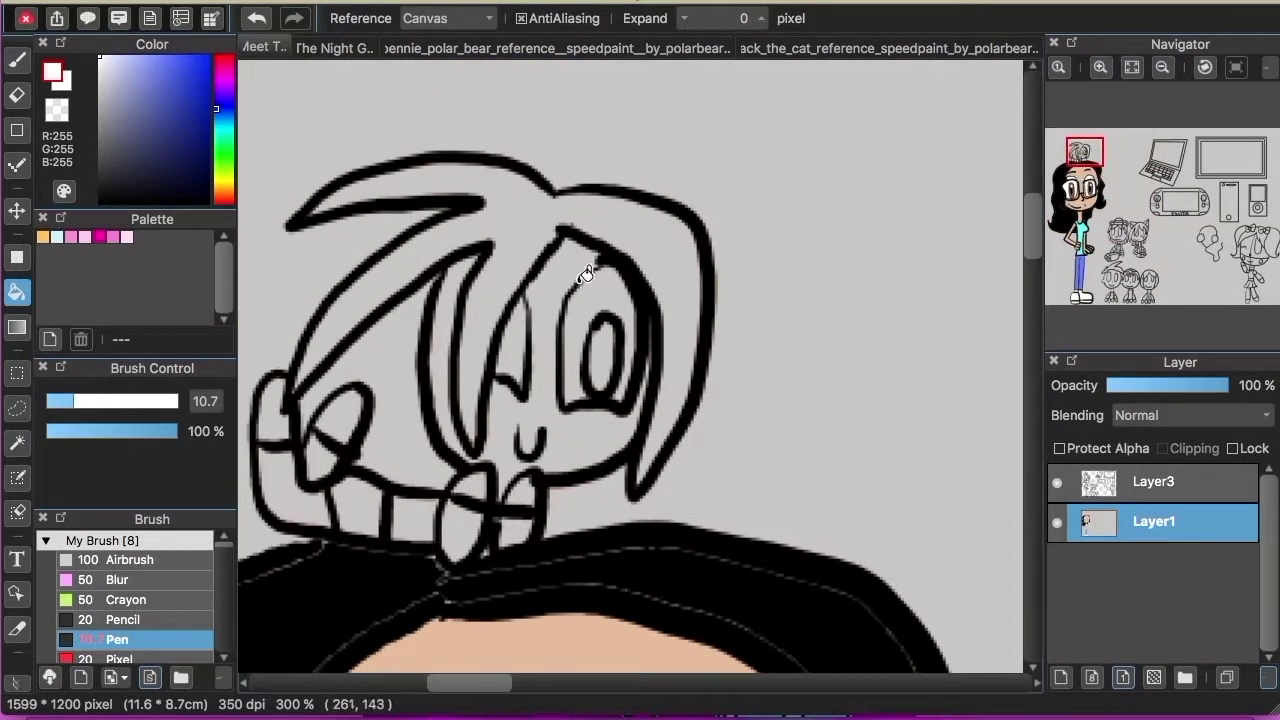
pyautogui.click(545, 268)
pyautogui.click(470, 268)
pyautogui.click(256, 18)
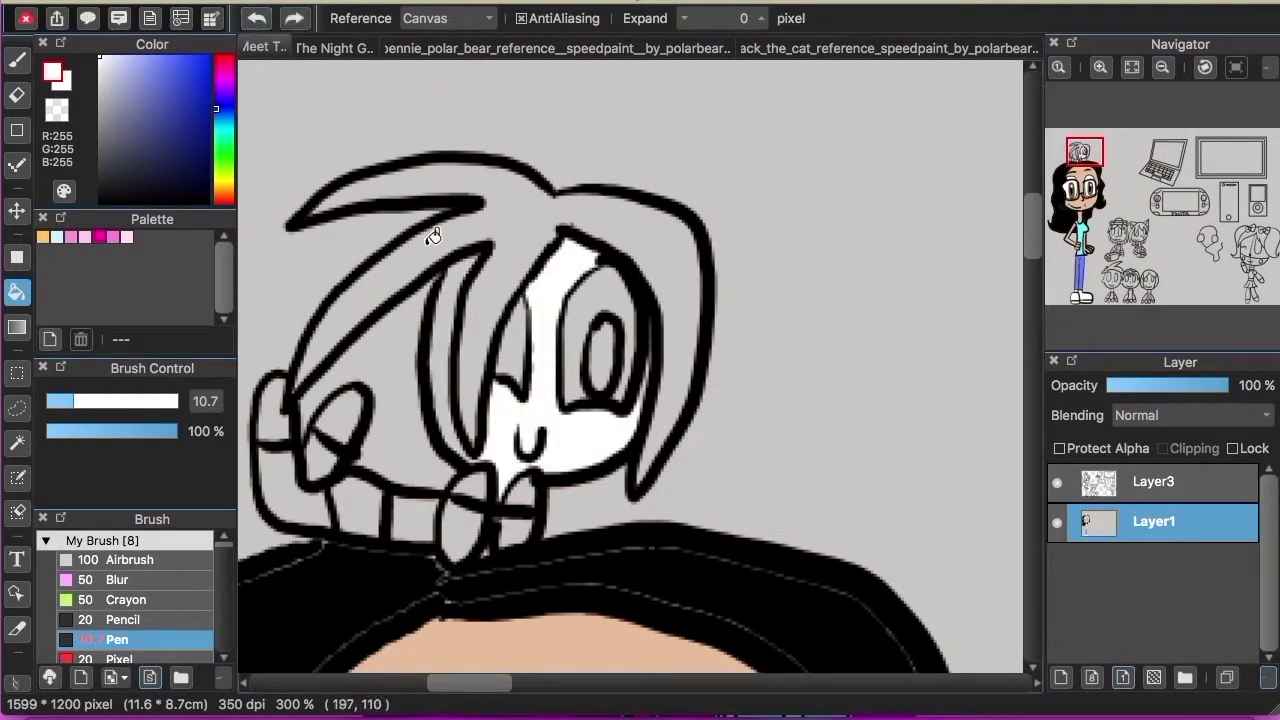
pyautogui.click(458, 281)
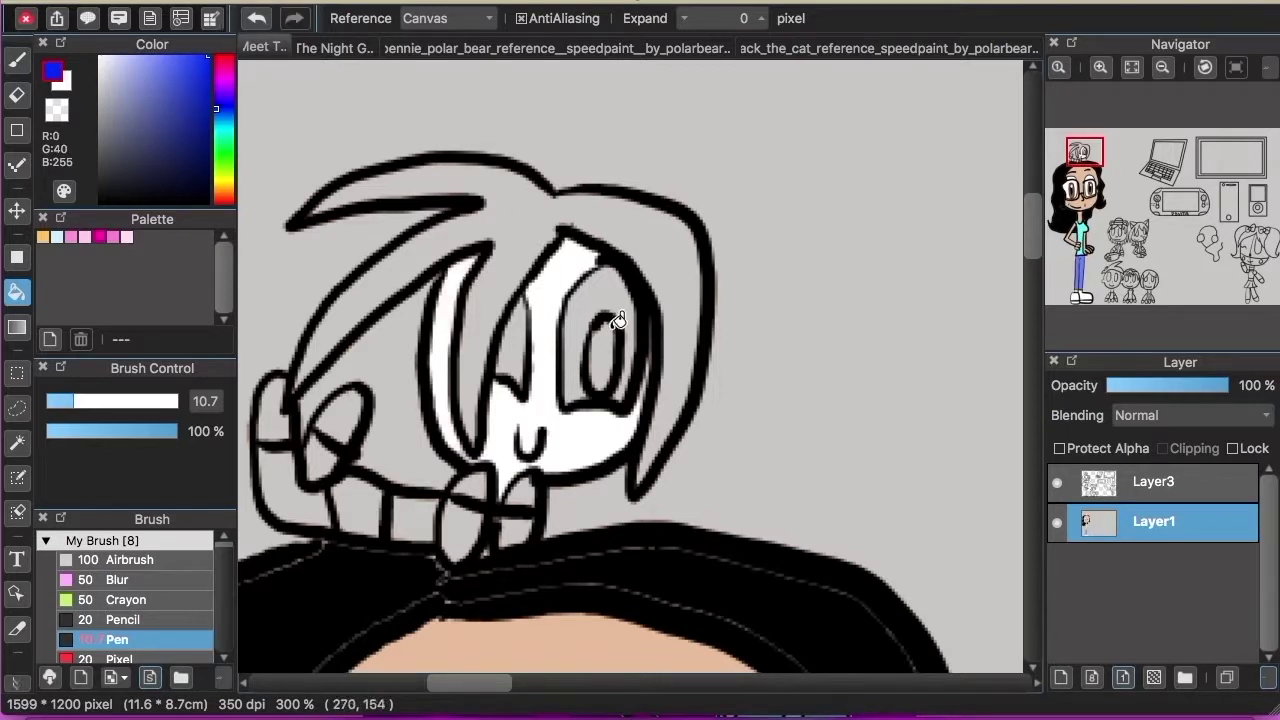
# Colour the small character's hair tips and iris with blue, RGB 0, 40, 255, painting an edge across each tip before filling it.
pyautogui.press('b')
pyautogui.moveTo(440, 265); pyautogui.dragTo(423, 234)
pyautogui.moveTo(468, 304); pyautogui.dragTo(497, 316)
pyautogui.moveTo(395, 173); pyautogui.dragTo(428, 259)
pyautogui.click(17, 292)
pyautogui.click(390, 188)
pyautogui.click(413, 258)
pyautogui.click(481, 325)
pyautogui.click(17, 60)
pyautogui.moveTo(478, 311); pyautogui.dragTo(486, 315)
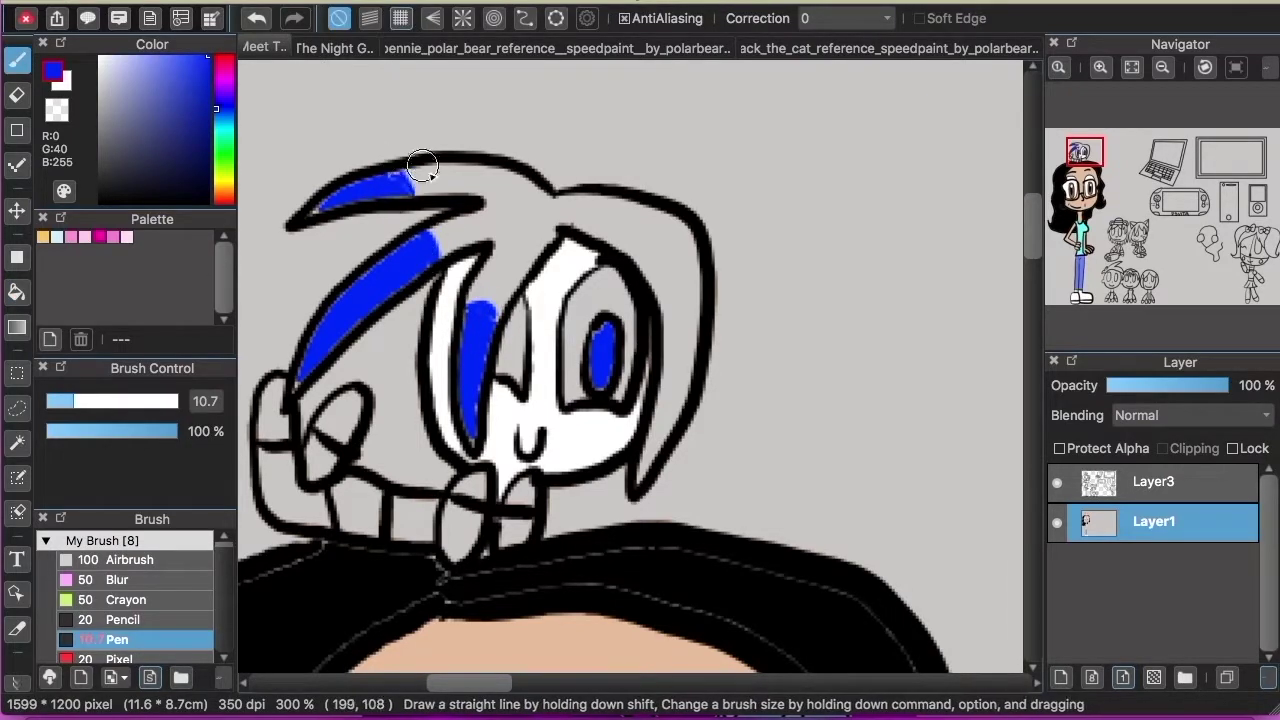
# Fill the rest of the small character's hair with white.
pyautogui.click(100, 57)
pyautogui.click(17, 292)
pyautogui.click(600, 213)
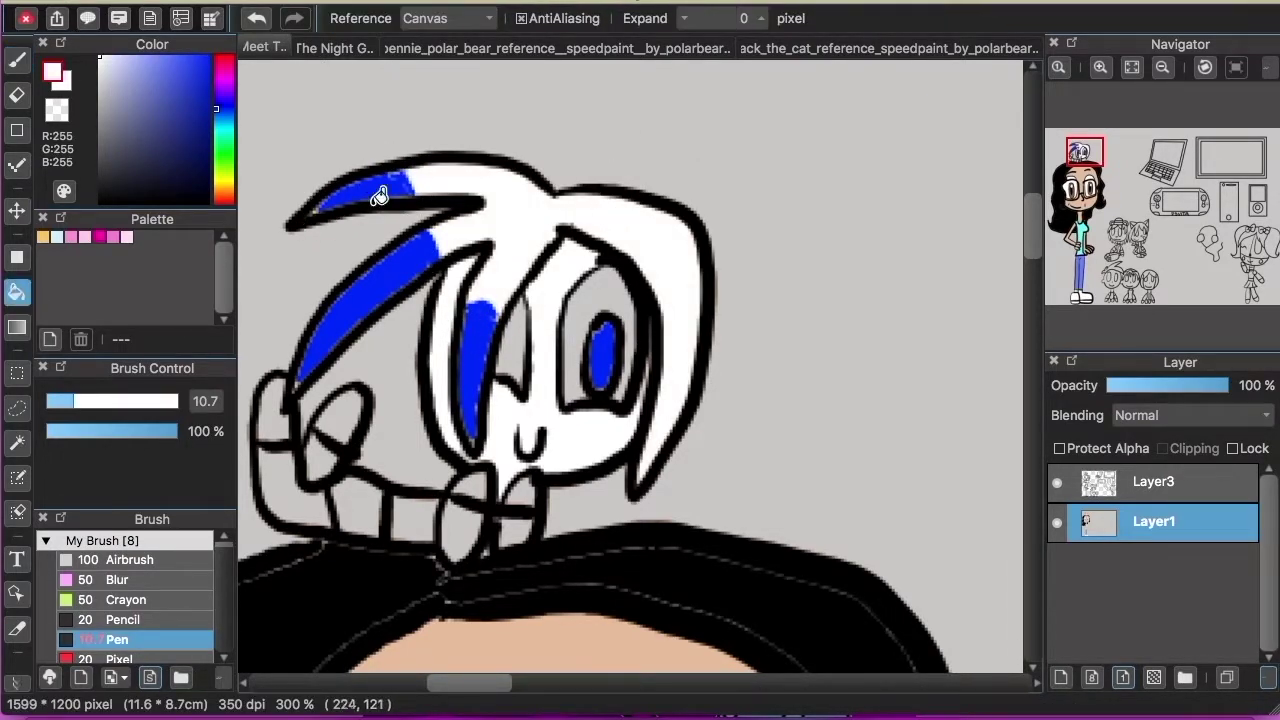
# Blacken the small character's eye areas and repaint the iris with blue, RGB 0, 40, 255.
pyautogui.click(207, 203)
pyautogui.click(580, 320)
pyautogui.click(517, 328)
pyautogui.click(17, 60)
pyautogui.moveTo(627, 342)
pyautogui.mouseDown()
pyautogui.moveTo(605, 402)
pyautogui.moveTo(620, 389)
pyautogui.mouseUp()
pyautogui.click(207, 57)
pyautogui.moveTo(598, 330)
pyautogui.mouseDown()
pyautogui.moveTo(603, 320)
pyautogui.moveTo(597, 359)
pyautogui.mouseUp()
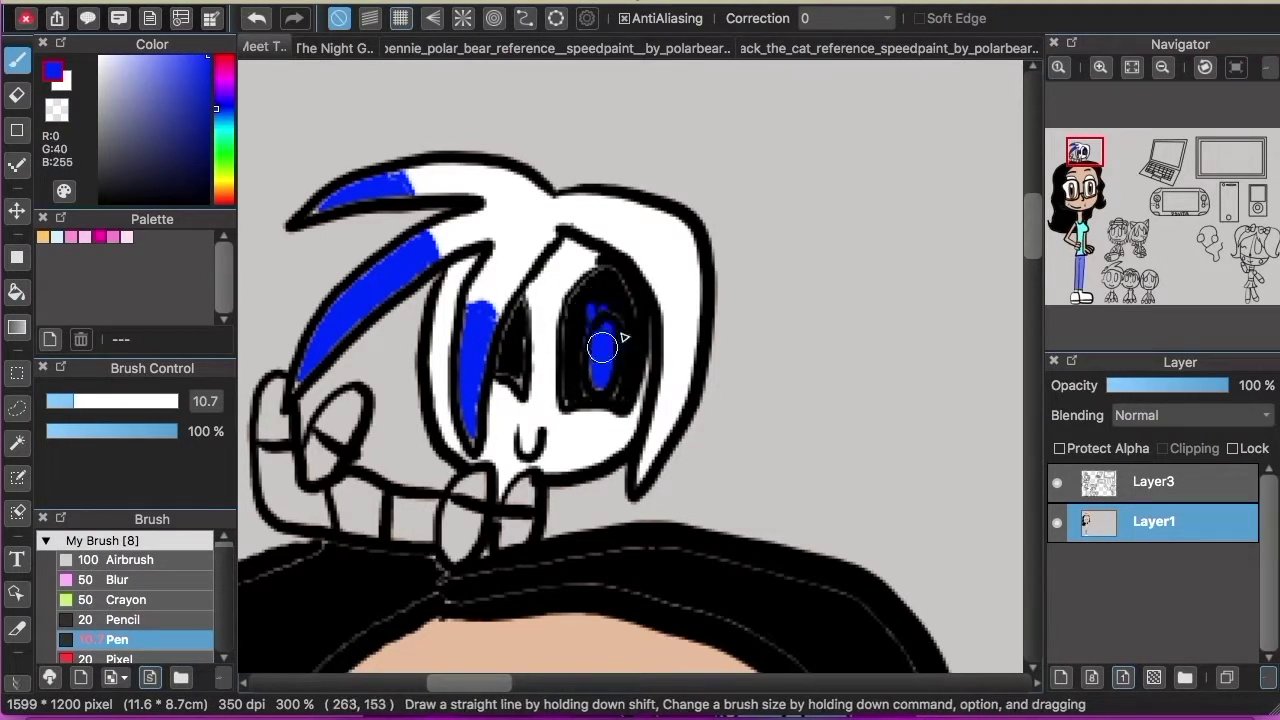
# On Layer3, paint blue streaks below the small character's eyes and a blue spot inside its mouth with a fine Pen.
pyautogui.click(1084, 498)
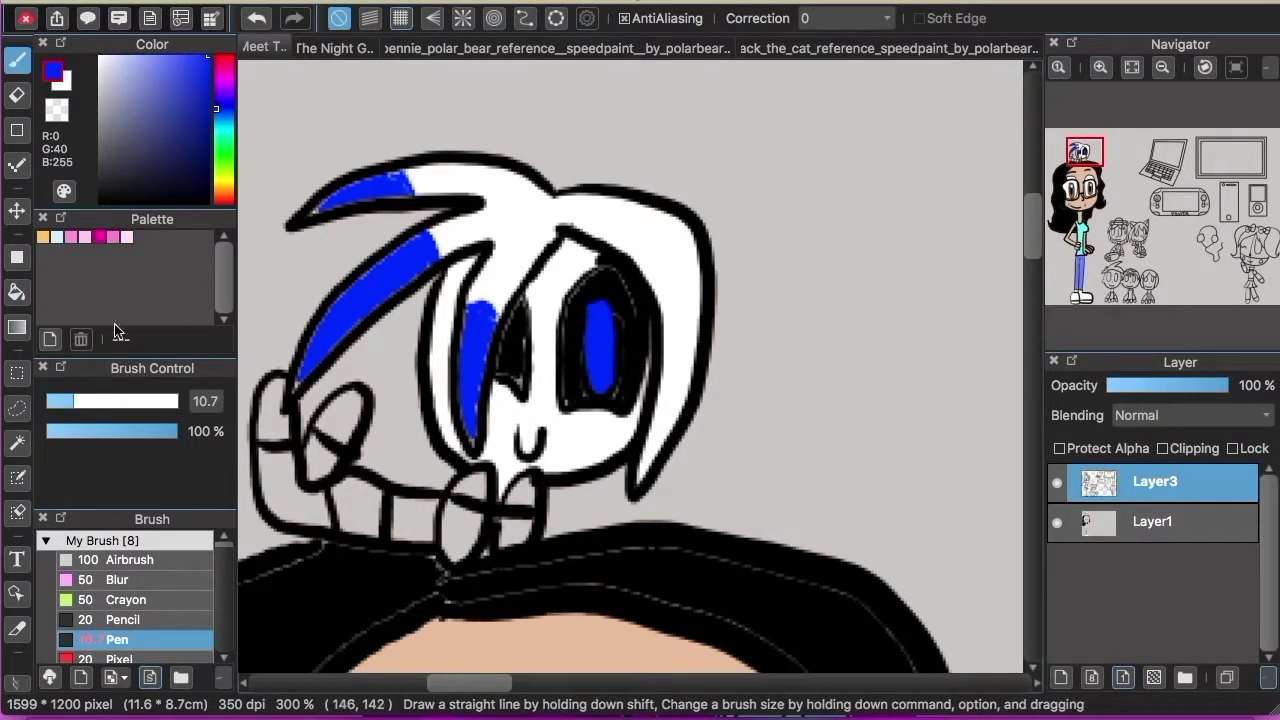
pyautogui.moveTo(524, 437); pyautogui.dragTo(530, 447)
pyautogui.moveTo(590, 420); pyautogui.dragTo(587, 465)
pyautogui.moveTo(500, 392); pyautogui.dragTo(494, 434)
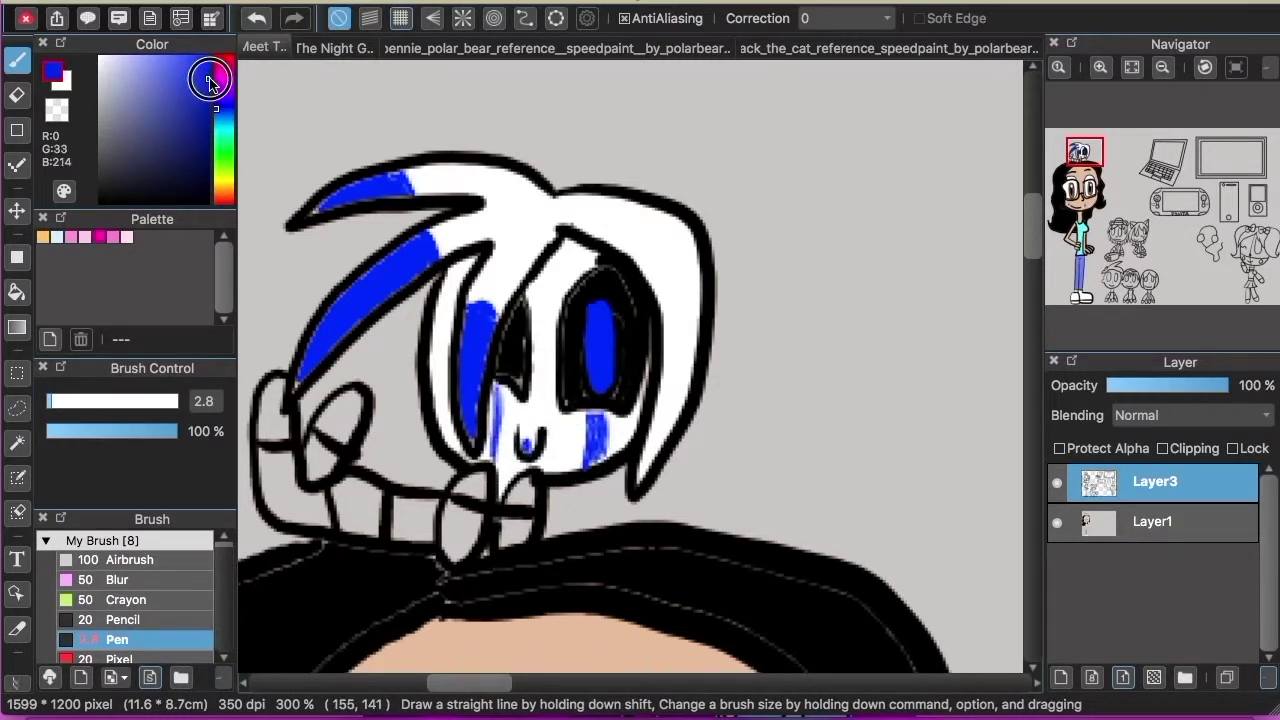
# Fill the small character's sleeve and body sections with light blue, RGB 128, 147, 255.
pyautogui.click(155, 53)
pyautogui.press('g')
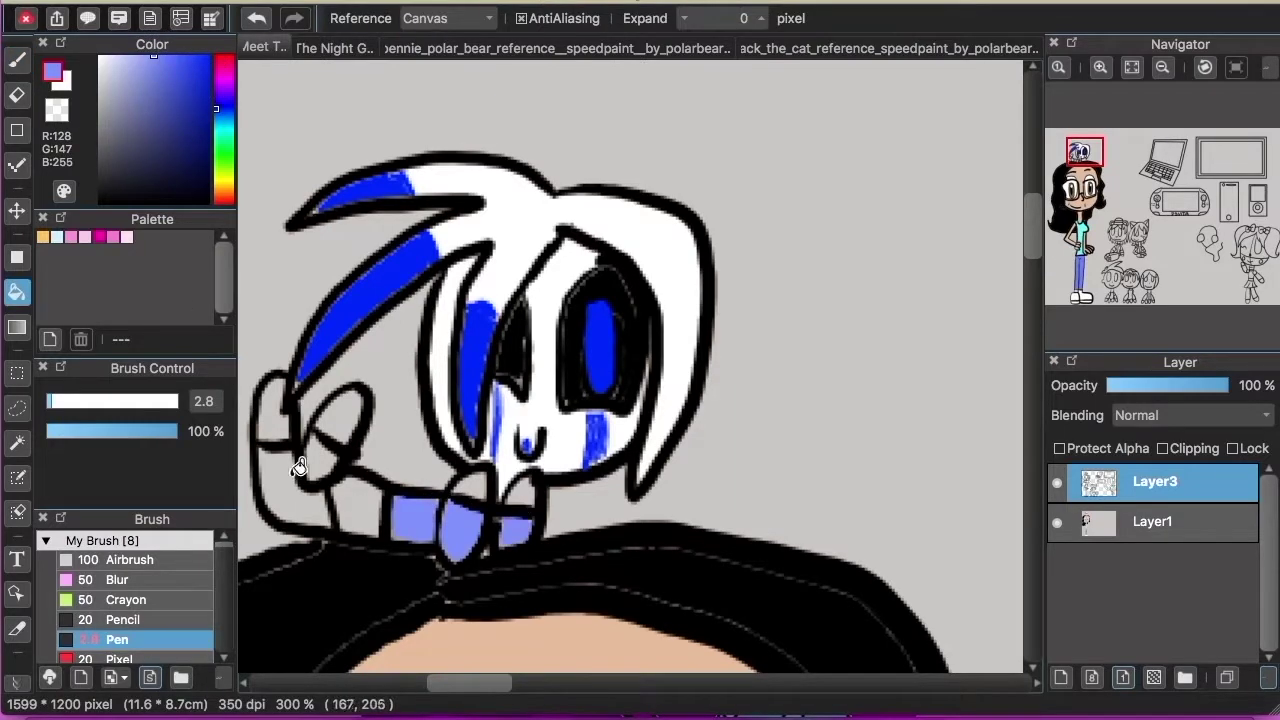
pyautogui.click(288, 490)
pyautogui.click(321, 458)
# Fill the small character's remaining hand, cuff and bow sections with blue, RGB 0, 40, 255.
pyautogui.click(208, 56)
pyautogui.click(275, 415)
pyautogui.click(341, 418)
pyautogui.click(360, 500)
pyautogui.click(472, 489)
pyautogui.click(522, 493)
# Fill the bear's hat crown and brim with lavender RGB 118, 117, 255, sampled from the Bennie the polar bear reference.
pyautogui.moveTo(1100, 240); pyautogui.dragTo(1109, 210)
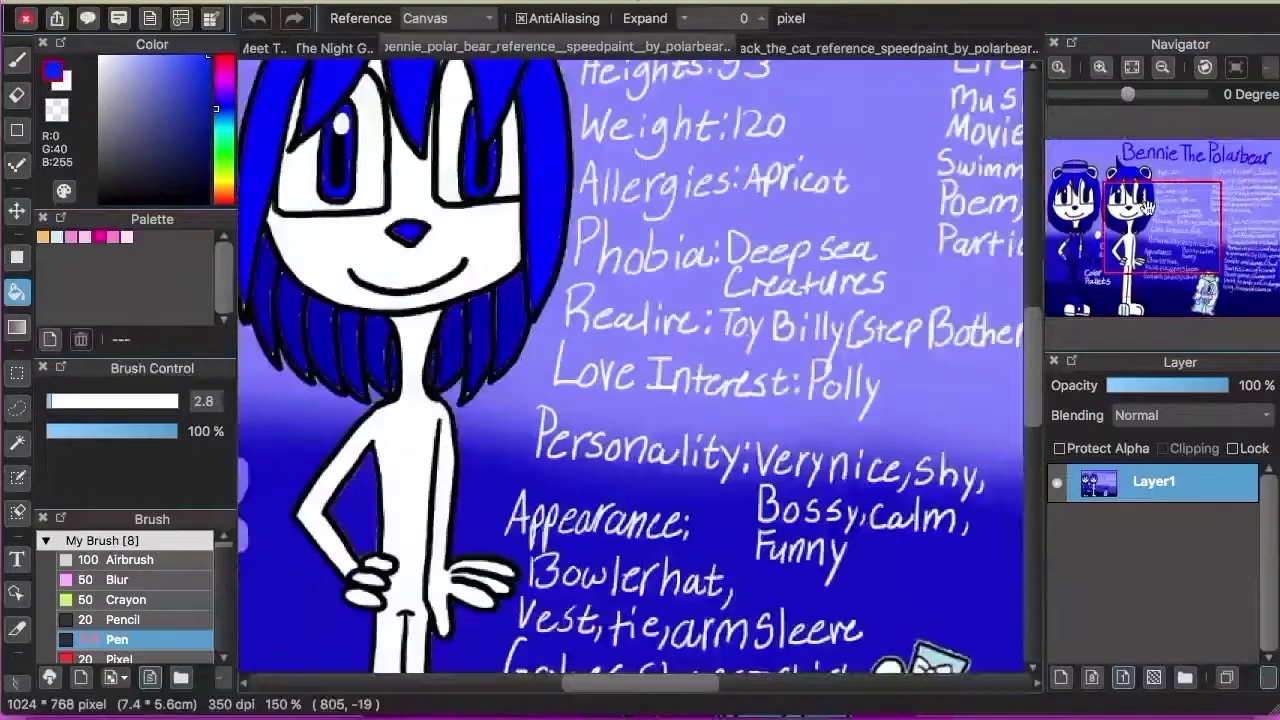
pyautogui.moveTo(1148, 207); pyautogui.dragTo(1103, 196)
pyautogui.click(56, 2)
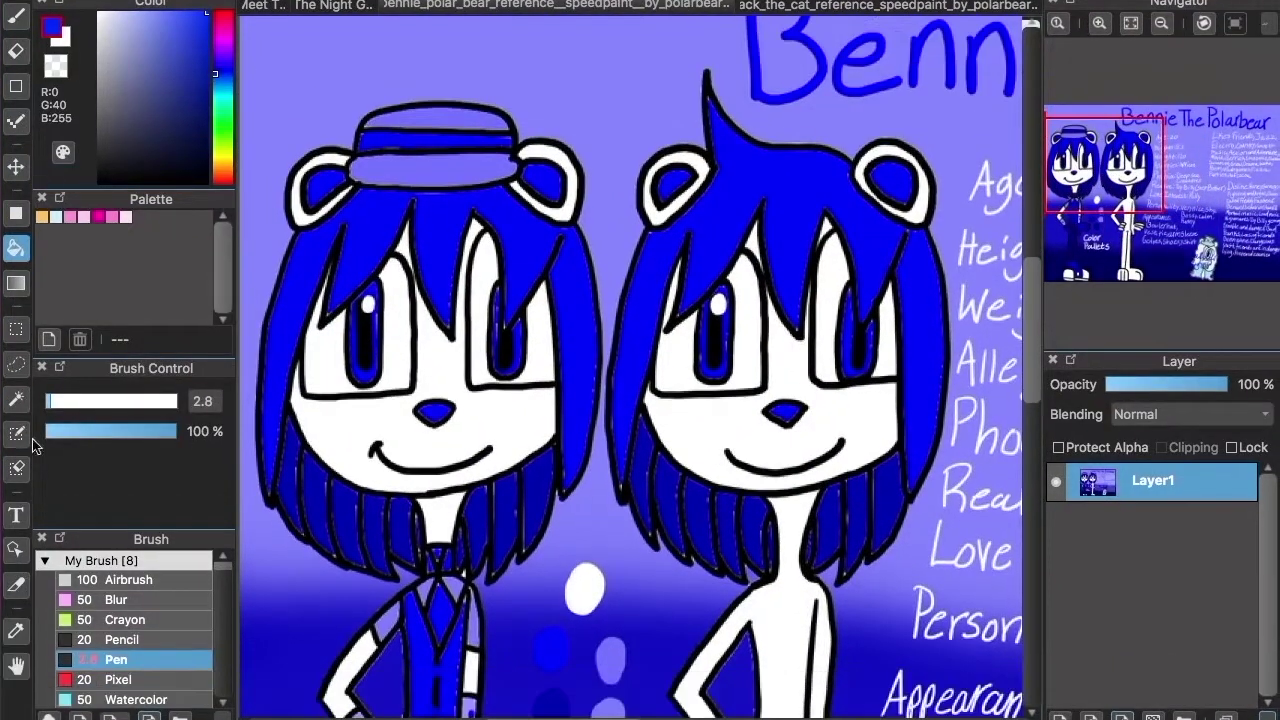
pyautogui.click(466, 114)
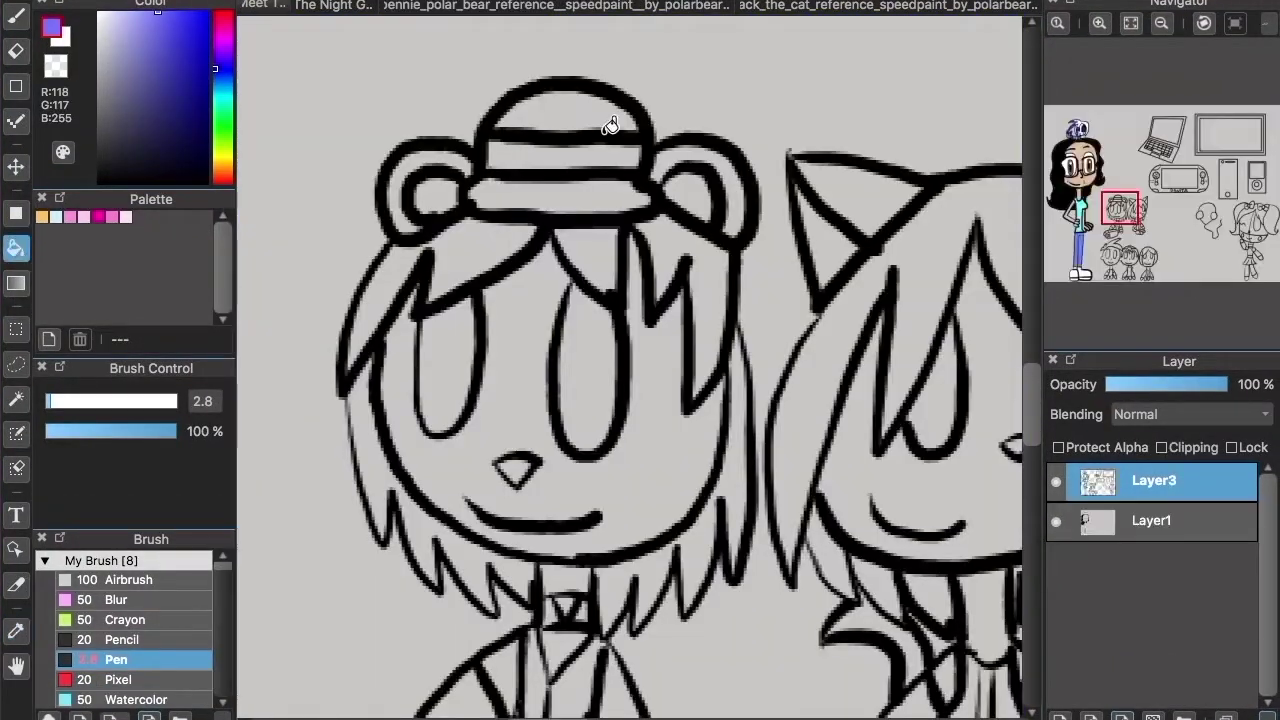
pyautogui.click(606, 116)
pyautogui.click(624, 194)
# Fill the bear's shirt front and upper sleeves with the same lavender, RGB 118, 117, 255.
pyautogui.moveTo(1043, 245); pyautogui.dragTo(1043, 255)
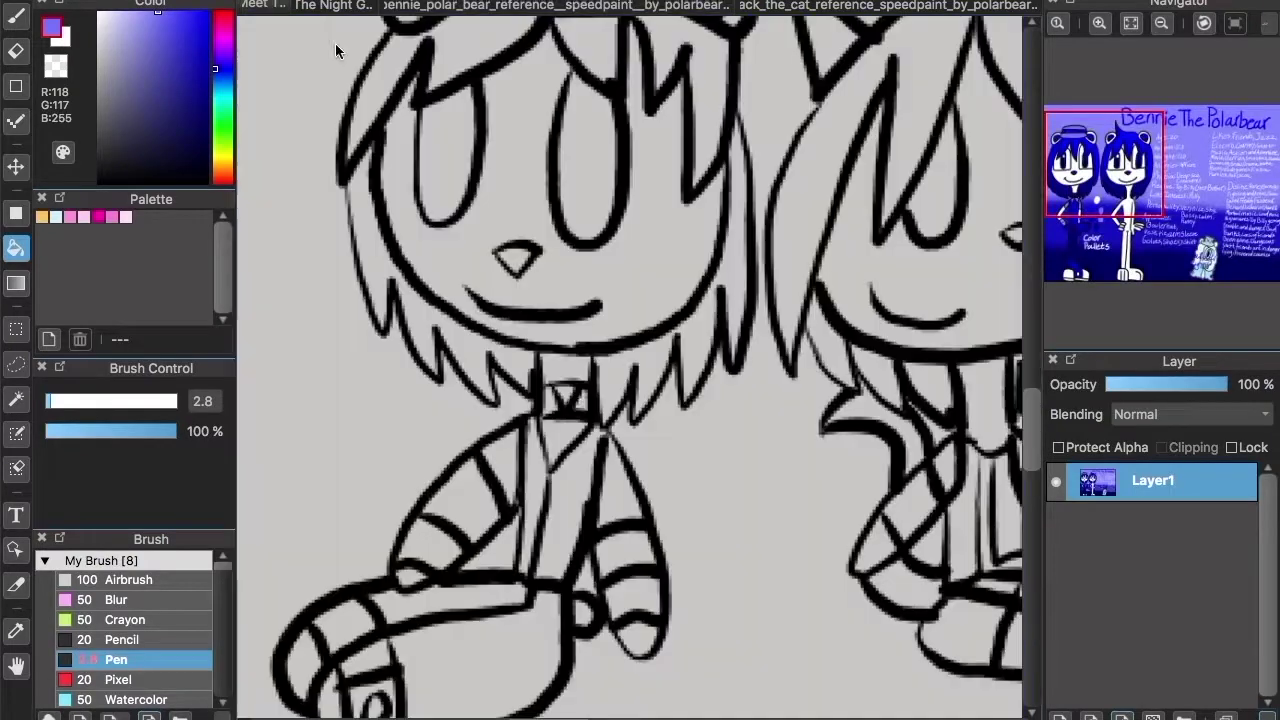
pyautogui.click(562, 438)
pyautogui.click(624, 488)
pyautogui.click(515, 460)
# Sample blue RGB 1, 1, 253 from the bear reference and fill the bear's vest with it.
pyautogui.click(595, 10)
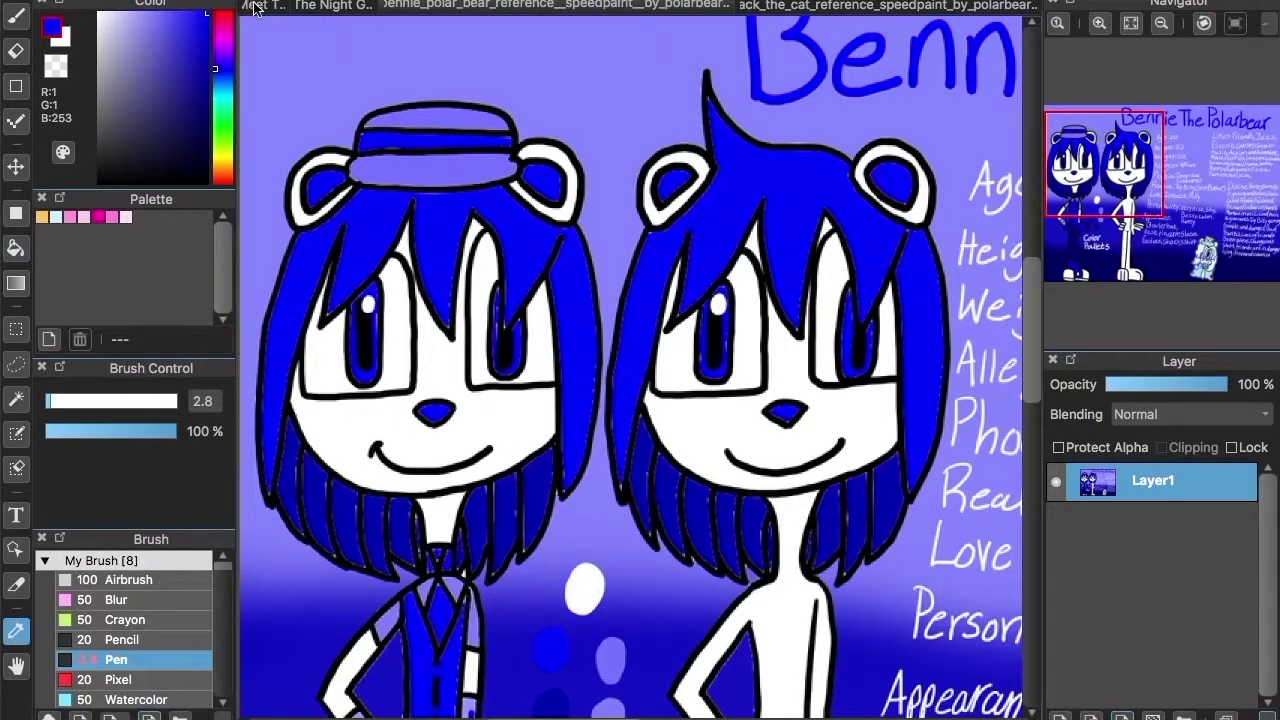
pyautogui.click(258, 8)
pyautogui.moveTo(1040, 420); pyautogui.dragTo(1037, 420)
pyautogui.moveTo(1033, 421); pyautogui.dragTo(1026, 450)
pyautogui.click(562, 210)
pyautogui.click(570, 375)
pyautogui.click(534, 400)
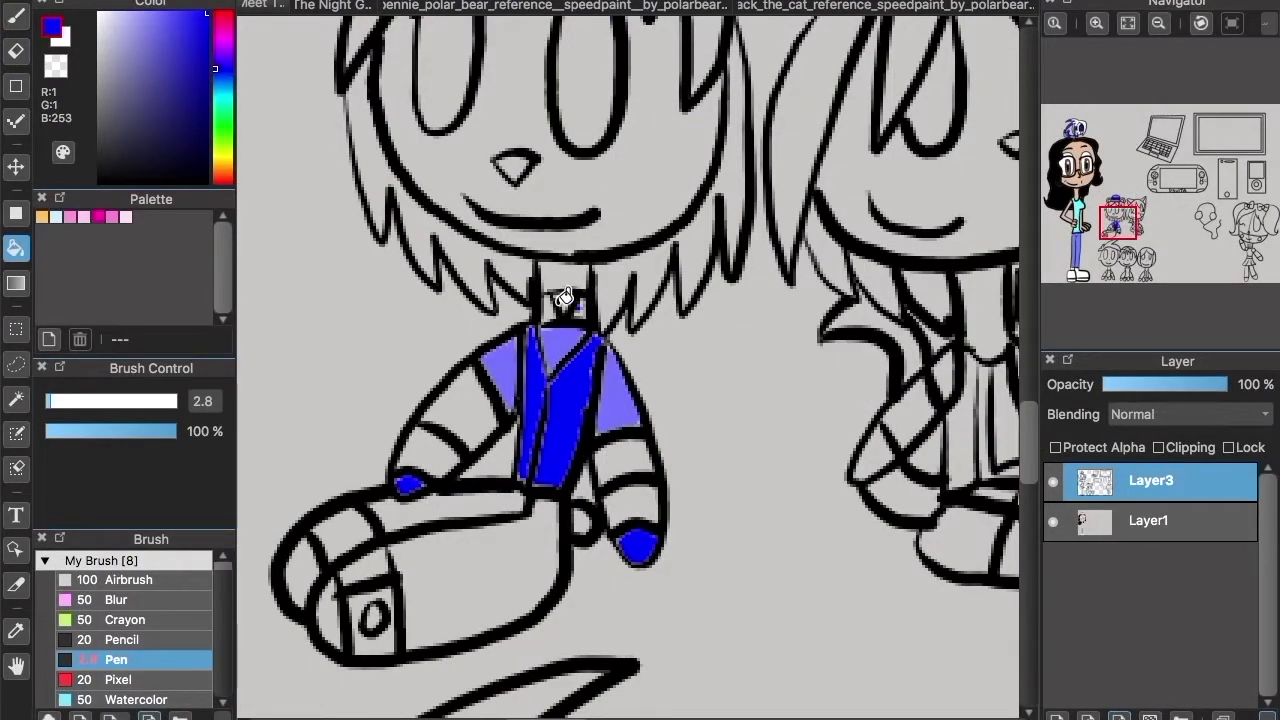
# Sample pale lavender RGB 151, 151, 255 from the bear reference for filling the bear's lower sleeve bands.
pyautogui.click(510, 8)
pyautogui.moveTo(1030, 305); pyautogui.dragTo(1046, 390)
pyautogui.press('i')
pyautogui.click(293, 5)
pyautogui.press('g')
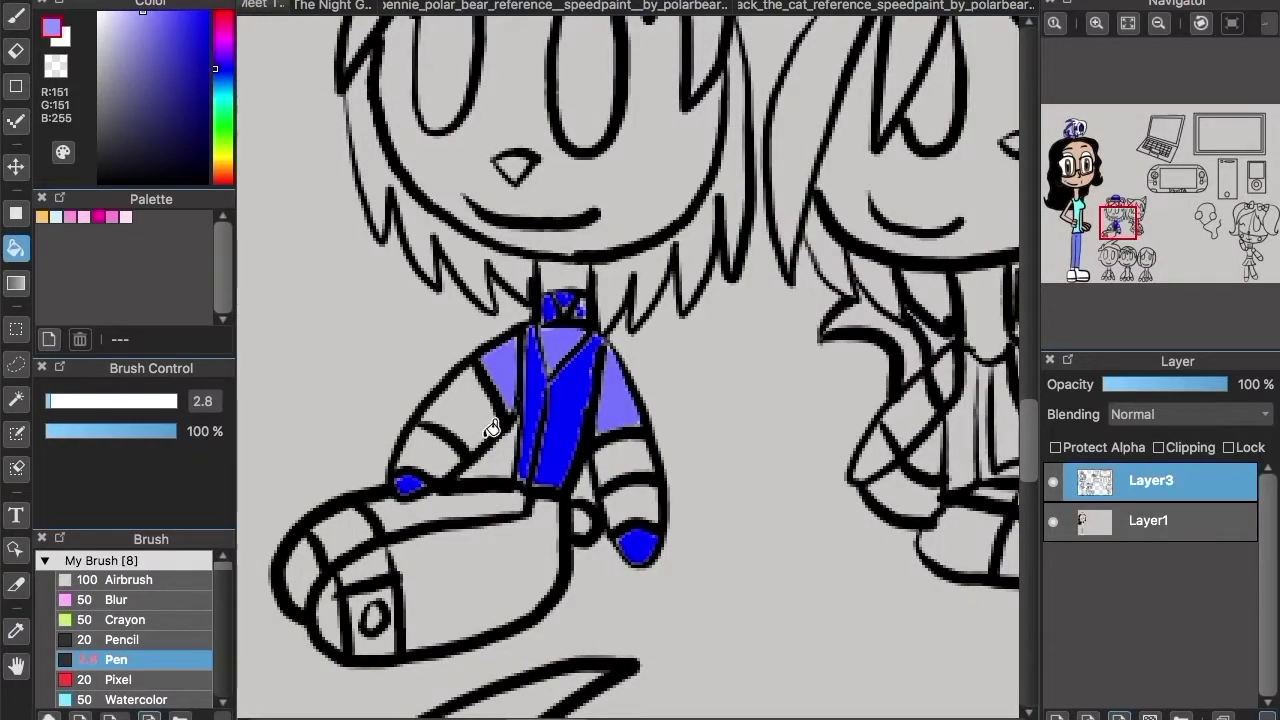
# Fill both of the bear's trouser legs with navy blue sampled from the bear reference.
pyautogui.click(510, 6)
pyautogui.click(310, 5)
pyautogui.click(16, 248)
pyautogui.click(478, 565)
pyautogui.click(476, 502)
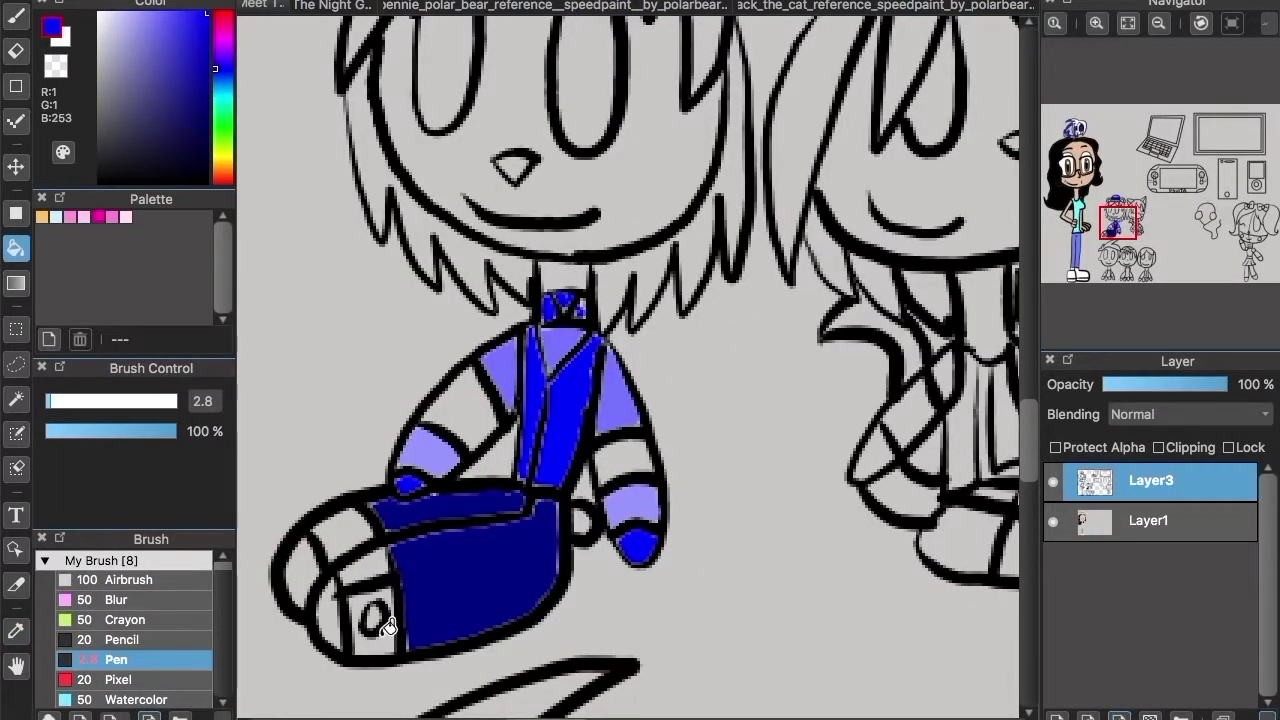
# Fill the bear's shoe toes, bare arm bands and neck with white.
pyautogui.click(98, 12)
pyautogui.click(302, 571)
pyautogui.click(329, 612)
pyautogui.click(475, 380)
pyautogui.click(564, 277)
# Fill the bear's outer ears and face with white.
pyautogui.moveTo(1029, 432); pyautogui.dragTo(1029, 392)
pyautogui.click(738, 158)
pyautogui.click(433, 130)
pyautogui.click(643, 449)
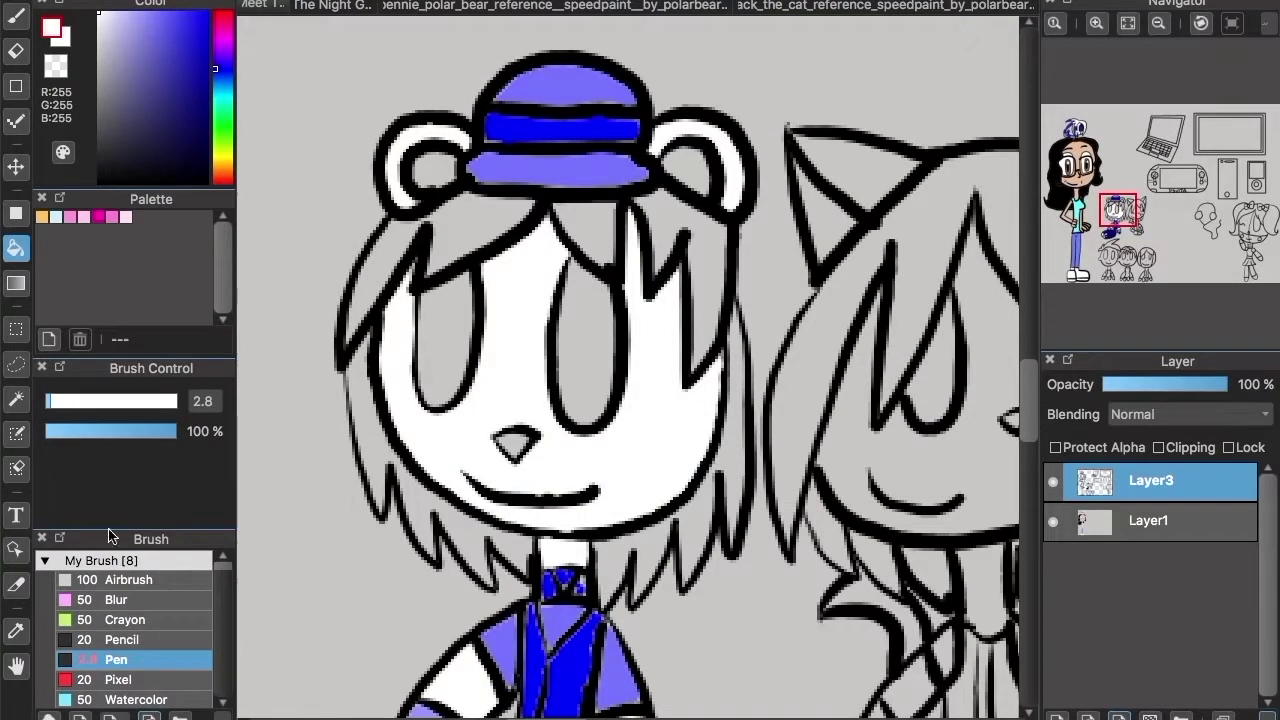
# Fill the bear's fringe sections and inner ear with blue, RGB 1, 1, 253.
pyautogui.click(378, 265)
pyautogui.click(433, 160)
pyautogui.click(604, 212)
pyautogui.click(719, 221)
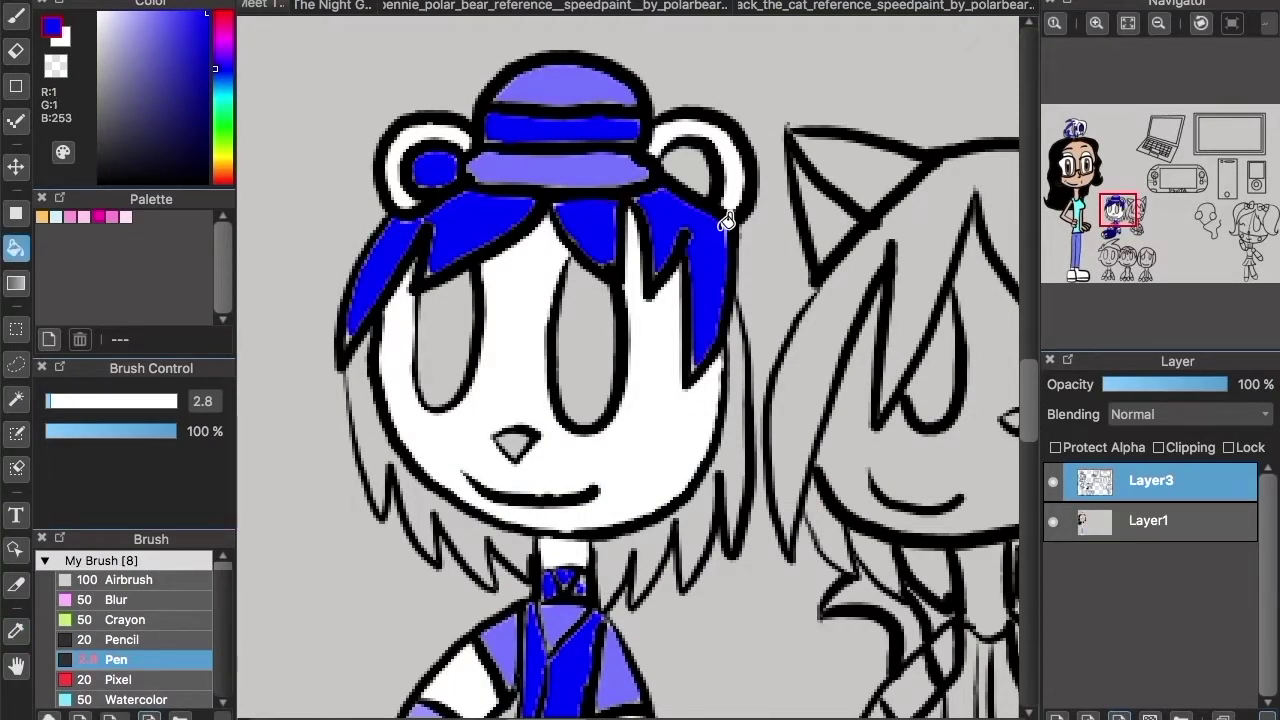
# Fill the bear's back hair with dark blue RGB 1, 0, 175, sampled from the bear reference.
pyautogui.click(555, 6)
pyautogui.click(342, 90)
pyautogui.click(264, 6)
pyautogui.click(16, 249)
pyautogui.click(748, 438)
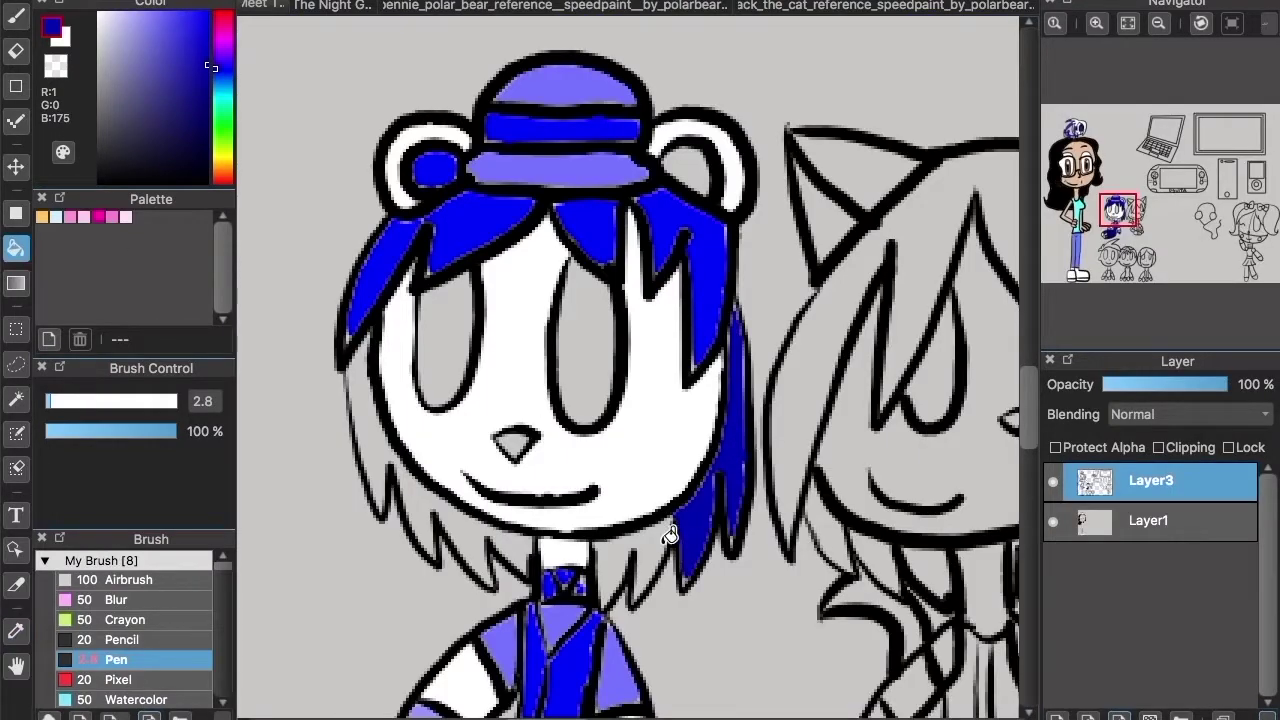
pyautogui.click(640, 550)
pyautogui.click(478, 535)
# Paint the bear's irises with blue RGB 1, 1, 253, and pick up white for the remaining body areas.
pyautogui.keyDown('alt'); pyautogui.click(563, 277); pyautogui.keyUp('alt')
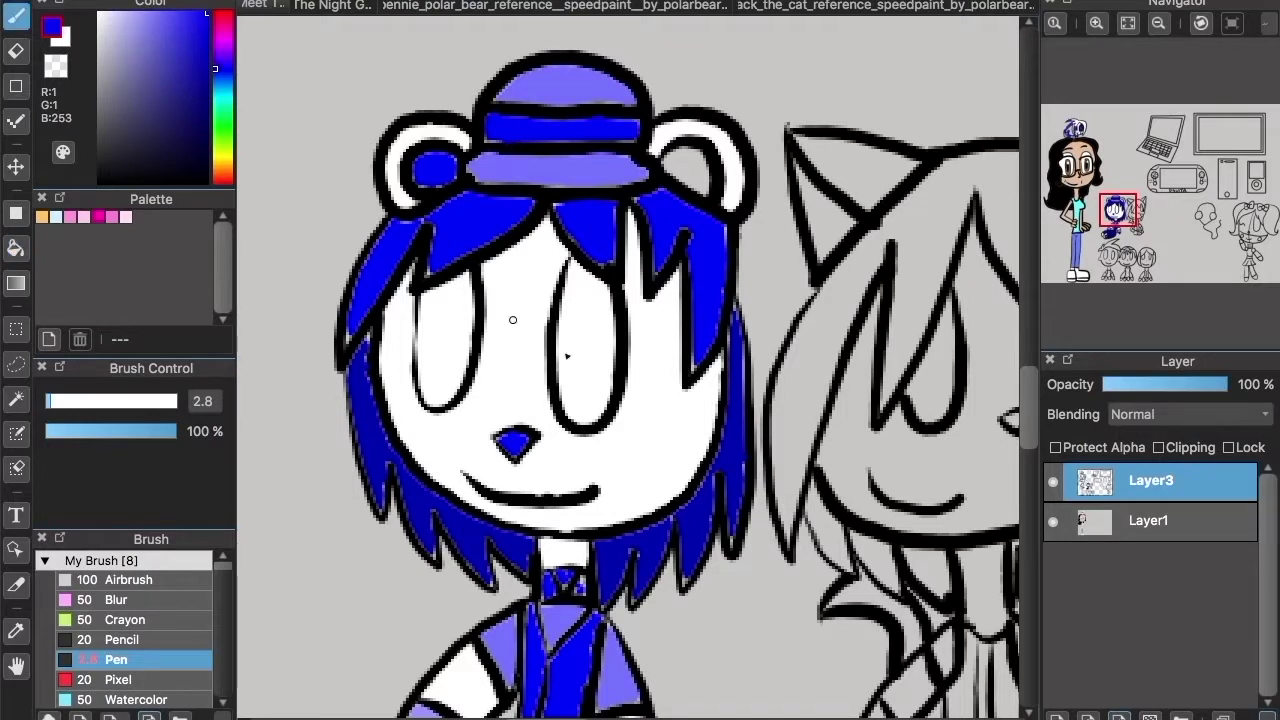
pyautogui.moveTo(602, 304); pyautogui.dragTo(595, 352)
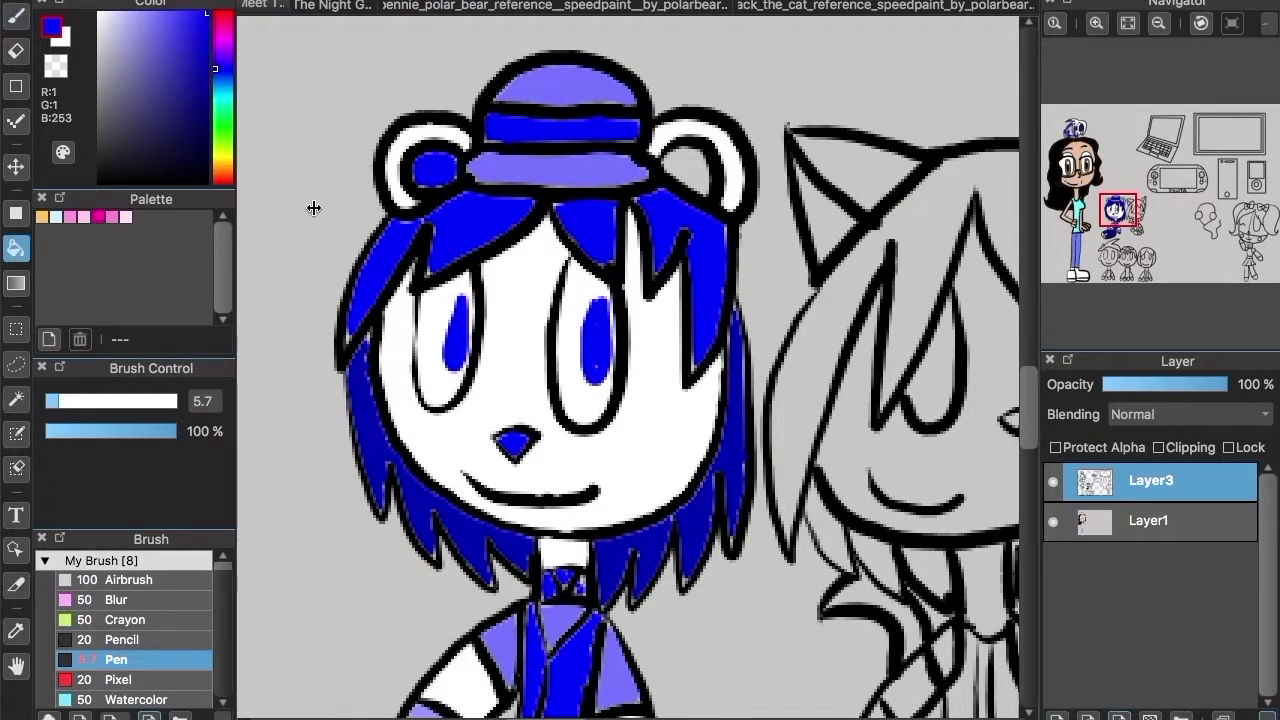
pyautogui.moveTo(1029, 398); pyautogui.dragTo(1036, 431)
pyautogui.keyDown('alt'); pyautogui.click(470, 412); pyautogui.keyUp('alt')
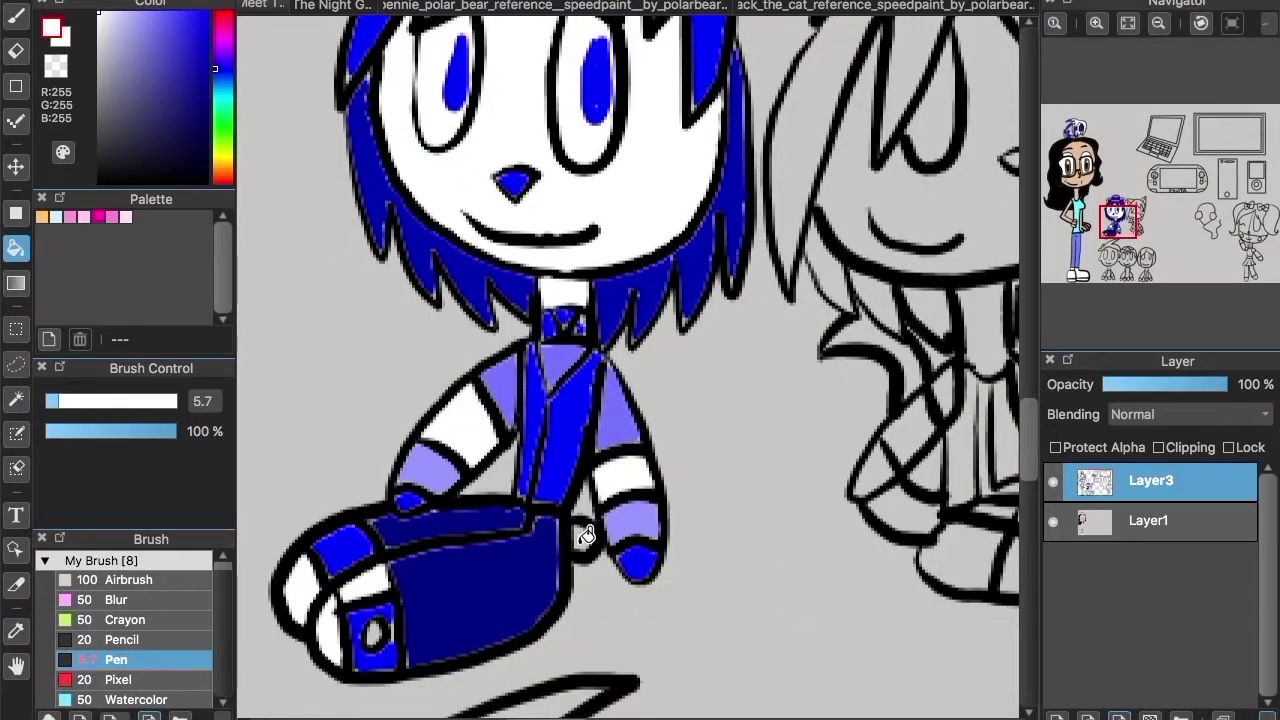
# Fill the cat's face, neck, arms, tail and ear sections with pale yellow RGB 251, 255, 205 from the cat reference.
pyautogui.click(546, 8)
pyautogui.moveTo(1122, 222); pyautogui.dragTo(1140, 235)
pyautogui.click(800, 7)
pyautogui.click(1097, 24)
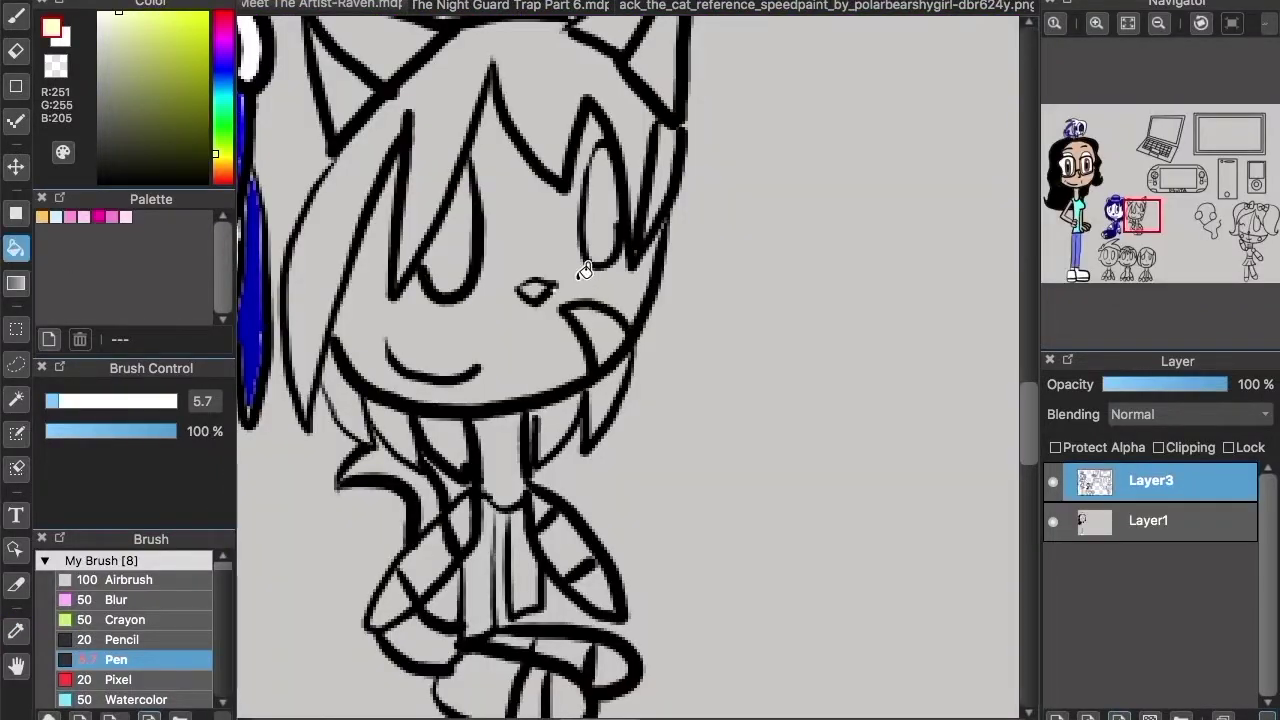
pyautogui.click(533, 196)
pyautogui.click(503, 460)
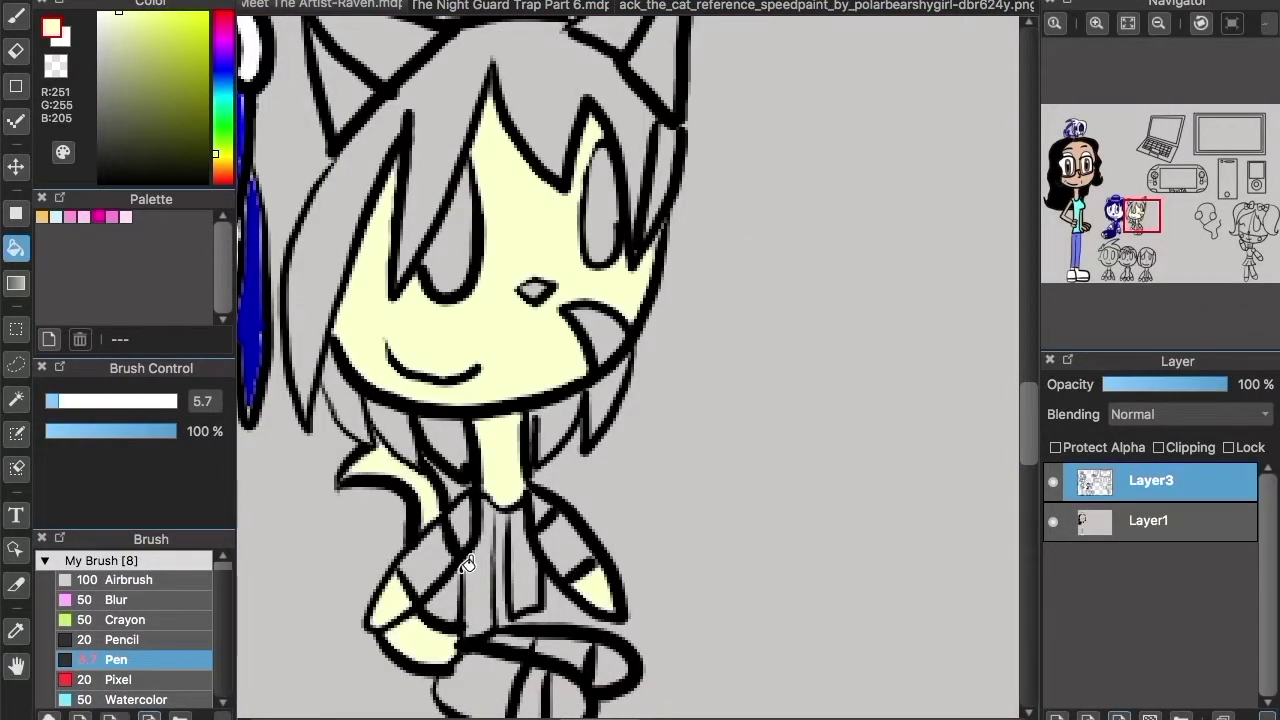
pyautogui.scroll(3, 643, 249)
pyautogui.click(643, 249)
pyautogui.click(360, 280)
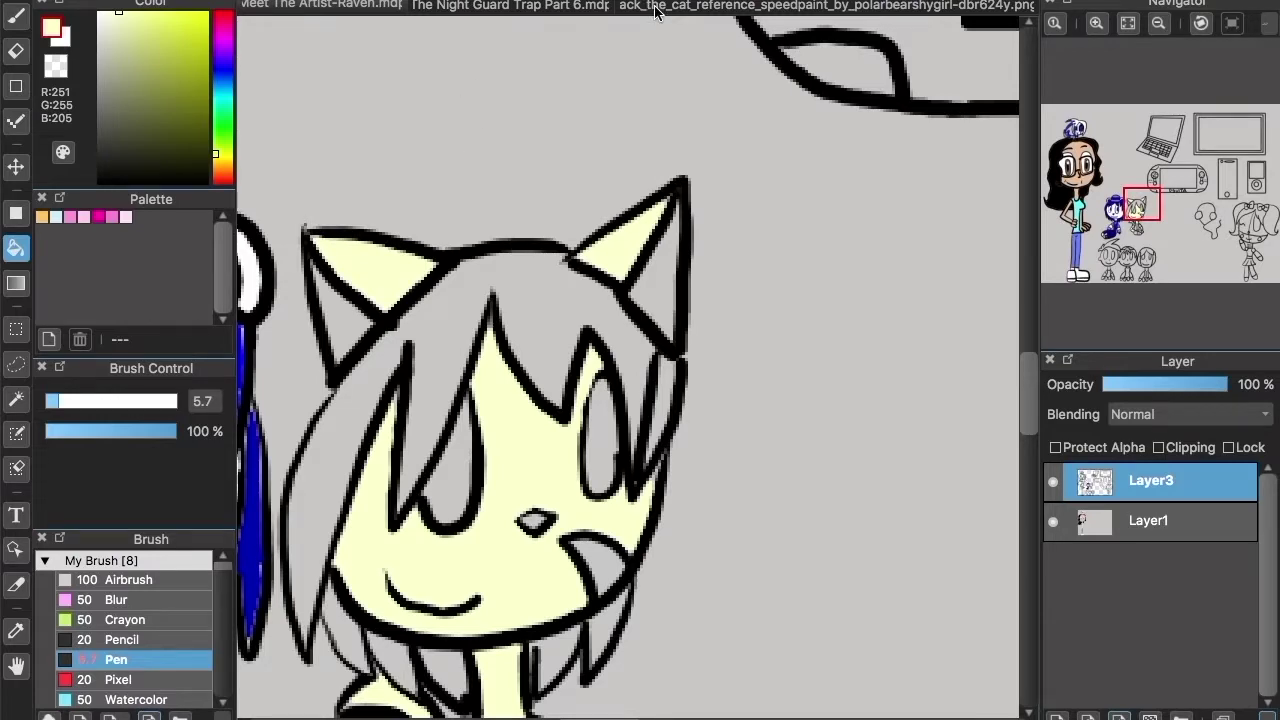
# Fill the cat's hair, remaining ear sections, nose and cheek patch with purple RGB 188, 0, 255, sampled from the cat reference.
pyautogui.click(655, 10)
pyautogui.press('i')
pyautogui.scroll(2, 590, 112)
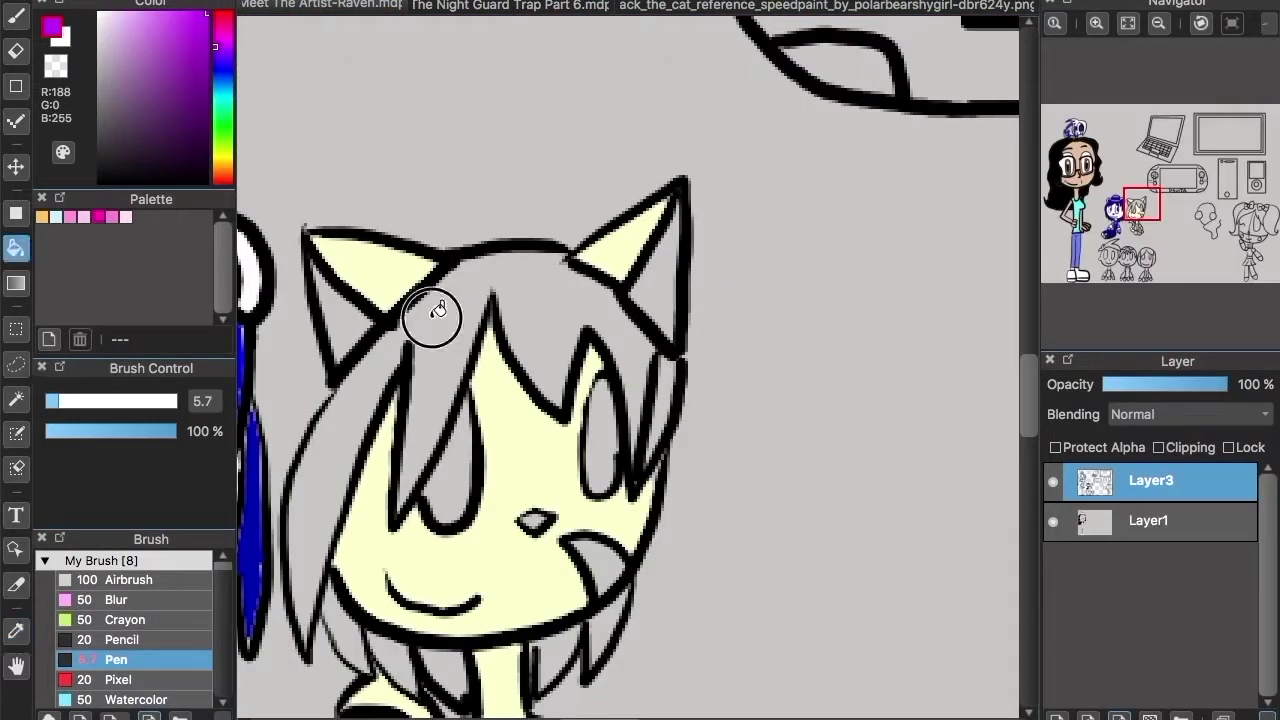
pyautogui.click(427, 319)
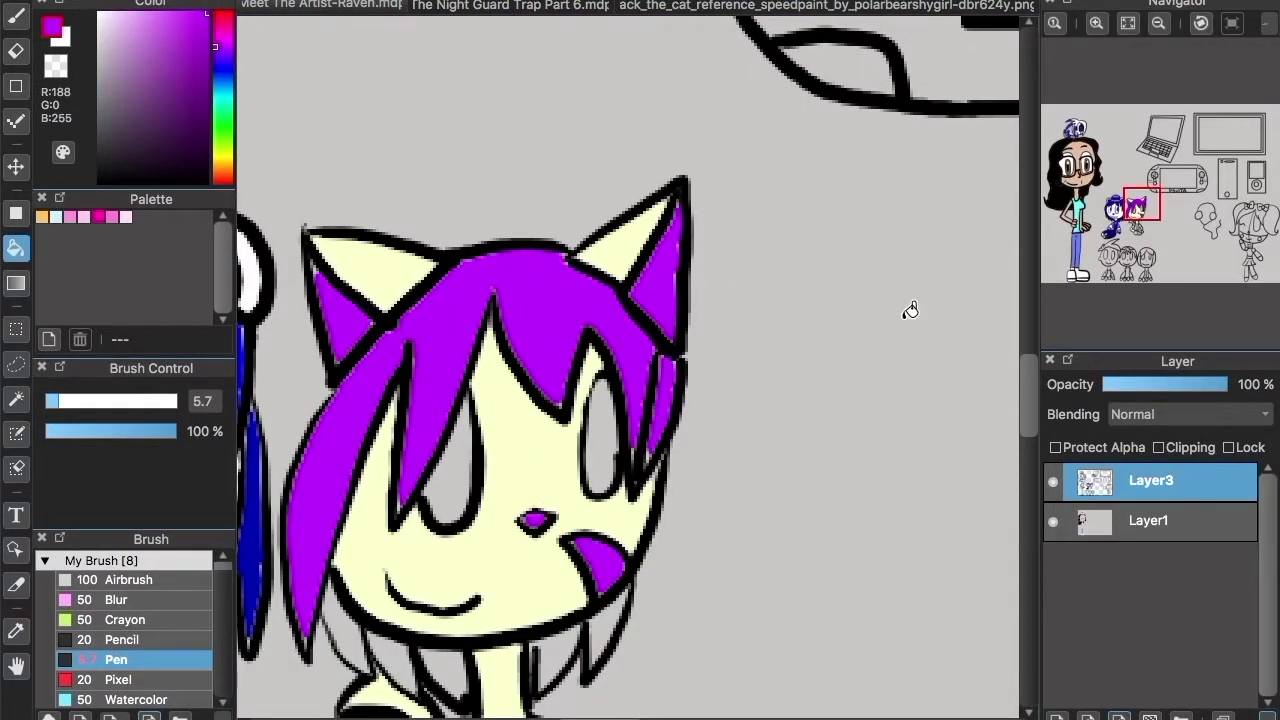
# Check the cat reference and fill the cat's vest and shoulder sections with purple, RGB 188, 0, 255.
pyautogui.scroll(-5, 714, 378)
pyautogui.click(729, 7)
pyautogui.click(392, 6)
pyautogui.click(565, 339)
pyautogui.click(463, 330)
pyautogui.click(478, 380)
pyautogui.click(527, 378)
# Fill the cat's sleeve bands with light purple RGB 232, 169, 255, sampled from the cat reference.
pyautogui.click(822, 8)
pyautogui.click(408, 615)
pyautogui.click(362, 10)
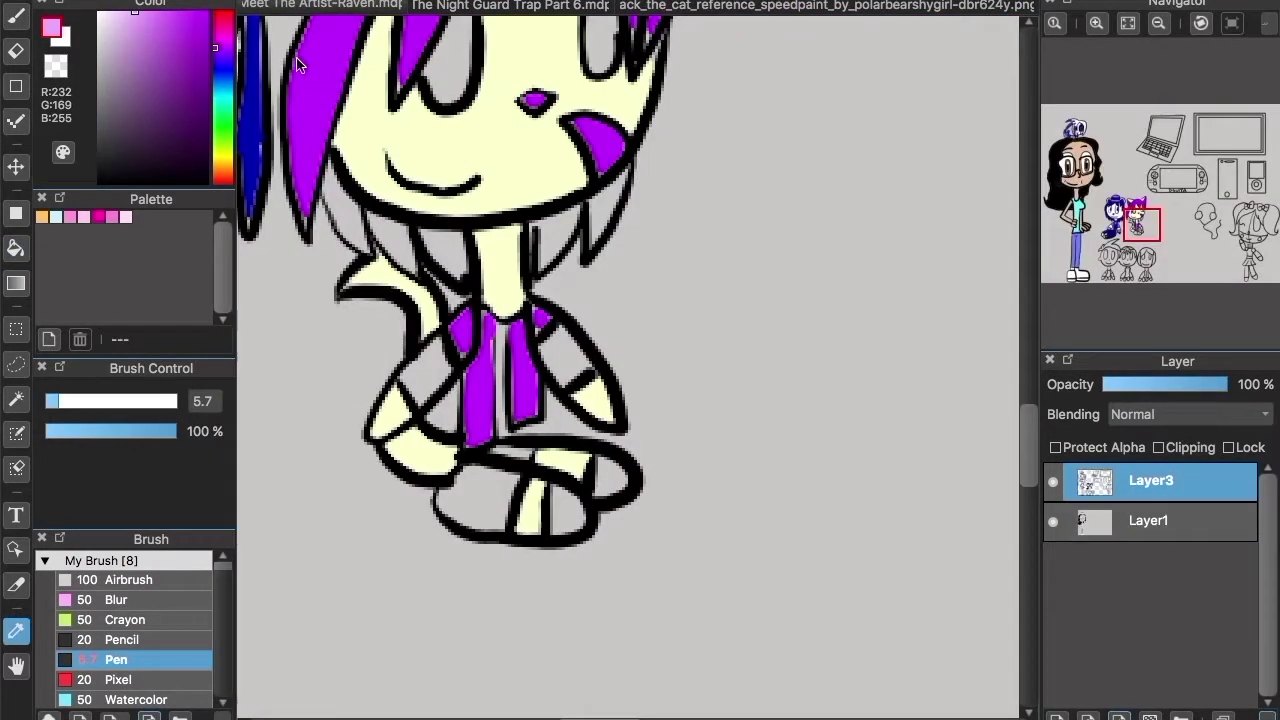
pyautogui.click(458, 360)
pyautogui.click(565, 352)
# Fill the cat's trousers with dark purple RGB 91, 0, 124 from the cat reference, and the shoe tips with purple RGB 188, 0, 255.
pyautogui.click(745, 10)
pyautogui.moveTo(1031, 360); pyautogui.dragTo(1034, 447)
pyautogui.click(16, 631)
pyautogui.click(408, 536)
pyautogui.click(345, 8)
pyautogui.press('g')
pyautogui.click(480, 497)
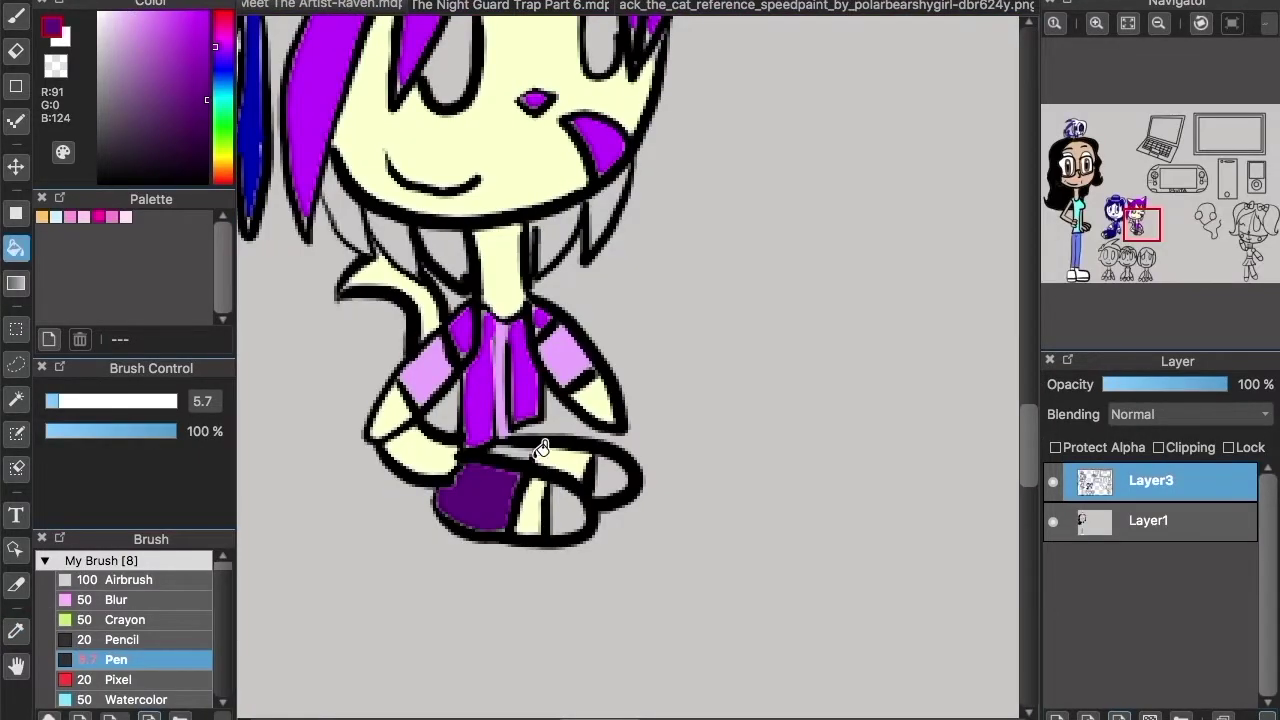
pyautogui.click(565, 484)
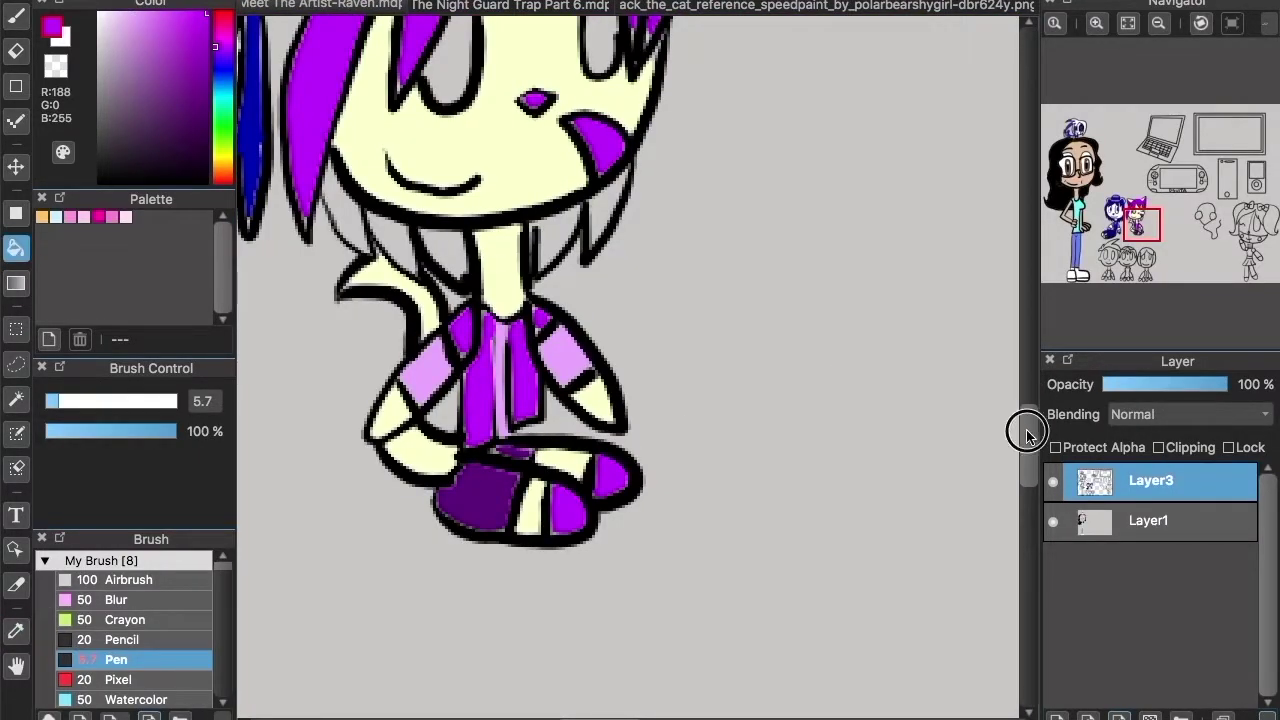
# Fill the cat's lower hair strands with dark purple and paint its irises with purple, RGB 193, 0, 255.
pyautogui.scroll(3, 565, 400)
pyautogui.click(660, 8)
pyautogui.click(318, 8)
pyautogui.click(16, 249)
pyautogui.click(556, 453)
pyautogui.click(608, 426)
pyautogui.click(449, 452)
pyautogui.click(393, 455)
pyautogui.click(437, 253)
pyautogui.click(608, 222)
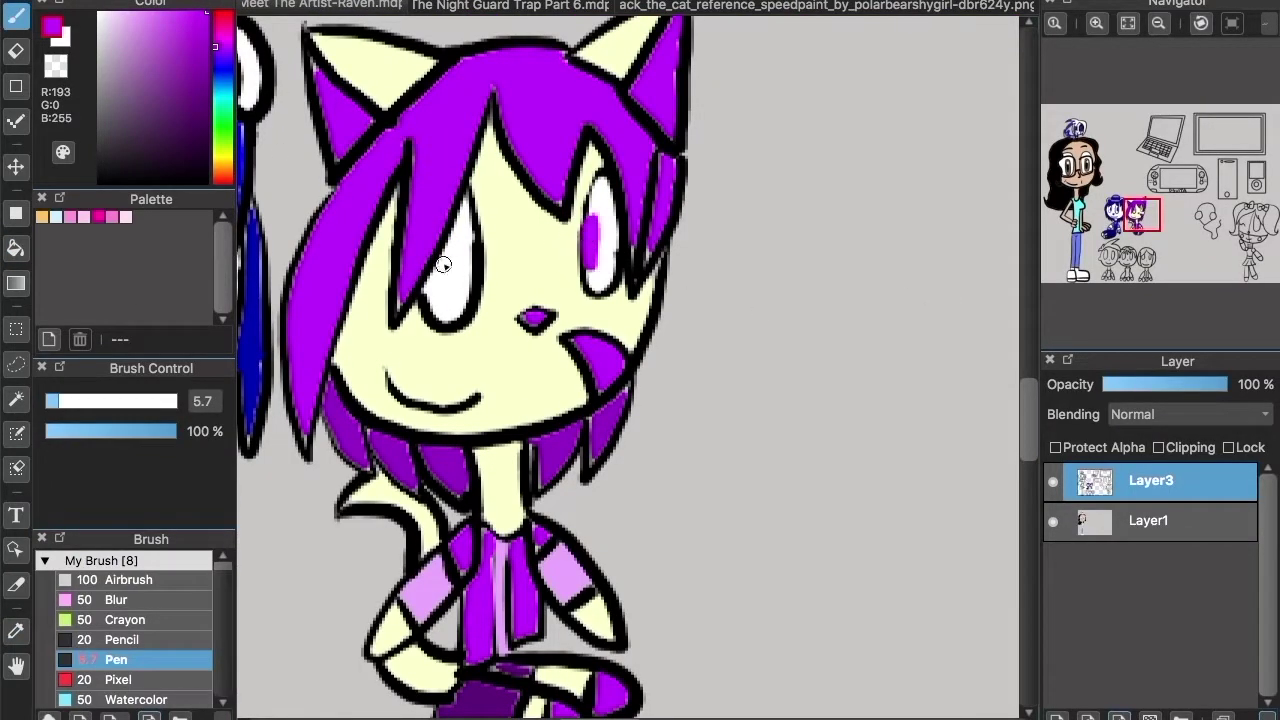
# Fill the face, neck and arm skin of the first two small children with cream, RGB 255, 253, 210.
pyautogui.click(1111, 259)
pyautogui.click(220, 154)
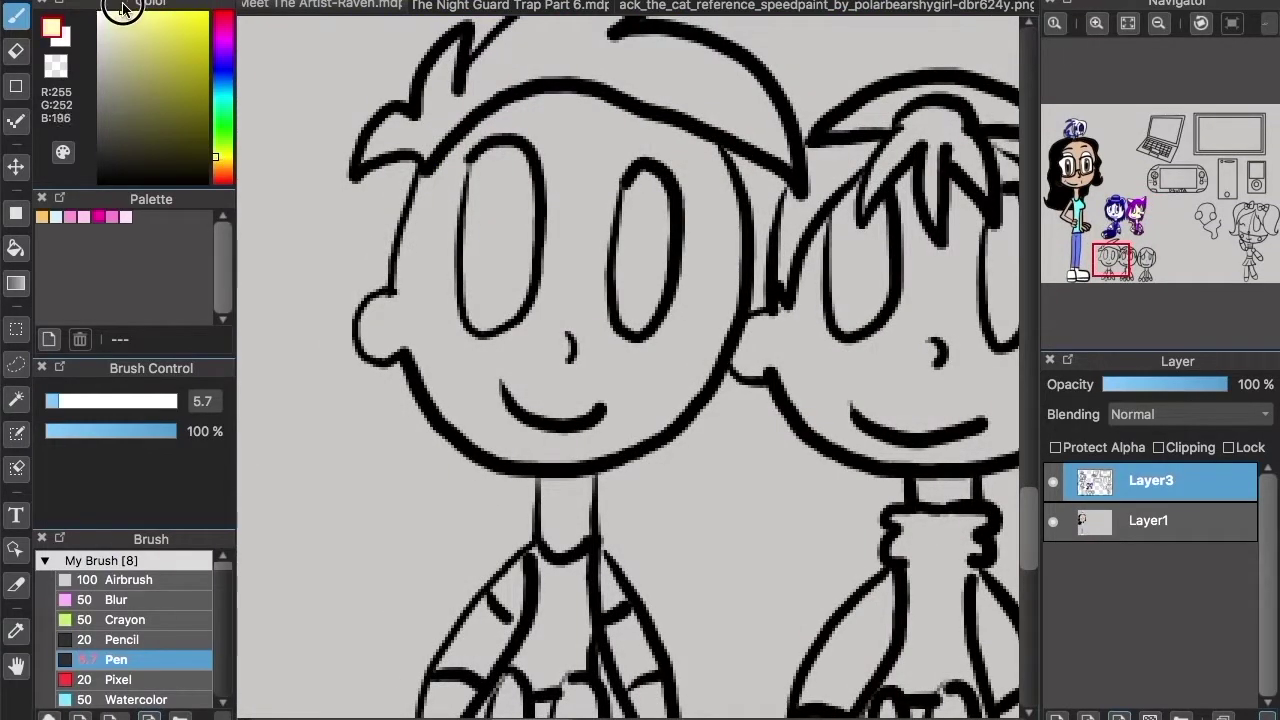
pyautogui.click(556, 316)
pyautogui.click(566, 515)
pyautogui.click(627, 613)
pyautogui.click(484, 622)
pyautogui.click(906, 418)
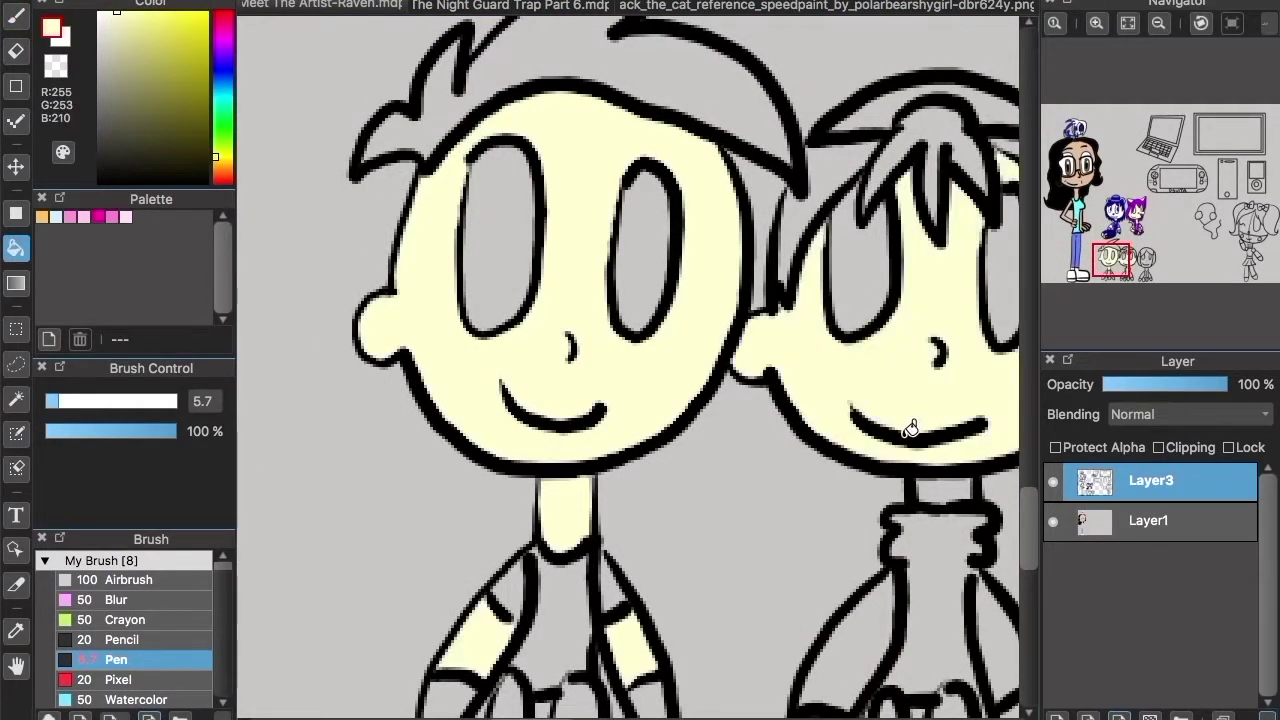
pyautogui.click(860, 632)
pyautogui.click(986, 614)
# Fill the third child's face, neck and hands with the same cream skin colour, RGB 255, 253, 210.
pyautogui.click(1141, 274)
pyautogui.click(768, 255)
pyautogui.click(717, 357)
pyautogui.click(806, 567)
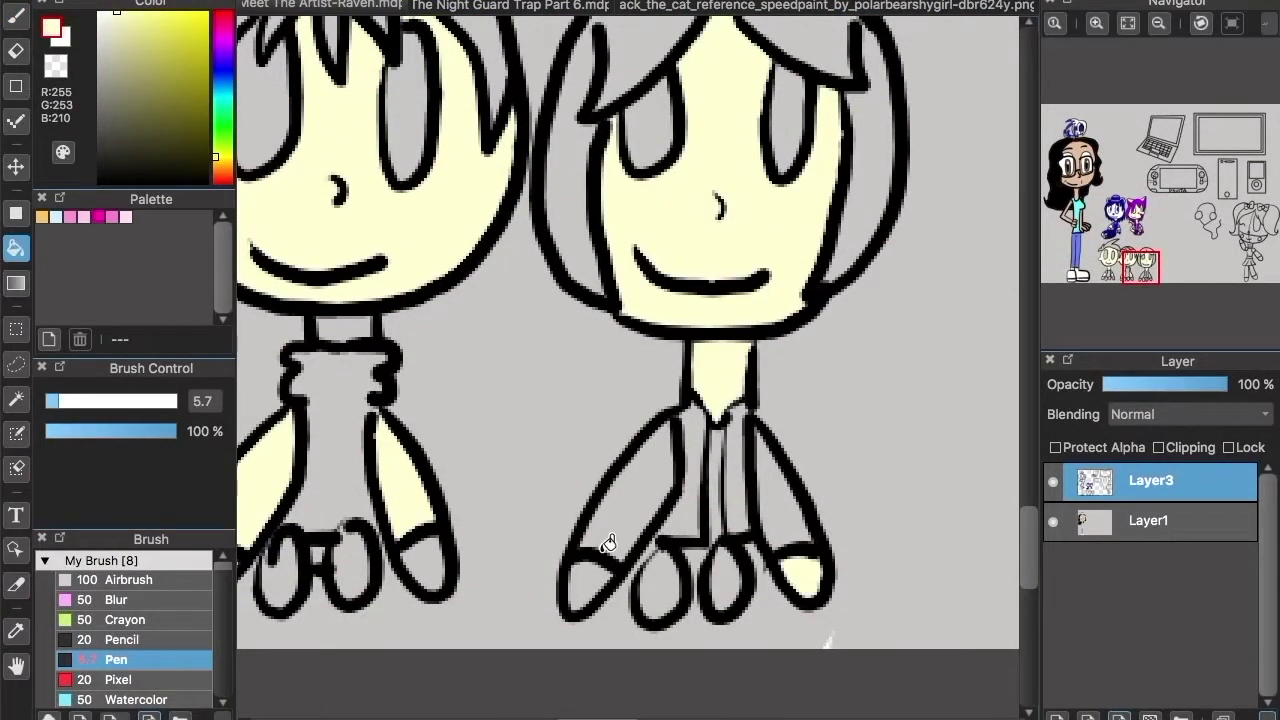
pyautogui.click(603, 556)
# Fill the eyes of all three children with white, RGB 255, 255, 255.
pyautogui.click(1117, 272)
pyautogui.click(98, 13)
pyautogui.click(421, 238)
pyautogui.click(566, 246)
pyautogui.click(783, 268)
pyautogui.click(930, 272)
pyautogui.click(1128, 262)
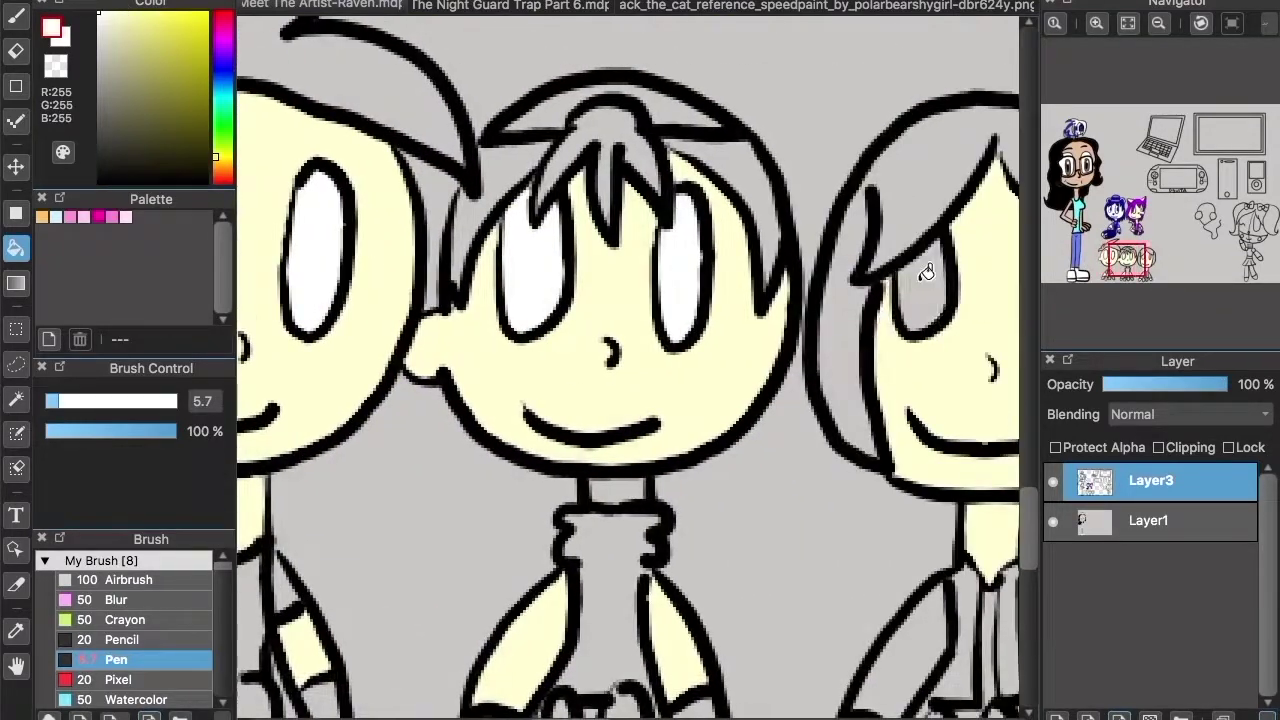
pyautogui.click(922, 277)
pyautogui.click(1136, 261)
pyautogui.click(895, 287)
# Fill the hair of all three children with light yellow, RGB 255, 250, 126.
pyautogui.moveTo(566, 716); pyautogui.dragTo(512, 716)
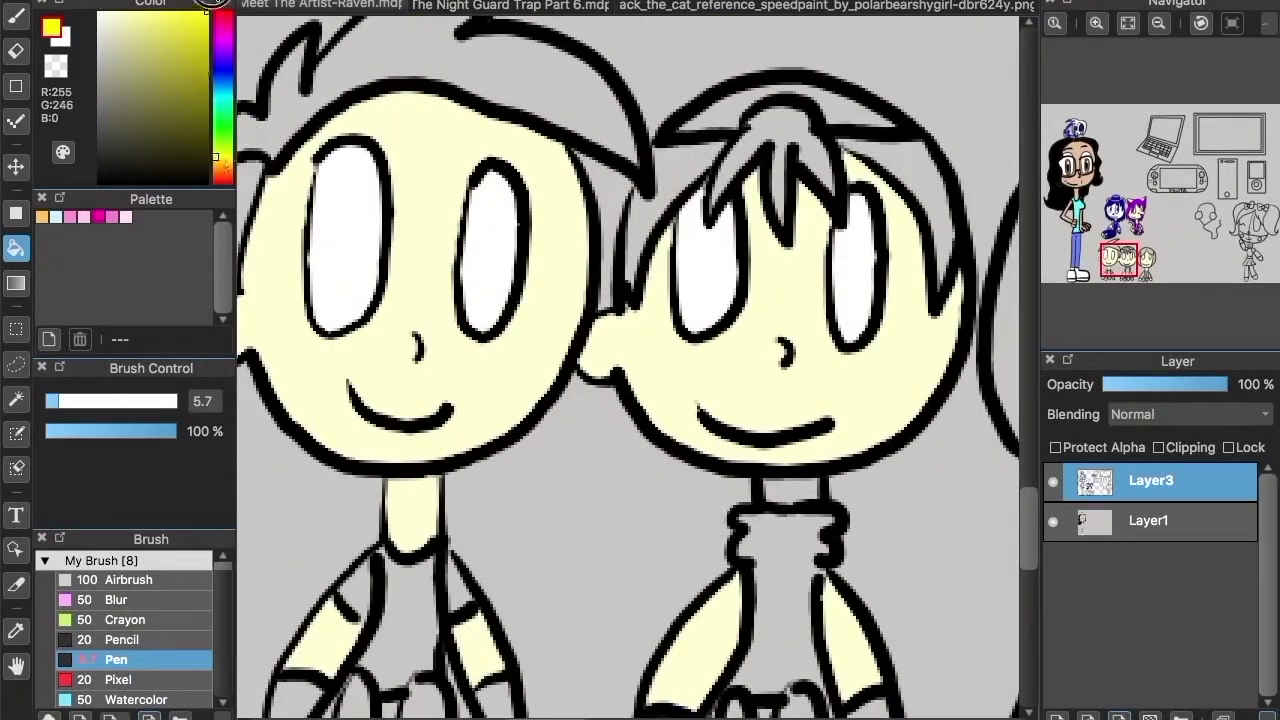
pyautogui.moveTo(172, 8); pyautogui.dragTo(154, 12)
pyautogui.click(541, 87)
pyautogui.click(775, 130)
pyautogui.click(715, 172)
pyautogui.click(905, 165)
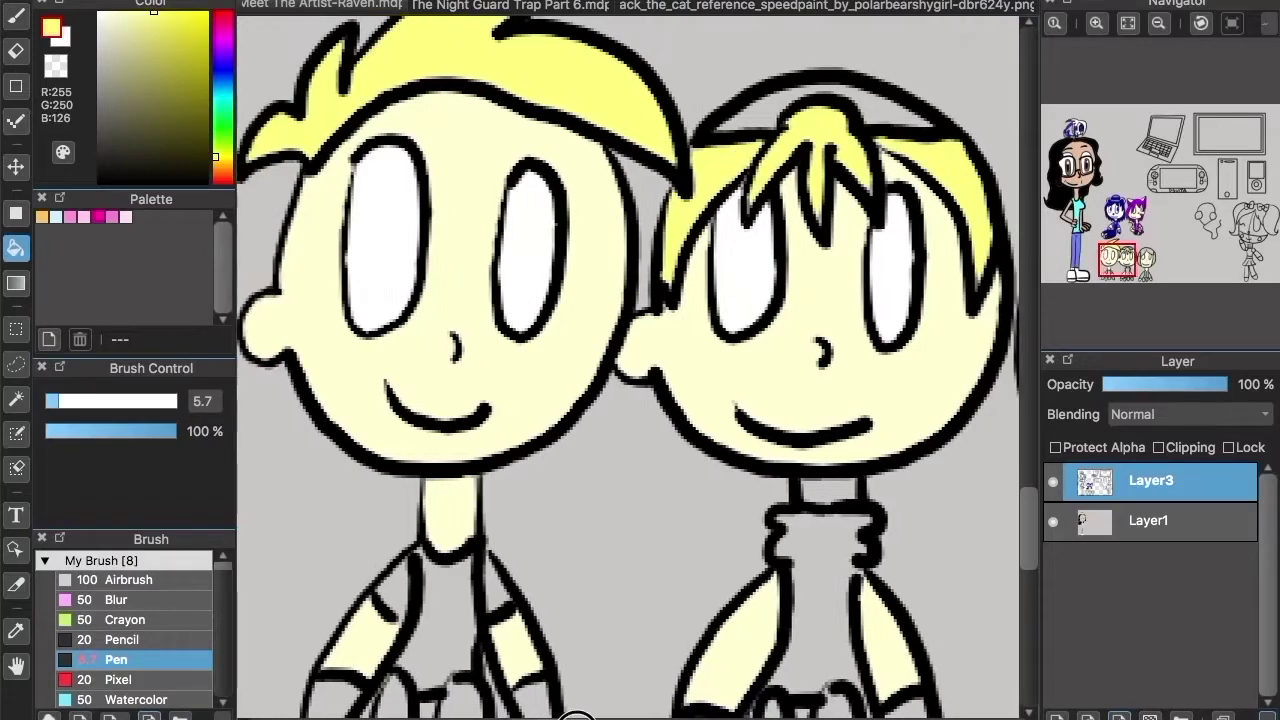
pyautogui.moveTo(575, 716); pyautogui.dragTo(648, 716)
pyautogui.click(705, 175)
pyautogui.click(798, 262)
pyautogui.click(503, 330)
# Fill the first child's shirt and short sleeves with a pale cyan.
pyautogui.moveTo(1122, 266); pyautogui.dragTo(1111, 276)
pyautogui.click(216, 99)
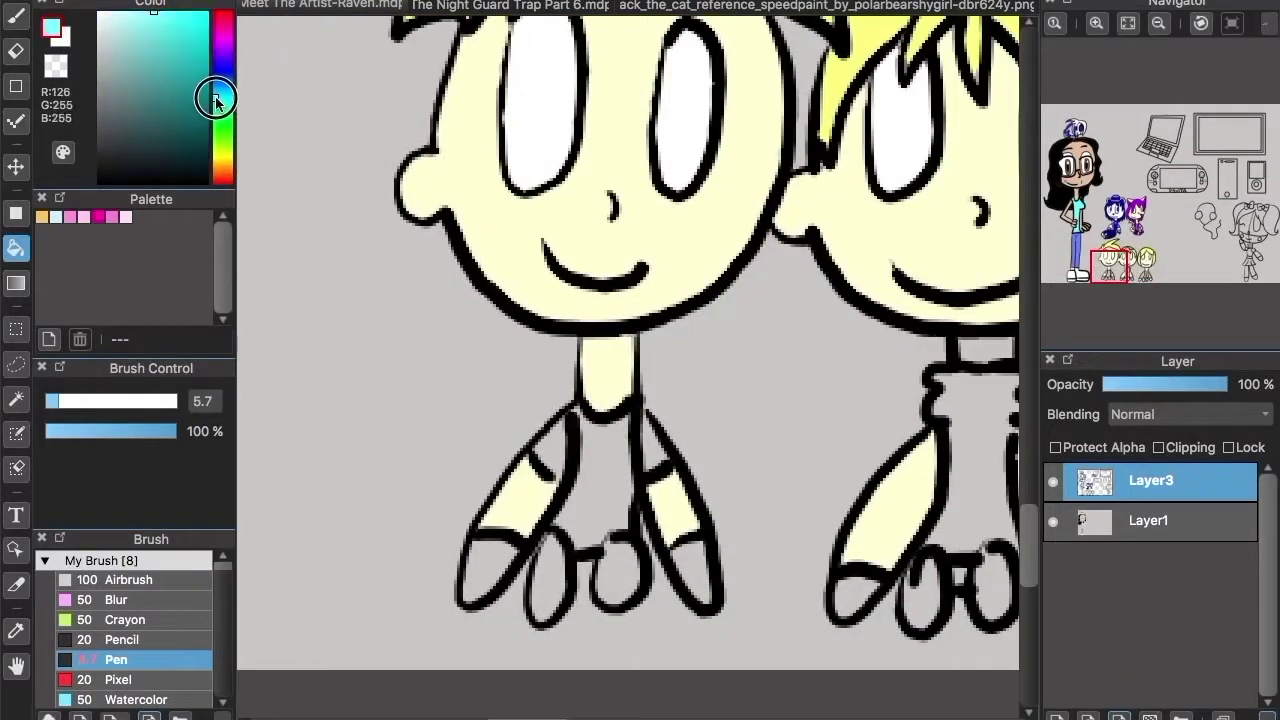
pyautogui.click(600, 452)
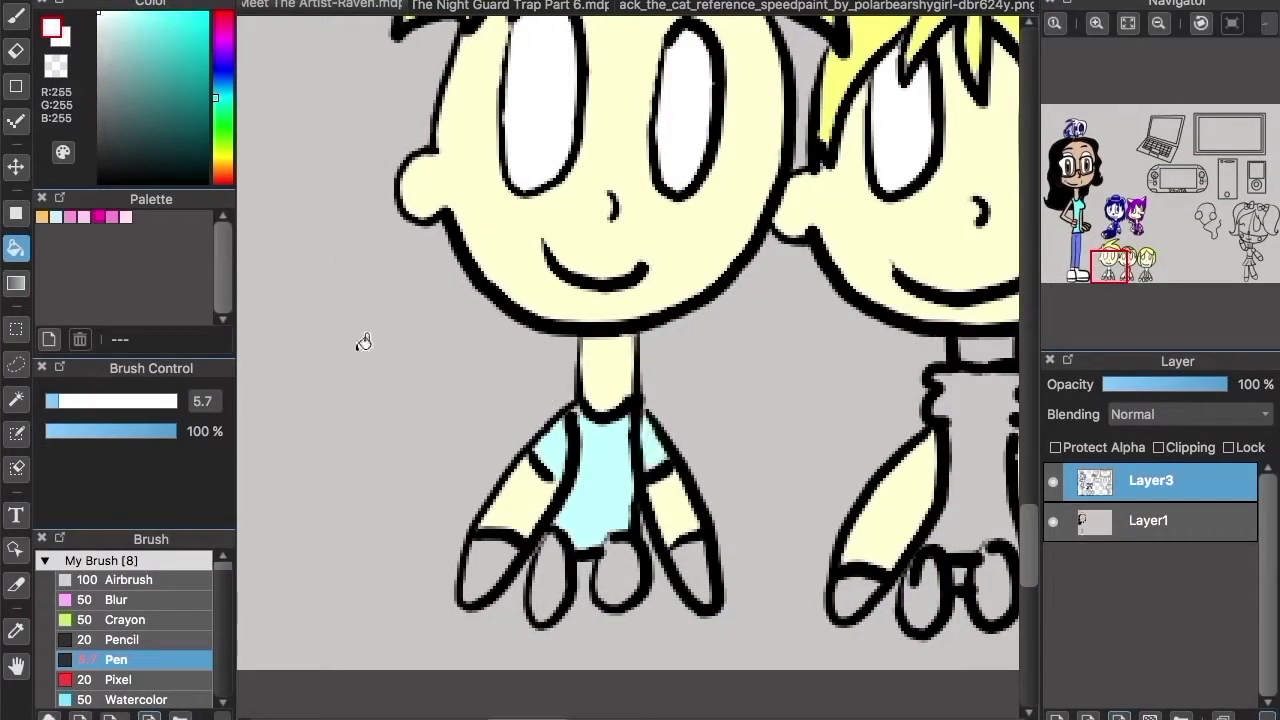
# Fill the first child's hands and the feet of all three children with white, RGB 255, 255, 255.
pyautogui.click(487, 568)
pyautogui.click(703, 549)
pyautogui.moveTo(545, 716); pyautogui.dragTo(589, 716)
pyautogui.click(614, 578)
pyautogui.click(545, 600)
pyautogui.click(923, 608)
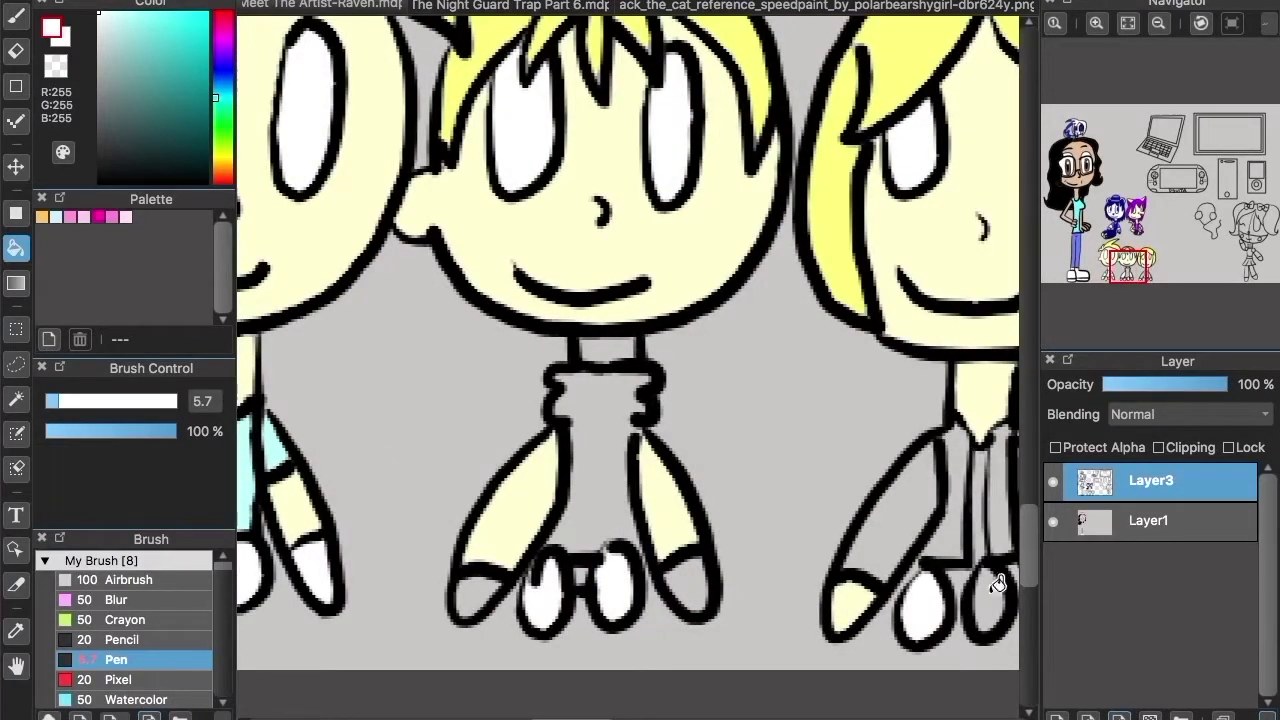
# Fill the middle child's turtleneck with bright green and the neck above it with cream.
pyautogui.click(205, 14)
pyautogui.click(584, 410)
pyautogui.click(217, 150)
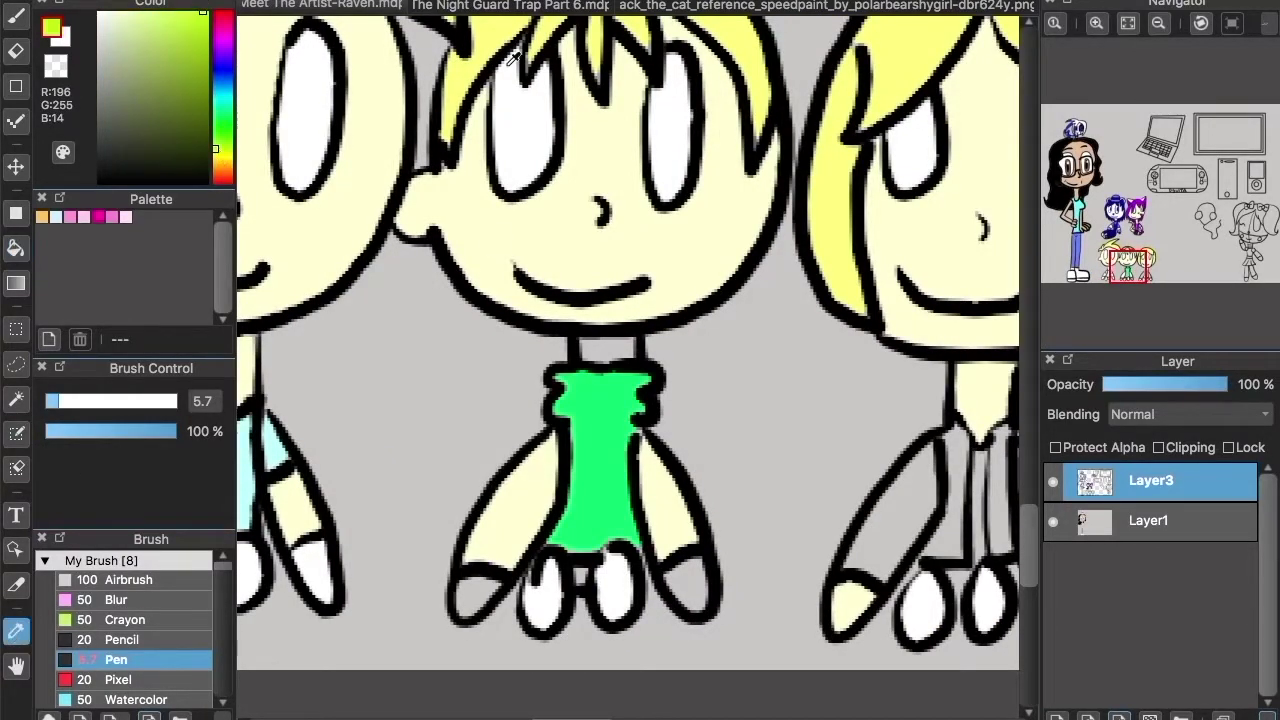
pyautogui.click(612, 345)
# Fill the middle child's cap with bright red.
pyautogui.moveTo(1030, 511); pyautogui.dragTo(1031, 477)
pyautogui.click(217, 18)
pyautogui.click(208, 13)
pyautogui.click(640, 240)
# Fill the third child's jacket front and sleeves with violet, RGB 114, 0, 255.
pyautogui.moveTo(590, 716); pyautogui.dragTo(632, 716)
pyautogui.moveTo(1031, 502); pyautogui.dragTo(1037, 540)
pyautogui.click(222, 57)
pyautogui.click(672, 464)
pyautogui.click(648, 455)
pyautogui.click(563, 442)
pyautogui.click(604, 419)
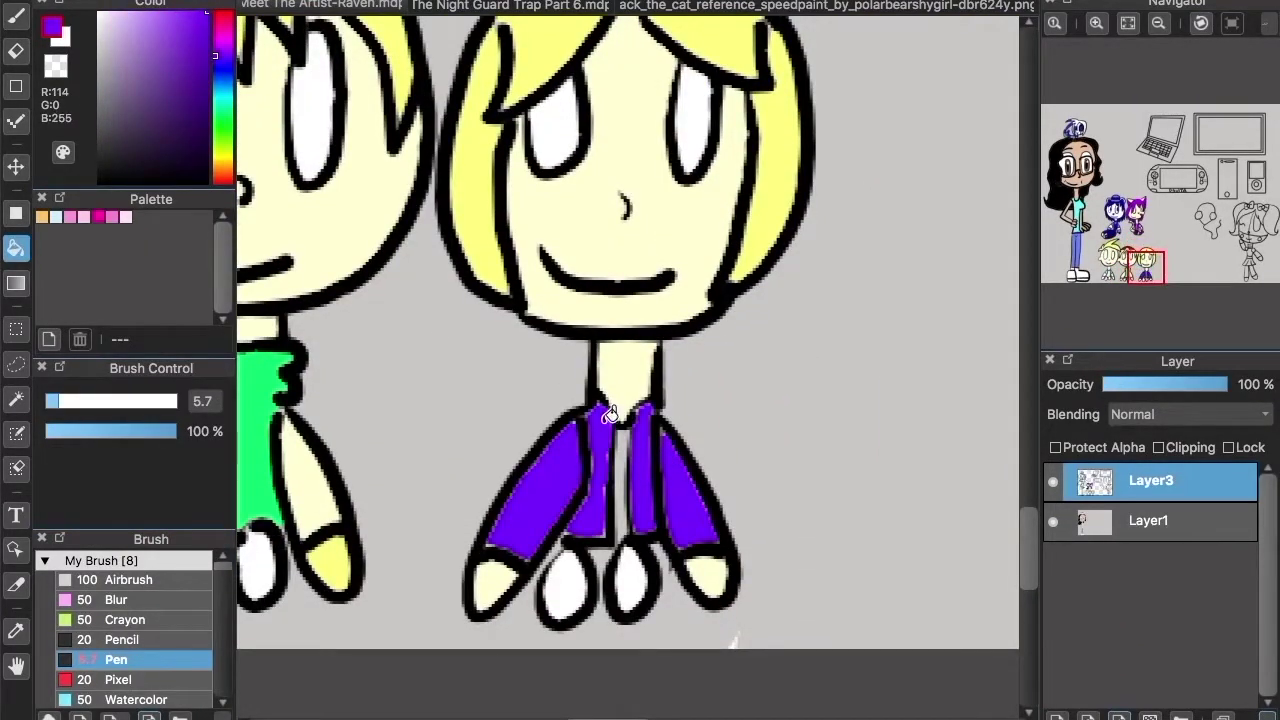
pyautogui.click(217, 21)
# Paint the irises of the first two children with the Pen in bright cyan, RGB 0, 228, 255.
pyautogui.scroll(5, 835, 333)
pyautogui.hscroll(-5, 835, 333)
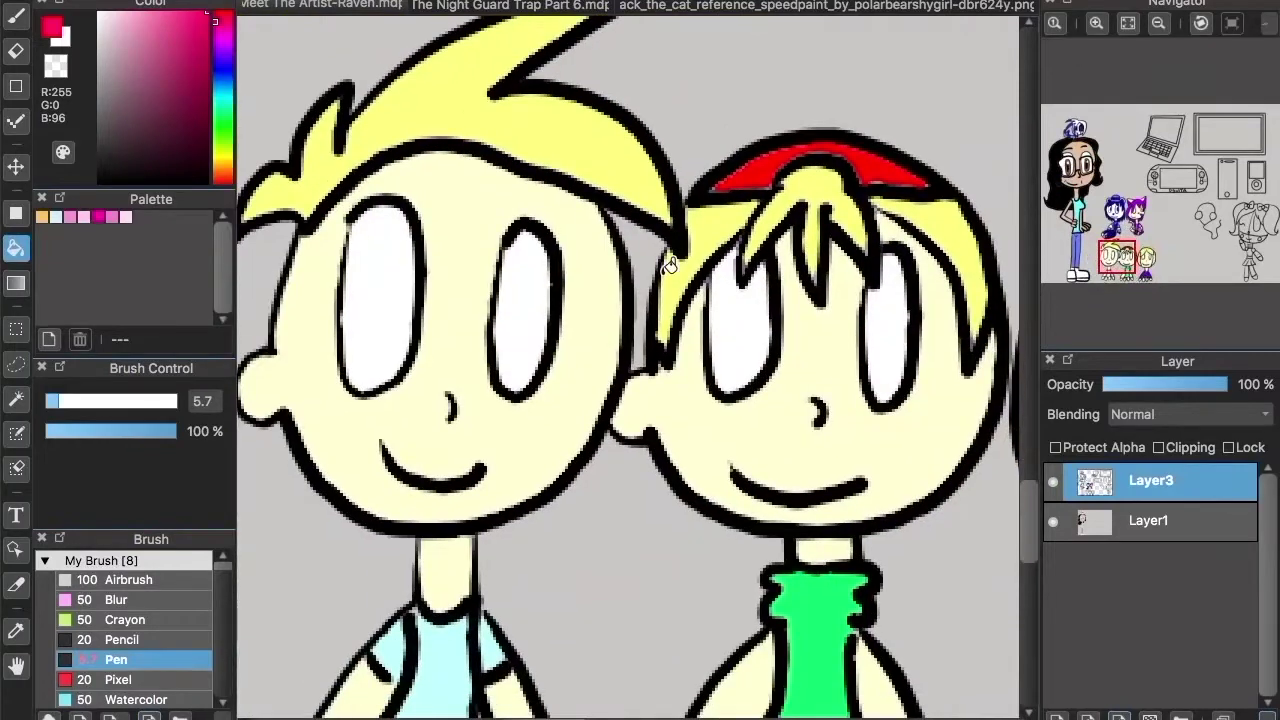
pyautogui.click(220, 92)
pyautogui.click(18, 18)
pyautogui.moveTo(375, 258); pyautogui.dragTo(375, 333)
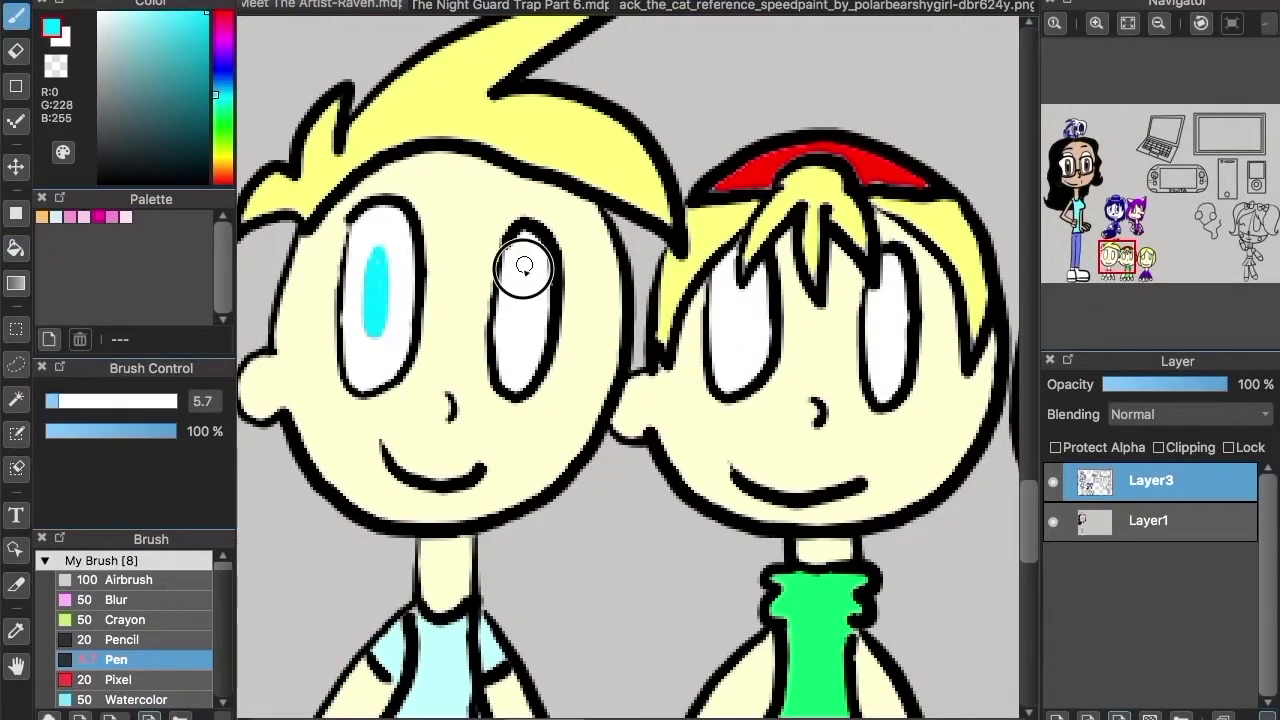
pyautogui.hscroll(3, 600, 300)
pyautogui.moveTo(601, 348); pyautogui.dragTo(602, 293)
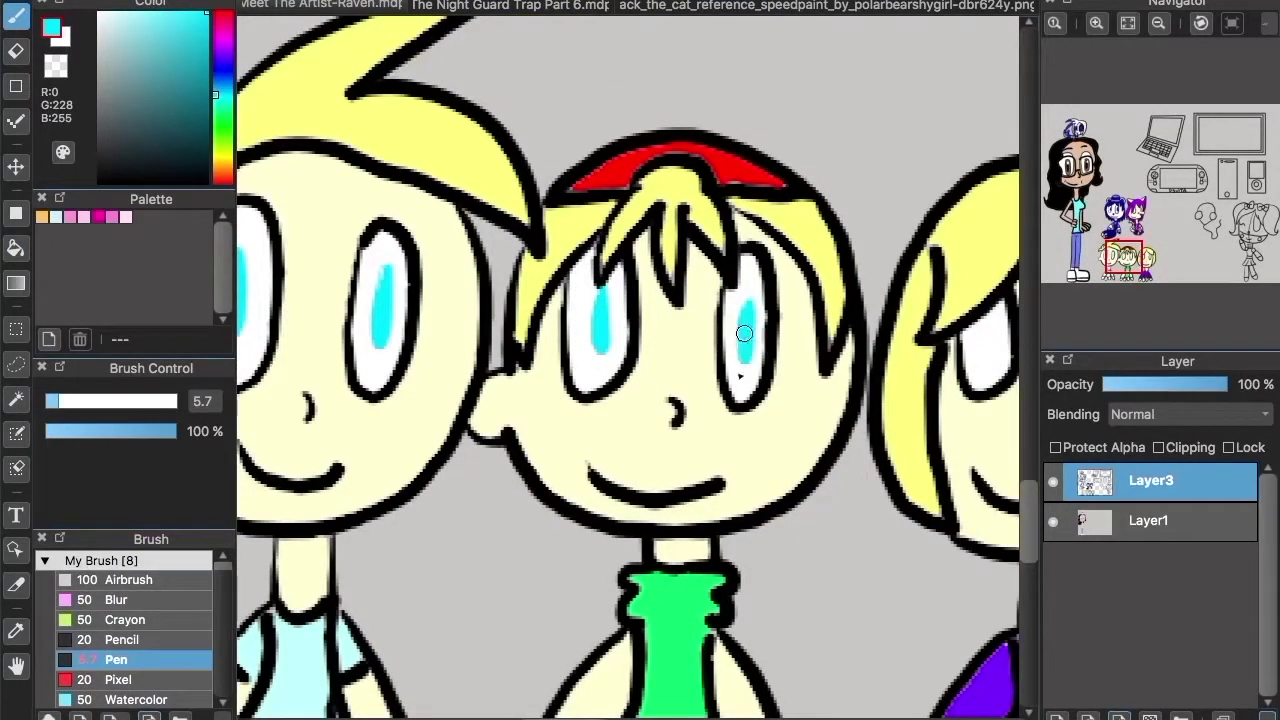
# Fill the pigtailed girl's hair with orange, RGB 254, 197, 98, and her face sections with white.
pyautogui.hscroll(8, 744, 333)
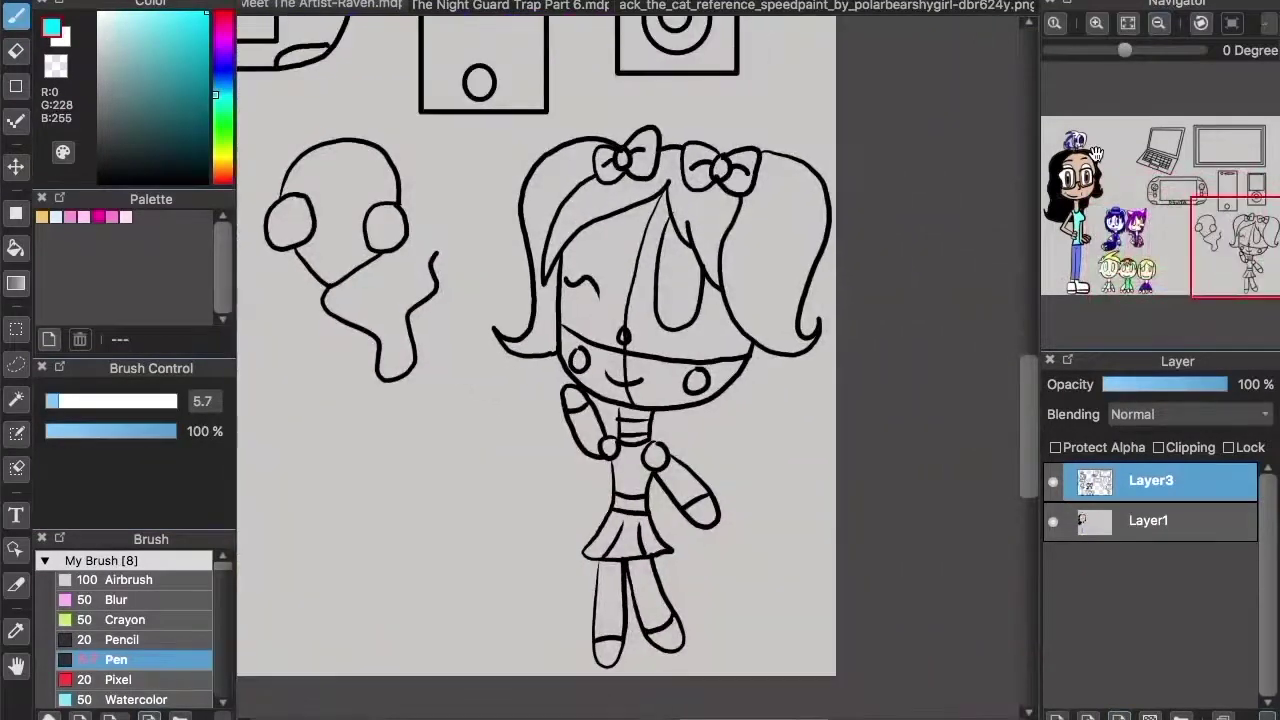
pyautogui.click(16, 248)
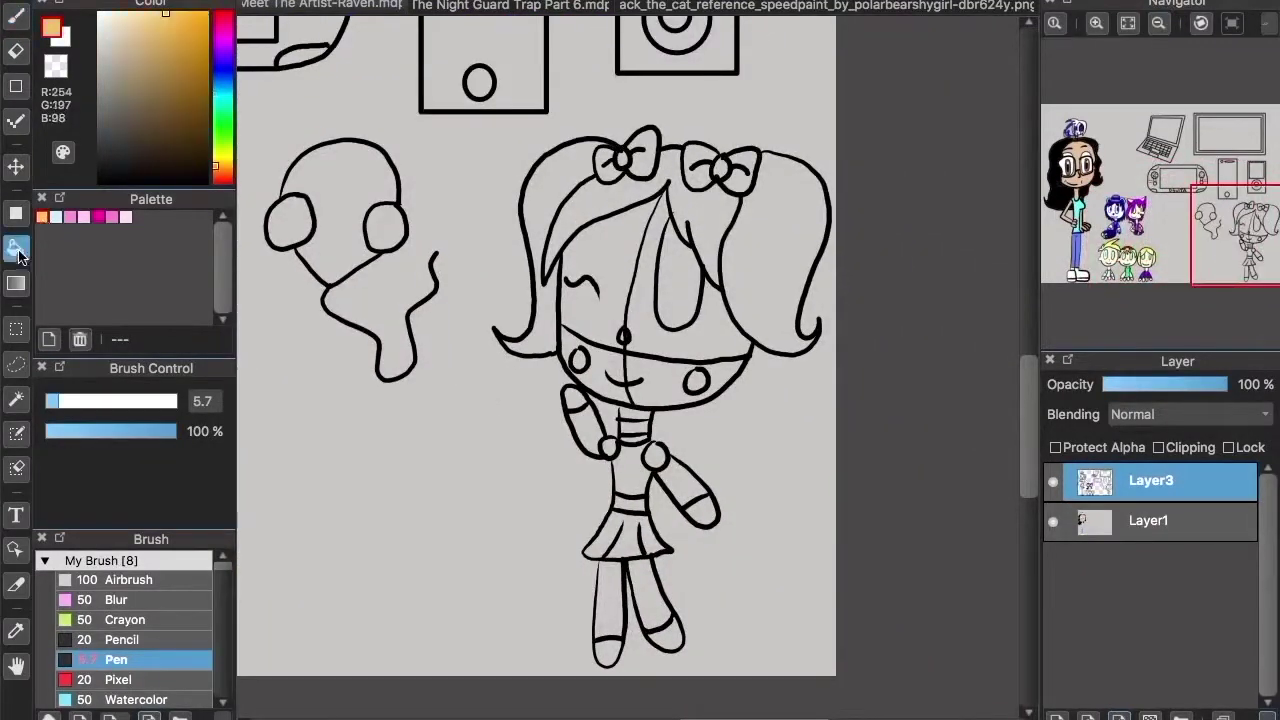
pyautogui.click(642, 310)
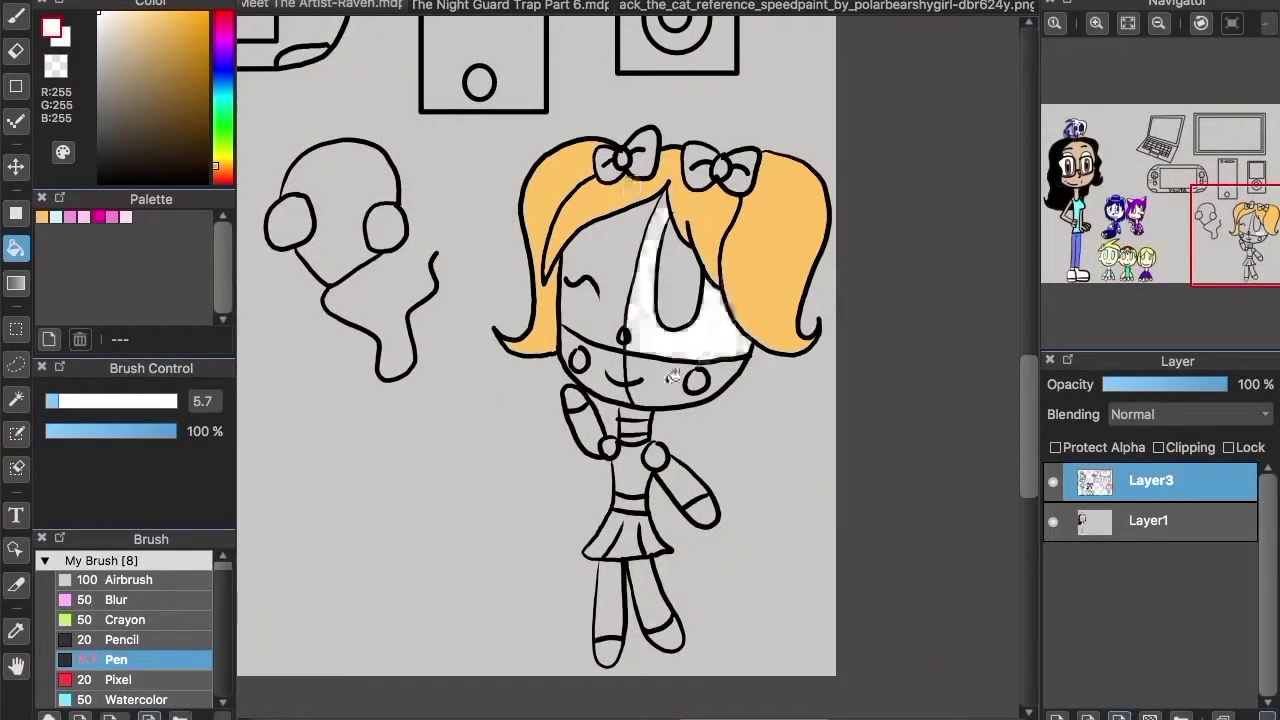
pyautogui.click(670, 376)
pyautogui.click(602, 362)
pyautogui.click(602, 250)
# Fill the girl's bows, cheeks, dress and shoes with the palette pinks and her arms with white, undoing any spilled fill.
pyautogui.click(70, 217)
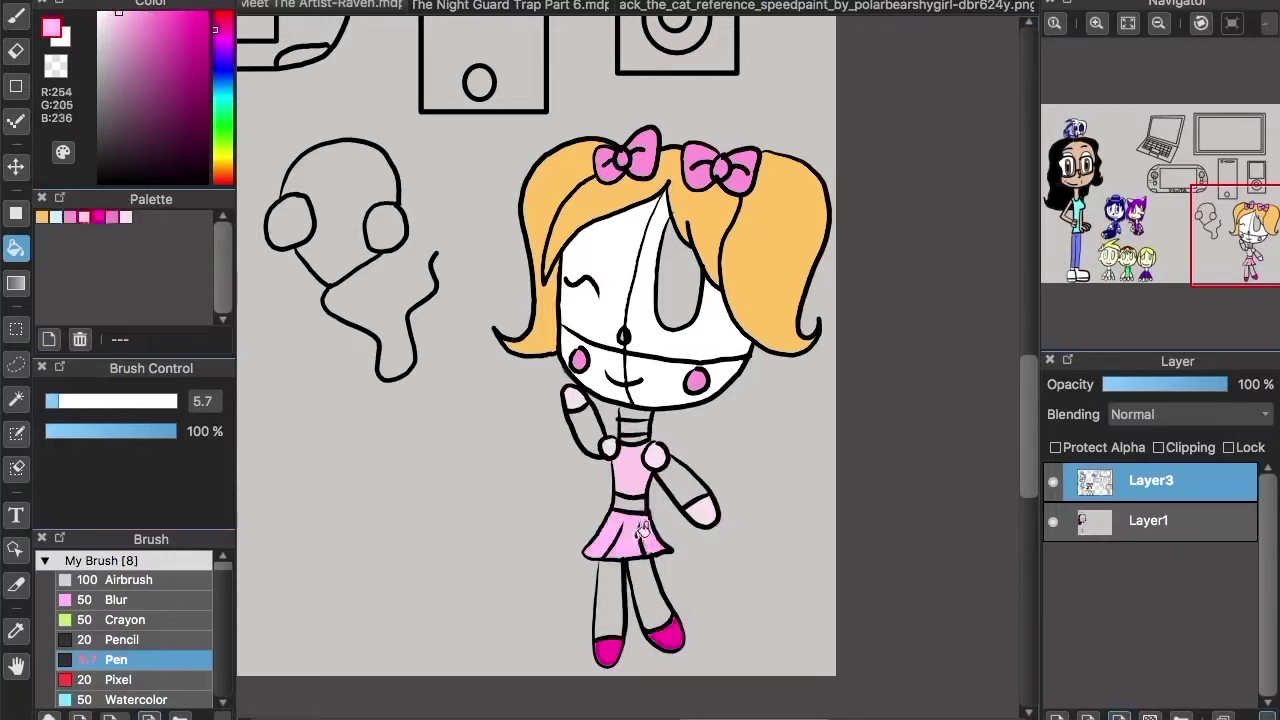
pyautogui.click(582, 418)
pyautogui.click(684, 486)
pyautogui.click(640, 416)
pyautogui.click(648, 430)
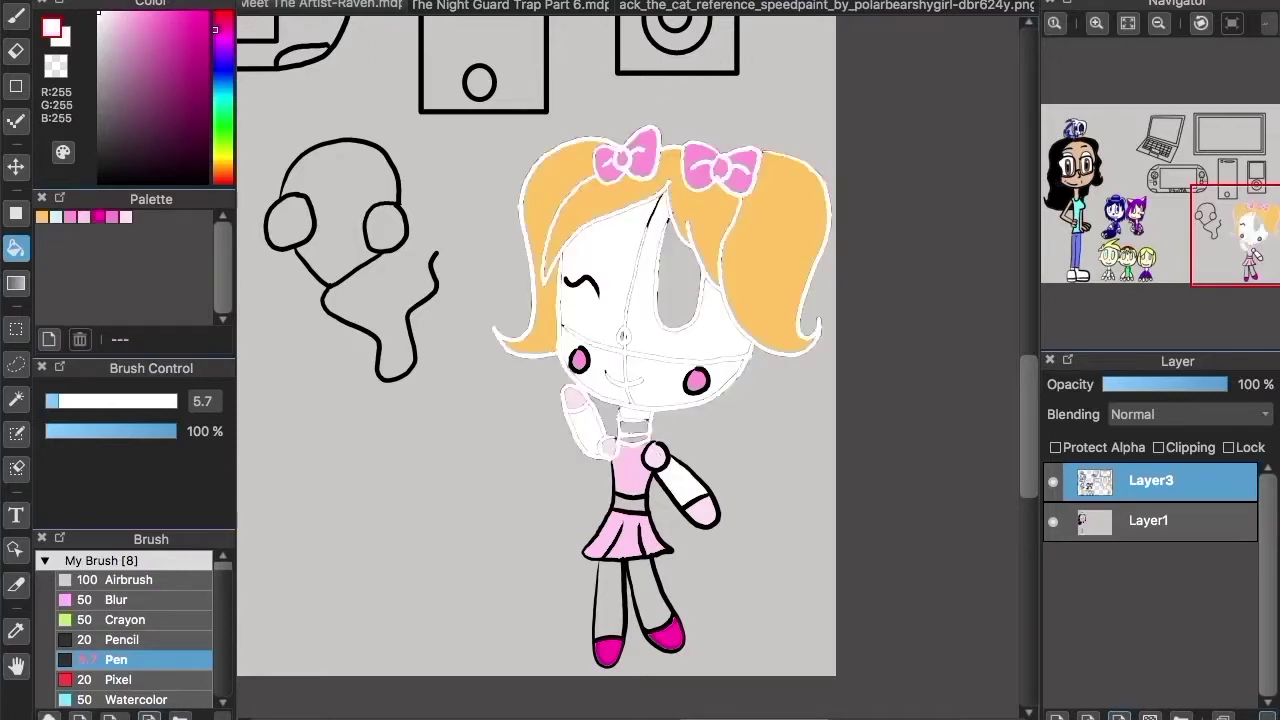
pyautogui.press('super+z')
# Fill the pigtailed girl's legs with white and undo the last fill.
pyautogui.click(648, 574)
pyautogui.click(612, 597)
pyautogui.click(649, 506)
pyautogui.press('super+z')
# Fill the girl's neck sections with white and the band between them with light pink, RGB 254, 205, 236.
pyautogui.click(1097, 23)
pyautogui.click(1097, 23)
pyautogui.moveTo(1029, 467); pyautogui.dragTo(1021, 431)
pyautogui.click(636, 417)
pyautogui.click(83, 219)
pyautogui.click(650, 189)
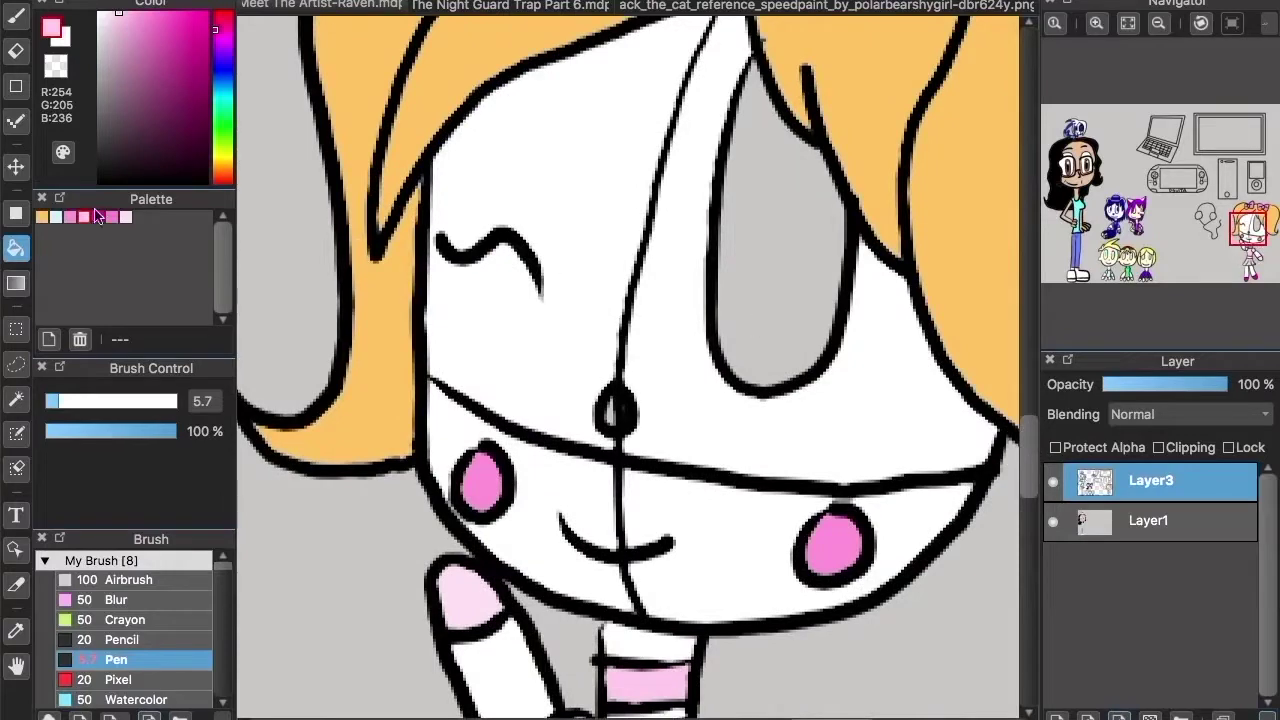
# Fill the girl's nose with magenta and her open eye with white, and paint its iris light blue, RGB 205, 240, 254.
pyautogui.click(18, 254)
pyautogui.click(788, 233)
pyautogui.click(55, 218)
pyautogui.click(16, 16)
pyautogui.moveTo(776, 158)
pyautogui.mouseDown()
pyautogui.moveTo(786, 183)
pyautogui.moveTo(771, 261)
pyautogui.mouseUp()
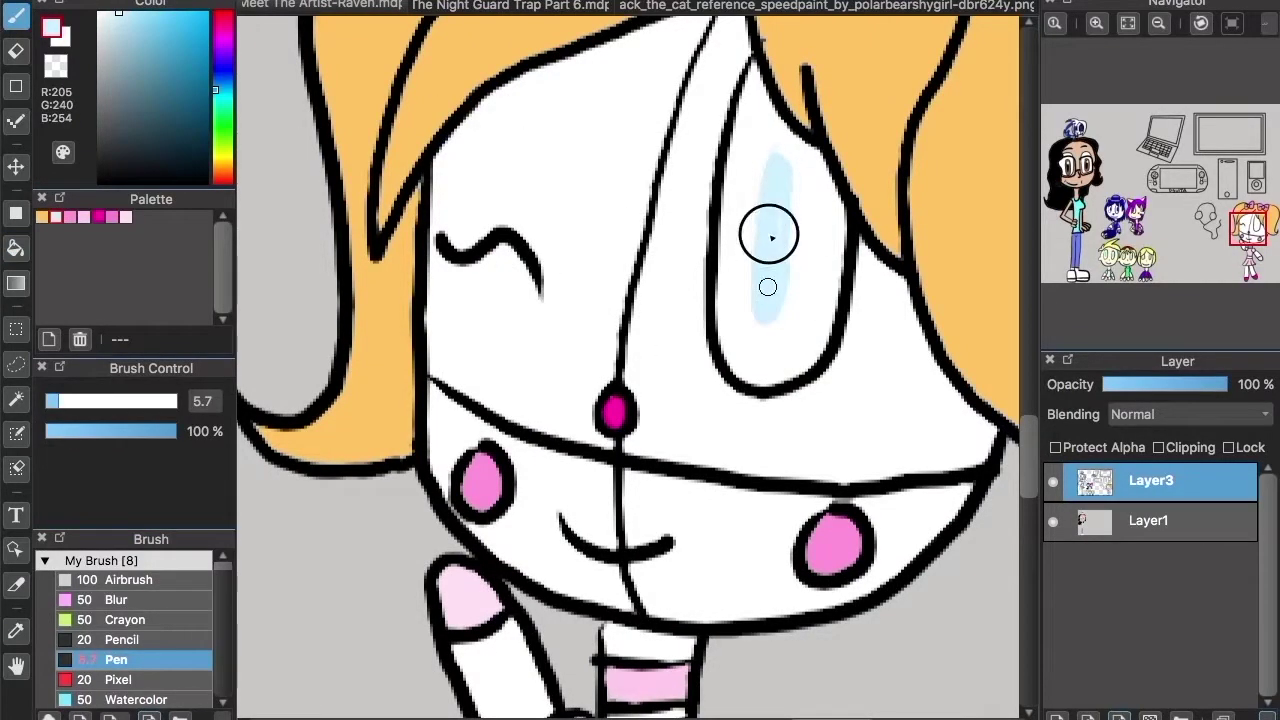
# Fill the laptop, console, music player and TV screens and the phone's front with dark grey, RGB 74, 74, 74.
pyautogui.scroll(-5, 781, 195)
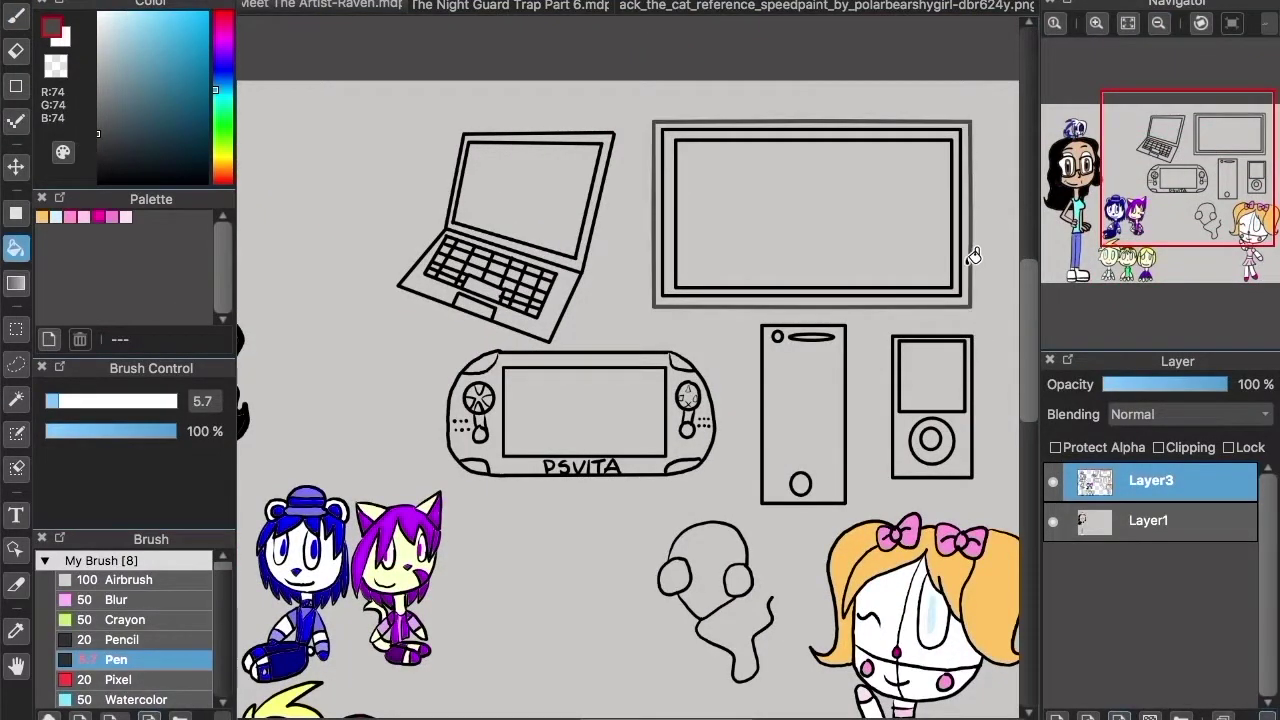
pyautogui.click(771, 189)
pyautogui.hotkey('ctrl', 'z')
pyautogui.click(530, 195)
pyautogui.click(640, 420)
pyautogui.click(834, 381)
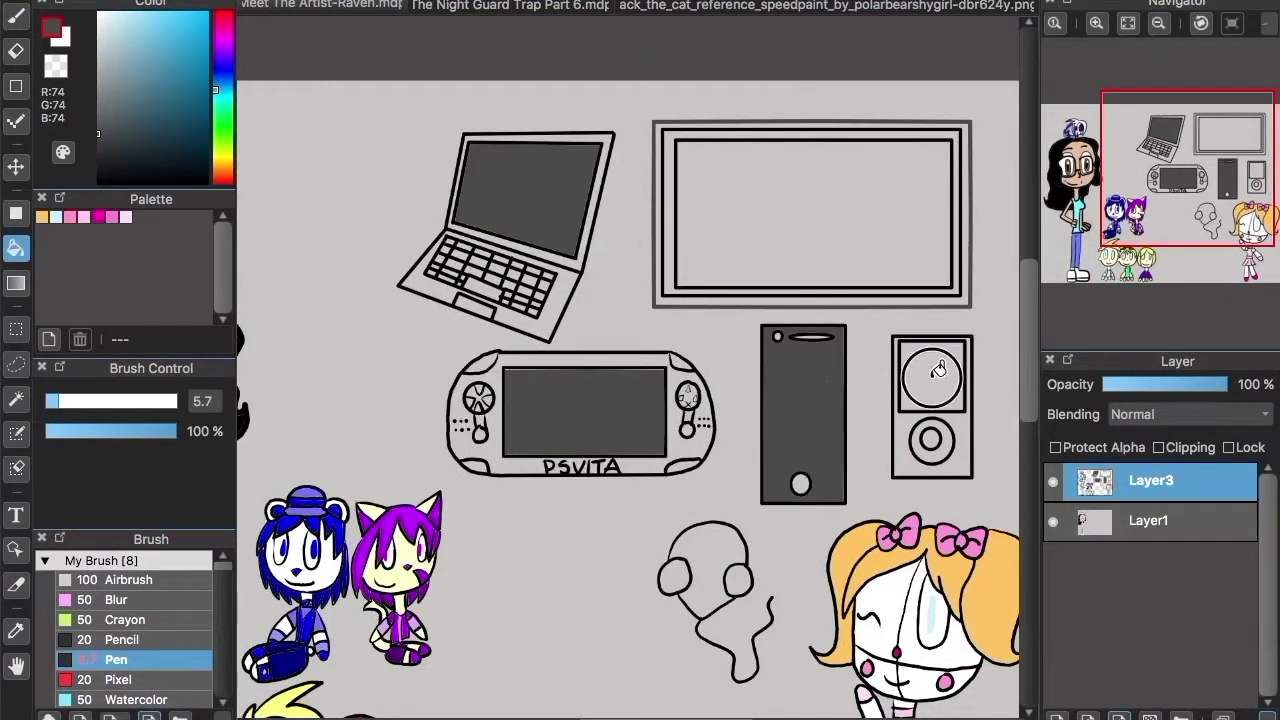
pyautogui.click(932, 375)
pyautogui.click(848, 226)
# Fill the TV's frame and the handheld console's body with near-black grey, RGB 41, 41, 42.
pyautogui.click(669, 192)
pyautogui.click(966, 138)
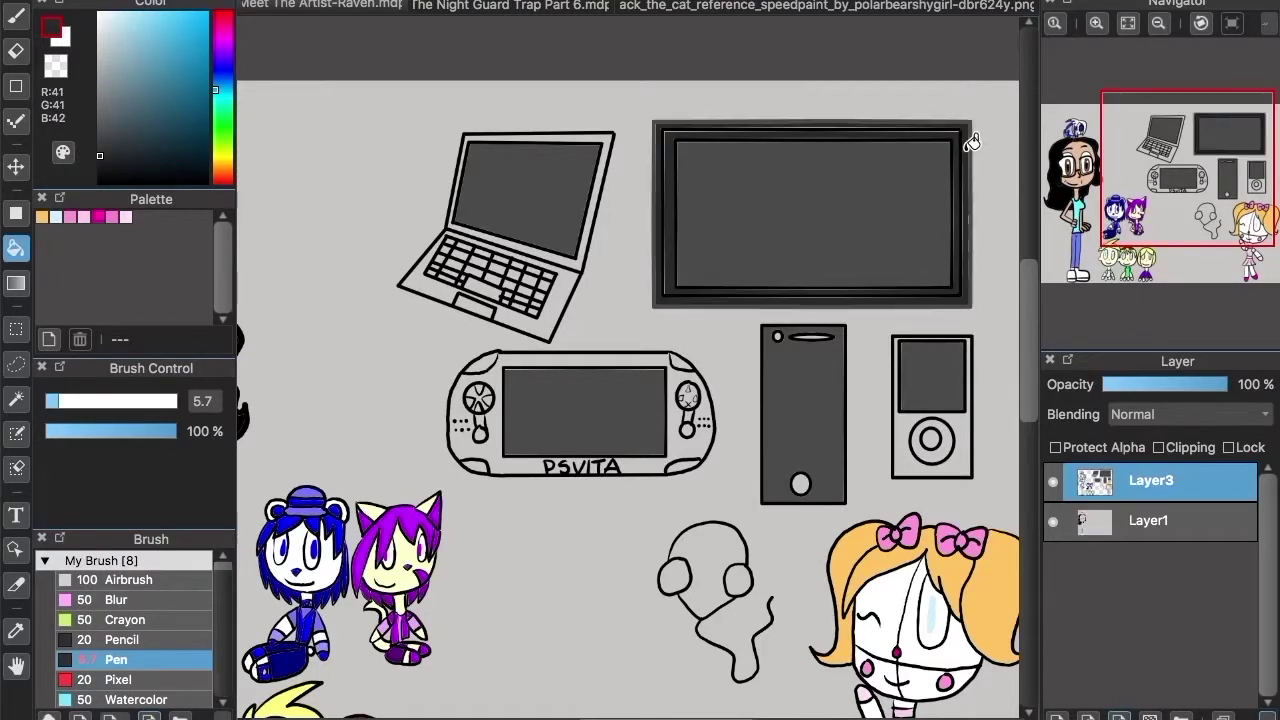
pyautogui.click(700, 428)
pyautogui.click(1097, 23)
pyautogui.click(1097, 23)
pyautogui.click(1097, 23)
pyautogui.moveTo(1228, 174); pyautogui.dragTo(1178, 193)
pyautogui.click(755, 186)
pyautogui.click(875, 187)
# Fill the handheld console's button areas and body with black, RGB 0, 0, 0.
pyautogui.click(110, 183)
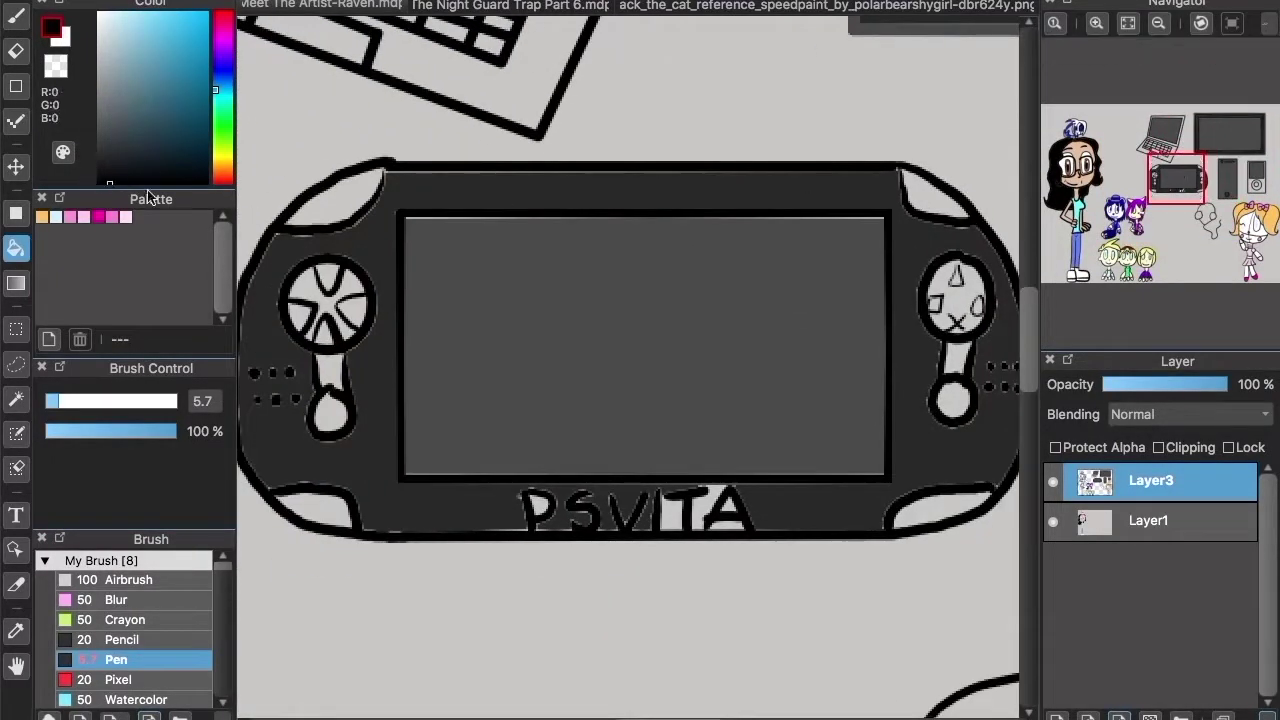
pyautogui.click(962, 293)
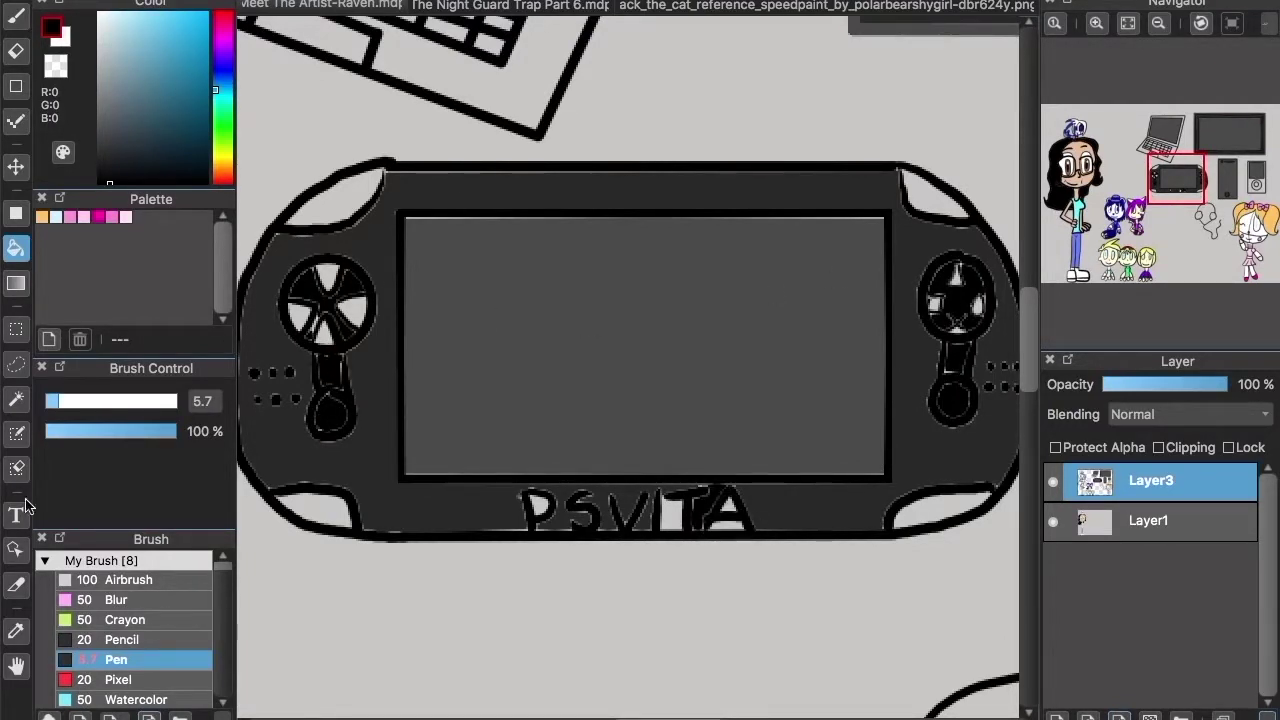
pyautogui.click(360, 237)
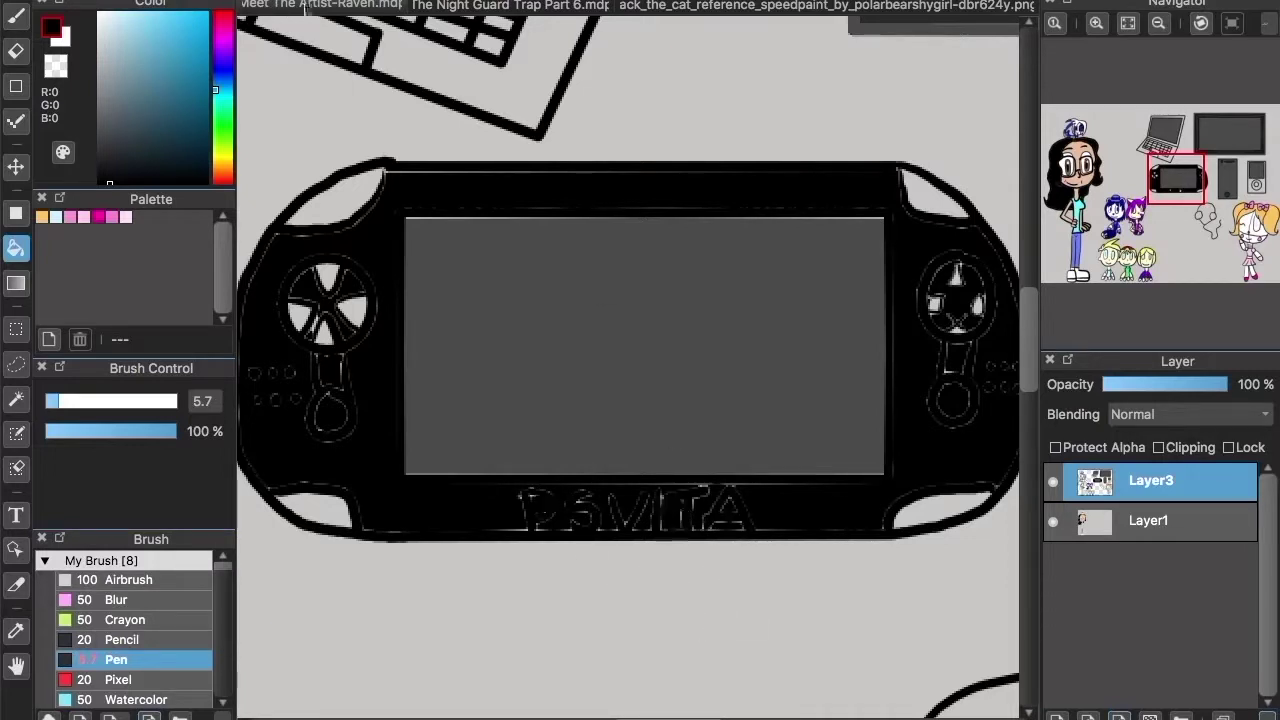
# Redraw the PSVITA lettering below the console's screen in white with the Pen.
pyautogui.click(17, 28)
pyautogui.moveTo(1030, 353); pyautogui.dragTo(1031, 374)
pyautogui.click(1097, 23)
pyautogui.moveTo(468, 345); pyautogui.dragTo(473, 403)
pyautogui.moveTo(479, 353); pyautogui.dragTo(485, 386)
pyautogui.moveTo(571, 349); pyautogui.dragTo(535, 407)
pyautogui.moveTo(604, 367)
pyautogui.mouseDown()
pyautogui.moveTo(645, 361)
pyautogui.moveTo(680, 403)
pyautogui.mouseUp()
pyautogui.moveTo(698, 350); pyautogui.dragTo(748, 348)
pyautogui.moveTo(725, 352); pyautogui.dragTo(724, 402)
pyautogui.moveTo(762, 402)
pyautogui.mouseDown()
pyautogui.moveTo(800, 405)
pyautogui.moveTo(796, 388)
pyautogui.mouseUp()
# Fill the laptop's casing, keyboard keys and touchpad with white, RGB 255, 255, 255.
pyautogui.click(1159, 24)
pyautogui.moveTo(1176, 172); pyautogui.dragTo(1163, 134)
pyautogui.click(829, 191)
pyautogui.click(697, 510)
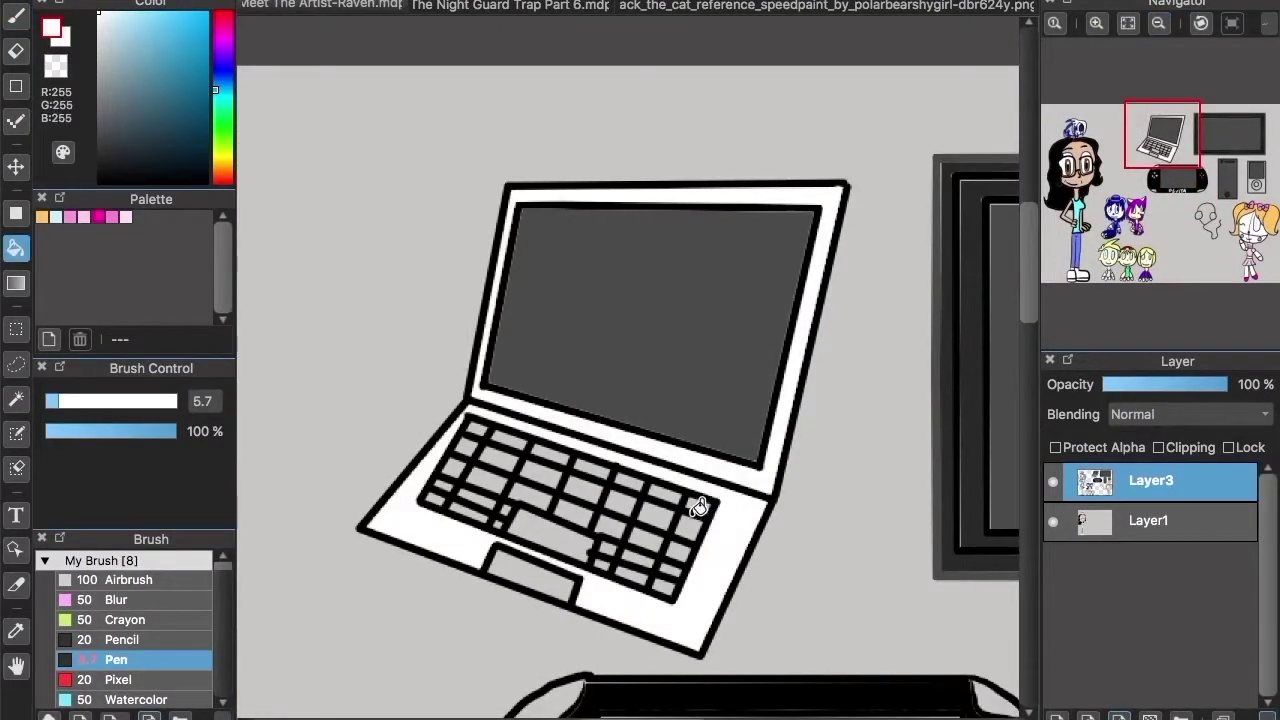
pyautogui.click(560, 570)
pyautogui.click(585, 516)
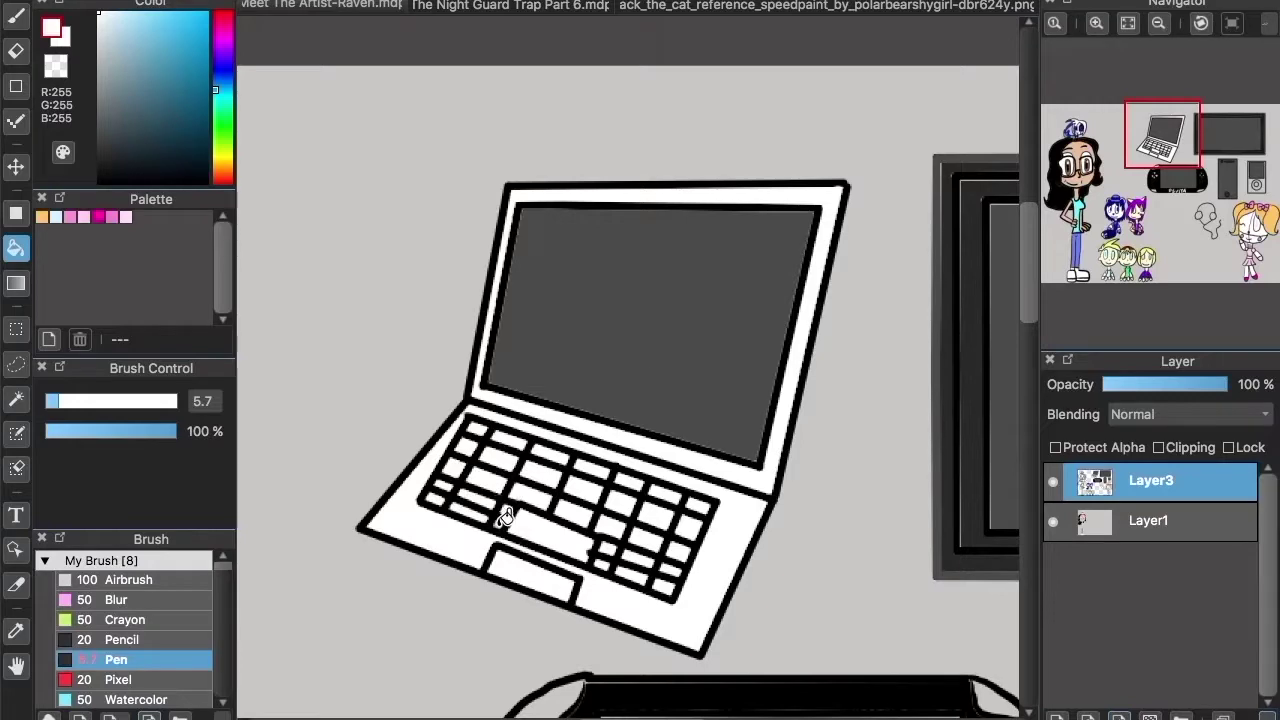
# Fill the remaining small gap on the laptop's keyboard with white.
pyautogui.click(1097, 23)
pyautogui.click(1097, 23)
pyautogui.click(1097, 23)
pyautogui.moveTo(1029, 230); pyautogui.dragTo(1029, 254)
pyautogui.click(282, 445)
pyautogui.click(1159, 24)
pyautogui.click(1159, 24)
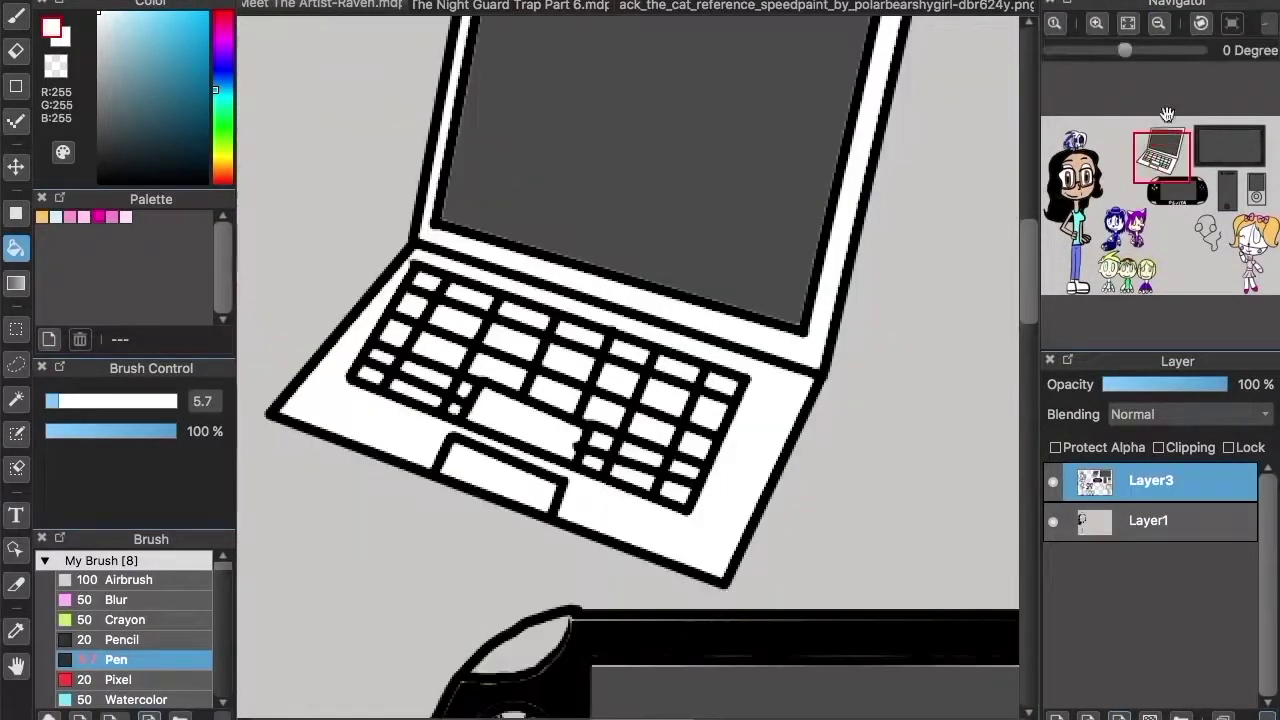
# Draw two small black camera dots on the laptop's upper bezel with the Pen.
pyautogui.click(207, 182)
pyautogui.click(16, 16)
pyautogui.click(1171, 140)
pyautogui.click(1097, 24)
pyautogui.click(1097, 24)
pyautogui.click(1174, 139)
pyautogui.moveTo(1174, 139); pyautogui.dragTo(1156, 140)
pyautogui.click(451, 211)
pyautogui.click(528, 214)
# Letter "MacBook" in black below the laptop's screen with the Pen at size 2.8.
pyautogui.click(1159, 24)
pyautogui.click(1159, 24)
pyautogui.click(1159, 24)
pyautogui.click(1164, 149)
pyautogui.click(1097, 26)
pyautogui.click(1097, 28)
pyautogui.moveTo(668, 350)
pyautogui.mouseDown()
pyautogui.moveTo(723, 331)
pyautogui.moveTo(726, 372)
pyautogui.moveTo(748, 381)
pyautogui.mouseUp()
pyautogui.press('super+z')
pyautogui.press('super+z')
pyautogui.click(55, 403)
pyautogui.press('super+z')
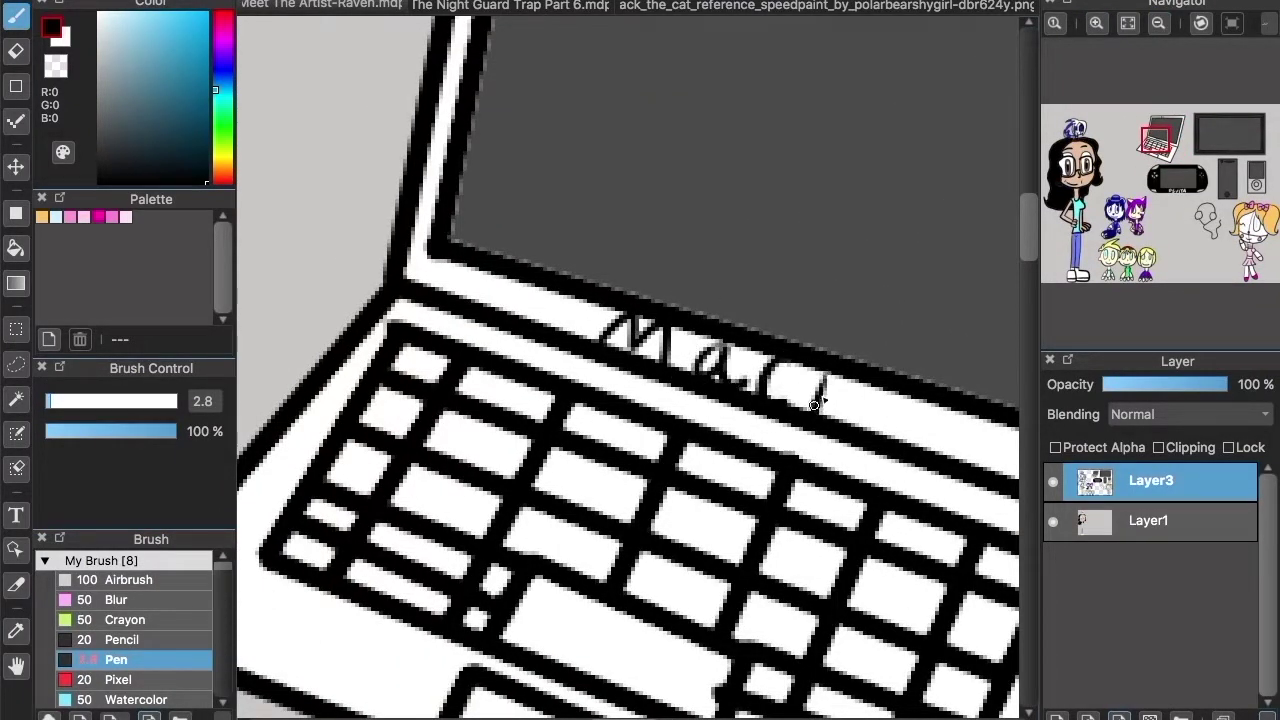
pyautogui.moveTo(935, 440); pyautogui.dragTo(694, 427)
pyautogui.click(1159, 24)
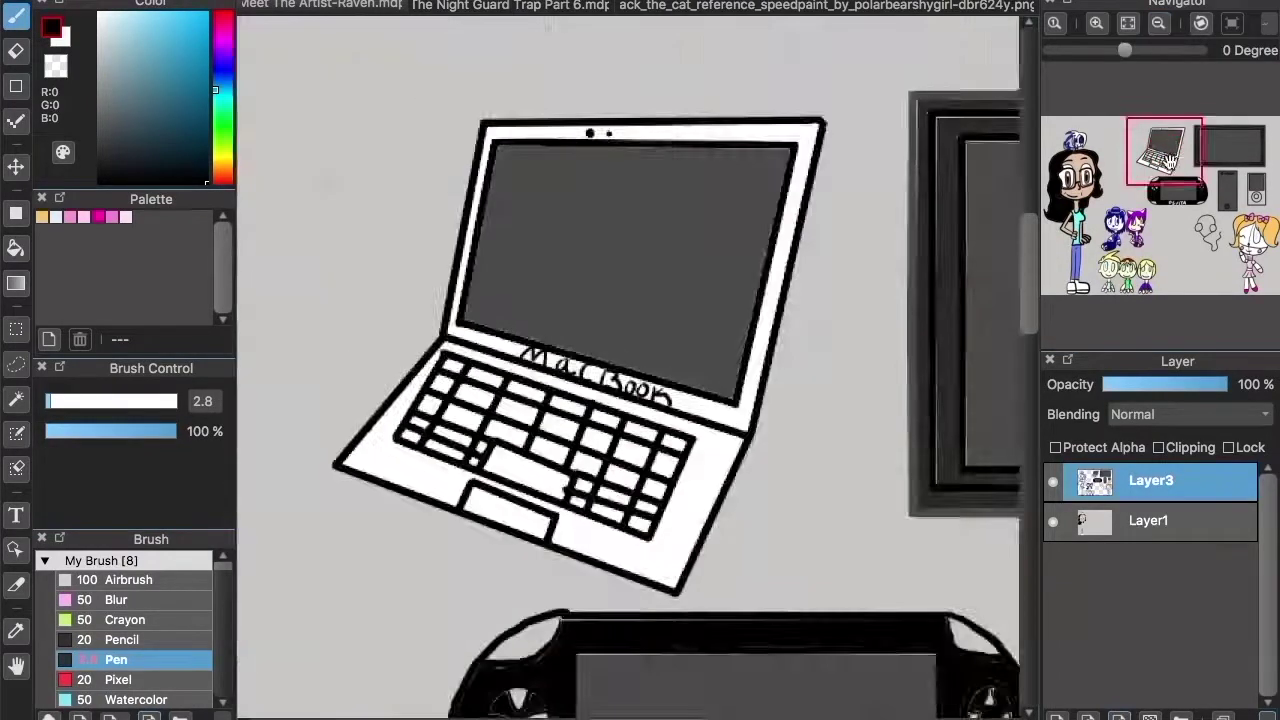
# Fill the music player's body with light grey and its round control wheel with white.
pyautogui.moveTo(1165, 141); pyautogui.dragTo(1238, 184)
pyautogui.moveTo(100, 144); pyautogui.dragTo(97, 80)
pyautogui.click(16, 249)
pyautogui.click(872, 333)
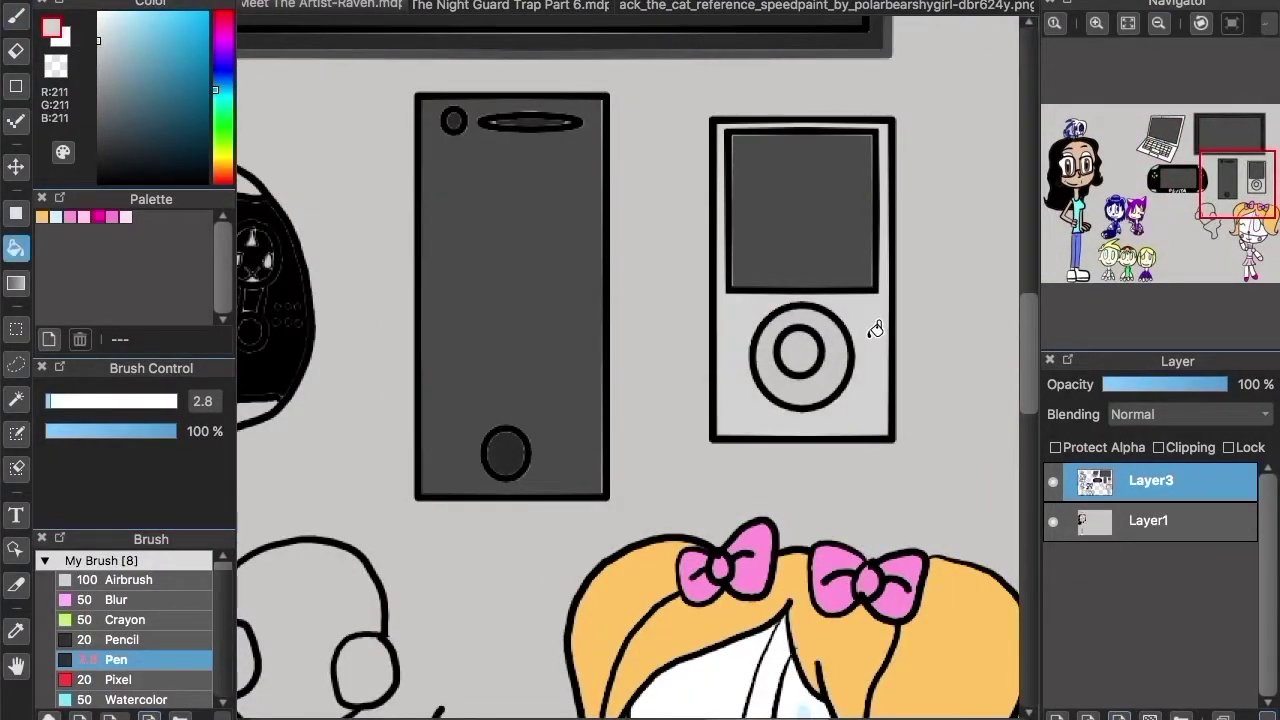
pyautogui.moveTo(99, 31); pyautogui.dragTo(99, 51)
pyautogui.click(875, 311)
pyautogui.click(838, 353)
# Fill both ear cups of the headphones with dark grey, RGB 90, 92, 93.
pyautogui.moveTo(1236, 188); pyautogui.dragTo(1134, 234)
pyautogui.click(100, 121)
pyautogui.click(776, 360)
pyautogui.click(918, 377)
pyautogui.click(1156, 25)
pyautogui.click(1156, 25)
pyautogui.click(1156, 25)
# Merge Layer3 down into Layer1 and lasso-select all the electronic devices.
pyautogui.click(1267, 715)
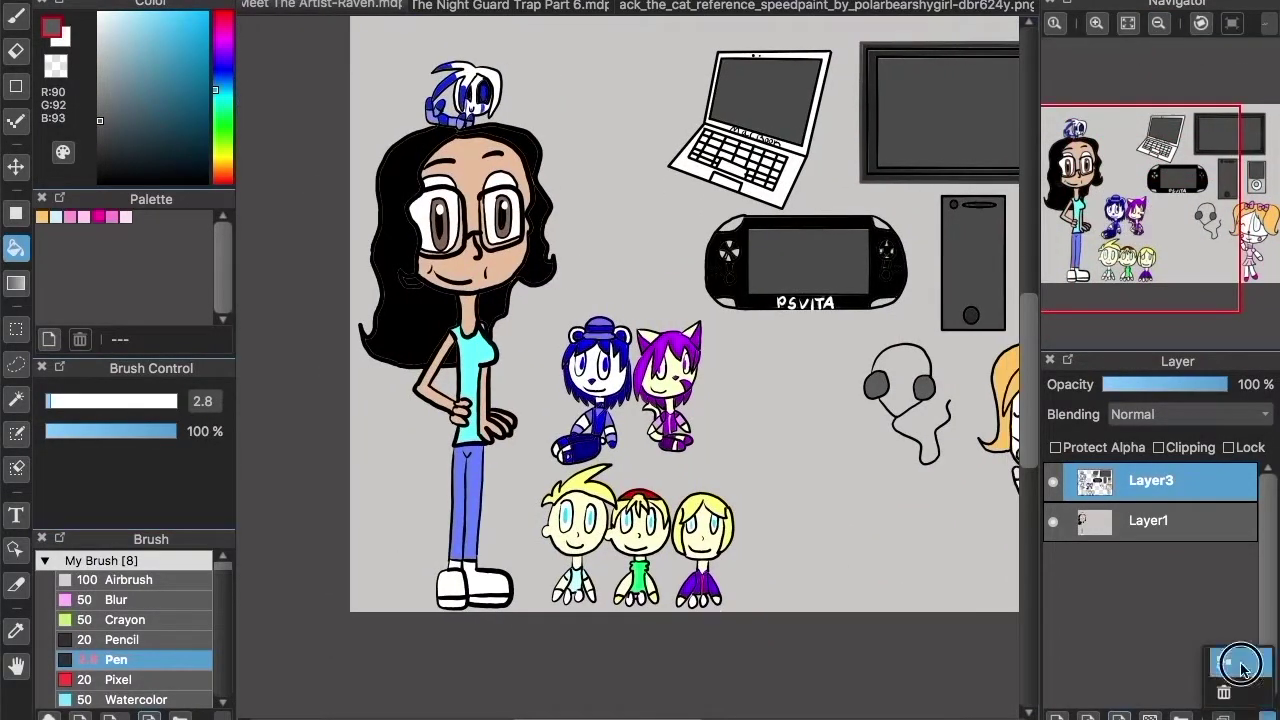
pyautogui.click(1241, 667)
pyautogui.click(1159, 24)
pyautogui.click(15, 364)
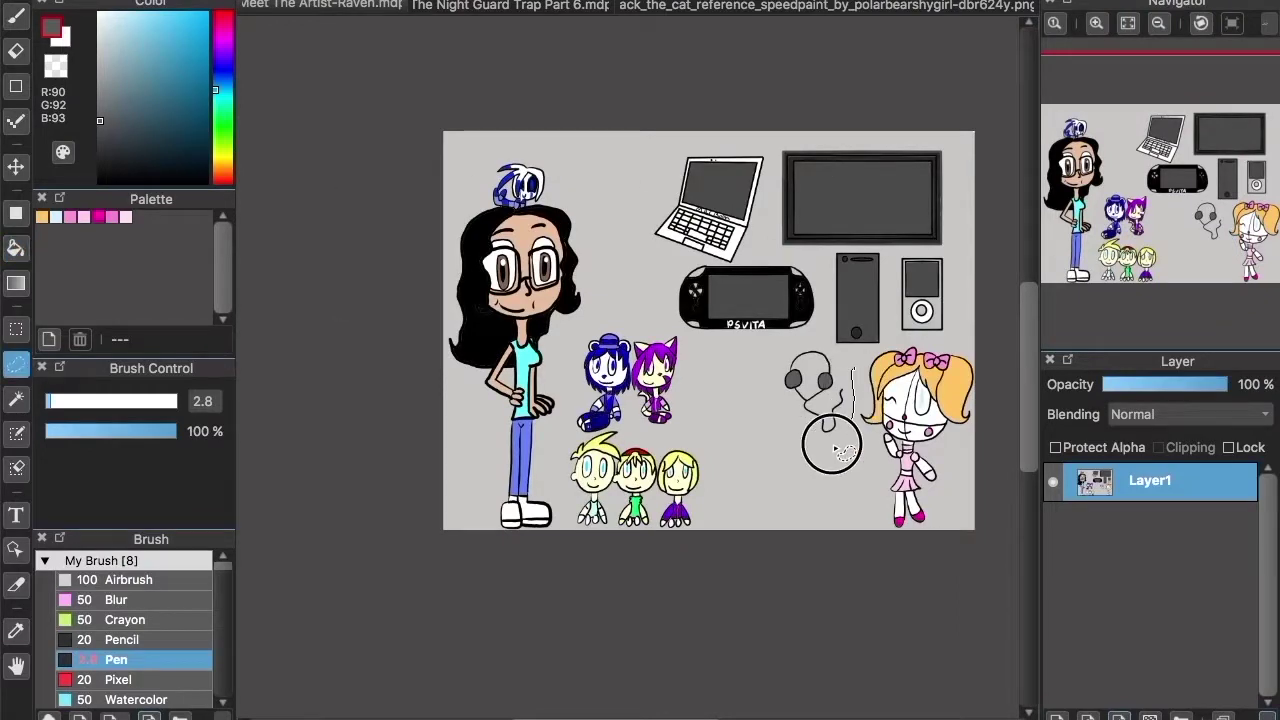
pyautogui.moveTo(625, 185)
pyautogui.mouseDown()
pyautogui.moveTo(757, 128)
pyautogui.moveTo(977, 218)
pyautogui.moveTo(943, 350)
pyautogui.moveTo(875, 343)
pyautogui.moveTo(855, 368)
pyautogui.mouseUp()
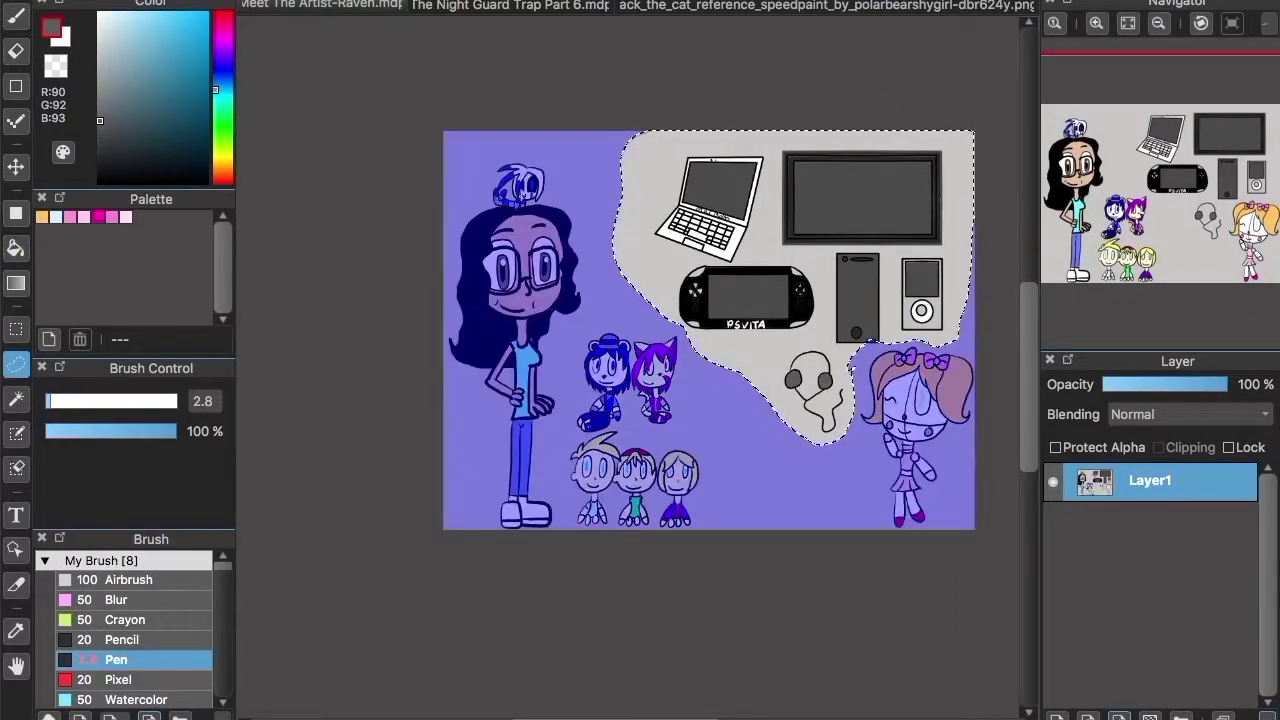
# Scale the selected devices down, place them in the drawing's upper right corner and clear the selection.
pyautogui.click(60, 0)
pyautogui.click(410, 0)
pyautogui.click(440, 15)
pyautogui.click(257, 18)
pyautogui.click(410, 0)
pyautogui.click(441, 164)
pyautogui.moveTo(975, 398); pyautogui.dragTo(945, 321)
pyautogui.moveTo(870, 207); pyautogui.dragTo(928, 170)
pyautogui.click(1010, 668)
pyautogui.click(455, 0)
pyautogui.click(430, 14)
# Try to fill the white gap left behind the moved devices with the background grey, RGB 202, 199, 198.
pyautogui.click(16, 291)
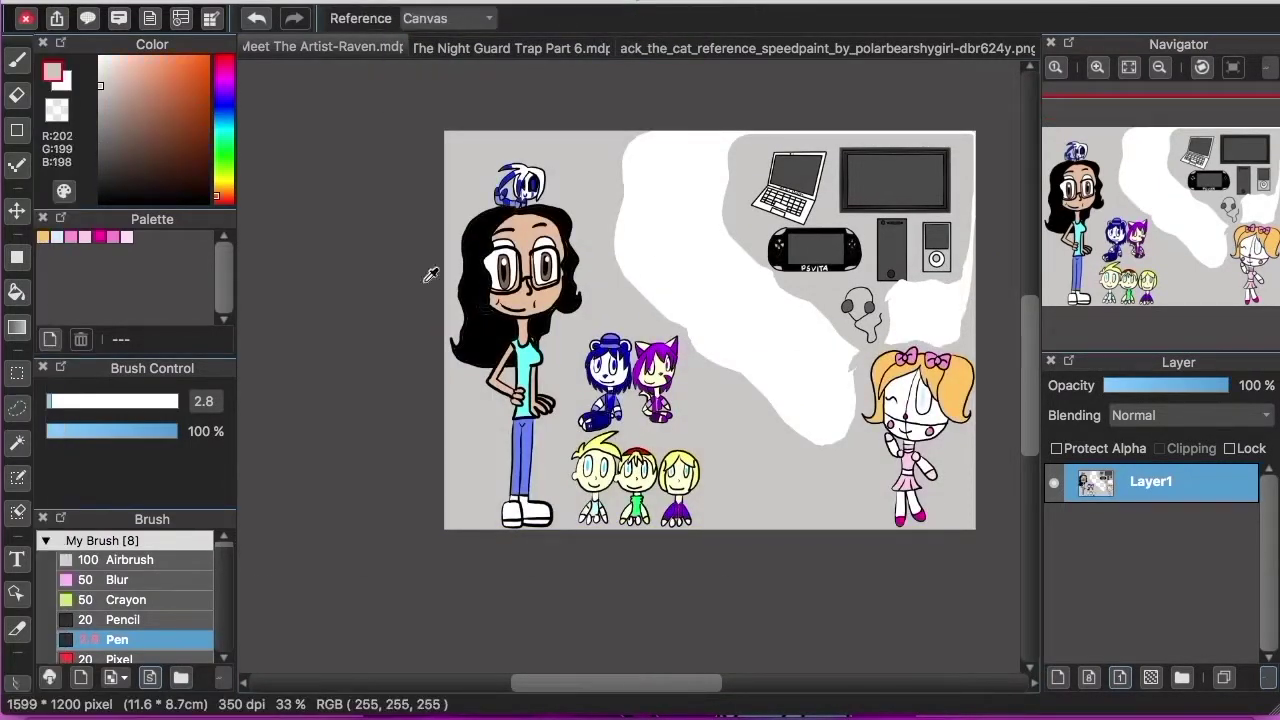
pyautogui.click(935, 302)
pyautogui.click(1097, 67)
pyautogui.click(1097, 67)
pyautogui.click(1097, 67)
pyautogui.click(1099, 70)
pyautogui.click(1099, 70)
pyautogui.click(1099, 70)
pyautogui.click(1099, 70)
pyautogui.moveTo(770, 683); pyautogui.dragTo(801, 683)
pyautogui.moveTo(1040, 350); pyautogui.dragTo(1028, 342)
pyautogui.click(1157, 67)
pyautogui.click(1157, 67)
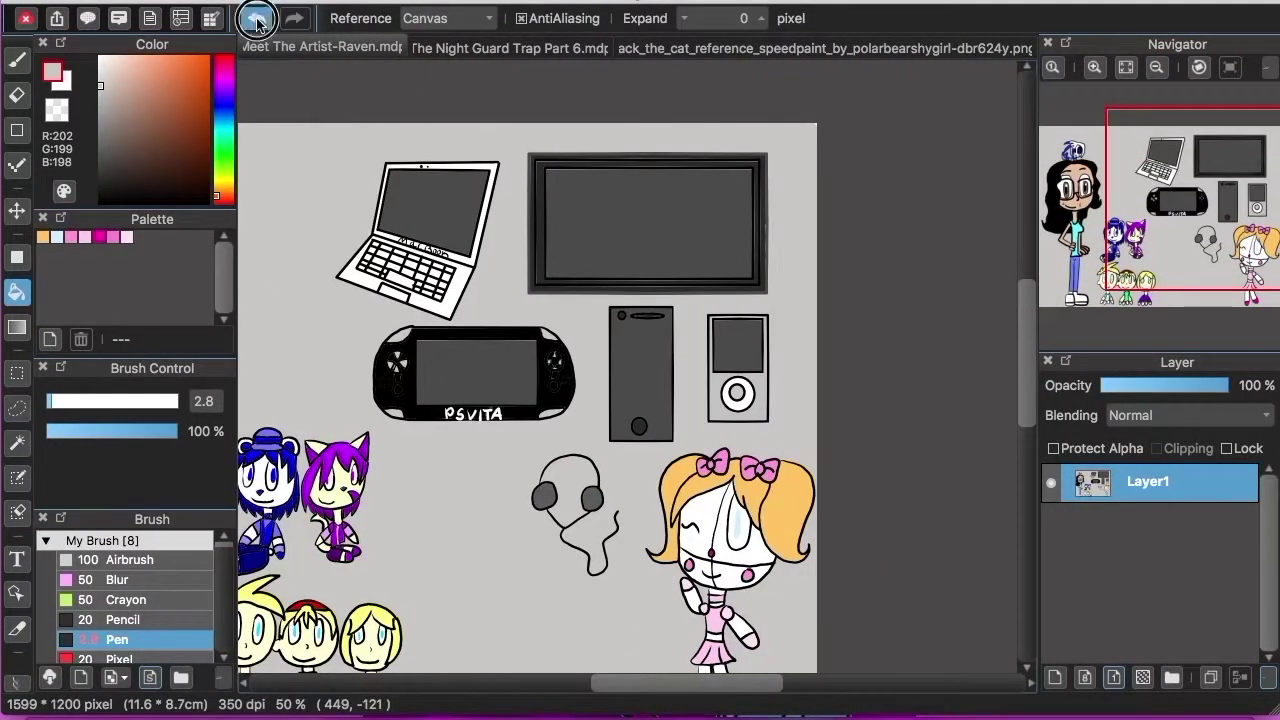
# Lasso the devices for another transformation, discard it and undo the layer merge.
pyautogui.click(17, 407)
pyautogui.moveTo(800, 155)
pyautogui.mouseDown()
pyautogui.moveTo(588, 137)
pyautogui.moveTo(344, 390)
pyautogui.moveTo(405, 452)
pyautogui.moveTo(628, 560)
pyautogui.moveTo(667, 457)
pyautogui.moveTo(764, 430)
pyautogui.moveTo(810, 345)
pyautogui.moveTo(791, 144)
pyautogui.mouseUp()
pyautogui.click(420, 1)
pyautogui.click(441, 164)
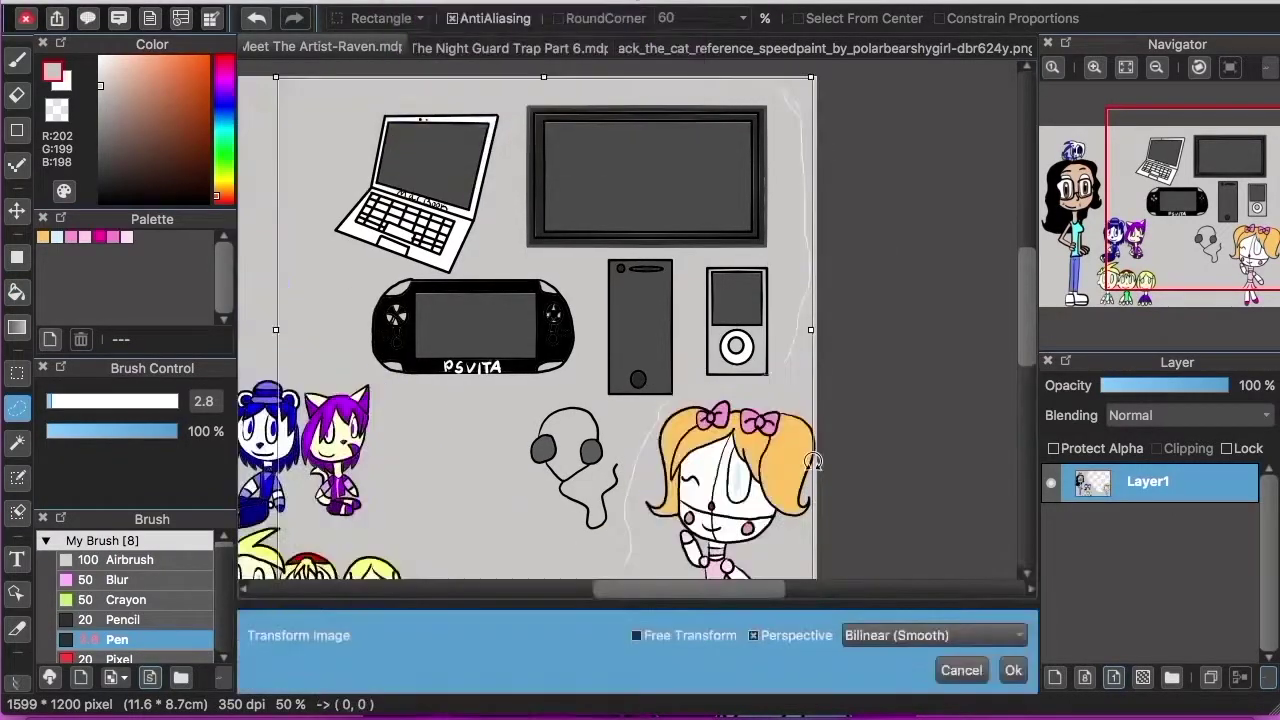
pyautogui.click(1156, 67)
pyautogui.click(257, 18)
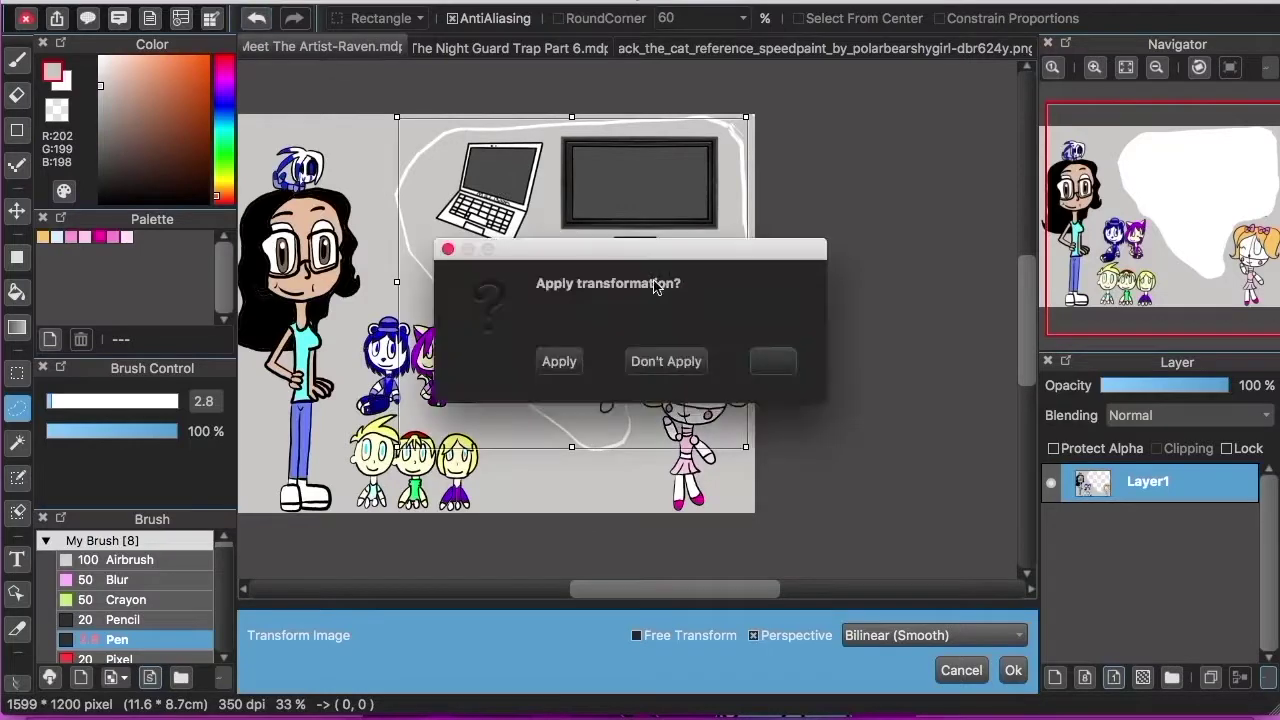
pyautogui.click(666, 361)
pyautogui.click(257, 18)
pyautogui.click(257, 18)
# Lasso the devices on Layer3, scale them down into the drawing's upper right corner and clear the selection.
pyautogui.moveTo(736, 178)
pyautogui.mouseDown()
pyautogui.moveTo(705, 372)
pyautogui.moveTo(632, 410)
pyautogui.moveTo(600, 480)
pyautogui.moveTo(378, 247)
pyautogui.moveTo(660, 151)
pyautogui.mouseUp()
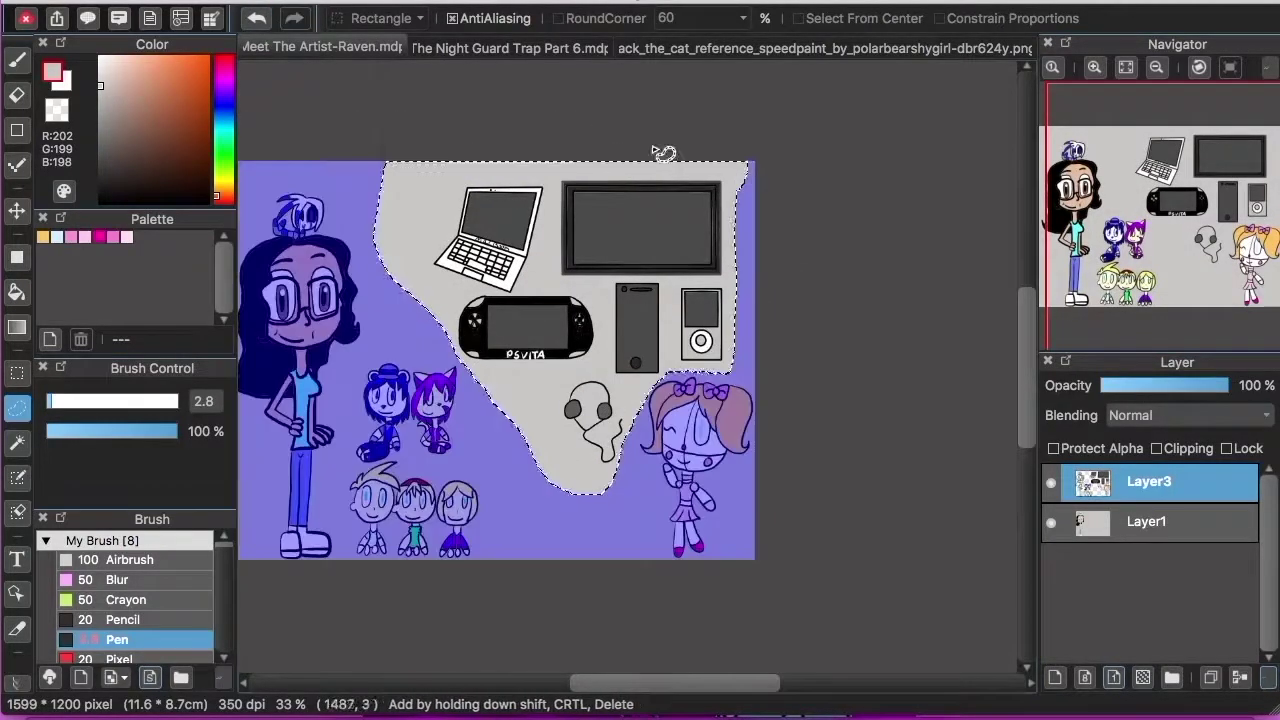
pyautogui.hotkey('ctrl', 't')
pyautogui.moveTo(716, 408); pyautogui.dragTo(662, 372)
pyautogui.moveTo(606, 266); pyautogui.dragTo(690, 206)
pyautogui.click(1012, 670)
pyautogui.click(418, 2)
pyautogui.click(428, 14)
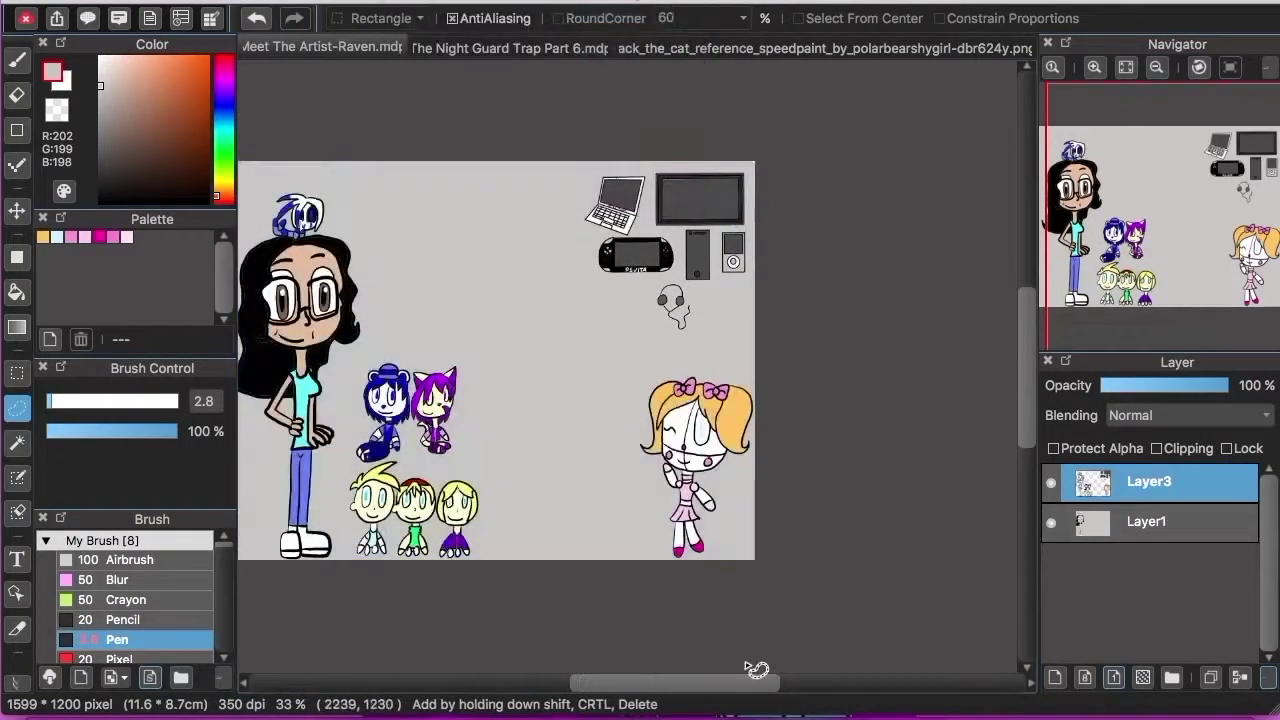
# Merge Layer3 down into Layer1 and select the grey background with the Magic Wand.
pyautogui.click(1241, 680)
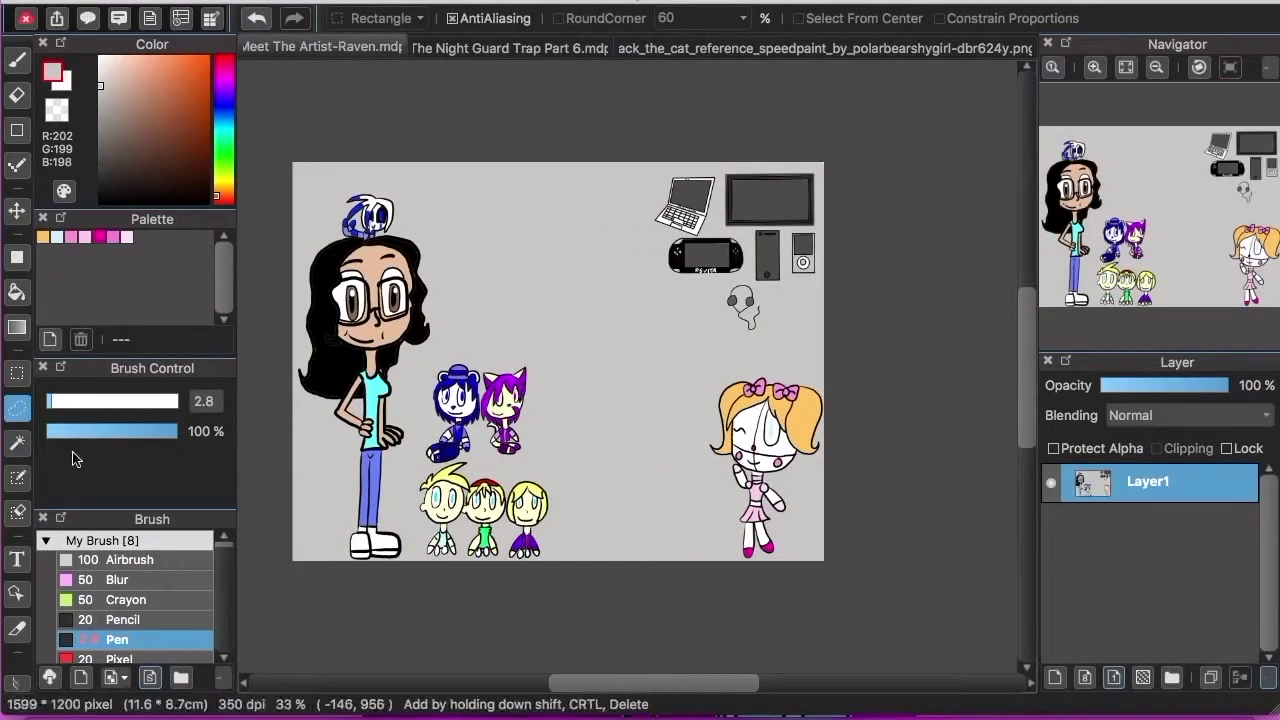
pyautogui.click(17, 443)
pyautogui.click(580, 458)
# Paint the upper part of the selected background cyan, RGB 0, 224, 255, with the Pen at size 567.
pyautogui.click(227, 127)
pyautogui.click(208, 56)
pyautogui.click(17, 60)
pyautogui.moveTo(52, 401); pyautogui.dragTo(178, 401)
pyautogui.moveTo(308, 159)
pyautogui.mouseDown()
pyautogui.moveTo(830, 415)
pyautogui.moveTo(310, 170)
pyautogui.mouseUp()
pyautogui.moveTo(737, 378); pyautogui.dragTo(378, 412)
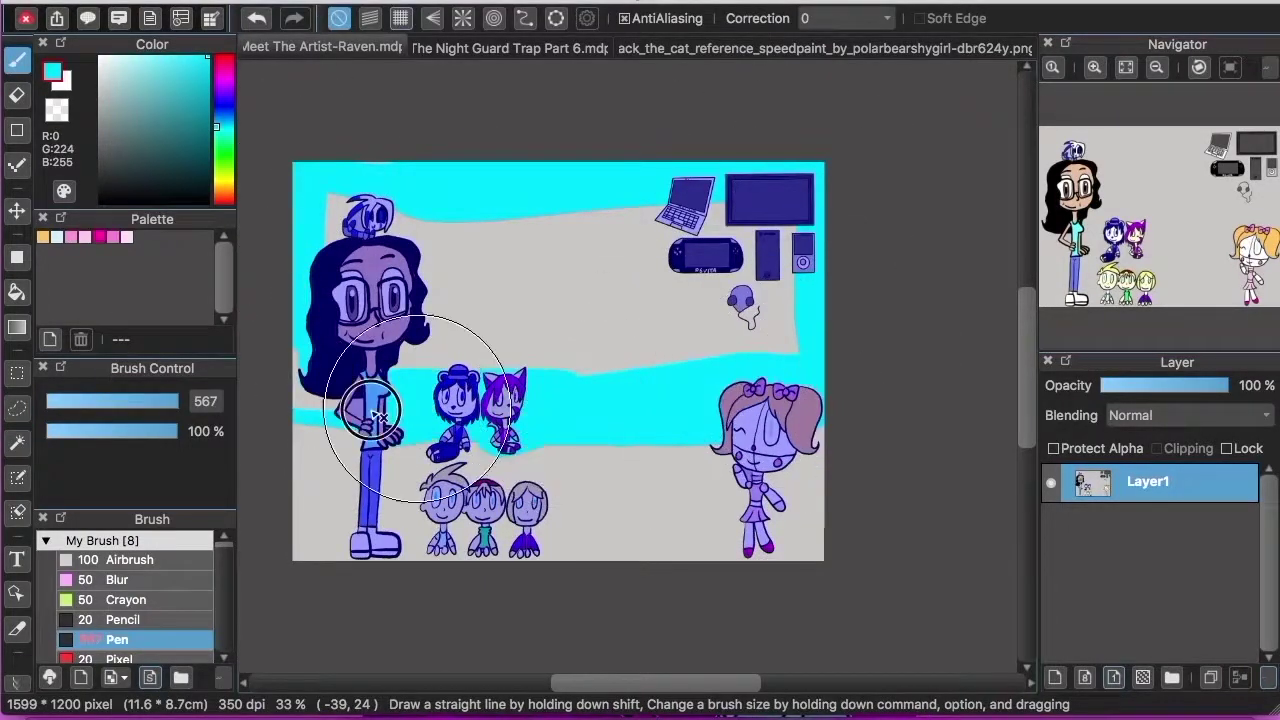
pyautogui.moveTo(410, 325)
pyautogui.mouseDown()
pyautogui.moveTo(523, 306)
pyautogui.moveTo(645, 228)
pyautogui.mouseUp()
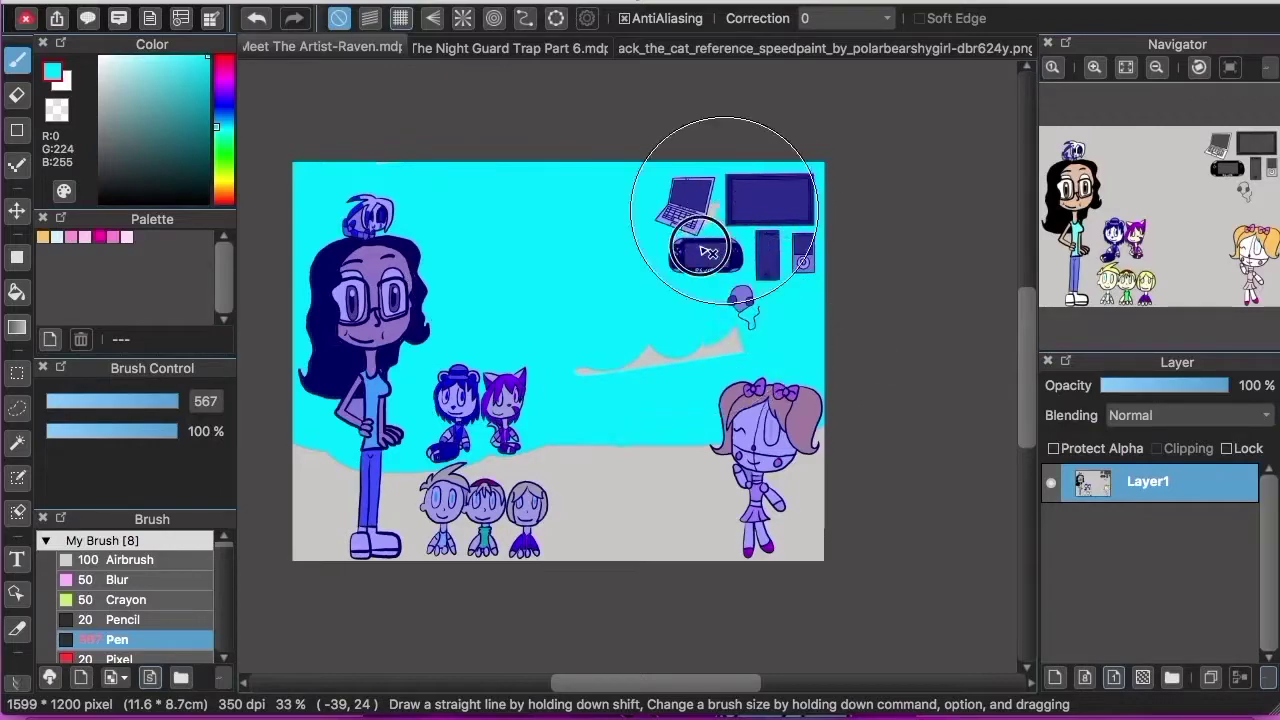
pyautogui.moveTo(552, 360); pyautogui.dragTo(535, 364)
# Paint the lower part of the selected background pale blue, RGB 205, 248, 255.
pyautogui.click(120, 57)
pyautogui.moveTo(318, 480)
pyautogui.mouseDown()
pyautogui.moveTo(545, 543)
pyautogui.moveTo(838, 510)
pyautogui.mouseUp()
# Blend the boundary between the cyan sky and pale blue ground with the Airbrush at size 176, and clear the selection.
pyautogui.click(117, 559)
pyautogui.moveTo(670, 360); pyautogui.dragTo(585, 385)
pyautogui.press('super+z')
pyautogui.moveTo(170, 401); pyautogui.dragTo(181, 401)
pyautogui.moveTo(810, 371); pyautogui.dragTo(630, 370)
pyautogui.press('super+z')
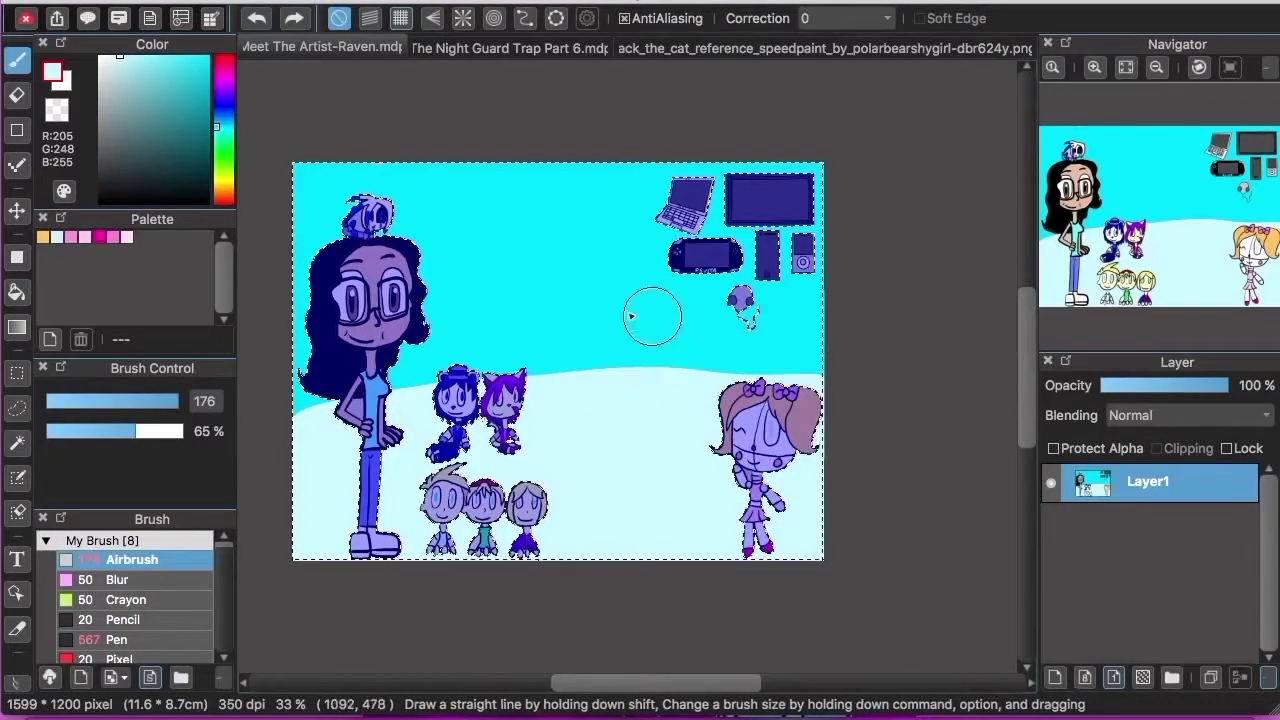
pyautogui.click(17, 683)
pyautogui.click(51, 59)
pyautogui.click(318, 190)
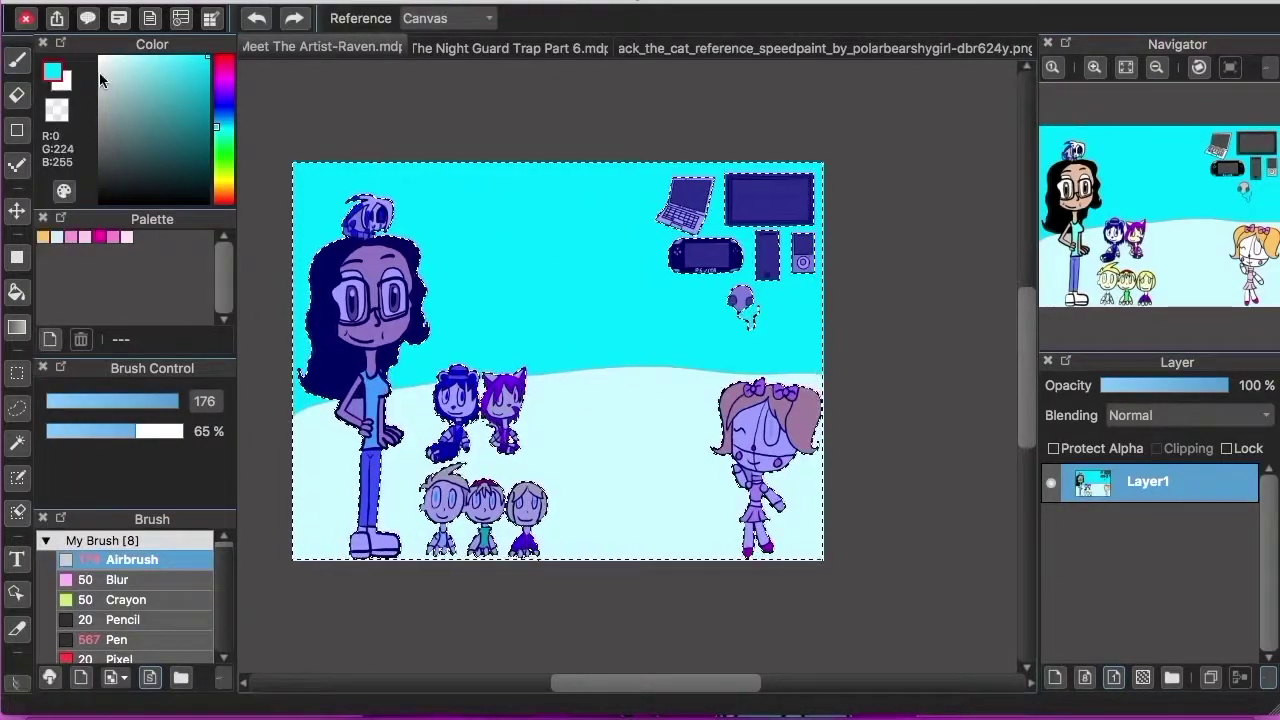
pyautogui.click(17, 60)
pyautogui.moveTo(786, 383)
pyautogui.mouseDown()
pyautogui.moveTo(589, 374)
pyautogui.moveTo(606, 372)
pyautogui.moveTo(743, 384)
pyautogui.moveTo(263, 425)
pyautogui.moveTo(800, 402)
pyautogui.mouseUp()
pyautogui.press('super+z')
pyautogui.click(445, 2)
pyautogui.click(451, 29)
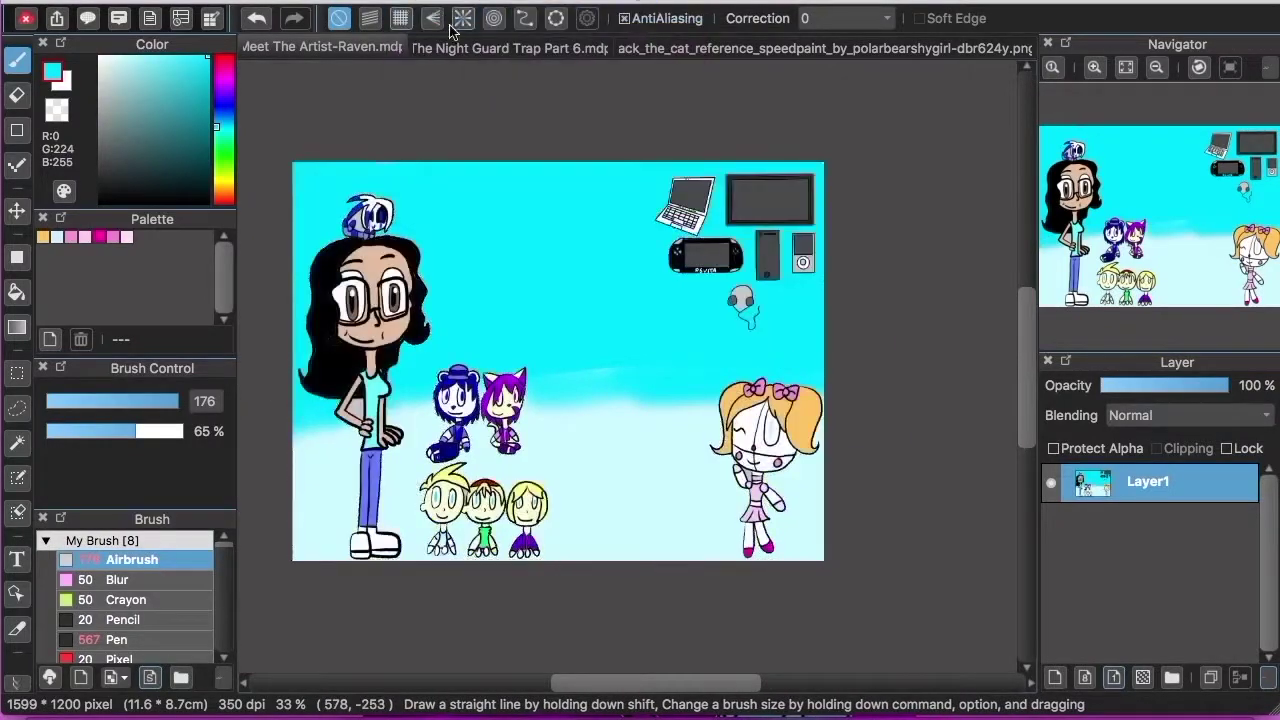
# Fill the leftover grey gaps in the sky area, including the space inside the headphones, with cyan.
pyautogui.click(1095, 69)
pyautogui.click(1095, 69)
pyautogui.moveTo(1141, 209)
pyautogui.mouseDown()
pyautogui.moveTo(1098, 195)
pyautogui.moveTo(1144, 205)
pyautogui.mouseUp()
pyautogui.click(17, 292)
pyautogui.click(462, 140)
pyautogui.click(1252, 202)
pyautogui.click(525, 345)
pyautogui.moveTo(1250, 229); pyautogui.dragTo(1223, 298)
# Sample the ground's pale blue and fill the leftover grey gaps around the pigtailed girl and the seated characters.
pyautogui.click(22, 688)
pyautogui.click(22, 687)
pyautogui.click(24, 687)
pyautogui.click(52, 62)
pyautogui.click(590, 390)
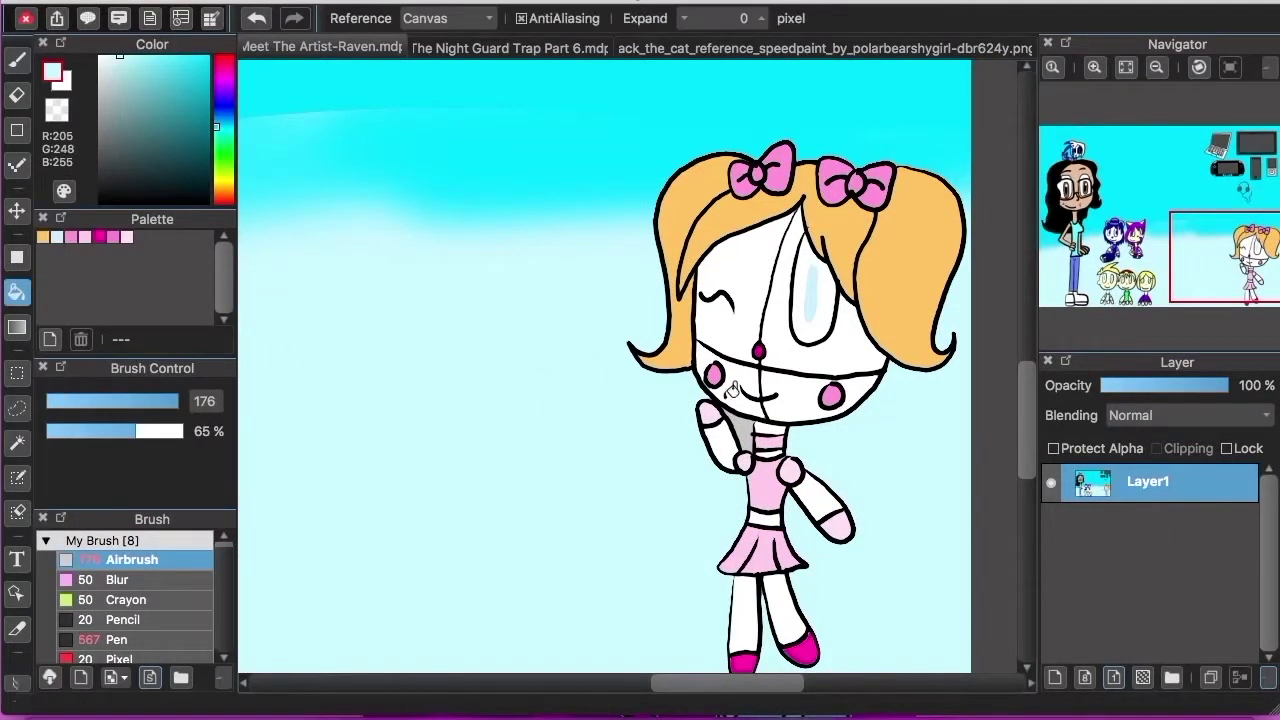
pyautogui.hscroll(-5, 538, 403)
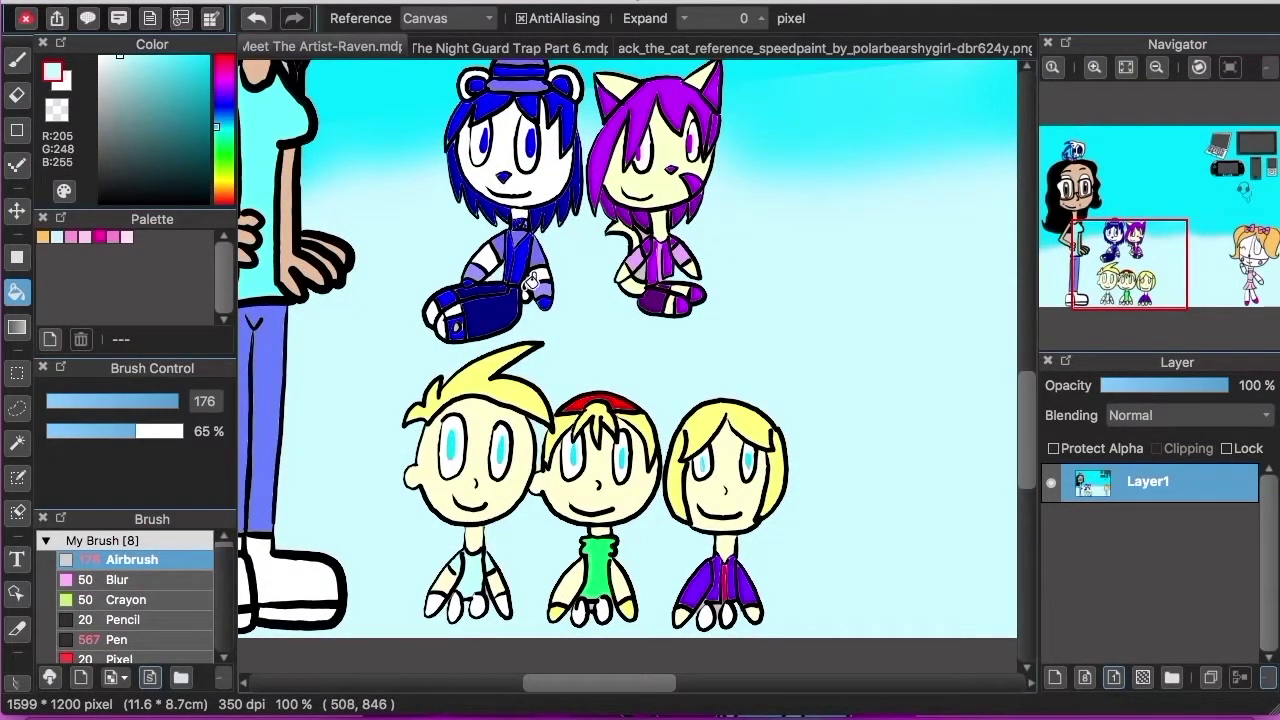
# Refill the skin of the three blond children with cream, RGB 255, 246, 219.
pyautogui.moveTo(222, 150); pyautogui.dragTo(217, 186)
pyautogui.moveTo(135, 70); pyautogui.dragTo(115, 53)
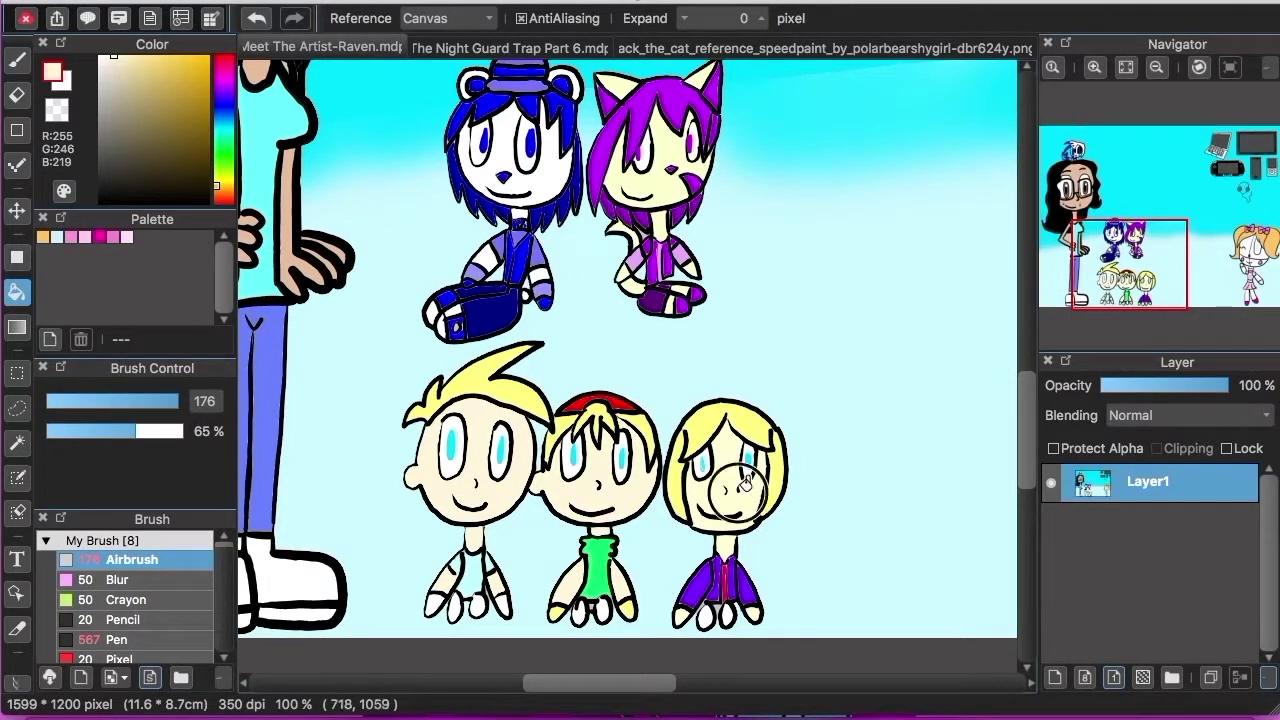
pyautogui.click(1156, 68)
pyautogui.click(1156, 68)
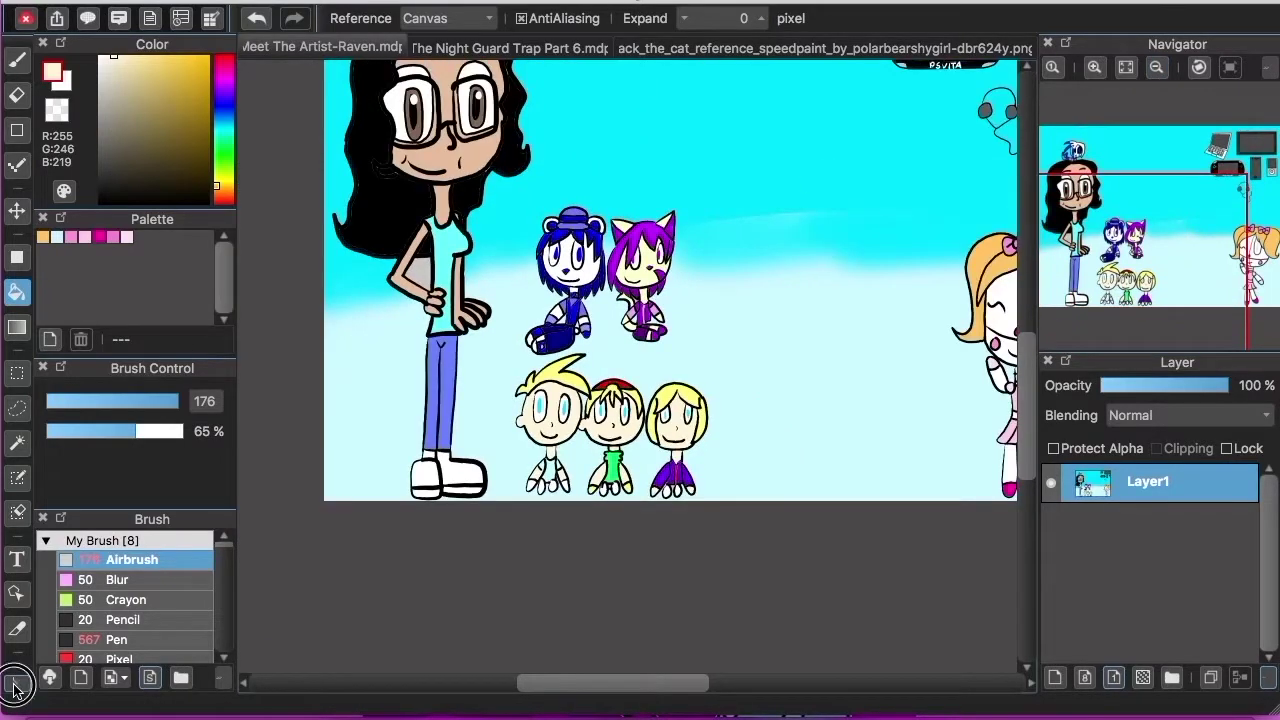
# Sample the background blue and fill the grey gap between the woman's bent arm and torso.
pyautogui.click(17, 685)
pyautogui.keyDown('alt'); pyautogui.click(443, 275); pyautogui.keyUp('alt')
pyautogui.click(421, 273)
# Try to fill a corner of the handheld console with the sky blue, RGB 7, 224, 255, and undo the fill.
pyautogui.moveTo(1133, 243)
pyautogui.mouseDown()
pyautogui.moveTo(1141, 198)
pyautogui.moveTo(1227, 207)
pyautogui.mouseUp()
pyautogui.click(17, 60)
pyautogui.click(124, 620)
pyautogui.click(1095, 68)
pyautogui.click(1095, 68)
pyautogui.click(17, 292)
pyautogui.click(700, 150)
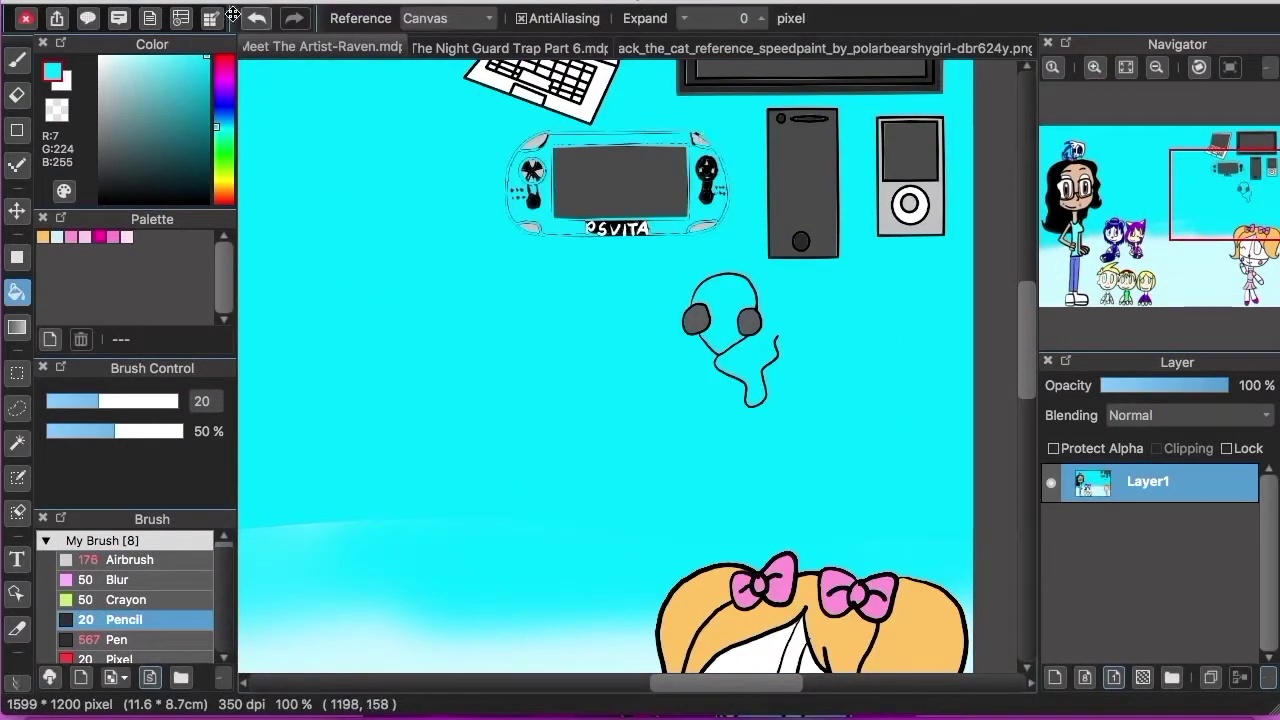
pyautogui.click(257, 18)
# Fill the handheld console's grey corner areas with the sky blue, RGB 7, 224, 255.
pyautogui.click(1095, 68)
pyautogui.click(1095, 68)
pyautogui.moveTo(1219, 206); pyautogui.dragTo(1215, 187)
pyautogui.click(903, 85)
pyautogui.click(918, 340)
pyautogui.click(388, 352)
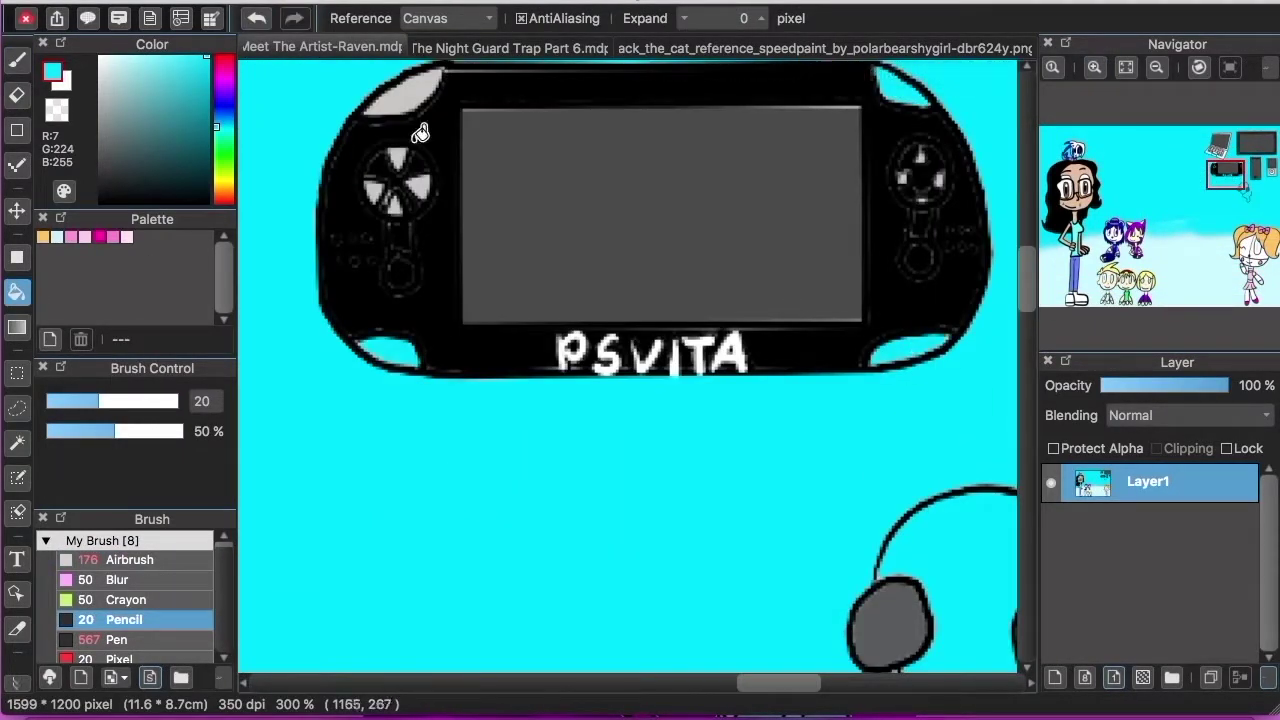
# Outline the console's directional pad, button circle and both thumbsticks in white with the Pen at size 5.7.
pyautogui.click(117, 640)
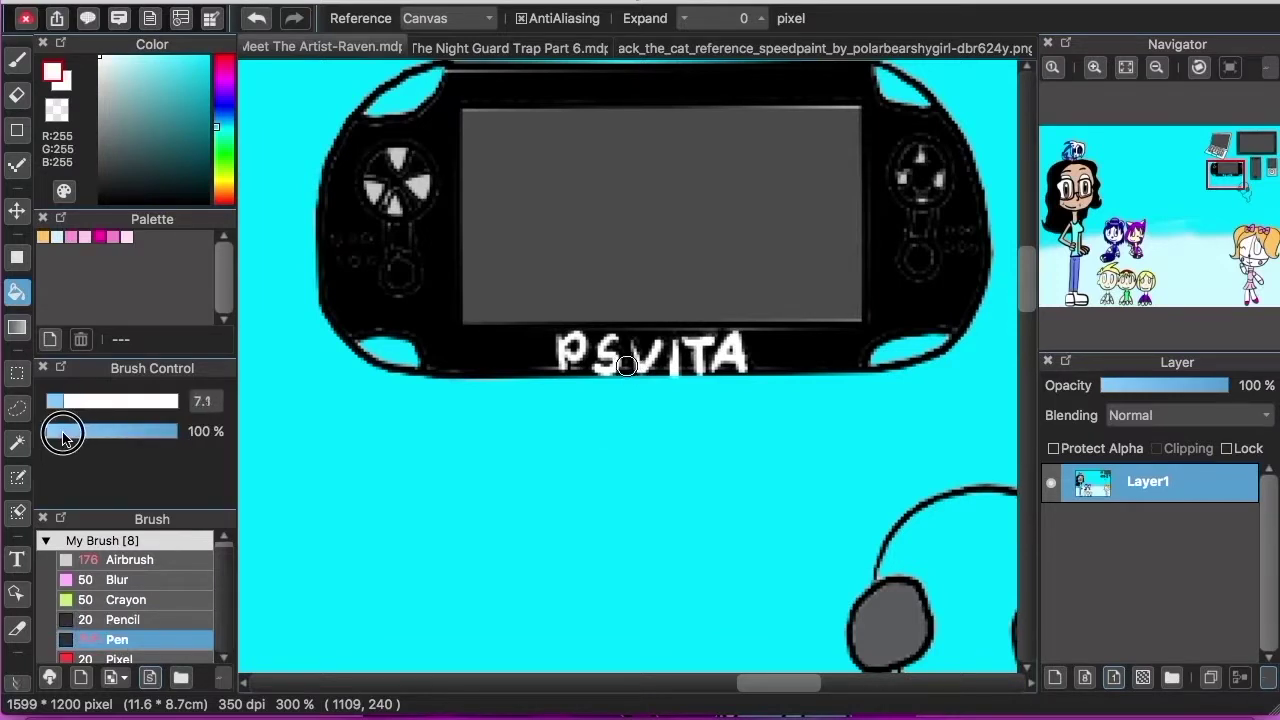
pyautogui.press('b')
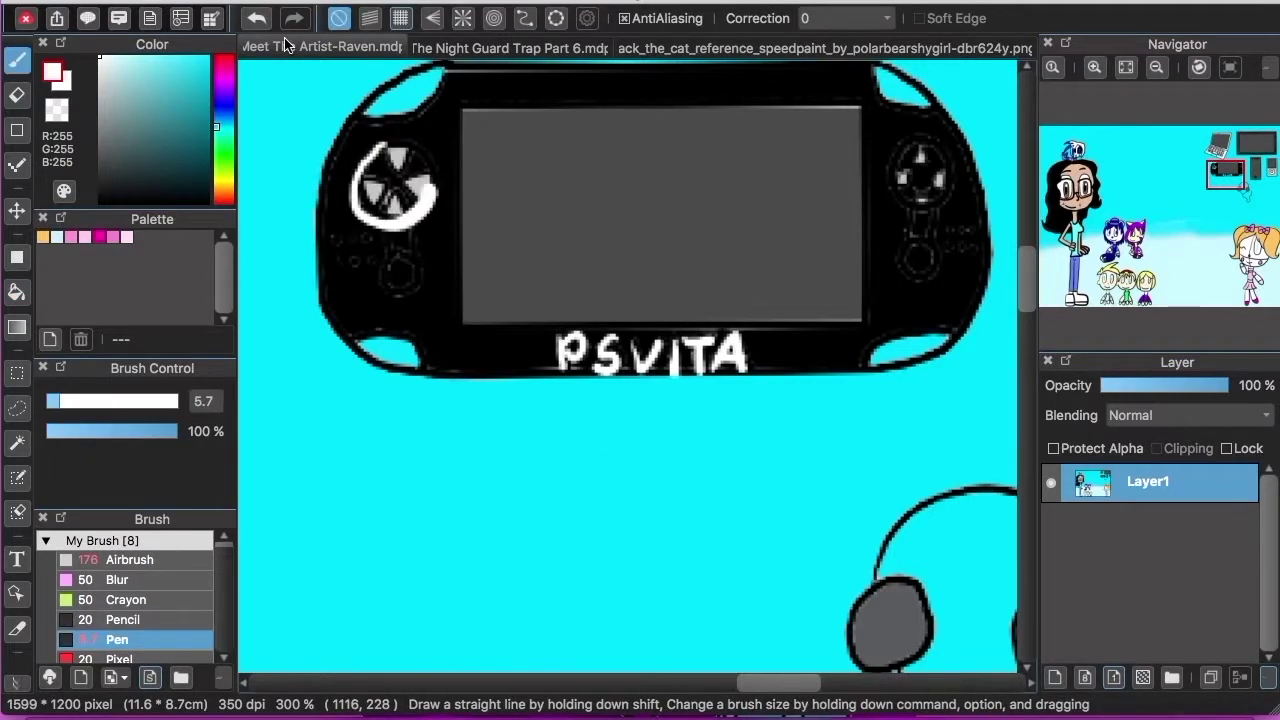
pyautogui.moveTo(351, 190)
pyautogui.mouseDown()
pyautogui.moveTo(366, 129)
pyautogui.moveTo(349, 143)
pyautogui.moveTo(345, 200)
pyautogui.mouseUp()
pyautogui.moveTo(395, 258)
pyautogui.mouseDown()
pyautogui.moveTo(375, 290)
pyautogui.moveTo(396, 262)
pyautogui.mouseUp()
pyautogui.moveTo(928, 244); pyautogui.dragTo(922, 234)
pyautogui.press('super+z')
pyautogui.press('super+z')
pyautogui.moveTo(904, 136)
pyautogui.mouseDown()
pyautogui.moveTo(957, 157)
pyautogui.moveTo(882, 170)
pyautogui.mouseUp()
pyautogui.moveTo(927, 250)
pyautogui.mouseDown()
pyautogui.moveTo(912, 255)
pyautogui.moveTo(934, 246)
pyautogui.mouseUp()
# Colour the console's four symbol buttons blue (RGB 0, 81, 255), red (255, 0, 0), magenta and green (0, 255, 51) with the Pen at size 2.4.
pyautogui.click(224, 113)
pyautogui.click(207, 57)
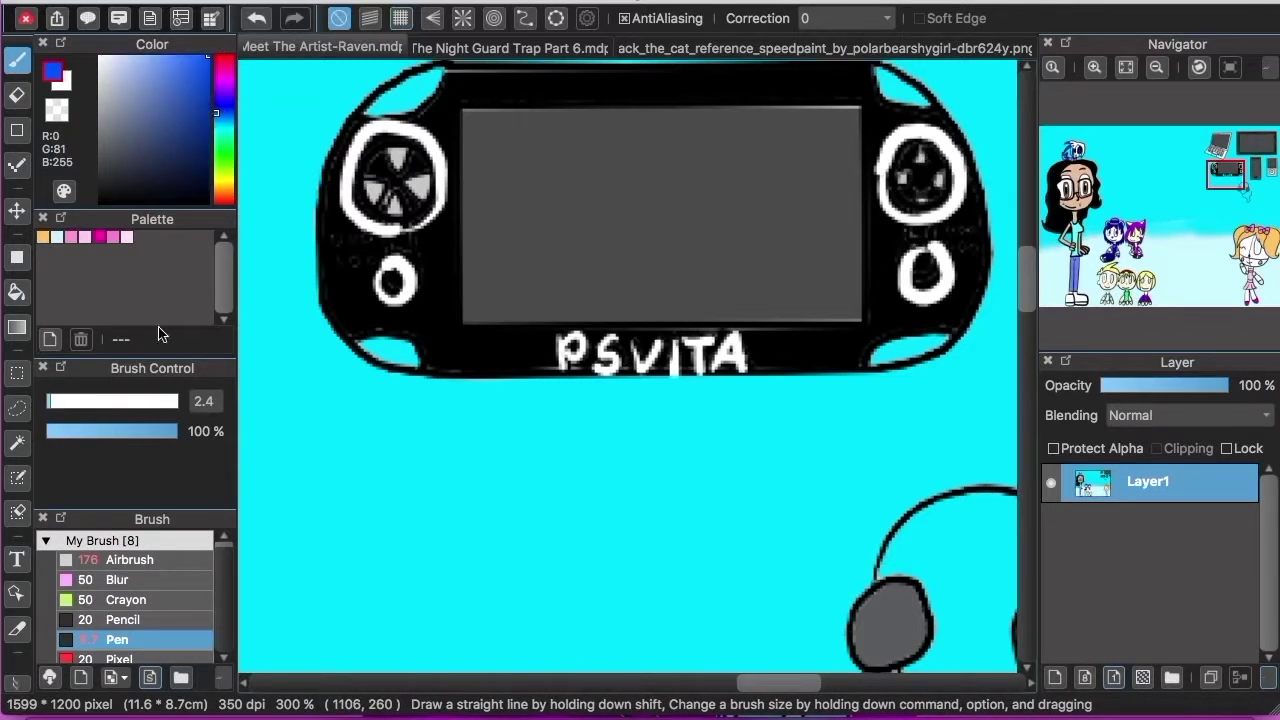
pyautogui.click(222, 76)
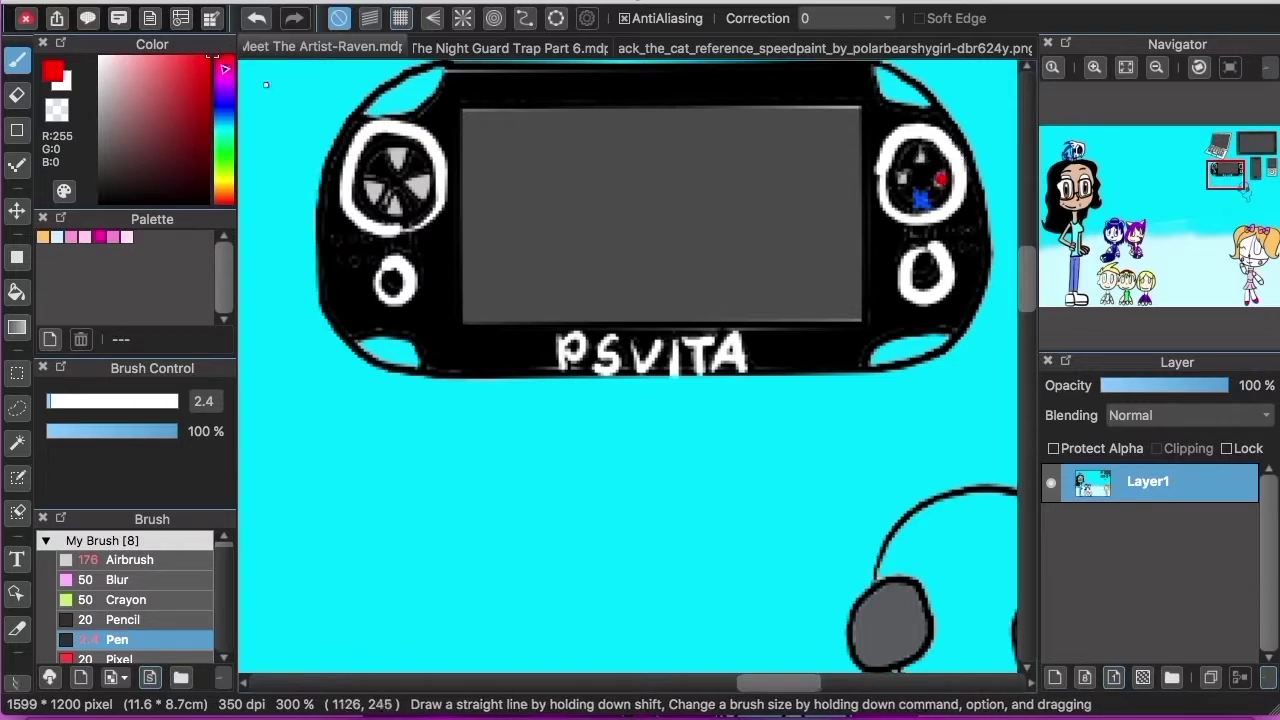
pyautogui.click(224, 73)
pyautogui.moveTo(901, 173)
pyautogui.mouseDown()
pyautogui.moveTo(889, 190)
pyautogui.moveTo(891, 174)
pyautogui.mouseUp()
pyautogui.click(221, 150)
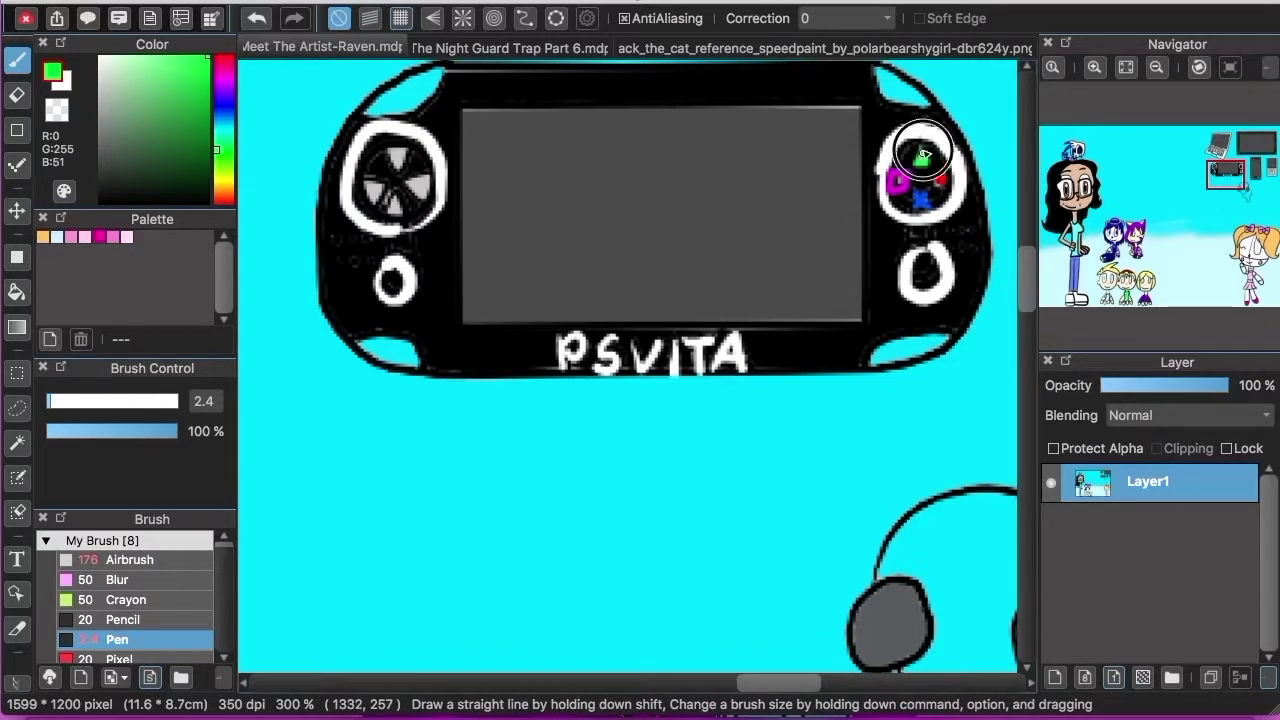
pyautogui.click(1156, 68)
pyautogui.click(1156, 68)
pyautogui.click(1156, 68)
pyautogui.click(1156, 68)
pyautogui.moveTo(1169, 246)
pyautogui.mouseDown()
pyautogui.moveTo(1130, 228)
pyautogui.moveTo(1026, 130)
pyautogui.mouseUp()
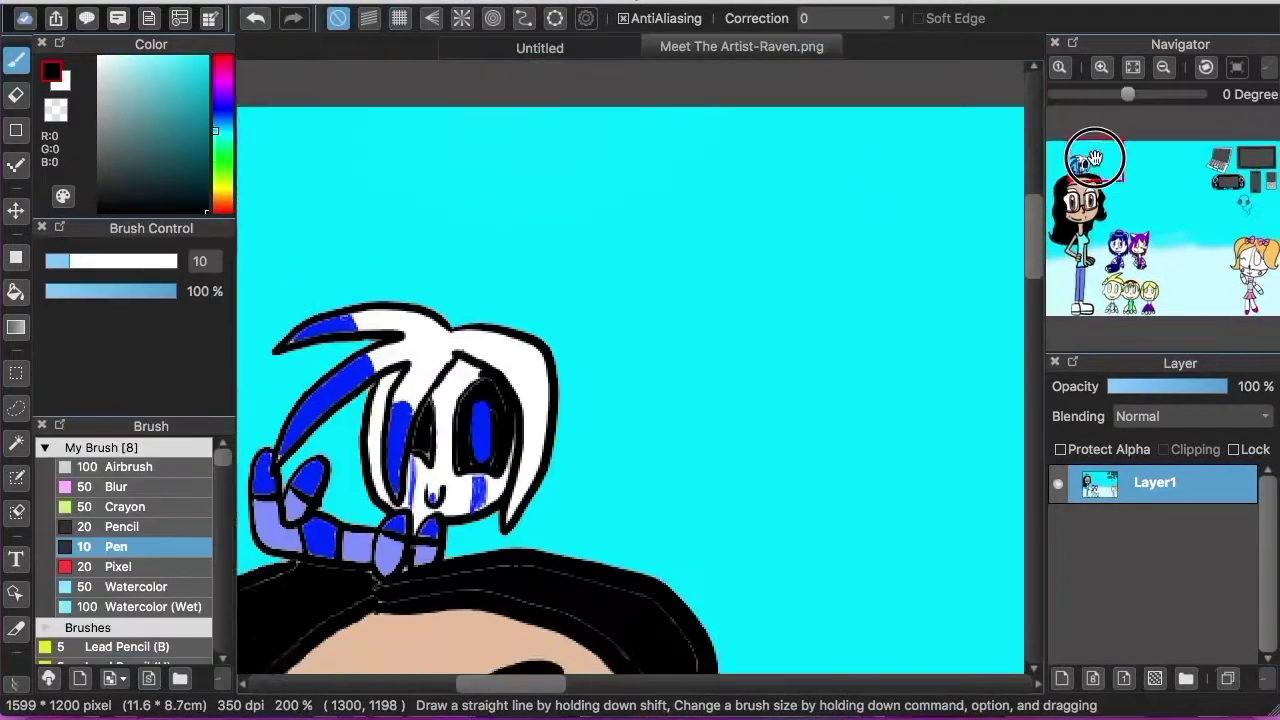
pyautogui.moveTo(455, 332)
pyautogui.mouseDown()
pyautogui.moveTo(435, 256)
pyautogui.moveTo(468, 312)
pyautogui.mouseUp()
pyautogui.click(257, 18)
pyautogui.click(257, 18)
# Letter the name "Bluenette" in black beside the small blue-and-white character's head with the Pen at size 10.
pyautogui.moveTo(668, 426); pyautogui.dragTo(679, 490)
pyautogui.moveTo(664, 430)
pyautogui.mouseDown()
pyautogui.moveTo(697, 494)
pyautogui.moveTo(682, 491)
pyautogui.mouseUp()
pyautogui.moveTo(506, 685); pyautogui.dragTo(528, 685)
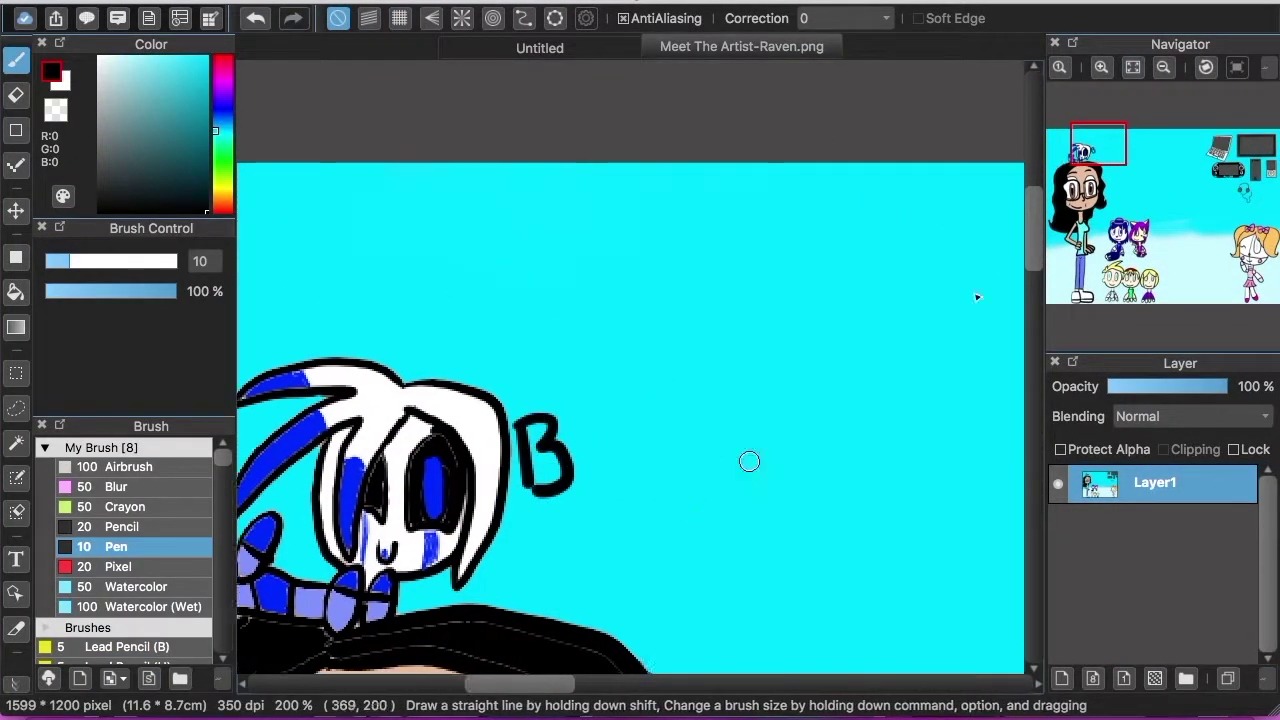
pyautogui.scroll(-4, 749, 461)
pyautogui.moveTo(565, 243); pyautogui.dragTo(572, 330)
pyautogui.moveTo(590, 288); pyautogui.dragTo(622, 330)
pyautogui.moveTo(640, 325); pyautogui.dragTo(745, 350)
pyautogui.moveTo(755, 322); pyautogui.dragTo(798, 340)
pyautogui.moveTo(815, 265); pyautogui.dragTo(830, 350)
pyautogui.moveTo(865, 265)
pyautogui.mouseDown()
pyautogui.moveTo(893, 333)
pyautogui.moveTo(957, 312)
pyautogui.mouseUp()
# Letter the title "Meet The Arist" in black across the sky above the small blue-and-white character with the Pen at size 10.
pyautogui.click(1163, 67)
pyautogui.click(1163, 67)
pyautogui.click(1163, 67)
pyautogui.hscroll(4, 437, 240)
pyautogui.scroll(-1, 437, 240)
pyautogui.press('super+z')
pyautogui.moveTo(397, 240)
pyautogui.mouseDown()
pyautogui.moveTo(414, 219)
pyautogui.moveTo(431, 239)
pyautogui.mouseUp()
pyautogui.press('super+z')
pyautogui.moveTo(439, 224); pyautogui.dragTo(455, 238)
pyautogui.moveTo(460, 224); pyautogui.dragTo(470, 217)
pyautogui.moveTo(549, 245); pyautogui.dragTo(567, 247)
pyautogui.moveTo(574, 236); pyautogui.dragTo(637, 249)
pyautogui.moveTo(611, 236); pyautogui.dragTo(636, 235)
pyautogui.moveTo(648, 227)
pyautogui.mouseDown()
pyautogui.moveTo(651, 248)
pyautogui.moveTo(664, 228)
pyautogui.mouseUp()
pyautogui.moveTo(672, 214)
pyautogui.mouseDown()
pyautogui.moveTo(673, 257)
pyautogui.moveTo(748, 228)
pyautogui.mouseUp()
# Letter the artist's name in black beside the face of the large figure with glasses, using the Pen at size 10.
pyautogui.moveTo(1136, 178); pyautogui.dragTo(1128, 209)
pyautogui.click(1101, 67)
pyautogui.click(1101, 67)
pyautogui.moveTo(583, 92); pyautogui.dragTo(588, 210)
pyautogui.moveTo(583, 92); pyautogui.dragTo(644, 226)
pyautogui.hscroll(1, 634, 222)
pyautogui.click(259, 24)
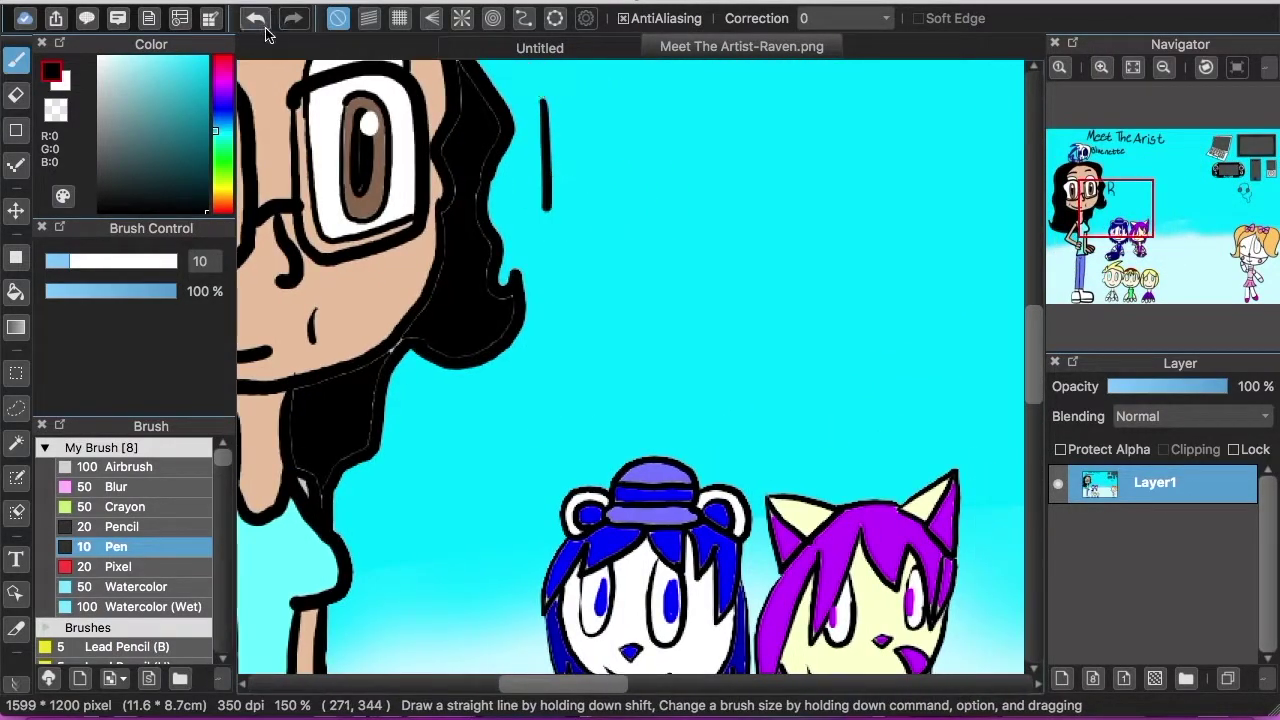
pyautogui.click(259, 24)
pyautogui.moveTo(543, 98); pyautogui.dragTo(545, 211)
pyautogui.moveTo(540, 97); pyautogui.dragTo(586, 209)
pyautogui.moveTo(640, 163); pyautogui.dragTo(655, 214)
pyautogui.moveTo(664, 163); pyautogui.dragTo(750, 202)
pyautogui.moveTo(762, 163); pyautogui.dragTo(804, 182)
pyautogui.click(262, 21)
pyautogui.moveTo(672, 165)
pyautogui.mouseDown()
pyautogui.moveTo(712, 160)
pyautogui.moveTo(753, 207)
pyautogui.mouseUp()
pyautogui.moveTo(788, 168); pyautogui.dragTo(823, 200)
# Letter the names "Bonnie" and "Jack" in black above the blue and purple characters.
pyautogui.moveTo(1118, 212)
pyautogui.mouseDown()
pyautogui.moveTo(1129, 248)
pyautogui.moveTo(1125, 230)
pyautogui.mouseUp()
pyautogui.moveTo(453, 154); pyautogui.dragTo(460, 212)
pyautogui.moveTo(545, 190); pyautogui.dragTo(550, 208)
pyautogui.moveTo(556, 186)
pyautogui.mouseDown()
pyautogui.moveTo(590, 212)
pyautogui.moveTo(625, 212)
pyautogui.mouseUp()
pyautogui.moveTo(630, 186); pyautogui.dragTo(745, 240)
pyautogui.moveTo(800, 205); pyautogui.dragTo(815, 225)
pyautogui.moveTo(860, 185); pyautogui.dragTo(853, 226)
pyautogui.moveTo(884, 190); pyautogui.dragTo(888, 228)
# Letter the group name "Yellowten" in black above the three blond characters with the Pen at size 10.
pyautogui.doubleClick(1163, 67)
pyautogui.moveTo(1128, 230)
pyautogui.mouseDown()
pyautogui.moveTo(1149, 251)
pyautogui.moveTo(1137, 286)
pyautogui.mouseUp()
pyautogui.doubleClick(1101, 67)
pyautogui.moveTo(572, 99); pyautogui.dragTo(586, 165)
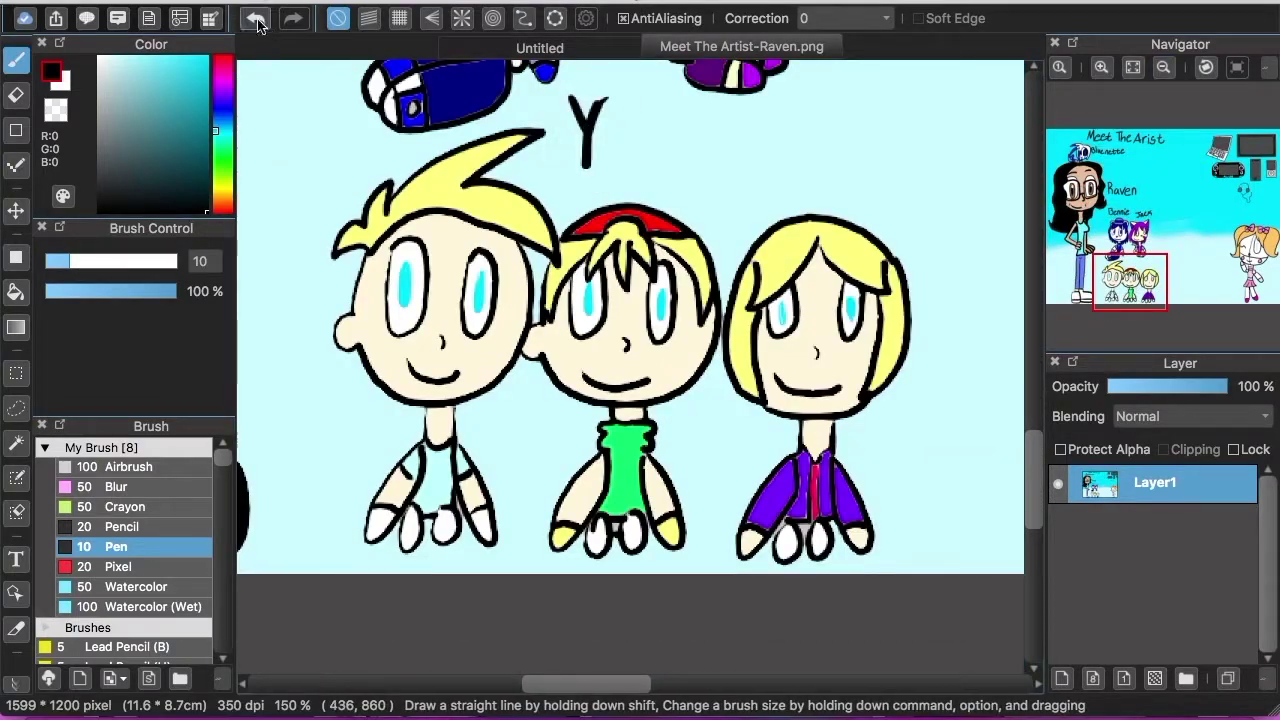
pyautogui.moveTo(607, 110); pyautogui.dragTo(592, 184)
pyautogui.moveTo(613, 162); pyautogui.dragTo(645, 177)
pyautogui.moveTo(663, 116)
pyautogui.mouseDown()
pyautogui.moveTo(662, 176)
pyautogui.moveTo(735, 178)
pyautogui.mouseUp()
pyautogui.moveTo(748, 130)
pyautogui.mouseDown()
pyautogui.moveTo(815, 140)
pyautogui.moveTo(845, 180)
pyautogui.mouseUp()
pyautogui.moveTo(840, 140); pyautogui.dragTo(888, 178)
pyautogui.moveTo(305, 392)
pyautogui.mouseDown()
pyautogui.moveTo(270, 445)
pyautogui.moveTo(325, 455)
pyautogui.mouseUp()
pyautogui.moveTo(350, 410); pyautogui.dragTo(345, 455)
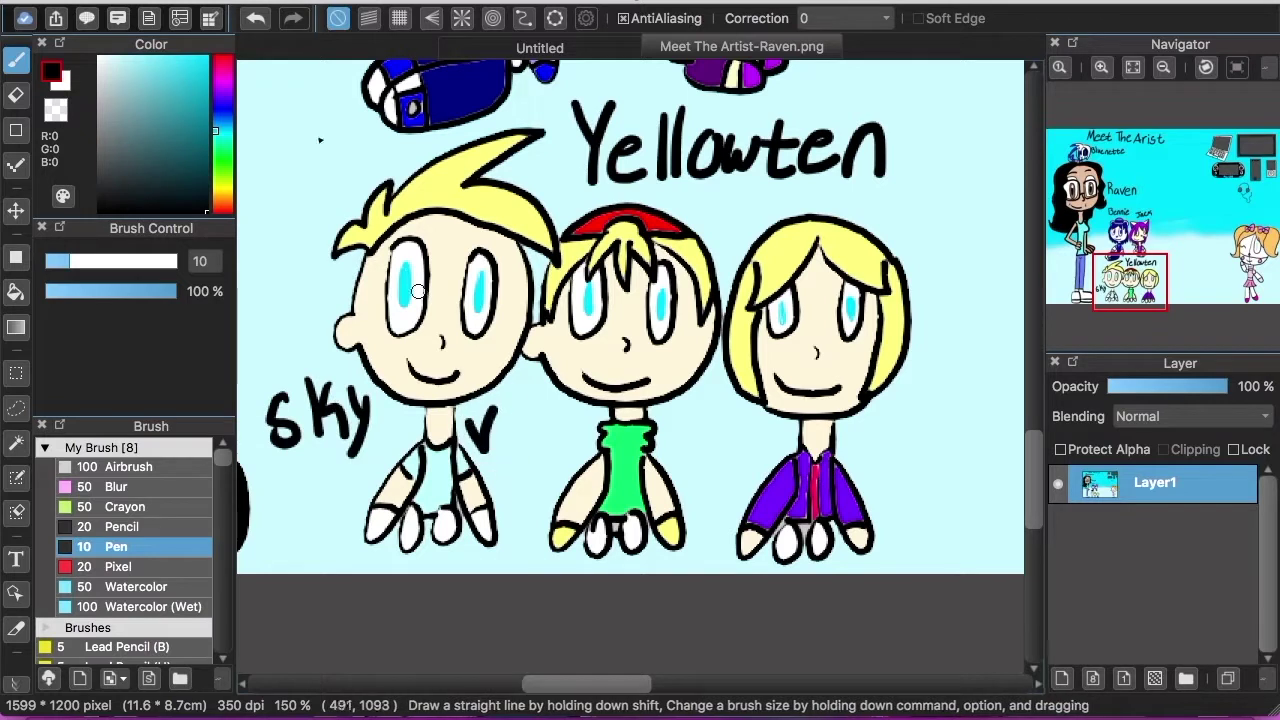
pyautogui.click(257, 22)
pyautogui.click(257, 22)
pyautogui.click(257, 22)
# Letter the name "Sky" in black beside the neck of the blond character in the white shirt.
pyautogui.moveTo(331, 395); pyautogui.dragTo(330, 450)
pyautogui.moveTo(355, 405); pyautogui.dragTo(352, 450)
pyautogui.moveTo(362, 412); pyautogui.dragTo(372, 440)
pyautogui.moveTo(388, 410); pyautogui.dragTo(368, 467)
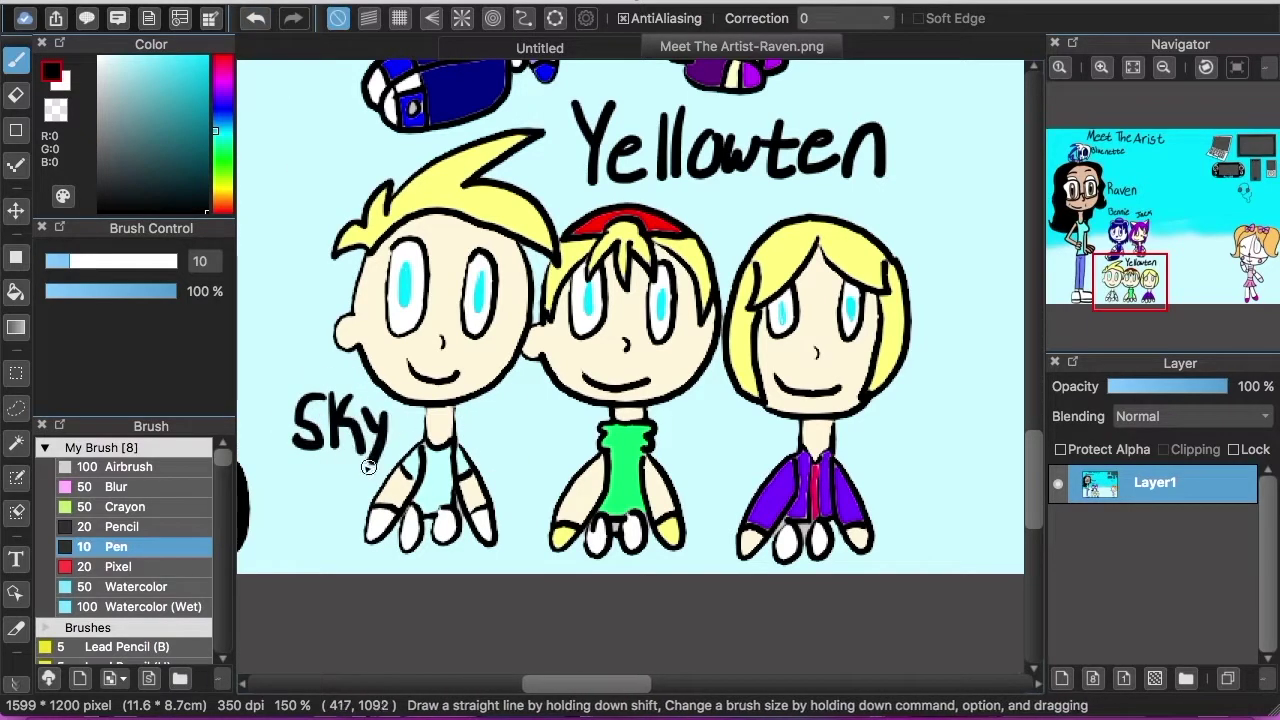
pyautogui.moveTo(470, 418); pyautogui.dragTo(491, 420)
pyautogui.moveTo(500, 440)
pyautogui.mouseDown()
pyautogui.moveTo(526, 447)
pyautogui.moveTo(552, 430)
pyautogui.mouseUp()
pyautogui.moveTo(560, 424); pyautogui.dragTo(599, 448)
pyautogui.click(257, 24)
pyautogui.click(257, 24)
pyautogui.click(257, 24)
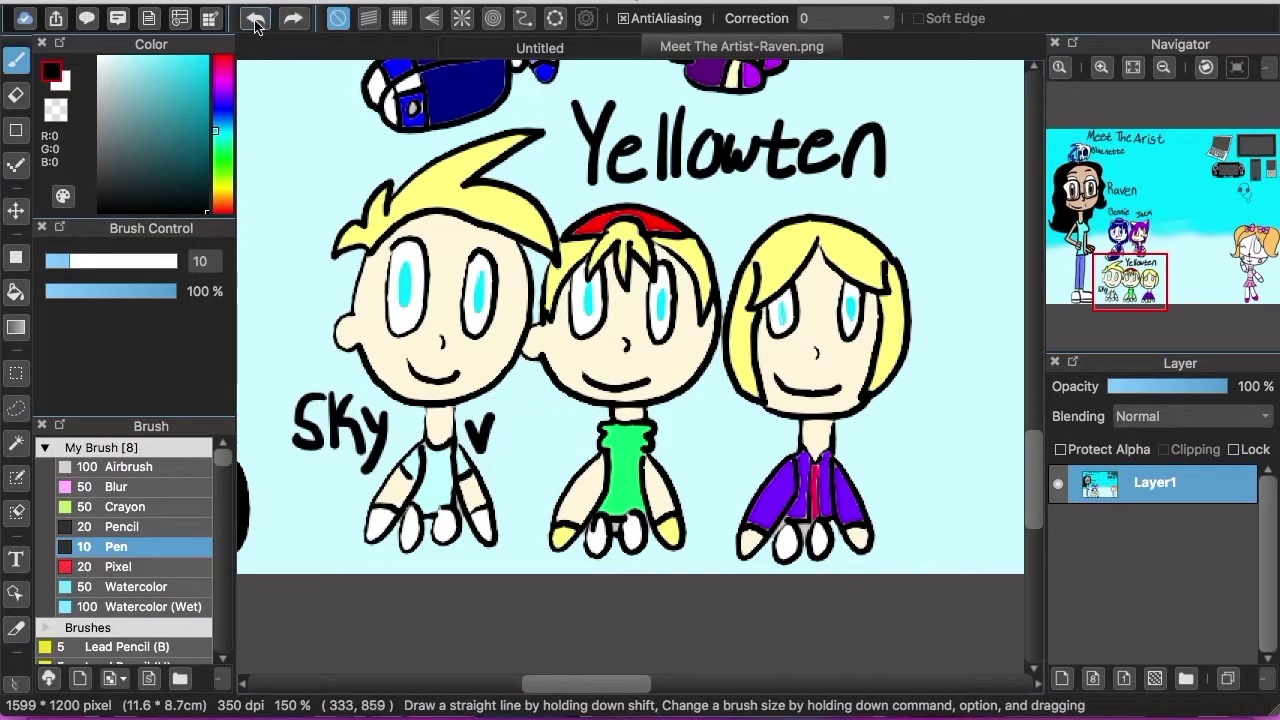
# Letter the name "Verman" in black beside the character in the green shirt with the Pen at size 5.3.
pyautogui.moveTo(478, 452); pyautogui.dragTo(490, 416)
pyautogui.moveTo(487, 442); pyautogui.dragTo(506, 454)
pyautogui.moveTo(510, 428); pyautogui.dragTo(602, 452)
pyautogui.click(257, 22)
# Letter the name "Austin" in black beside the neck of the character in the purple jacket, with the Pen at size 5.3.
pyautogui.hscroll(5, 588, 447)
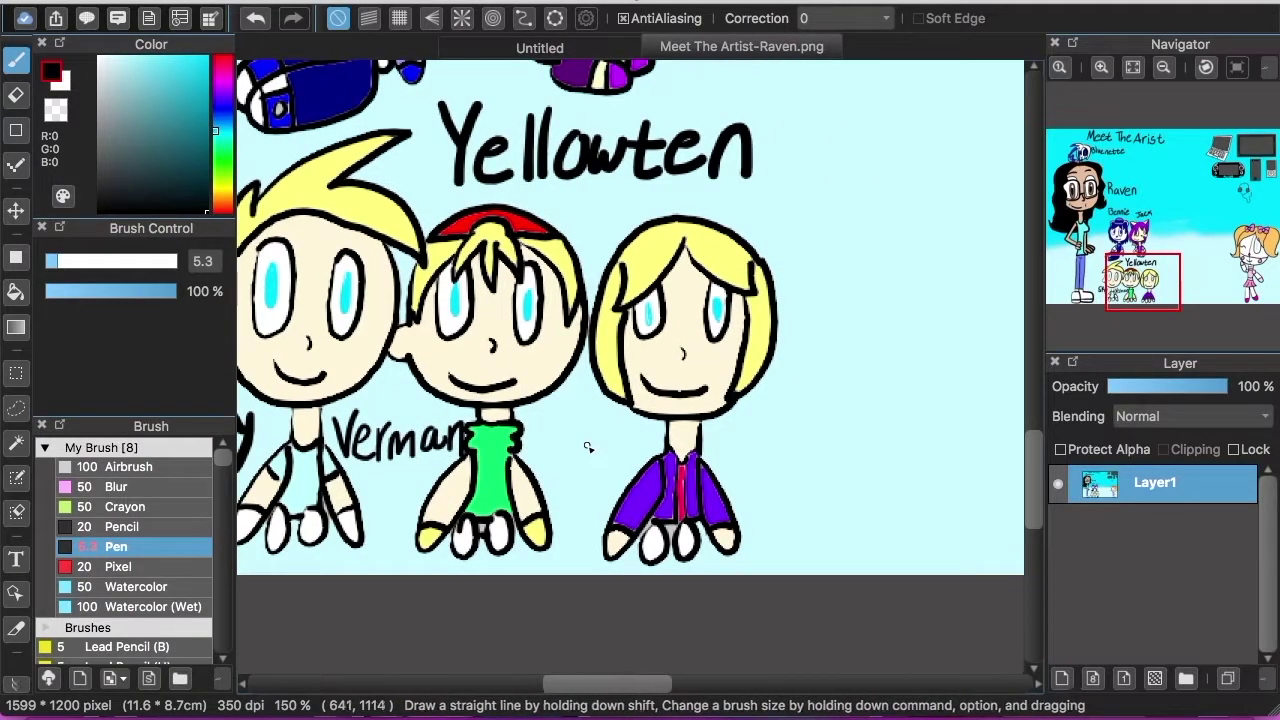
pyautogui.click(263, 25)
pyautogui.click(1101, 67)
pyautogui.moveTo(1032, 476); pyautogui.dragTo(1032, 496)
pyautogui.moveTo(508, 345); pyautogui.dragTo(532, 346)
pyautogui.moveTo(507, 327); pyautogui.dragTo(567, 340)
pyautogui.click(617, 302)
pyautogui.moveTo(596, 302)
pyautogui.mouseDown()
pyautogui.moveTo(597, 339)
pyautogui.moveTo(657, 338)
pyautogui.mouseUp()
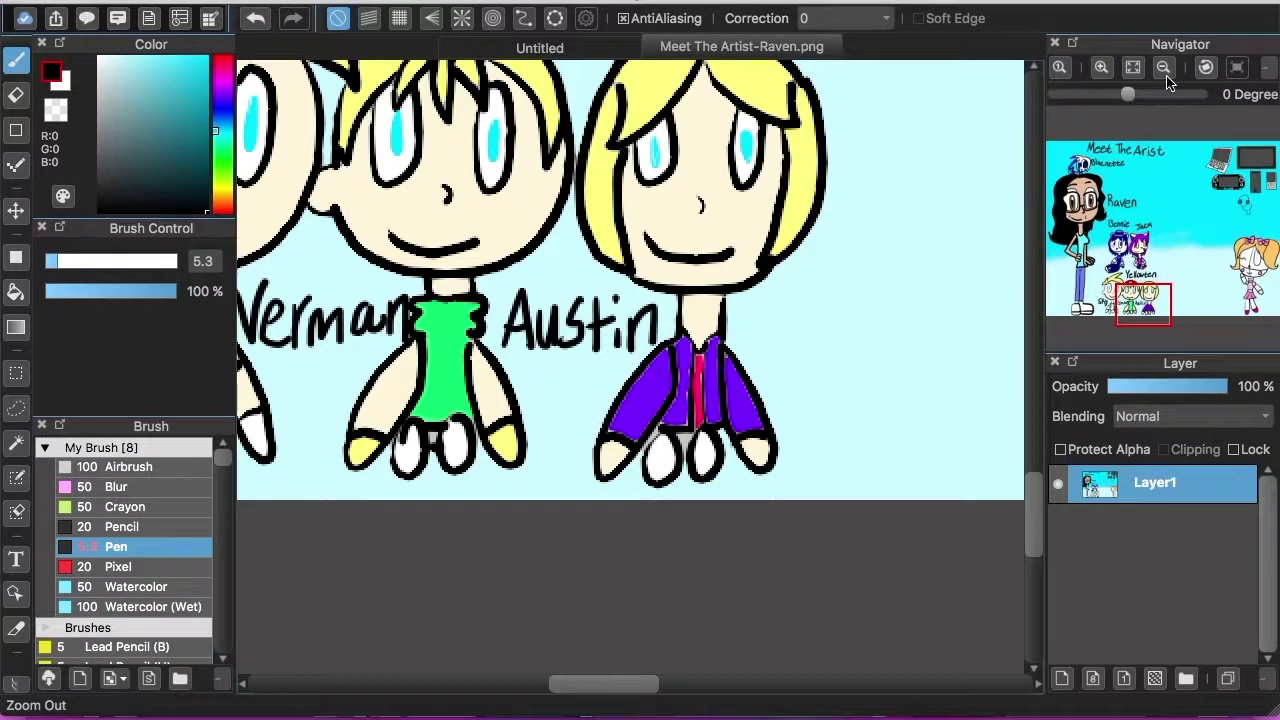
# Letter the name "Dolly" in black above the girl with orange pigtails, using a thicker Pen.
pyautogui.click(1163, 73)
pyautogui.click(1163, 73)
pyautogui.click(1150, 265)
pyautogui.moveTo(1150, 265)
pyautogui.mouseDown()
pyautogui.moveTo(1243, 270)
pyautogui.moveTo(1258, 236)
pyautogui.mouseUp()
pyautogui.click(1101, 67)
pyautogui.click(1101, 67)
pyautogui.moveTo(541, 120); pyautogui.dragTo(544, 198)
pyautogui.moveTo(542, 120); pyautogui.dragTo(545, 200)
pyautogui.moveTo(606, 160); pyautogui.dragTo(590, 194)
pyautogui.click(254, 19)
pyautogui.click(254, 19)
pyautogui.click(72, 261)
pyautogui.moveTo(491, 97); pyautogui.dragTo(494, 184)
pyautogui.moveTo(486, 88); pyautogui.dragTo(493, 184)
pyautogui.moveTo(588, 124)
pyautogui.mouseDown()
pyautogui.moveTo(580, 131)
pyautogui.moveTo(594, 124)
pyautogui.mouseUp()
pyautogui.click(254, 19)
pyautogui.moveTo(640, 103); pyautogui.dragTo(634, 182)
pyautogui.moveTo(658, 97); pyautogui.dragTo(658, 180)
pyautogui.moveTo(672, 130); pyautogui.dragTo(684, 167)
pyautogui.moveTo(706, 122); pyautogui.dragTo(674, 217)
# Set the Pen to size 5 for lettering beside the small devices.
pyautogui.moveTo(1240, 250); pyautogui.dragTo(1250, 192)
pyautogui.click(1101, 67)
pyautogui.click(1101, 67)
pyautogui.click(63, 265)
pyautogui.moveTo(611, 250); pyautogui.dragTo(611, 320)
pyautogui.moveTo(626, 292); pyautogui.dragTo(656, 312)
pyautogui.moveTo(690, 285)
pyautogui.mouseDown()
pyautogui.moveTo(691, 306)
pyautogui.moveTo(750, 324)
pyautogui.mouseUp()
pyautogui.moveTo(837, 686); pyautogui.dragTo(854, 686)
pyautogui.click(254, 19)
pyautogui.moveTo(595, 291); pyautogui.dragTo(603, 336)
pyautogui.moveTo(622, 289); pyautogui.dragTo(622, 348)
pyautogui.click(254, 19)
pyautogui.moveTo(622, 290); pyautogui.dragTo(625, 362)
pyautogui.moveTo(620, 275); pyautogui.dragTo(624, 322)
pyautogui.moveTo(669, 246); pyautogui.dragTo(687, 330)
pyautogui.moveTo(716, 282)
pyautogui.mouseDown()
pyautogui.moveTo(717, 326)
pyautogui.moveTo(779, 328)
pyautogui.mouseUp()
pyautogui.moveTo(797, 306); pyautogui.dragTo(836, 328)
pyautogui.click(254, 19)
pyautogui.scroll(3, 640, 300)
pyautogui.hscroll(3, 640, 300)
pyautogui.moveTo(641, 218)
pyautogui.mouseDown()
pyautogui.moveTo(643, 264)
pyautogui.moveTo(662, 280)
pyautogui.mouseUp()
pyautogui.moveTo(660, 212)
pyautogui.mouseDown()
pyautogui.moveTo(666, 249)
pyautogui.moveTo(721, 247)
pyautogui.mouseUp()
pyautogui.moveTo(752, 252); pyautogui.dragTo(760, 280)
pyautogui.tripleClick(254, 19)
pyautogui.tripleClick(254, 19)
# Letter the "iPod" label in black below the grey music player with the Pen at size 5, adding a second line of lettering under it.
pyautogui.click(644, 217)
pyautogui.moveTo(644, 237); pyautogui.dragTo(646, 298)
pyautogui.moveTo(648, 234); pyautogui.dragTo(656, 268)
pyautogui.moveTo(722, 258)
pyautogui.mouseDown()
pyautogui.moveTo(714, 271)
pyautogui.moveTo(770, 292)
pyautogui.mouseUp()
pyautogui.press('super+z')
pyautogui.moveTo(786, 218); pyautogui.dragTo(788, 296)
pyautogui.moveTo(656, 314)
pyautogui.mouseDown()
pyautogui.moveTo(653, 365)
pyautogui.moveTo(665, 369)
pyautogui.mouseUp()
pyautogui.moveTo(698, 337); pyautogui.dragTo(722, 368)
pyautogui.moveTo(786, 340); pyautogui.dragTo(758, 367)
pyautogui.moveTo(802, 341)
pyautogui.mouseDown()
pyautogui.moveTo(803, 367)
pyautogui.moveTo(850, 363)
pyautogui.mouseUp()
pyautogui.moveTo(1258, 182); pyautogui.dragTo(1250, 167)
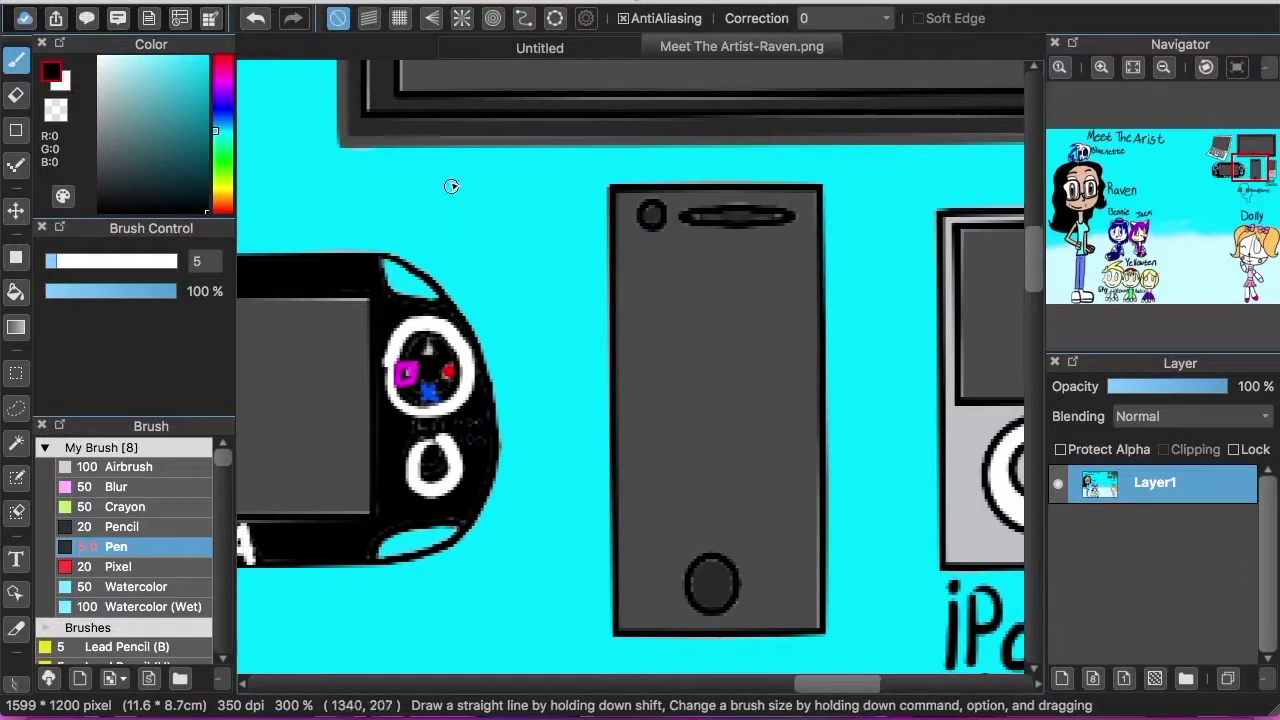
# Letter the label "iphone 6" in black beside the upper part of the grey phone, with the Pen at size 5.
pyautogui.moveTo(451, 197); pyautogui.dragTo(457, 222)
pyautogui.moveTo(482, 181); pyautogui.dragTo(501, 240)
pyautogui.moveTo(519, 211); pyautogui.dragTo(557, 245)
pyautogui.moveTo(568, 231)
pyautogui.mouseDown()
pyautogui.moveTo(584, 245)
pyautogui.moveTo(530, 318)
pyautogui.mouseUp()
pyautogui.click(256, 18)
# Letter the "PS Vita" label in black below the handheld console.
pyautogui.moveTo(1246, 178); pyautogui.dragTo(1225, 197)
pyautogui.moveTo(484, 224); pyautogui.dragTo(490, 291)
pyautogui.moveTo(475, 221); pyautogui.dragTo(490, 258)
pyautogui.moveTo(556, 230)
pyautogui.mouseDown()
pyautogui.moveTo(524, 288)
pyautogui.moveTo(624, 222)
pyautogui.mouseUp()
pyautogui.moveTo(642, 222)
pyautogui.mouseDown()
pyautogui.moveTo(642, 288)
pyautogui.moveTo(690, 216)
pyautogui.mouseUp()
pyautogui.moveTo(668, 220)
pyautogui.mouseDown()
pyautogui.moveTo(668, 288)
pyautogui.moveTo(730, 288)
pyautogui.mouseUp()
# Letter the laptop's name in black beside the white laptop.
pyautogui.click(1163, 67)
pyautogui.moveTo(1225, 194); pyautogui.dragTo(1216, 160)
pyautogui.moveTo(321, 236); pyautogui.dragTo(362, 230)
pyautogui.moveTo(398, 200); pyautogui.dragTo(405, 228)
pyautogui.moveTo(425, 198); pyautogui.dragTo(438, 236)
pyautogui.moveTo(464, 210)
pyautogui.mouseDown()
pyautogui.moveTo(490, 210)
pyautogui.moveTo(506, 238)
pyautogui.mouseUp()
pyautogui.moveTo(525, 205); pyautogui.dragTo(529, 235)
# Letter "XP-Pen Arstist 10S" in black above the large drawing display.
pyautogui.moveTo(1222, 151); pyautogui.dragTo(1250, 147)
pyautogui.moveTo(480, 146); pyautogui.dragTo(506, 168)
pyautogui.moveTo(498, 143); pyautogui.dragTo(478, 180)
pyautogui.moveTo(516, 143); pyautogui.dragTo(517, 177)
pyautogui.moveTo(614, 157)
pyautogui.mouseDown()
pyautogui.moveTo(780, 154)
pyautogui.moveTo(907, 170)
pyautogui.moveTo(904, 148)
pyautogui.mouseUp()
pyautogui.moveTo(942, 142); pyautogui.dragTo(929, 179)
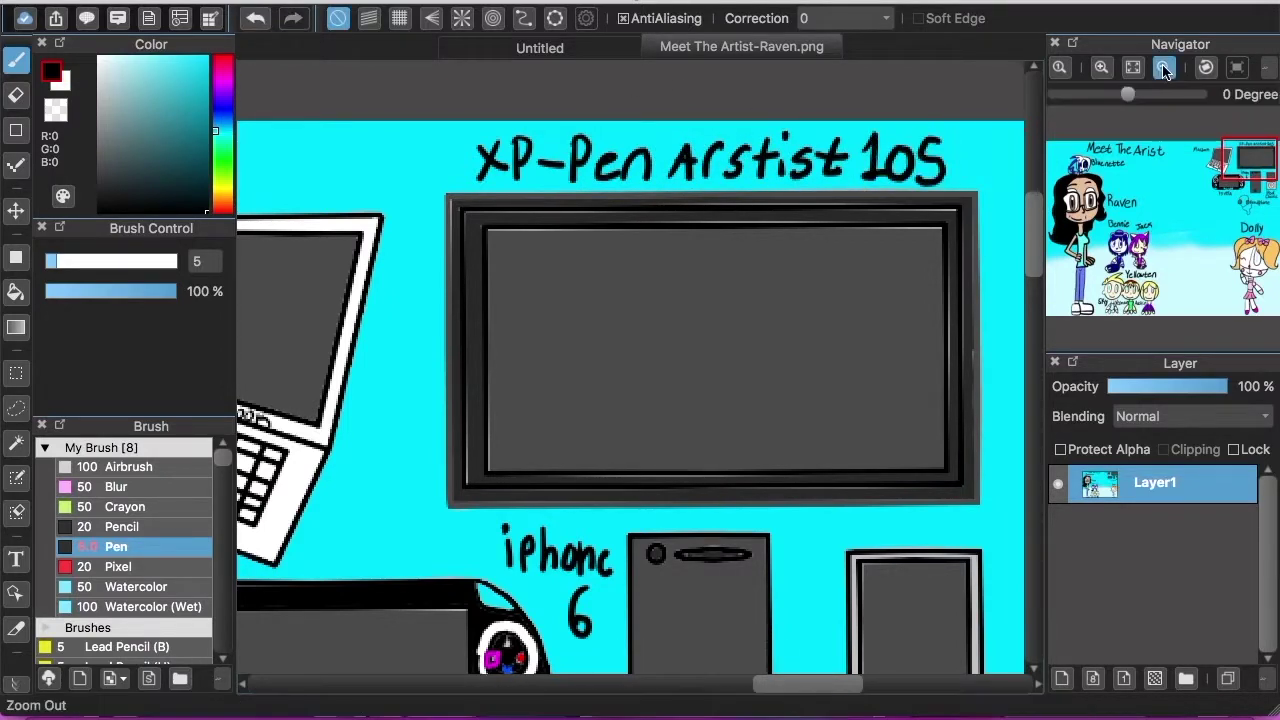
# Draw two empty black rectangles with the Shape tool in the middle of the picture, one above the other.
pyautogui.click(1163, 68)
pyautogui.click(1163, 68)
pyautogui.moveTo(1156, 205); pyautogui.dragTo(1162, 233)
pyautogui.click(16, 130)
pyautogui.click(431, 19)
pyautogui.moveTo(568, 176); pyautogui.dragTo(781, 315)
pyautogui.moveTo(757, 459)
pyautogui.mouseDown()
pyautogui.moveTo(820, 508)
pyautogui.moveTo(816, 497)
pyautogui.mouseUp()
# Choose a bright green and return to the Brush tool for lettering above the upper rectangle.
pyautogui.click(1101, 67)
pyautogui.click(1101, 67)
pyautogui.moveTo(1163, 212); pyautogui.dragTo(1175, 183)
pyautogui.click(222, 148)
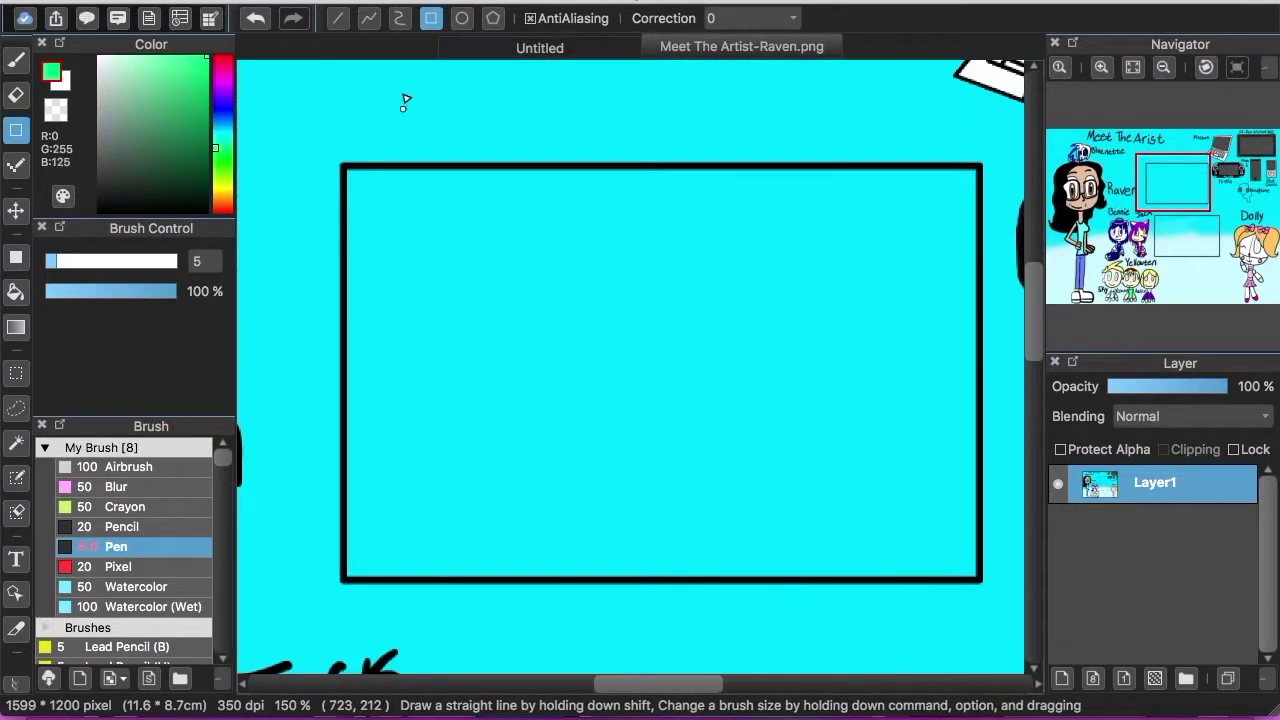
pyautogui.click(16, 60)
pyautogui.moveTo(373, 86)
pyautogui.mouseDown()
pyautogui.moveTo(363, 143)
pyautogui.moveTo(386, 140)
pyautogui.mouseUp()
pyautogui.moveTo(400, 108); pyautogui.dragTo(399, 140)
pyautogui.moveTo(416, 95); pyautogui.dragTo(416, 138)
pyautogui.moveTo(430, 100); pyautogui.dragTo(447, 117)
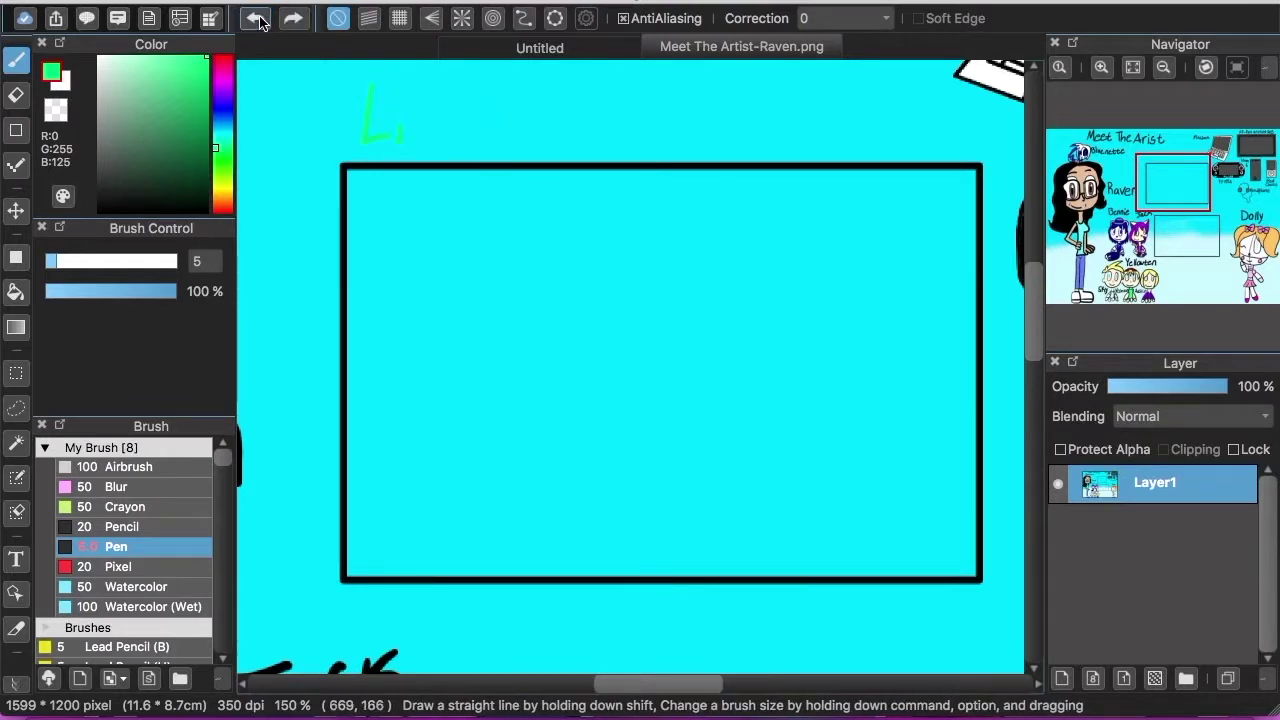
# Letter the heading "Likes" above the upper rectangle in bright green (R 0, G 255, B 48).
pyautogui.click(222, 158)
pyautogui.moveTo(399, 82); pyautogui.dragTo(428, 133)
pyautogui.moveTo(442, 113); pyautogui.dragTo(441, 138)
pyautogui.moveTo(466, 92); pyautogui.dragTo(497, 138)
pyautogui.moveTo(505, 125); pyautogui.dragTo(514, 138)
pyautogui.moveTo(570, 98); pyautogui.dragTo(545, 138)
# Letter "Pizza" and a second entry below it in bright green inside the Likes box.
pyautogui.moveTo(373, 201); pyautogui.dragTo(380, 235)
pyautogui.moveTo(430, 222); pyautogui.dragTo(470, 252)
pyautogui.moveTo(476, 216); pyautogui.dragTo(512, 252)
pyautogui.moveTo(548, 222); pyautogui.dragTo(560, 252)
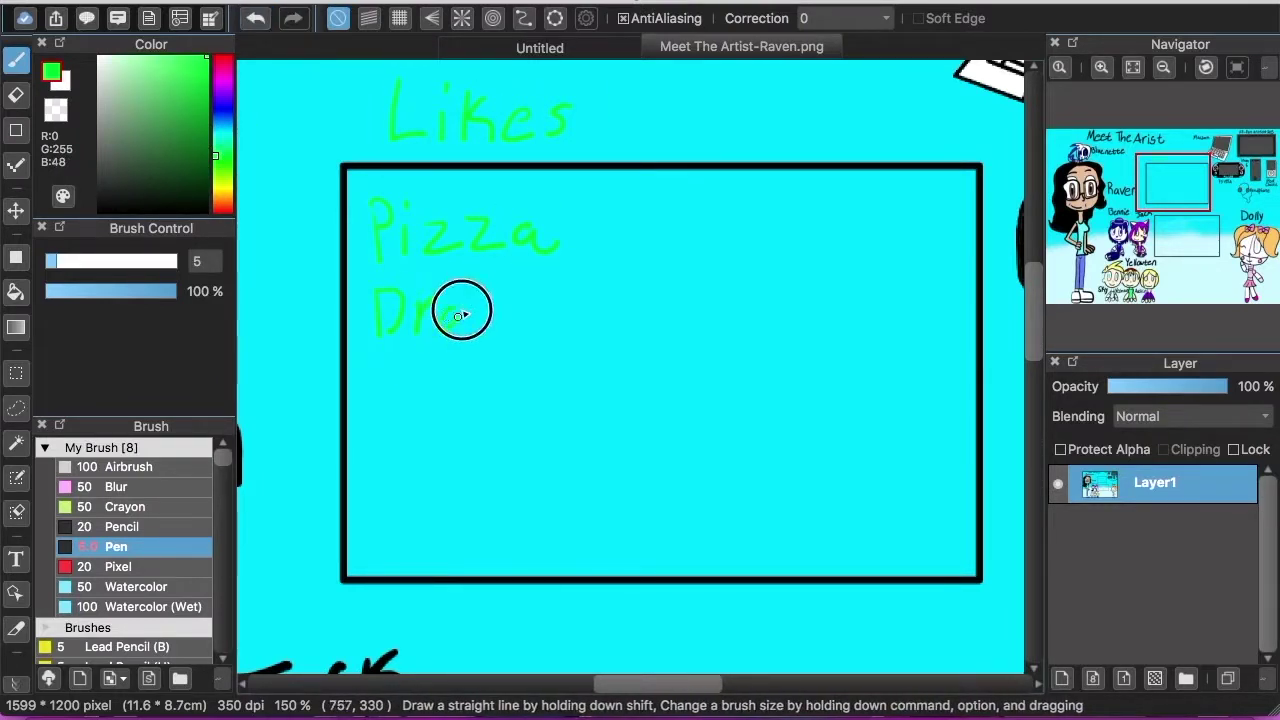
pyautogui.scroll(-3, 721, 295)
pyautogui.moveTo(386, 273); pyautogui.dragTo(397, 297)
pyautogui.moveTo(416, 282); pyautogui.dragTo(418, 283)
pyautogui.moveTo(437, 280); pyautogui.dragTo(468, 297)
pyautogui.moveTo(485, 278); pyautogui.dragTo(485, 297)
pyautogui.moveTo(517, 276); pyautogui.dragTo(519, 295)
# Undo the bright green lettering inside the Likes box.
pyautogui.click(260, 27)
pyautogui.click(259, 28)
pyautogui.click(259, 28)
pyautogui.click(259, 28)
pyautogui.click(259, 28)
pyautogui.click(259, 28)
pyautogui.click(259, 28)
pyautogui.click(259, 28)
pyautogui.click(259, 28)
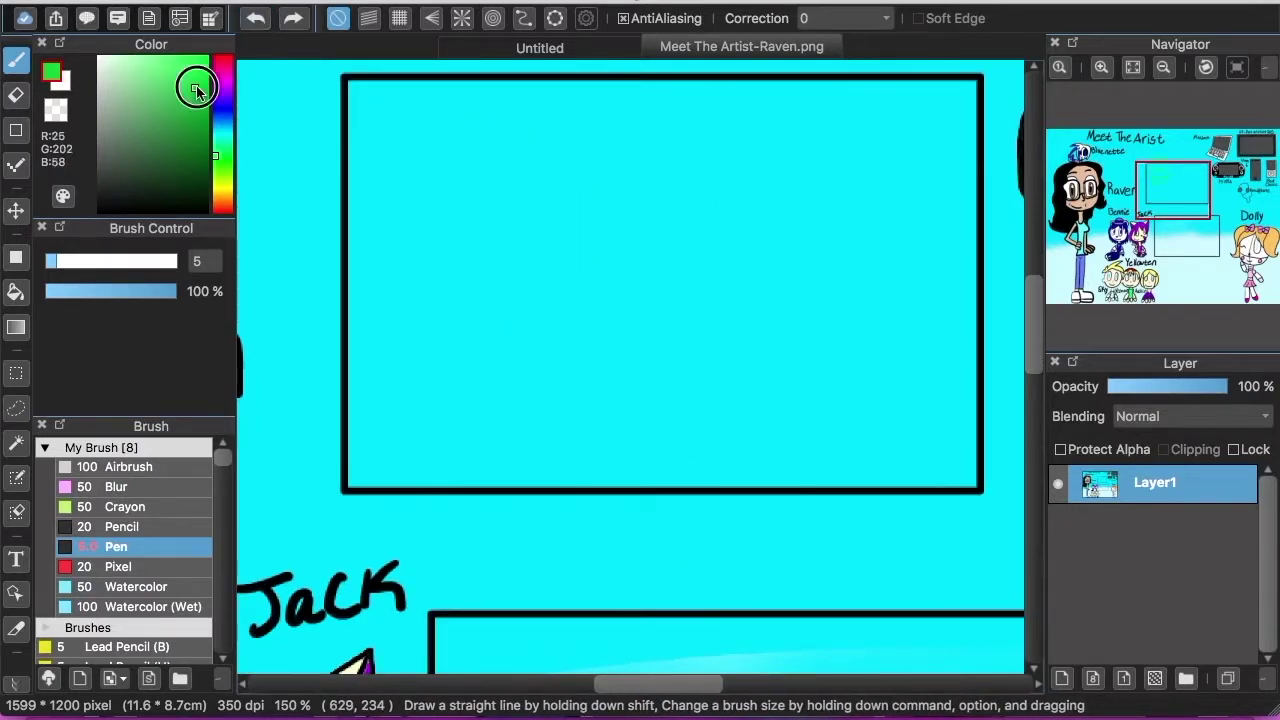
# Letter "Pizza" in dark green (R 0, G 113, B 21) as the first entry of the Likes box.
pyautogui.moveTo(371, 152); pyautogui.dragTo(371, 158)
pyautogui.moveTo(370, 100); pyautogui.dragTo(372, 128)
pyautogui.moveTo(404, 125); pyautogui.dragTo(404, 155)
pyautogui.click(405, 103)
pyautogui.moveTo(420, 122)
pyautogui.mouseDown()
pyautogui.moveTo(458, 156)
pyautogui.moveTo(505, 156)
pyautogui.mouseUp()
pyautogui.moveTo(535, 132); pyautogui.dragTo(542, 158)
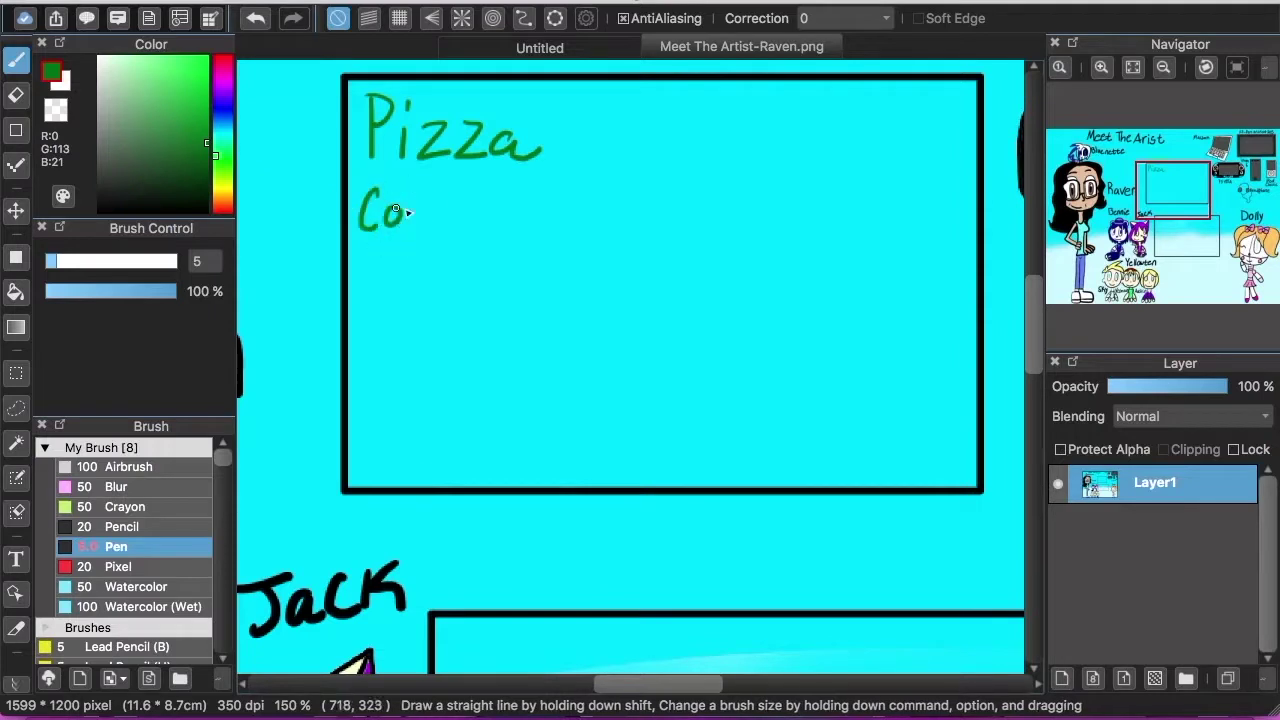
# Letter "Comics" and "PS4" in dark green on the two lines below "Pizza".
pyautogui.moveTo(412, 228); pyautogui.dragTo(463, 228)
pyautogui.moveTo(472, 205); pyautogui.dragTo(470, 228)
pyautogui.click(474, 190)
pyautogui.moveTo(506, 200); pyautogui.dragTo(505, 228)
pyautogui.click(258, 24)
pyautogui.moveTo(370, 254)
pyautogui.mouseDown()
pyautogui.moveTo(368, 301)
pyautogui.moveTo(371, 280)
pyautogui.mouseUp()
pyautogui.moveTo(420, 252); pyautogui.dragTo(398, 294)
pyautogui.moveTo(441, 247); pyautogui.dragTo(464, 271)
pyautogui.moveTo(462, 245); pyautogui.dragTo(460, 291)
# Letter "KingdomHearts" in dark green on the line below "PS4".
pyautogui.moveTo(366, 319); pyautogui.dragTo(391, 357)
pyautogui.moveTo(456, 318); pyautogui.dragTo(433, 366)
pyautogui.moveTo(494, 334); pyautogui.dragTo(500, 346)
pyautogui.moveTo(514, 330); pyautogui.dragTo(512, 332)
pyautogui.moveTo(520, 346)
pyautogui.mouseDown()
pyautogui.moveTo(538, 330)
pyautogui.moveTo(586, 330)
pyautogui.mouseUp()
pyautogui.moveTo(614, 318); pyautogui.dragTo(620, 332)
pyautogui.moveTo(628, 334); pyautogui.dragTo(640, 316)
pyautogui.moveTo(652, 300); pyautogui.dragTo(643, 316)
# Letter "Drawing" and "Knitting" in dark green on the last two lines of the Likes box.
pyautogui.moveTo(364, 388); pyautogui.dragTo(366, 430)
pyautogui.moveTo(366, 388); pyautogui.dragTo(370, 430)
pyautogui.moveTo(398, 428); pyautogui.dragTo(414, 402)
pyautogui.moveTo(455, 404); pyautogui.dragTo(467, 404)
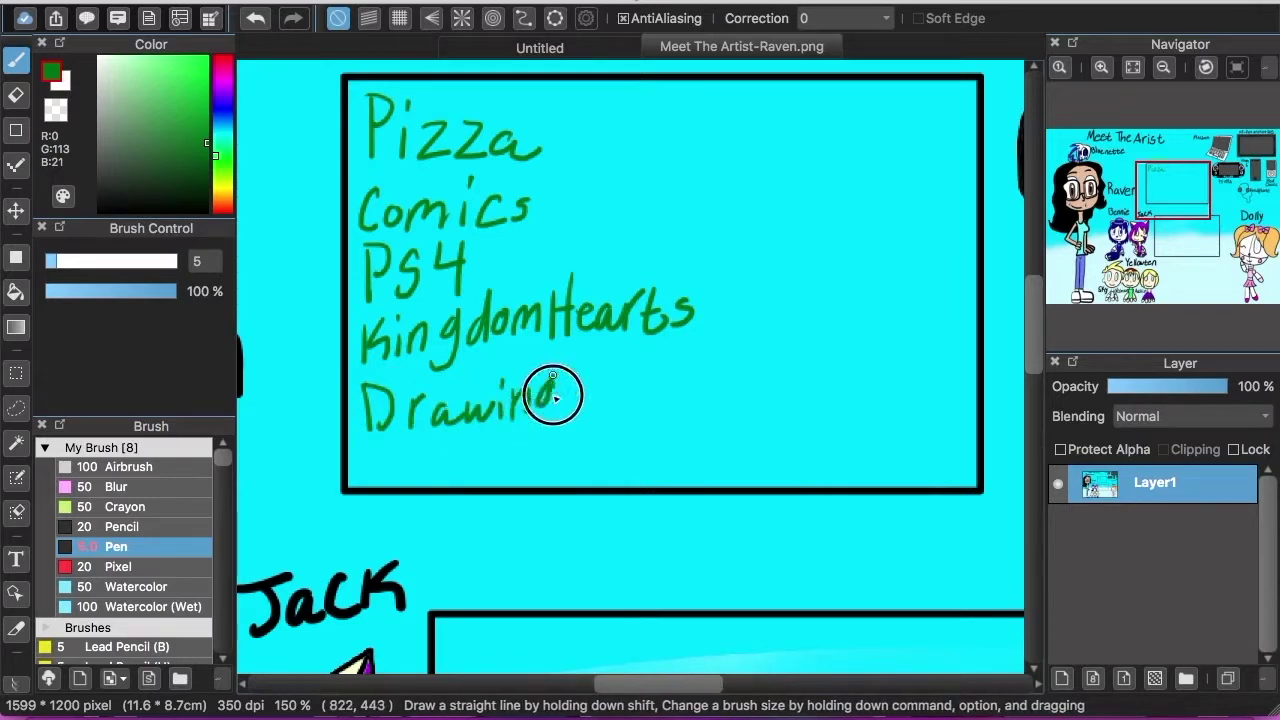
pyautogui.moveTo(367, 448); pyautogui.dragTo(368, 486)
pyautogui.moveTo(392, 446); pyautogui.dragTo(392, 486)
pyautogui.moveTo(398, 462); pyautogui.dragTo(432, 482)
pyautogui.moveTo(446, 450); pyautogui.dragTo(448, 484)
pyautogui.moveTo(436, 462); pyautogui.dragTo(460, 460)
pyautogui.moveTo(480, 450); pyautogui.dragTo(482, 482)
pyautogui.moveTo(470, 462); pyautogui.dragTo(500, 472)
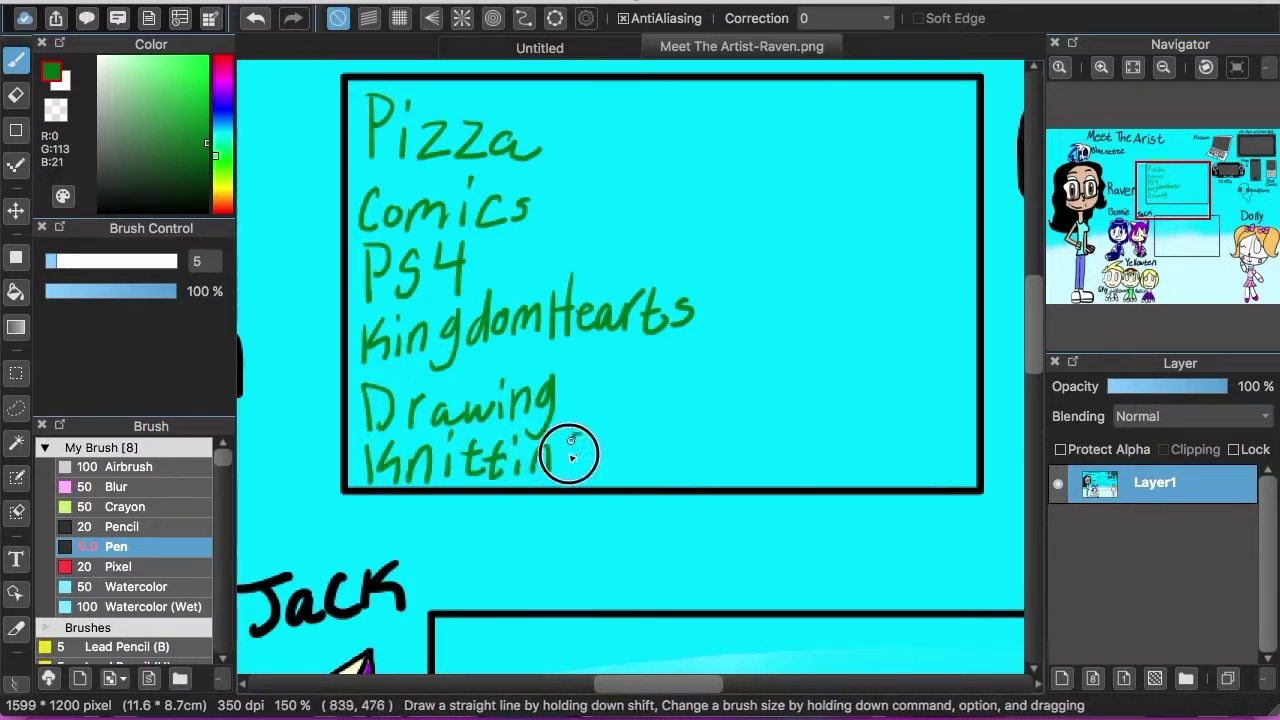
# Letter "walking" in dark green beside "Pizza" to start a second column of likes.
pyautogui.moveTo(612, 155); pyautogui.dragTo(620, 135)
pyautogui.moveTo(640, 140); pyautogui.dragTo(642, 160)
pyautogui.moveTo(655, 105); pyautogui.dragTo(667, 160)
pyautogui.moveTo(690, 130); pyautogui.dragTo(690, 160)
pyautogui.moveTo(700, 135); pyautogui.dragTo(702, 160)
pyautogui.moveTo(710, 135); pyautogui.dragTo(724, 155)
# Letter "Excercise" beside "Comics" and "Cooking" beside "PS4" in dark green.
pyautogui.moveTo(576, 180); pyautogui.dragTo(552, 228)
pyautogui.moveTo(552, 204); pyautogui.dragTo(572, 204)
pyautogui.moveTo(552, 228); pyautogui.dragTo(606, 228)
pyautogui.moveTo(606, 204); pyautogui.dragTo(586, 228)
pyautogui.moveTo(630, 206); pyautogui.dragTo(614, 226)
pyautogui.moveTo(636, 216); pyautogui.dragTo(654, 228)
pyautogui.moveTo(660, 204); pyautogui.dragTo(678, 210)
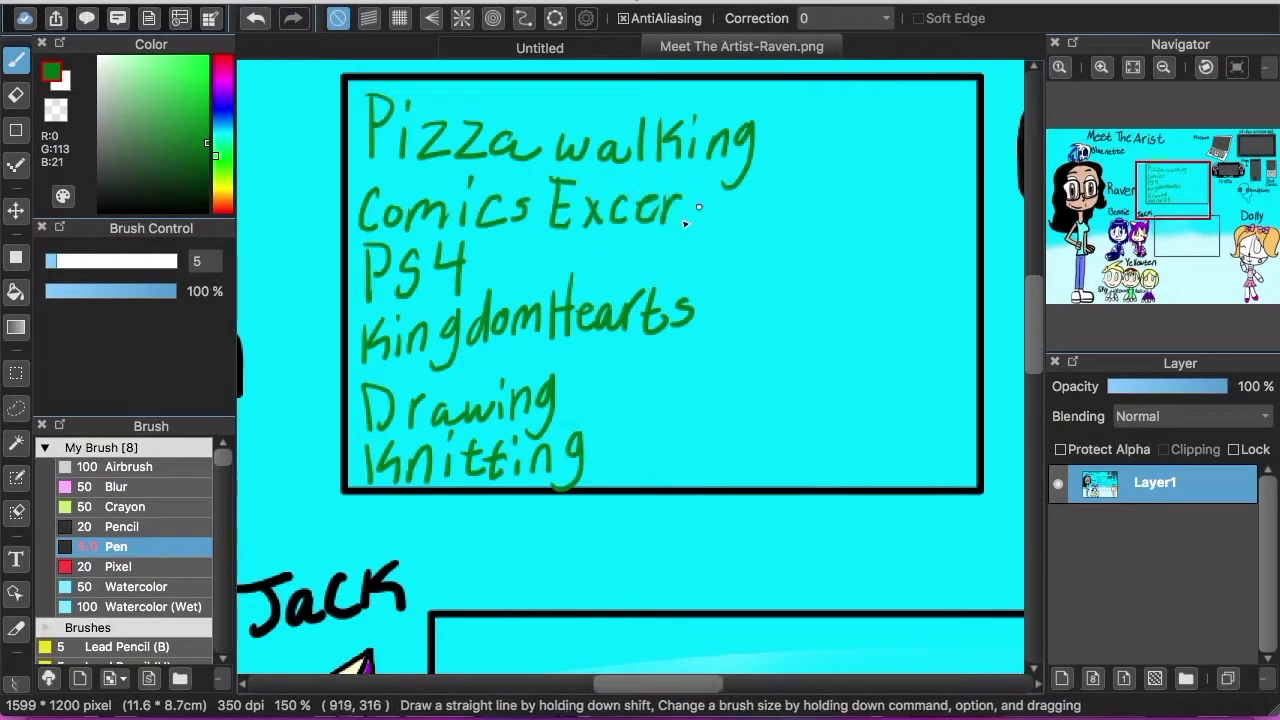
pyautogui.moveTo(590, 248); pyautogui.dragTo(578, 274)
pyautogui.moveTo(600, 258); pyautogui.dragTo(598, 272)
pyautogui.moveTo(618, 258); pyautogui.dragTo(616, 272)
pyautogui.moveTo(630, 244); pyautogui.dragTo(632, 274)
pyautogui.moveTo(646, 254); pyautogui.dragTo(643, 259)
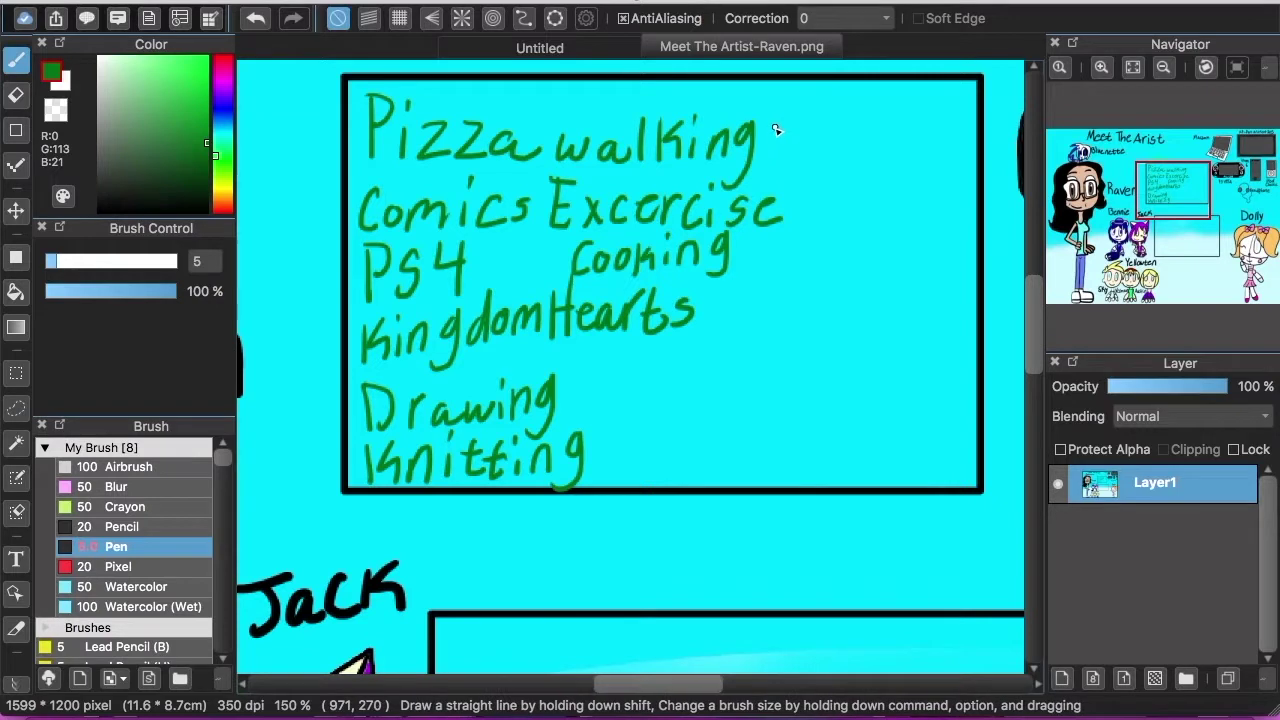
# Letter "funnyvideo" in dark green beside "Drawing" in the Likes box.
pyautogui.moveTo(606, 368); pyautogui.dragTo(594, 408)
pyautogui.moveTo(588, 384); pyautogui.dragTo(606, 382)
pyautogui.moveTo(612, 380); pyautogui.dragTo(672, 400)
pyautogui.moveTo(674, 400); pyautogui.dragTo(690, 396)
pyautogui.moveTo(690, 380); pyautogui.dragTo(676, 420)
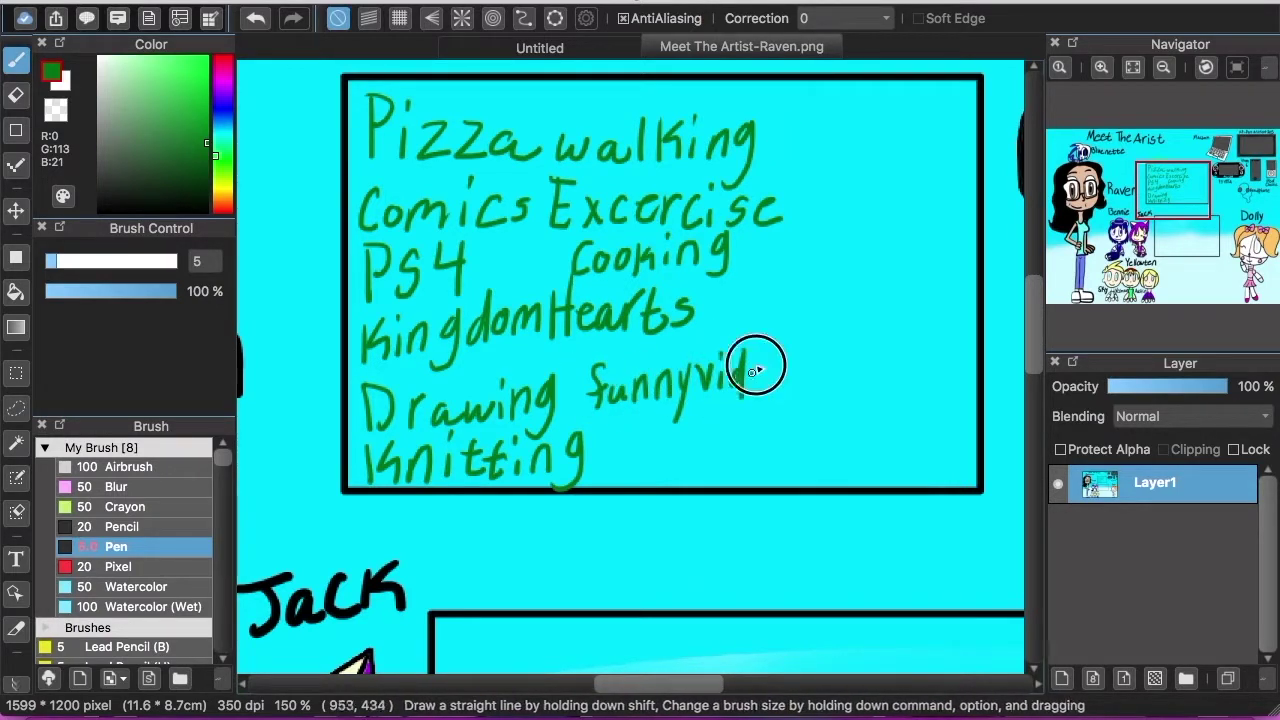
# Letter "Listing to music" in dark green beside "Knitting" in the Likes box.
pyautogui.moveTo(656, 424); pyautogui.dragTo(660, 466)
pyautogui.moveTo(648, 440); pyautogui.dragTo(672, 438)
pyautogui.moveTo(674, 446); pyautogui.dragTo(678, 466)
pyautogui.moveTo(684, 446); pyautogui.dragTo(698, 466)
pyautogui.moveTo(712, 446); pyautogui.dragTo(706, 496)
pyautogui.moveTo(742, 414); pyautogui.dragTo(740, 462)
pyautogui.moveTo(730, 434); pyautogui.dragTo(754, 430)
pyautogui.moveTo(770, 436); pyautogui.dragTo(706, 474)
pyautogui.moveTo(742, 414); pyautogui.dragTo(740, 462)
pyautogui.moveTo(730, 434); pyautogui.dragTo(754, 432)
pyautogui.moveTo(768, 440); pyautogui.dragTo(766, 452)
pyautogui.moveTo(778, 448); pyautogui.dragTo(840, 450)
pyautogui.moveTo(860, 428); pyautogui.dragTo(862, 448)
pyautogui.moveTo(882, 424); pyautogui.dragTo(878, 440)
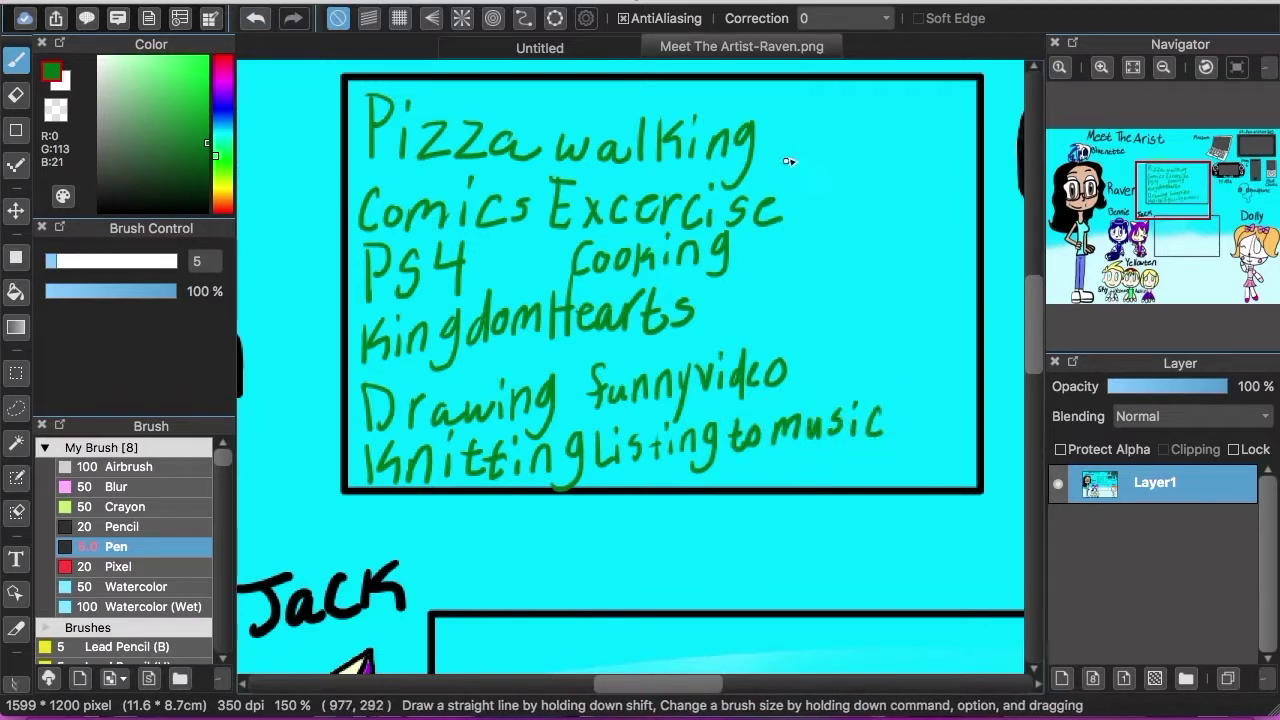
# Letter "FNAF" in dark green beside "walking" on the first line of the Likes box.
pyautogui.moveTo(1035, 323); pyautogui.dragTo(1031, 311)
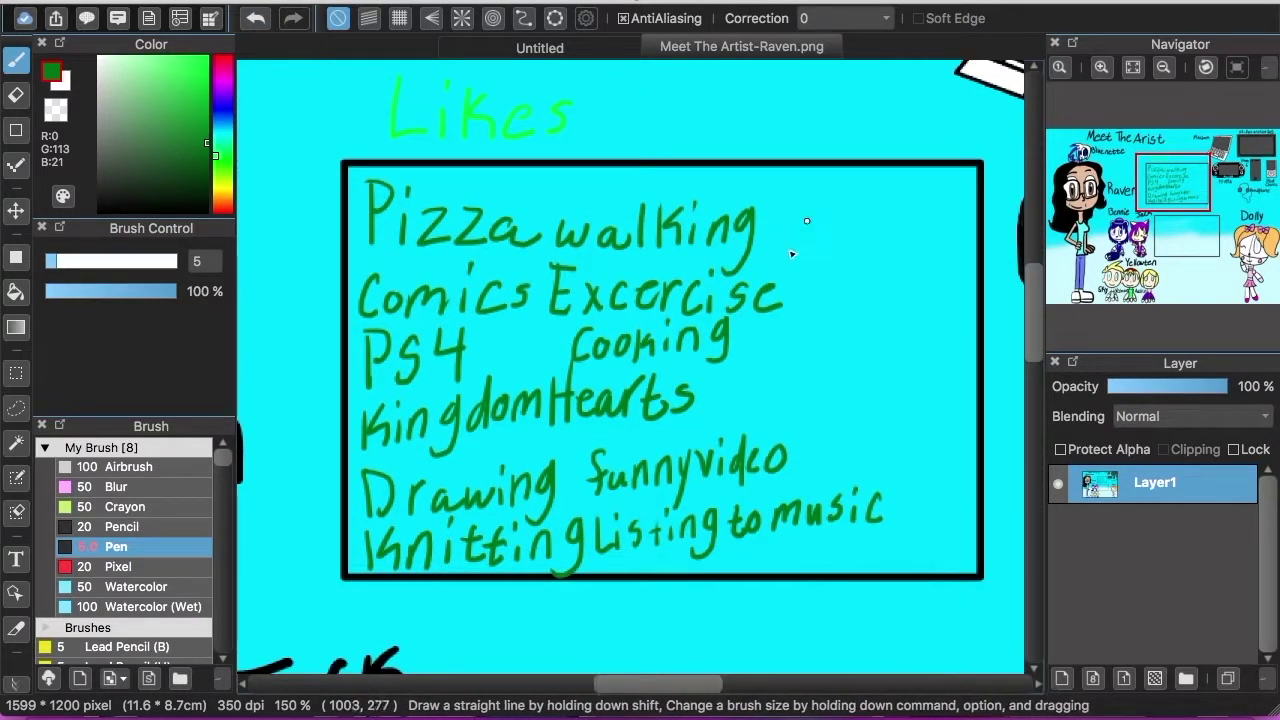
pyautogui.moveTo(800, 262)
pyautogui.mouseDown()
pyautogui.moveTo(828, 213)
pyautogui.moveTo(856, 262)
pyautogui.mouseUp()
pyautogui.moveTo(832, 245); pyautogui.dragTo(852, 243)
pyautogui.moveTo(872, 213); pyautogui.dragTo(871, 257)
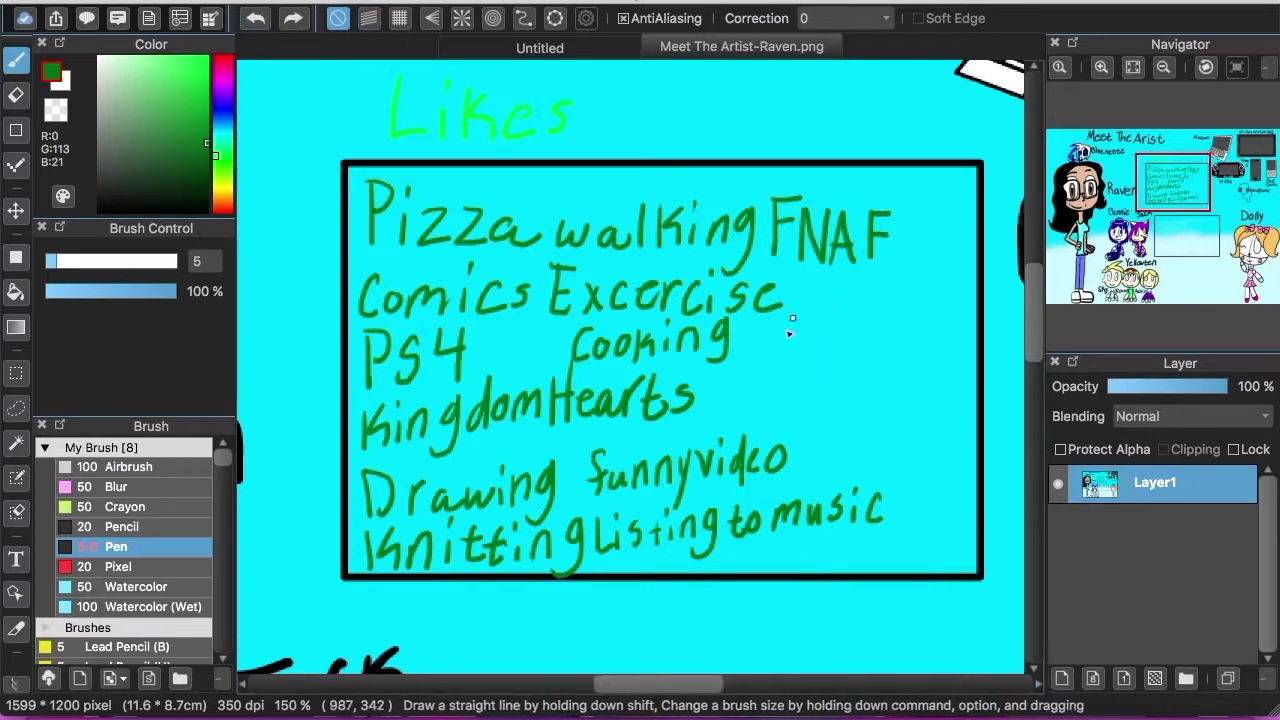
# Letter "PSVita" in dark green beside "Cooking" and add more entries in the free space below it.
pyautogui.moveTo(747, 343)
pyautogui.mouseDown()
pyautogui.moveTo(747, 368)
pyautogui.moveTo(763, 349)
pyautogui.moveTo(772, 372)
pyautogui.moveTo(868, 348)
pyautogui.mouseUp()
pyautogui.click(265, 25)
pyautogui.moveTo(896, 352); pyautogui.dragTo(906, 376)
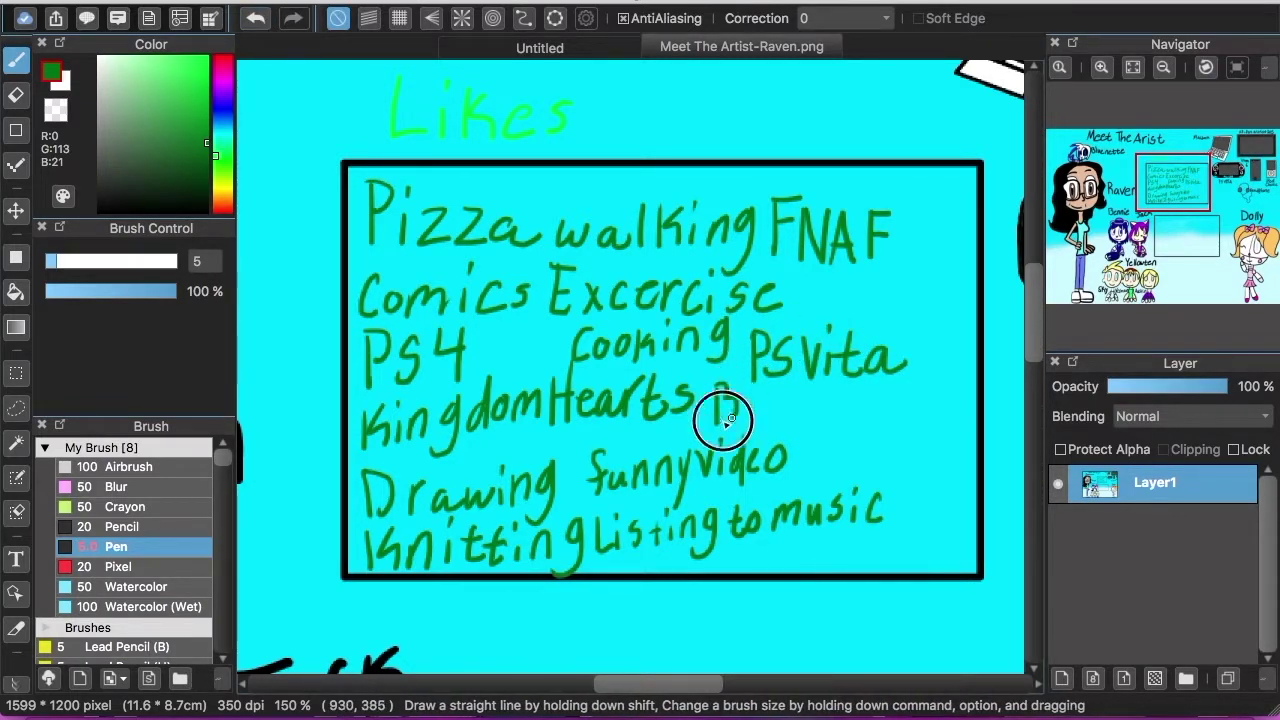
pyautogui.moveTo(721, 398); pyautogui.dragTo(719, 424)
pyautogui.moveTo(733, 390)
pyautogui.mouseDown()
pyautogui.moveTo(751, 407)
pyautogui.moveTo(872, 412)
pyautogui.mouseUp()
pyautogui.moveTo(822, 436); pyautogui.dragTo(975, 452)
# Letter the heading "Dislike" in red (R 255, G 0, B 28) above the lower rectangle.
pyautogui.scroll(-10, 960, 440)
pyautogui.click(222, 59)
pyautogui.click(208, 57)
pyautogui.moveTo(338, 170)
pyautogui.mouseDown()
pyautogui.moveTo(344, 207)
pyautogui.moveTo(416, 232)
pyautogui.mouseUp()
pyautogui.moveTo(446, 177); pyautogui.dragTo(445, 232)
pyautogui.moveTo(467, 196); pyautogui.dragTo(467, 232)
pyautogui.moveTo(484, 178); pyautogui.dragTo(507, 232)
pyautogui.moveTo(514, 217); pyautogui.dragTo(541, 228)
# Letter "Anger" and "Yelling" in dark red (R 151, G 0, B 16) on the first two lines of the Dislike box.
pyautogui.moveTo(1180, 242)
pyautogui.mouseDown()
pyautogui.moveTo(1166, 254)
pyautogui.moveTo(1177, 247)
pyautogui.mouseUp()
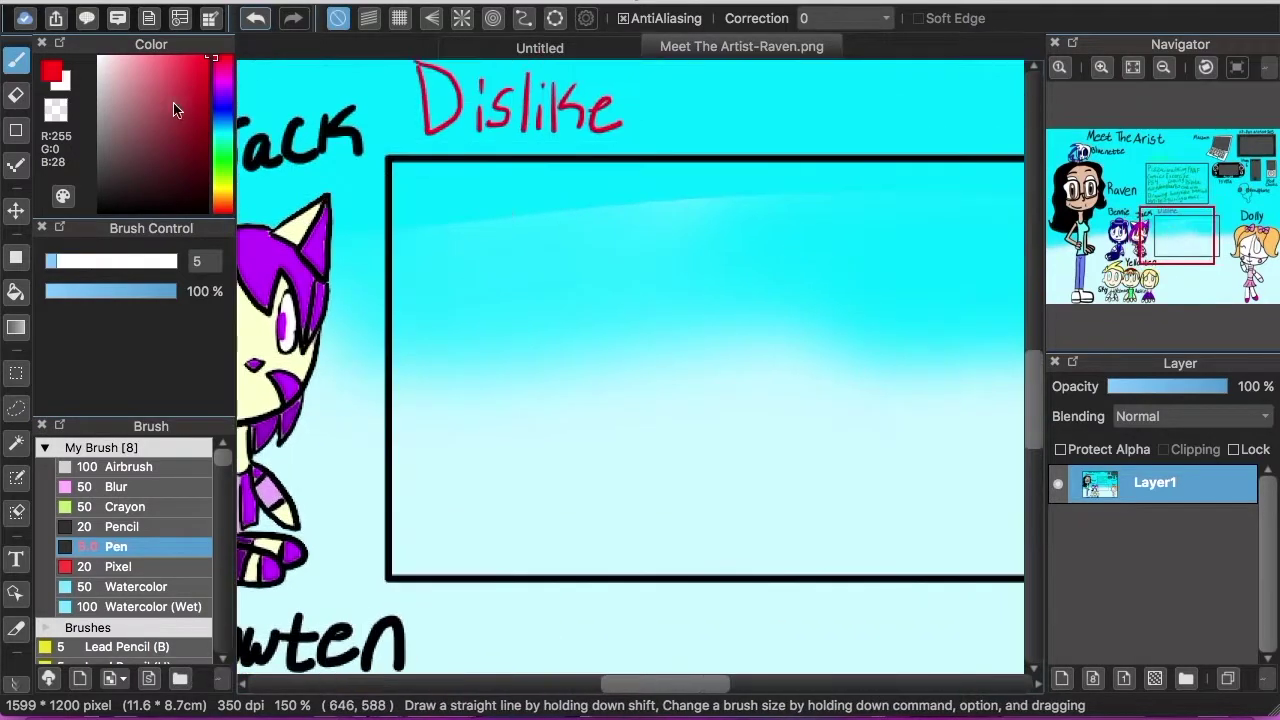
pyautogui.moveTo(447, 207); pyautogui.dragTo(458, 232)
pyautogui.moveTo(490, 200); pyautogui.dragTo(468, 250)
pyautogui.moveTo(500, 218); pyautogui.dragTo(535, 218)
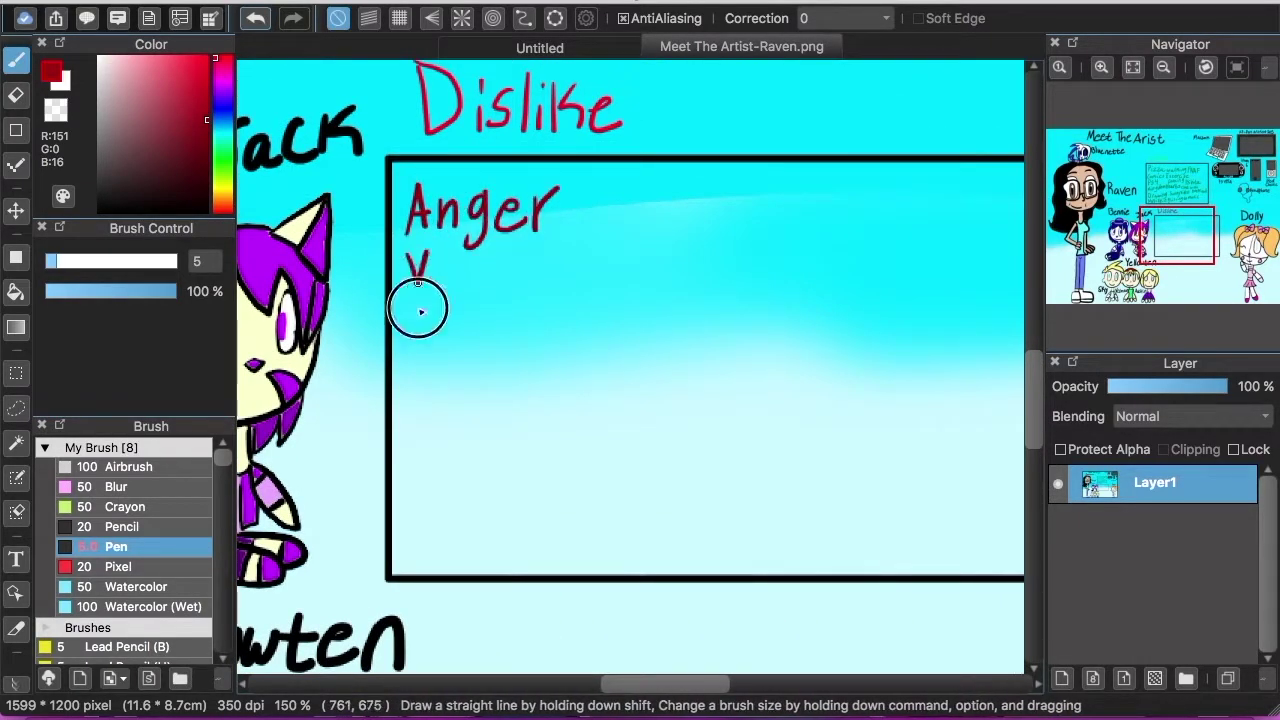
pyautogui.scroll(-2, 500, 315)
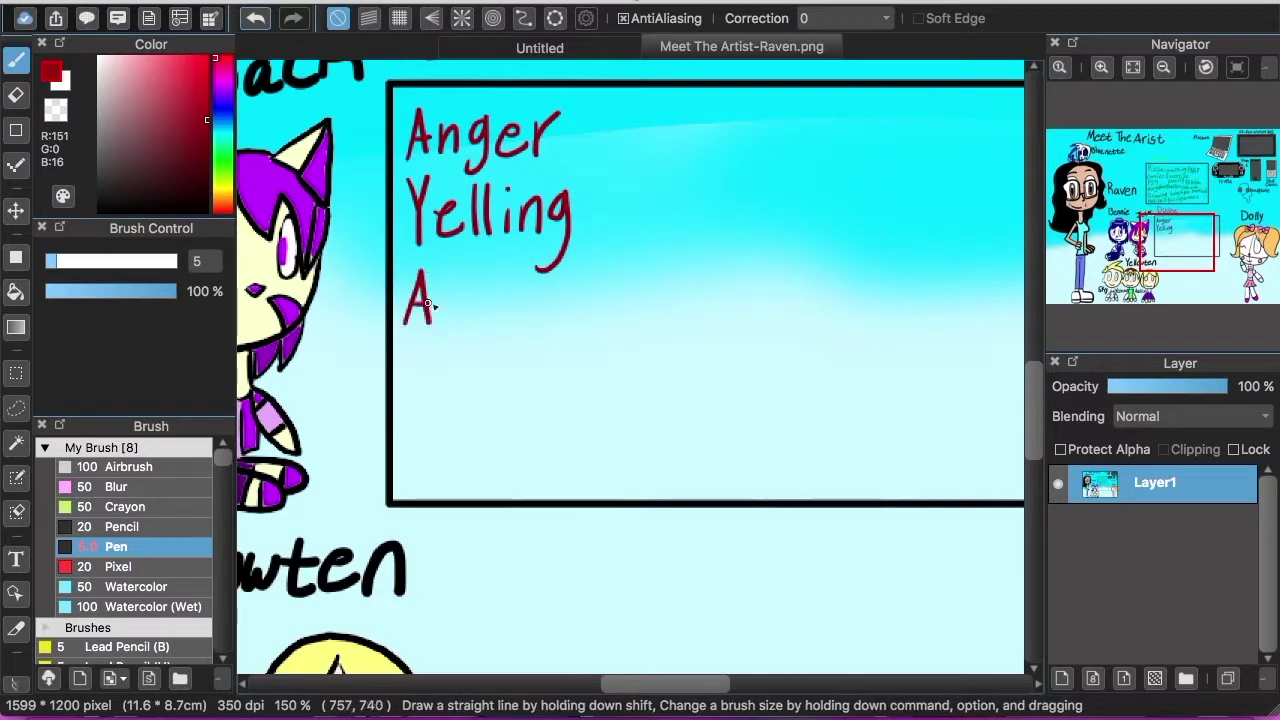
# Letter "Aurgue" and "No wifi" in dark red on separate lines below "Yelling" in the Dislike box.
pyautogui.moveTo(435, 285); pyautogui.dragTo(456, 318)
pyautogui.moveTo(462, 318)
pyautogui.mouseDown()
pyautogui.moveTo(482, 288)
pyautogui.moveTo(472, 345)
pyautogui.mouseUp()
pyautogui.moveTo(512, 282); pyautogui.dragTo(539, 300)
pyautogui.scroll(-3, 395, 374)
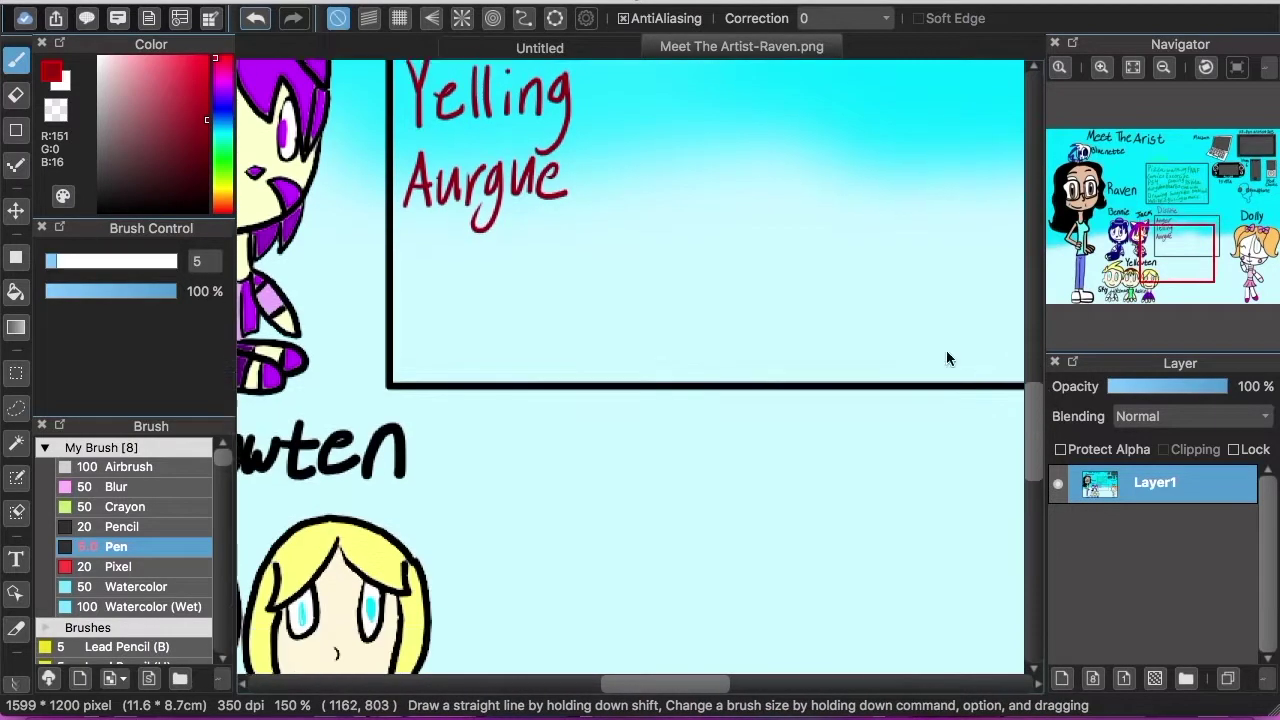
pyautogui.moveTo(405, 229); pyautogui.dragTo(433, 248)
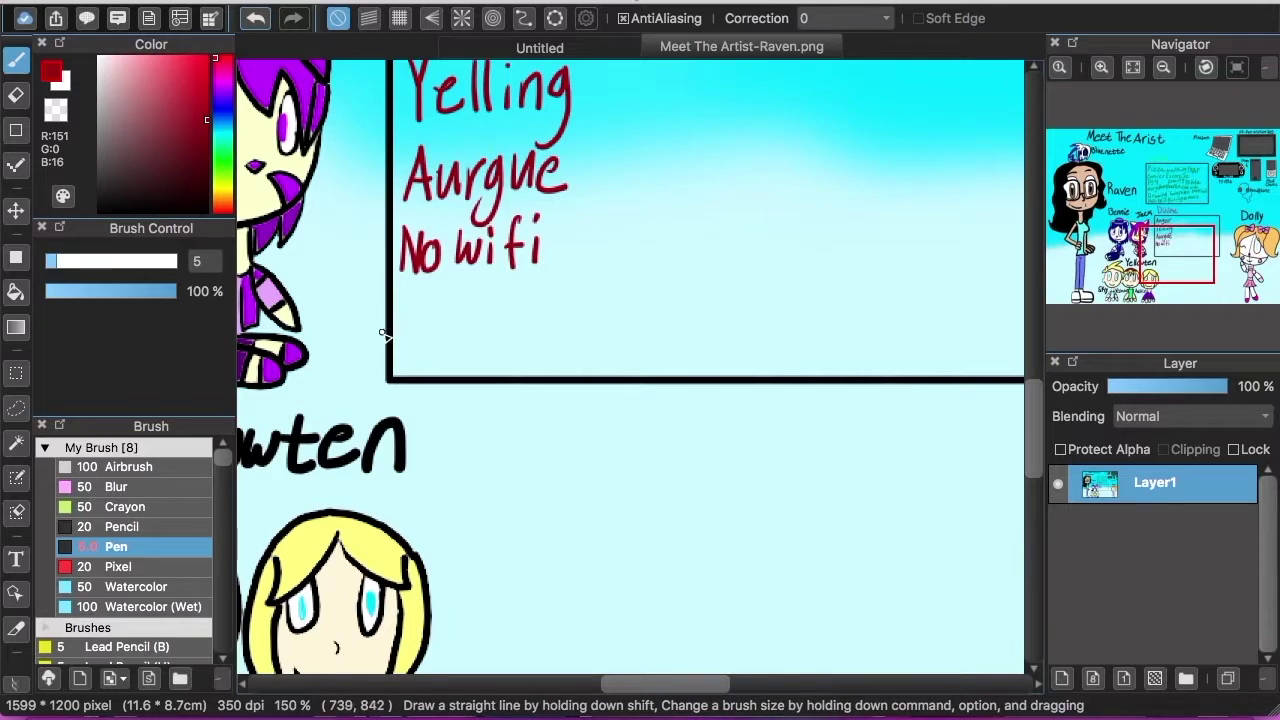
# Letter "Headaches" in dark red below "No wifi" on the last line of the Dislike box.
pyautogui.moveTo(444, 314); pyautogui.dragTo(453, 333)
pyautogui.moveTo(470, 317); pyautogui.dragTo(476, 332)
pyautogui.moveTo(497, 281)
pyautogui.mouseDown()
pyautogui.moveTo(497, 327)
pyautogui.moveTo(485, 331)
pyautogui.moveTo(546, 329)
pyautogui.mouseUp()
pyautogui.moveTo(562, 309); pyautogui.dragTo(565, 326)
pyautogui.moveTo(572, 289); pyautogui.dragTo(593, 329)
pyautogui.moveTo(599, 320); pyautogui.dragTo(617, 331)
pyautogui.moveTo(637, 304); pyautogui.dragTo(620, 332)
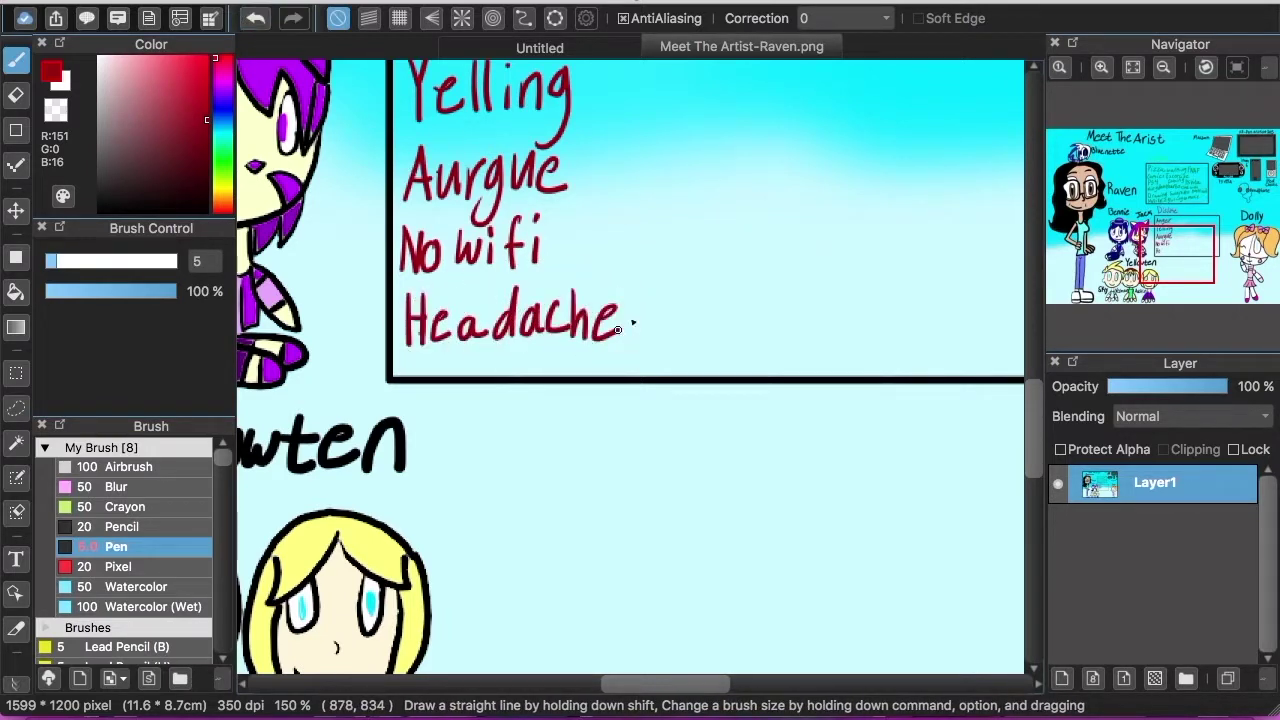
# Letter "Cleaning" in dark red beside "Anger" on the first line of the Dislike box.
pyautogui.click(1194, 253)
pyautogui.moveTo(1197, 254); pyautogui.dragTo(1193, 246)
pyautogui.moveTo(560, 212); pyautogui.dragTo(578, 228)
pyautogui.moveTo(585, 228); pyautogui.dragTo(605, 228)
pyautogui.moveTo(614, 206)
pyautogui.mouseDown()
pyautogui.moveTo(616, 228)
pyautogui.moveTo(646, 228)
pyautogui.mouseUp()
pyautogui.moveTo(652, 206); pyautogui.dragTo(688, 252)
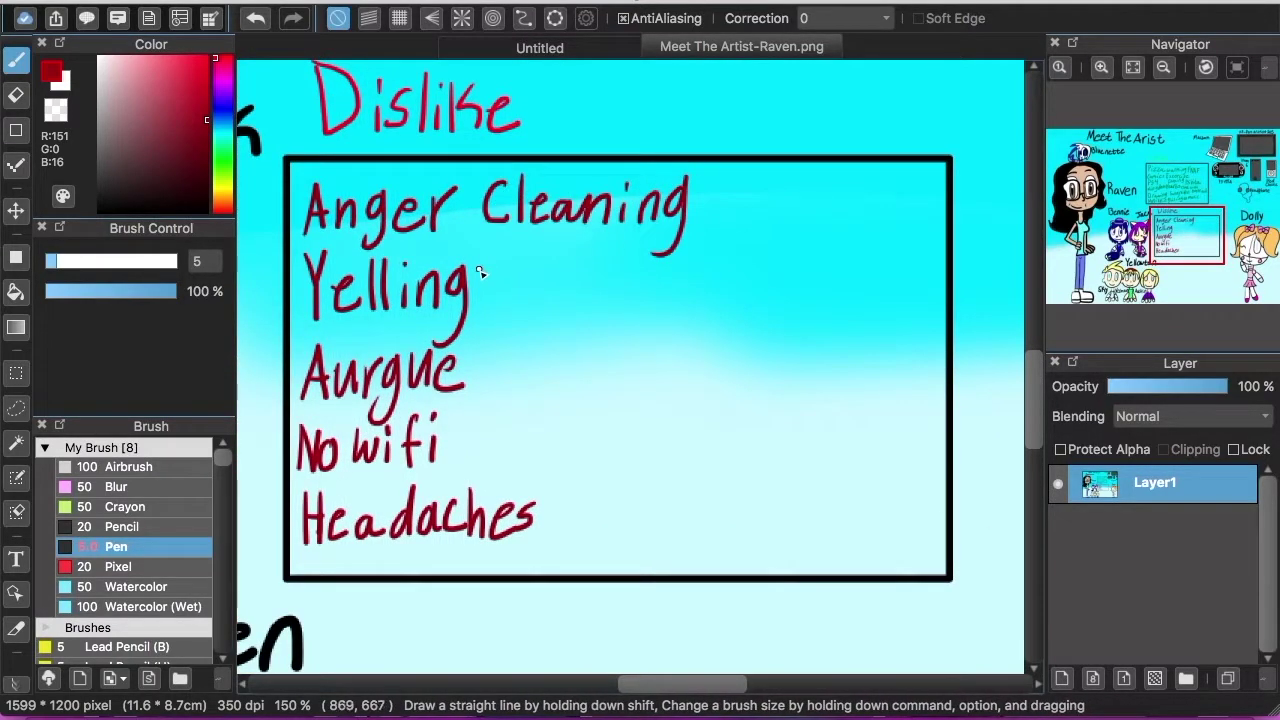
# Letter "Driving Car" in dark red beside "Yelling" in the Dislike box.
pyautogui.moveTo(662, 250)
pyautogui.mouseDown()
pyautogui.moveTo(640, 292)
pyautogui.moveTo(690, 286)
pyautogui.mouseUp()
pyautogui.moveTo(697, 284); pyautogui.dragTo(712, 266)
pyautogui.moveTo(732, 258); pyautogui.dragTo(716, 284)
pyautogui.scroll(-2, 510, 256)
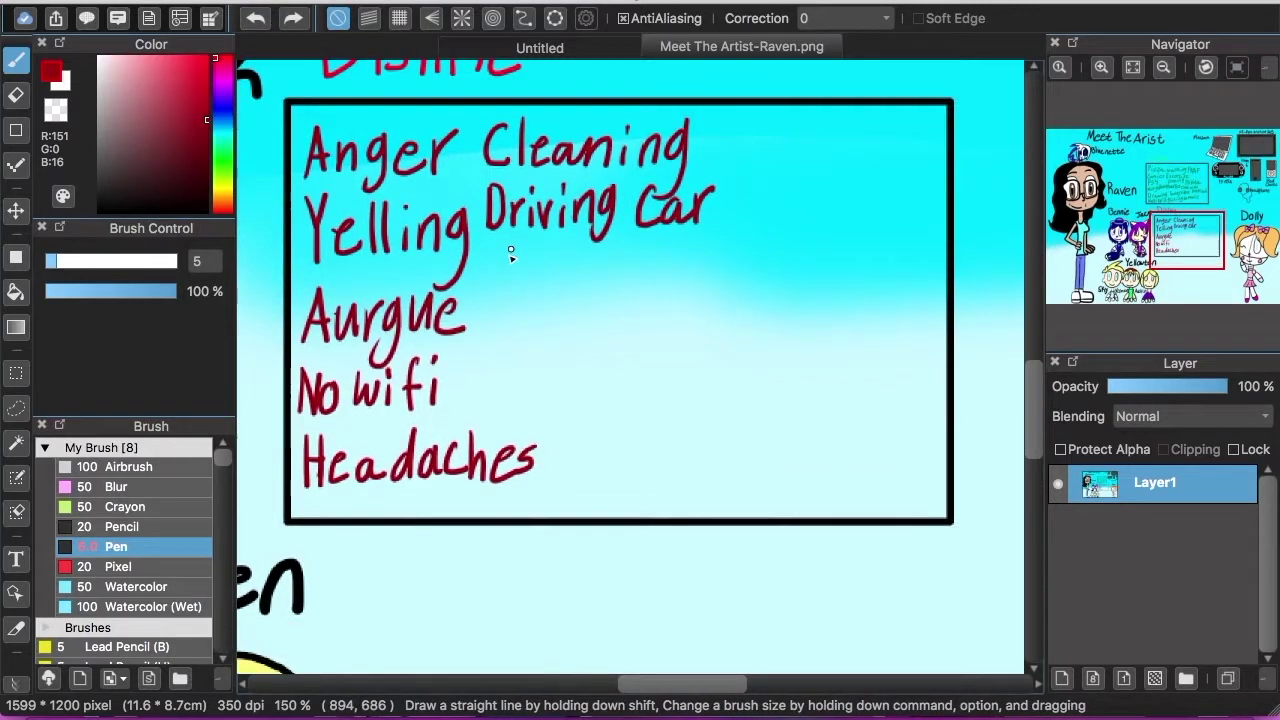
# Letter "Bees" in dark red directly below "Driving Car" in the Dislike box.
pyautogui.moveTo(488, 224)
pyautogui.mouseDown()
pyautogui.moveTo(486, 285)
pyautogui.moveTo(555, 272)
pyautogui.mouseUp()
pyautogui.moveTo(560, 262); pyautogui.dragTo(588, 272)
pyautogui.click(256, 22)
pyautogui.click(256, 22)
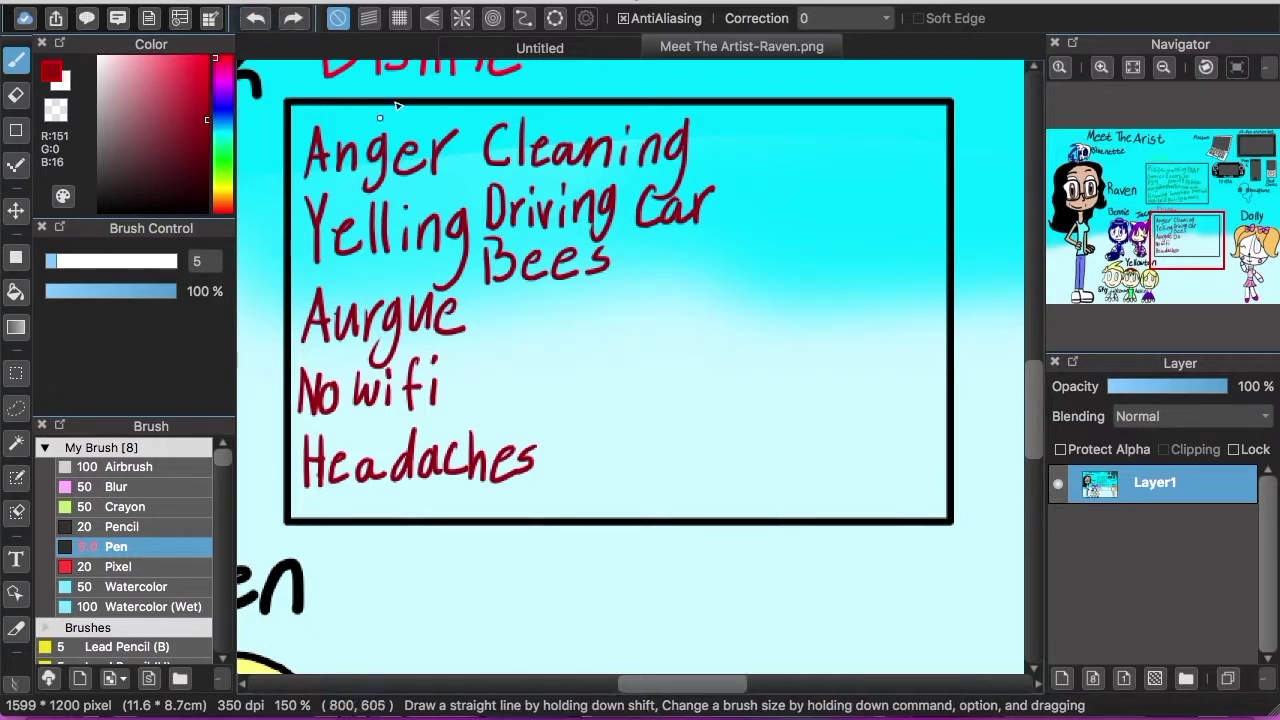